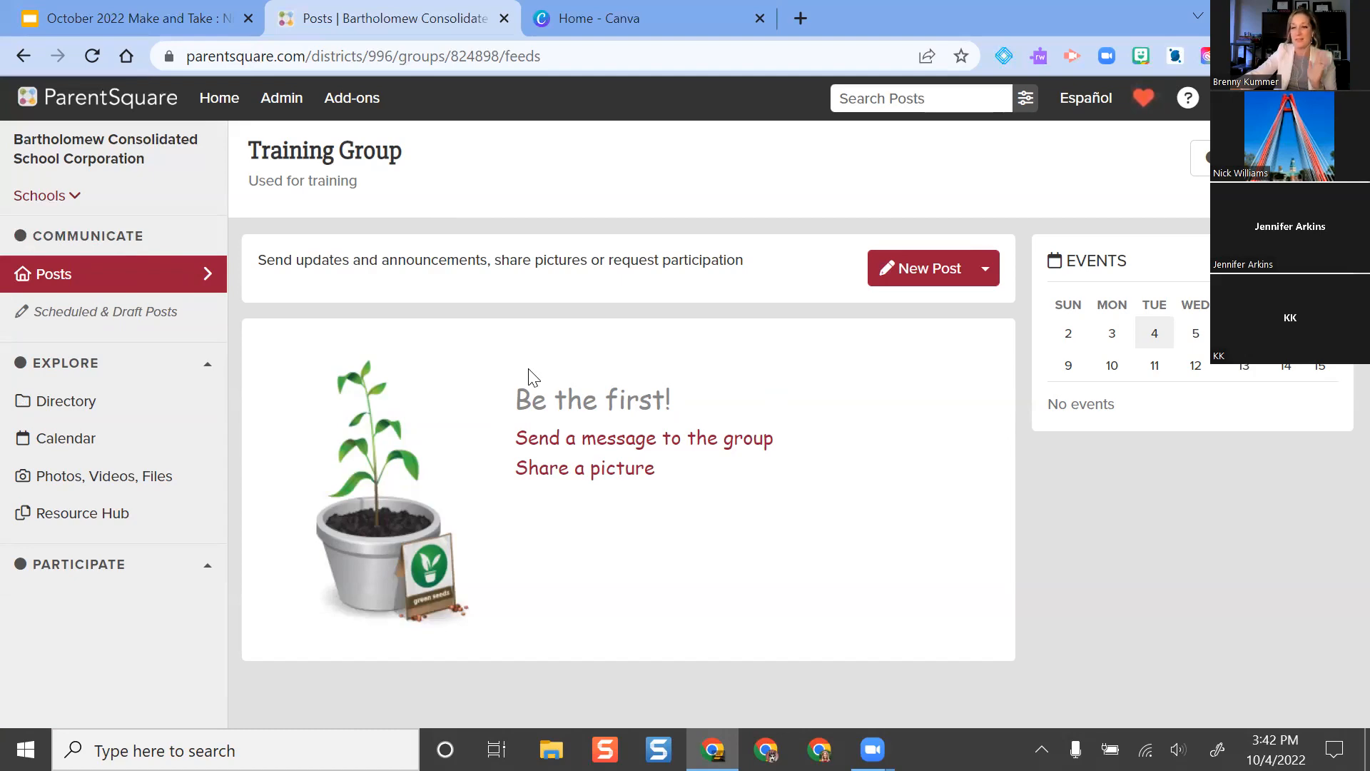
- Look over the scheduled and draft posts, the district's posts feed and the Explore options
click(119, 327)
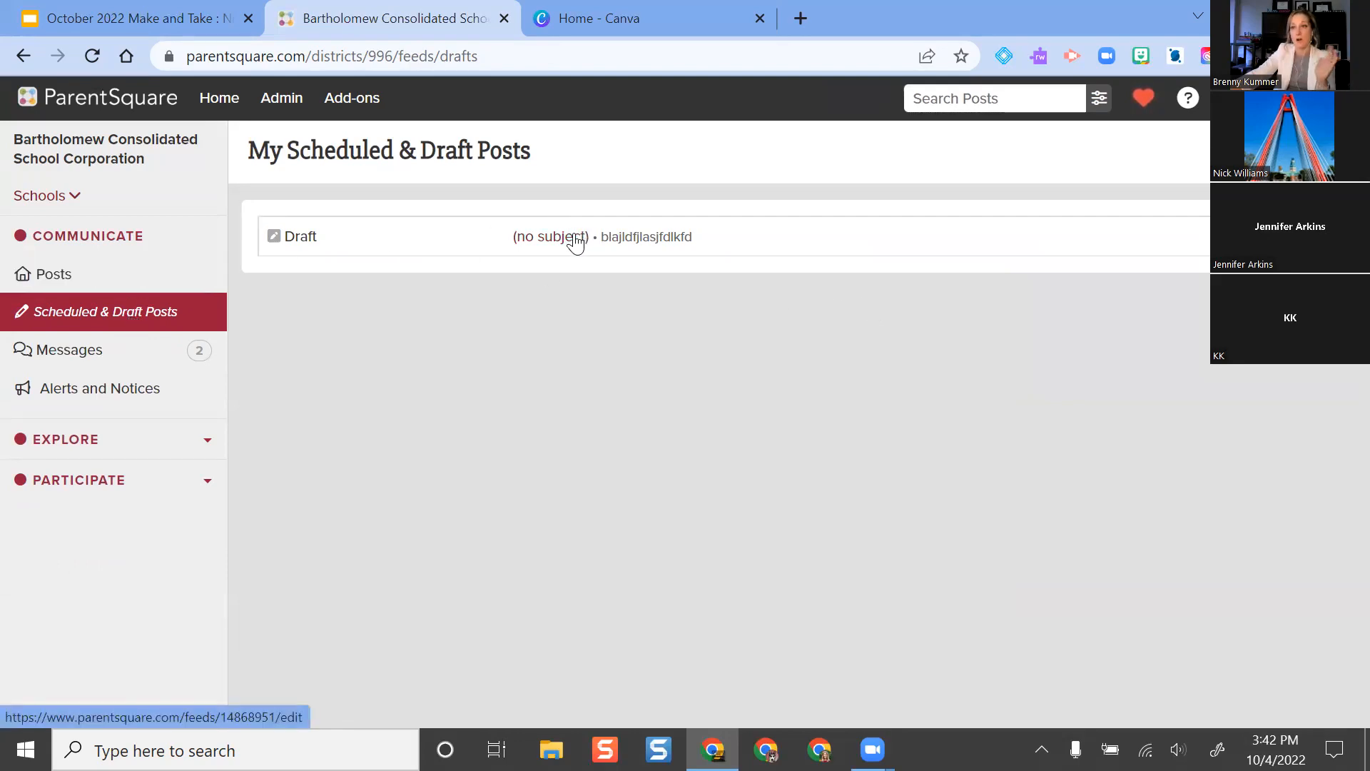
click(100, 280)
click(110, 282)
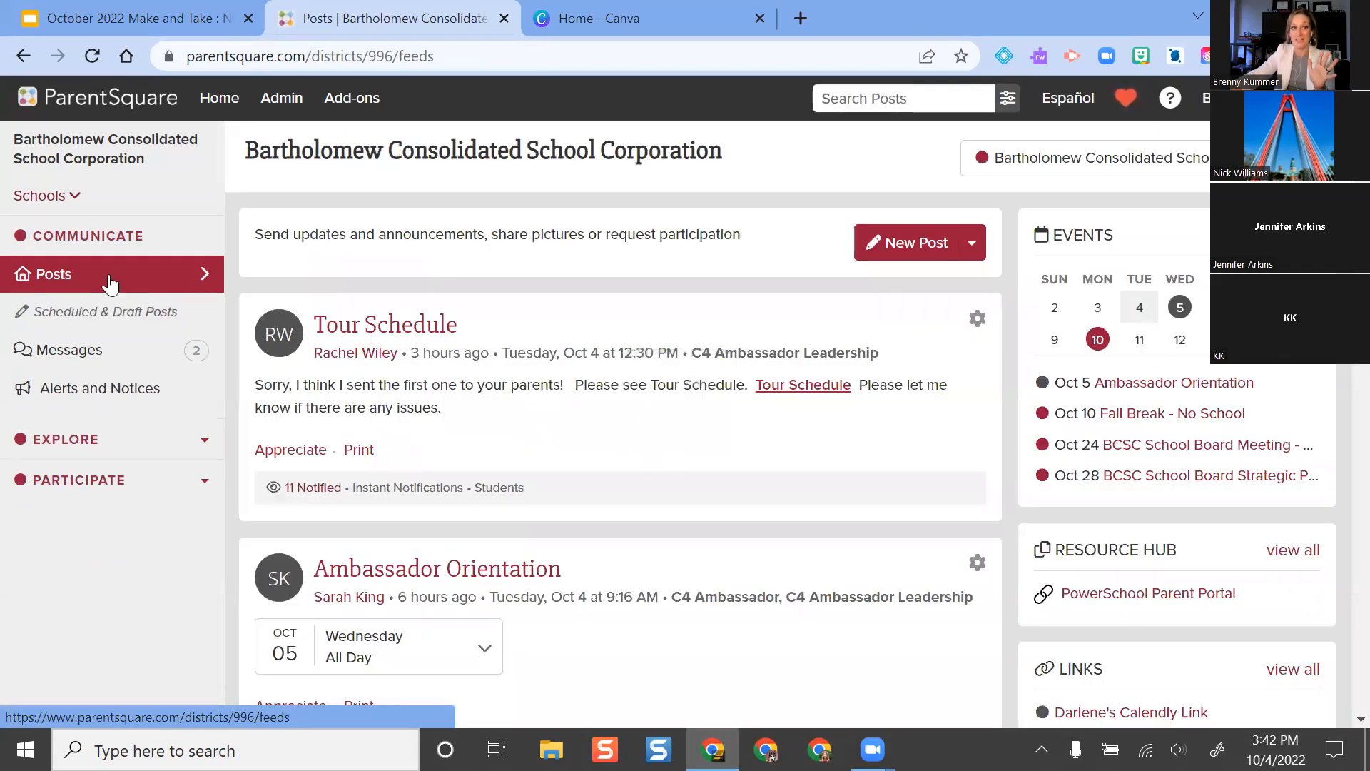
click(86, 437)
scroll(134, 604, down, 8)
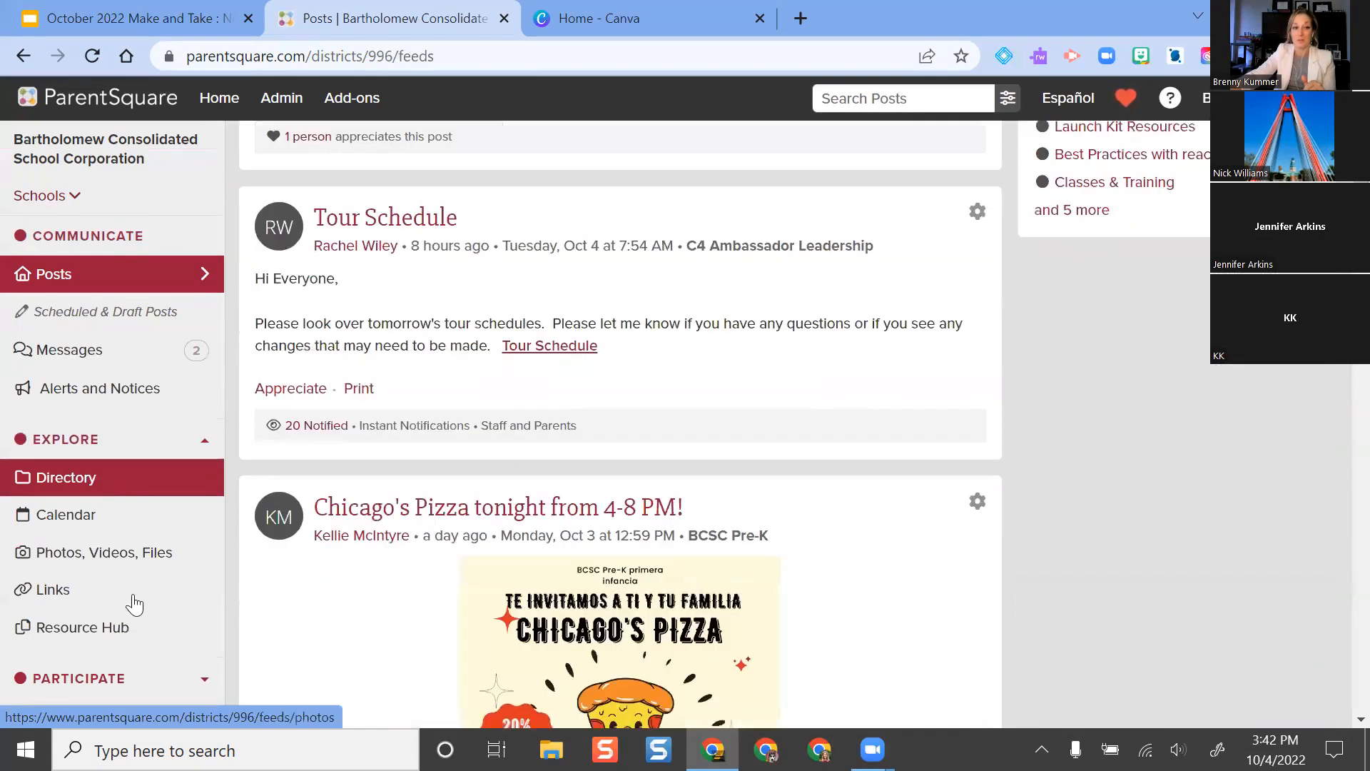
- Open the Training Group from the district's list of groups and expand its Explore options
click(219, 98)
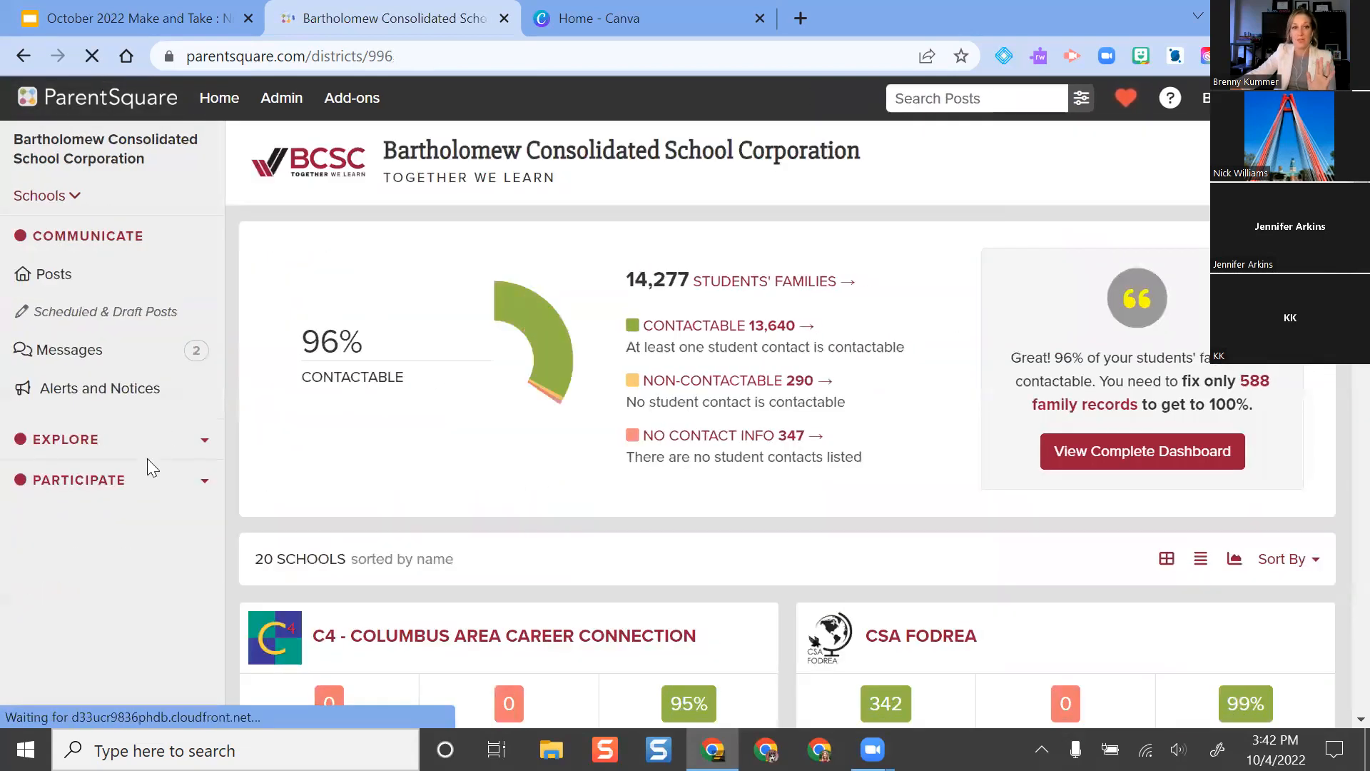
click(143, 478)
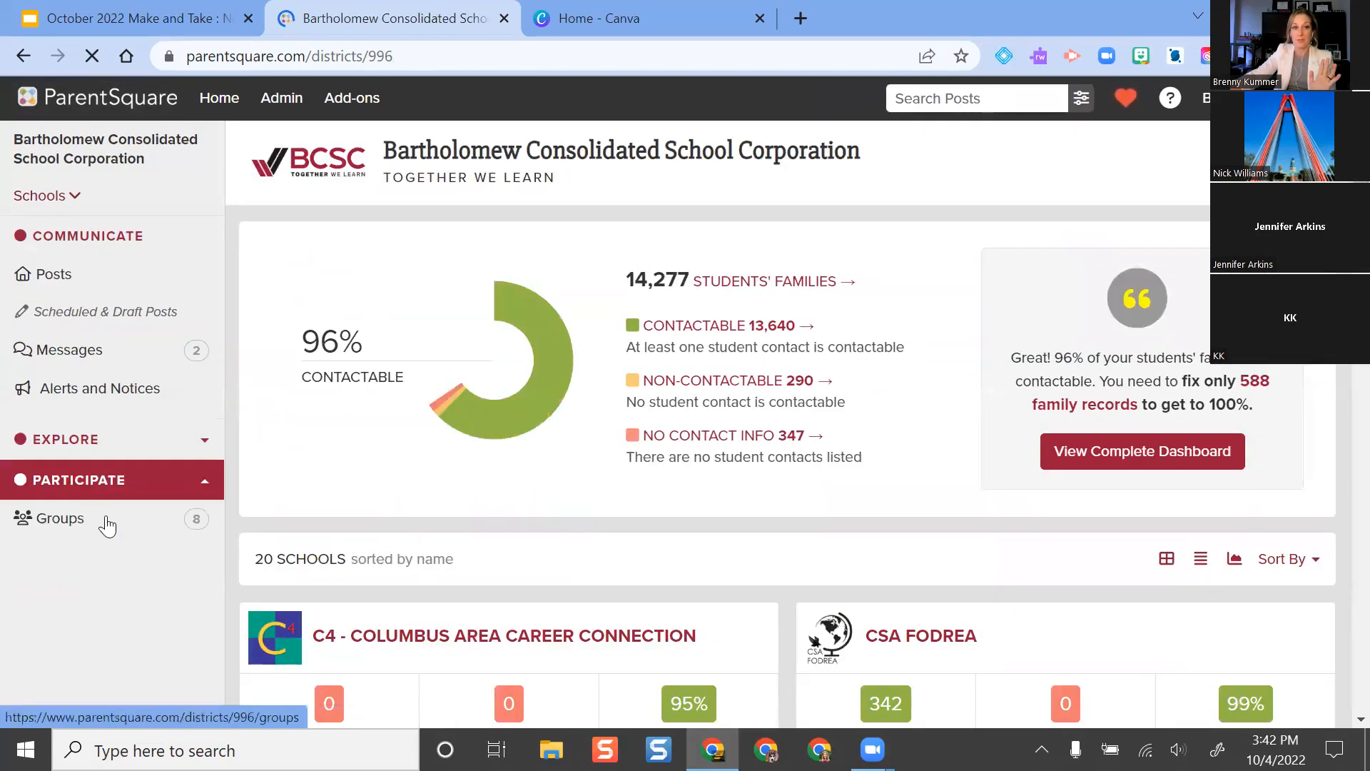
click(107, 526)
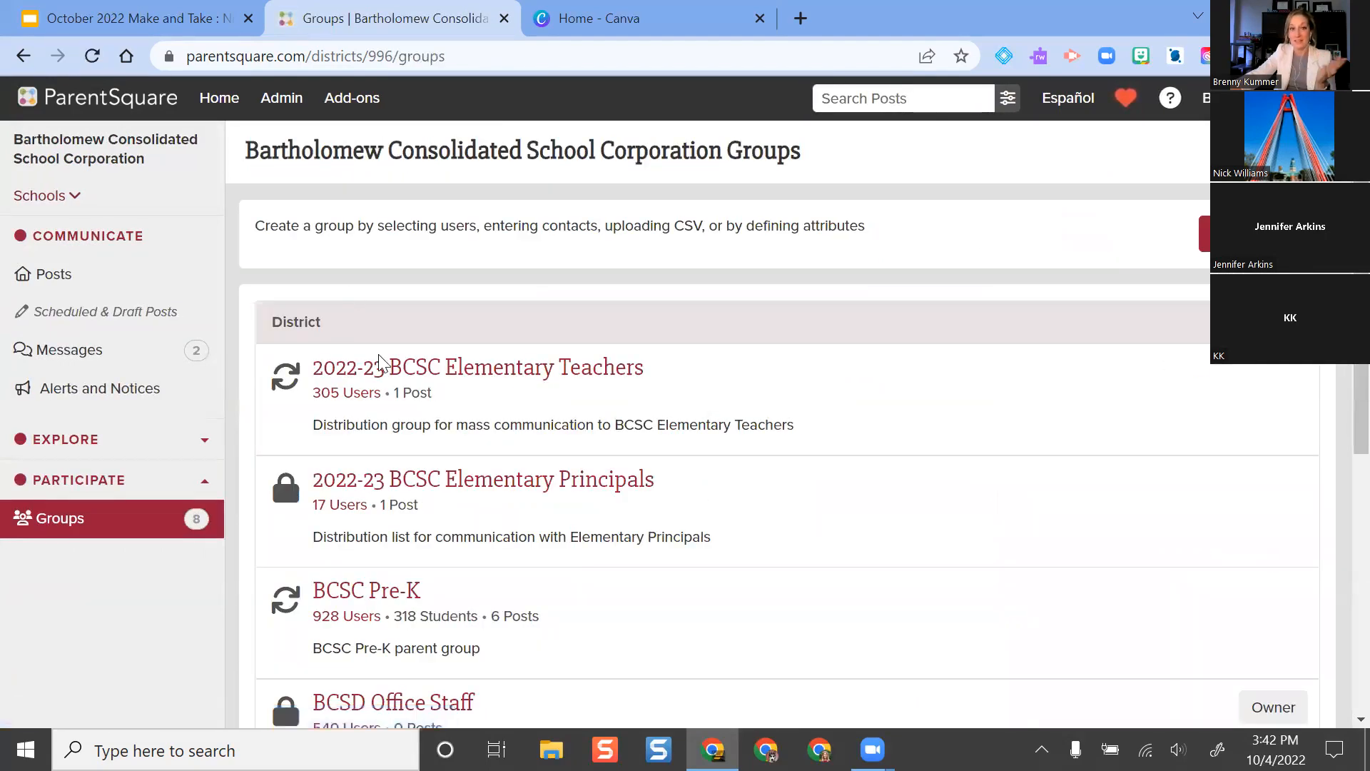
scroll(378, 362, down, 5)
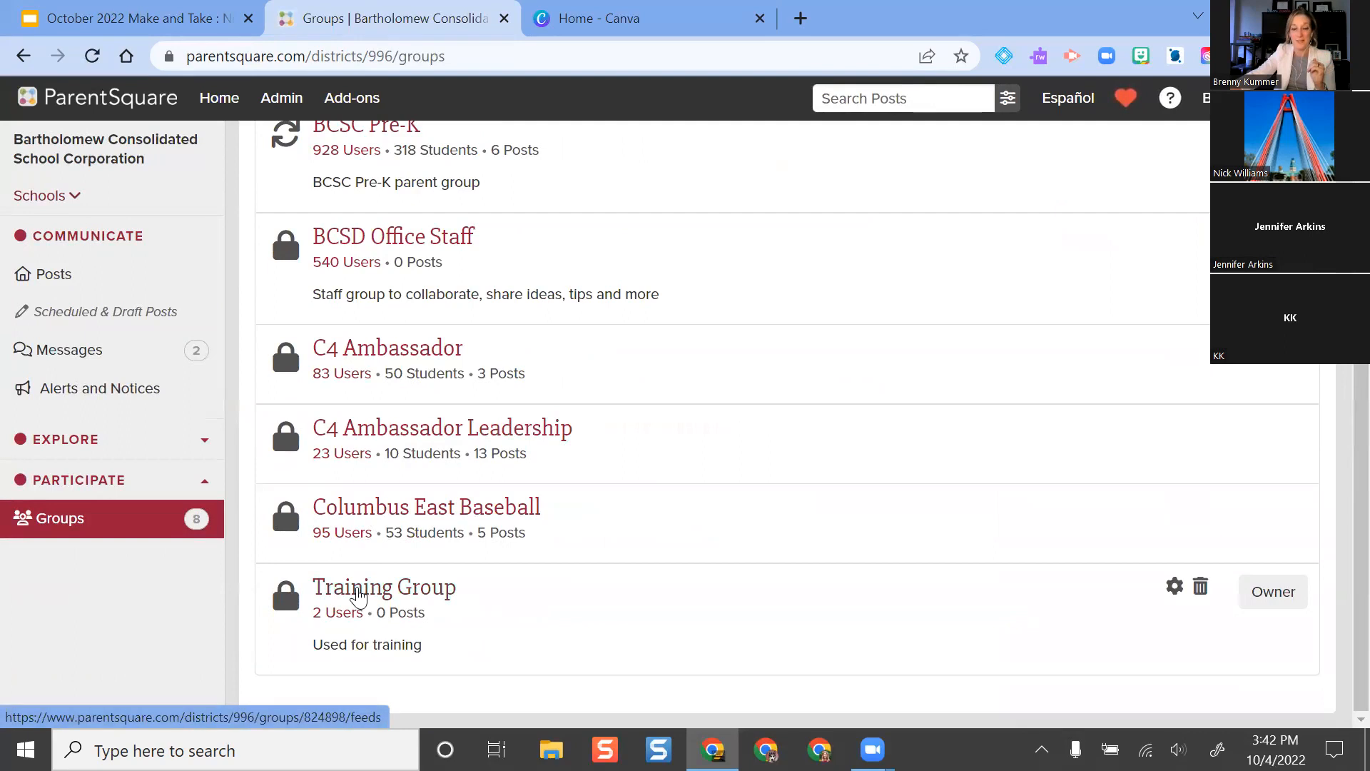
click(359, 592)
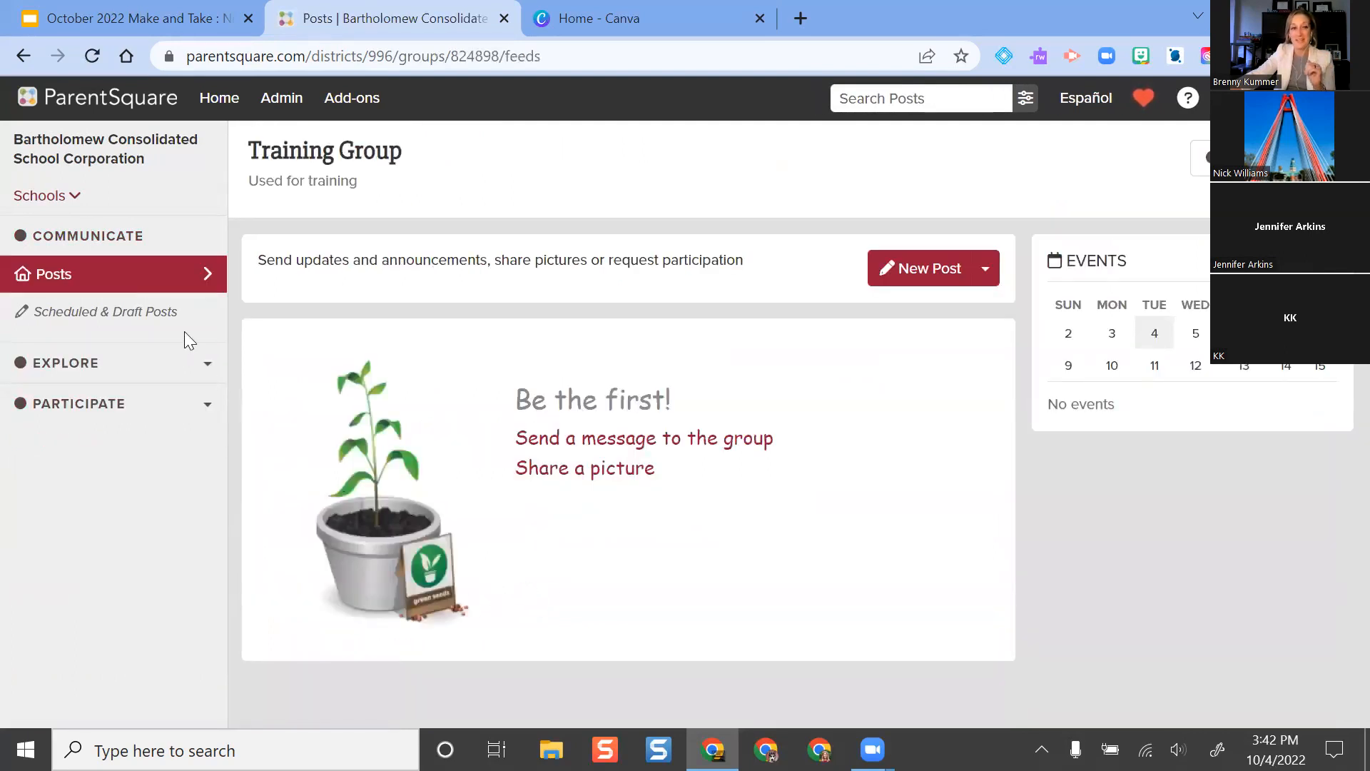
click(184, 360)
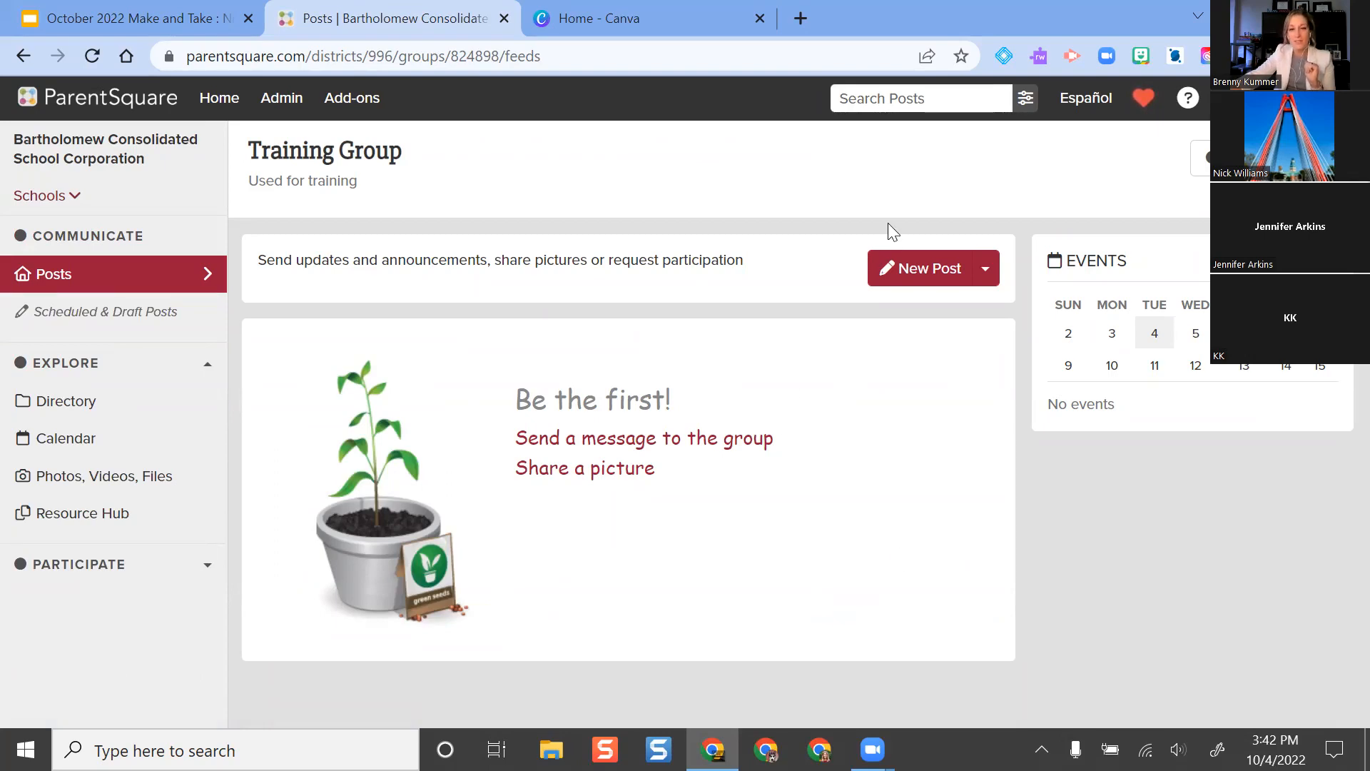
- Start a new post addressed to the Training Group and check which other recipients can be added
click(939, 270)
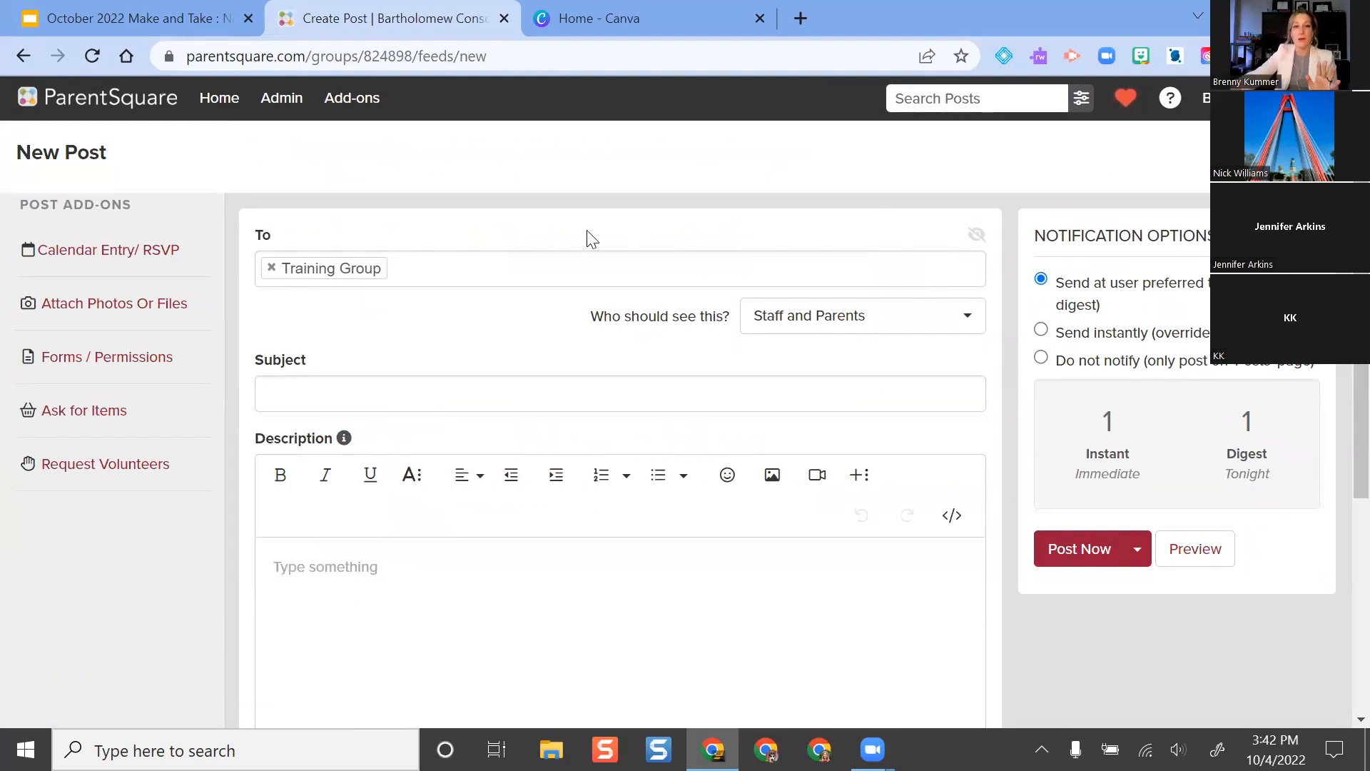
click(429, 265)
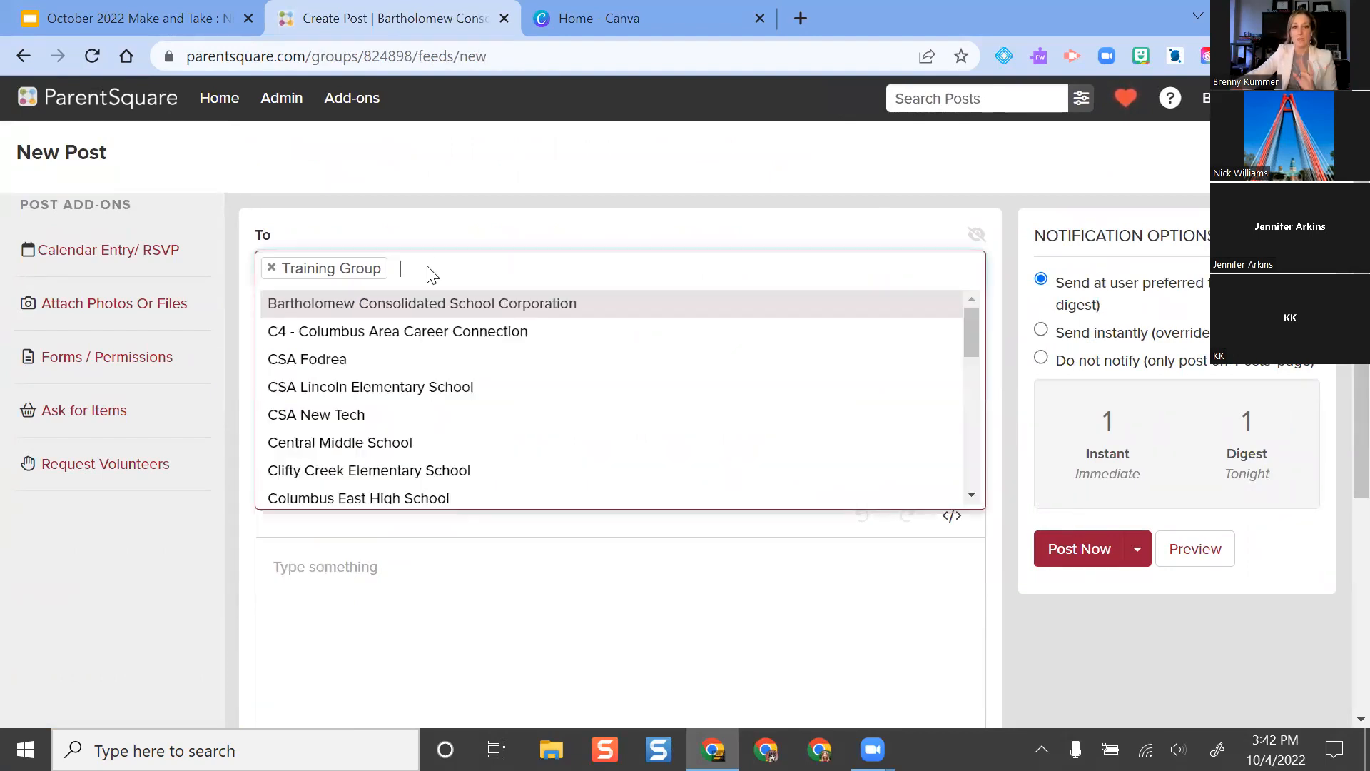
click(542, 202)
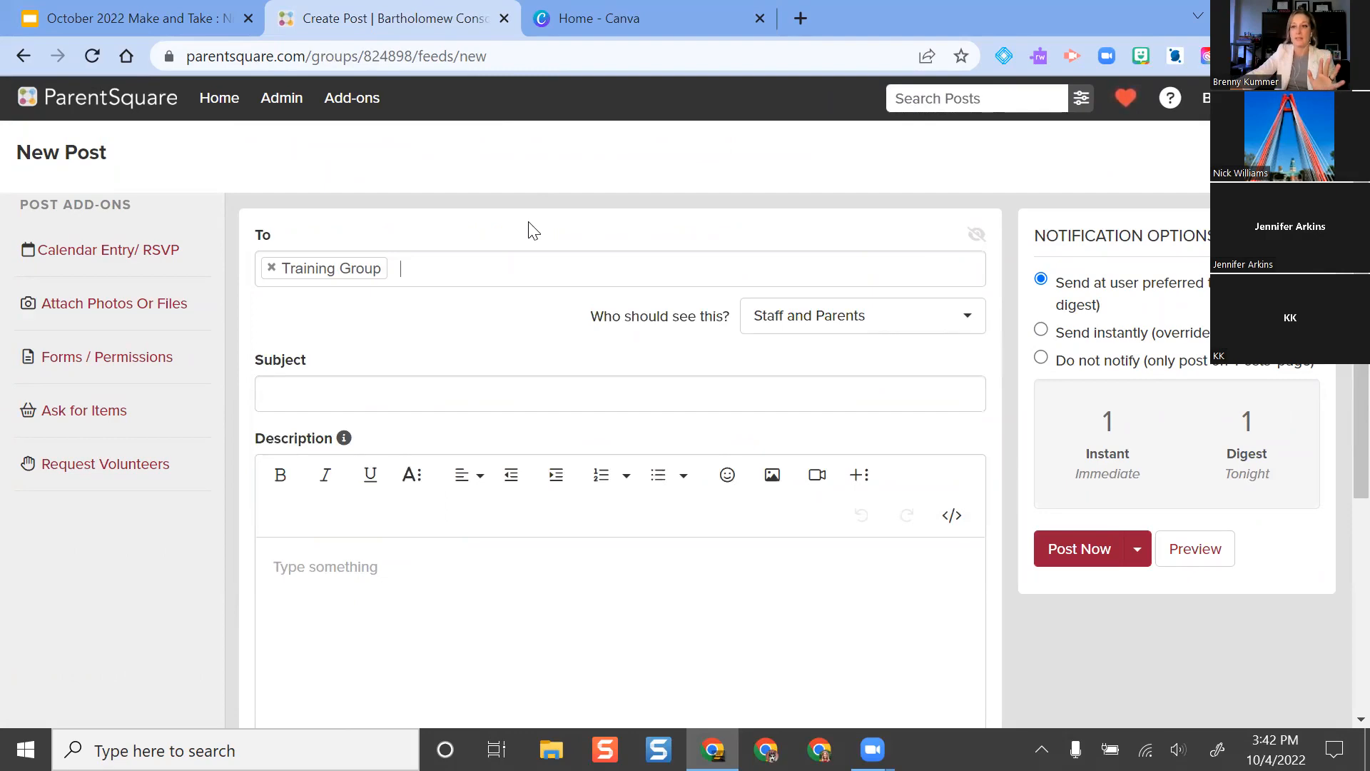
- Enter "October Newsletter" as the subject of the new post
scroll(542, 217, down, 1)
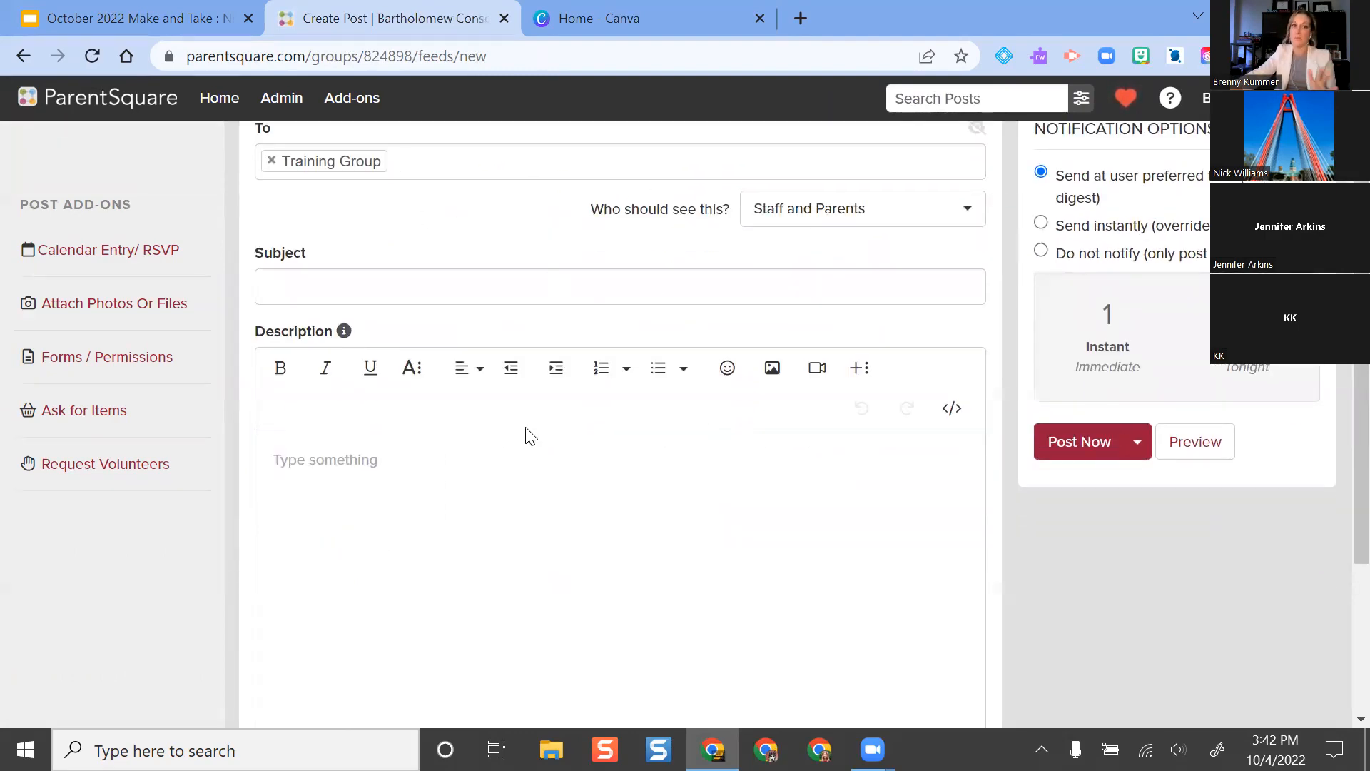
click(466, 532)
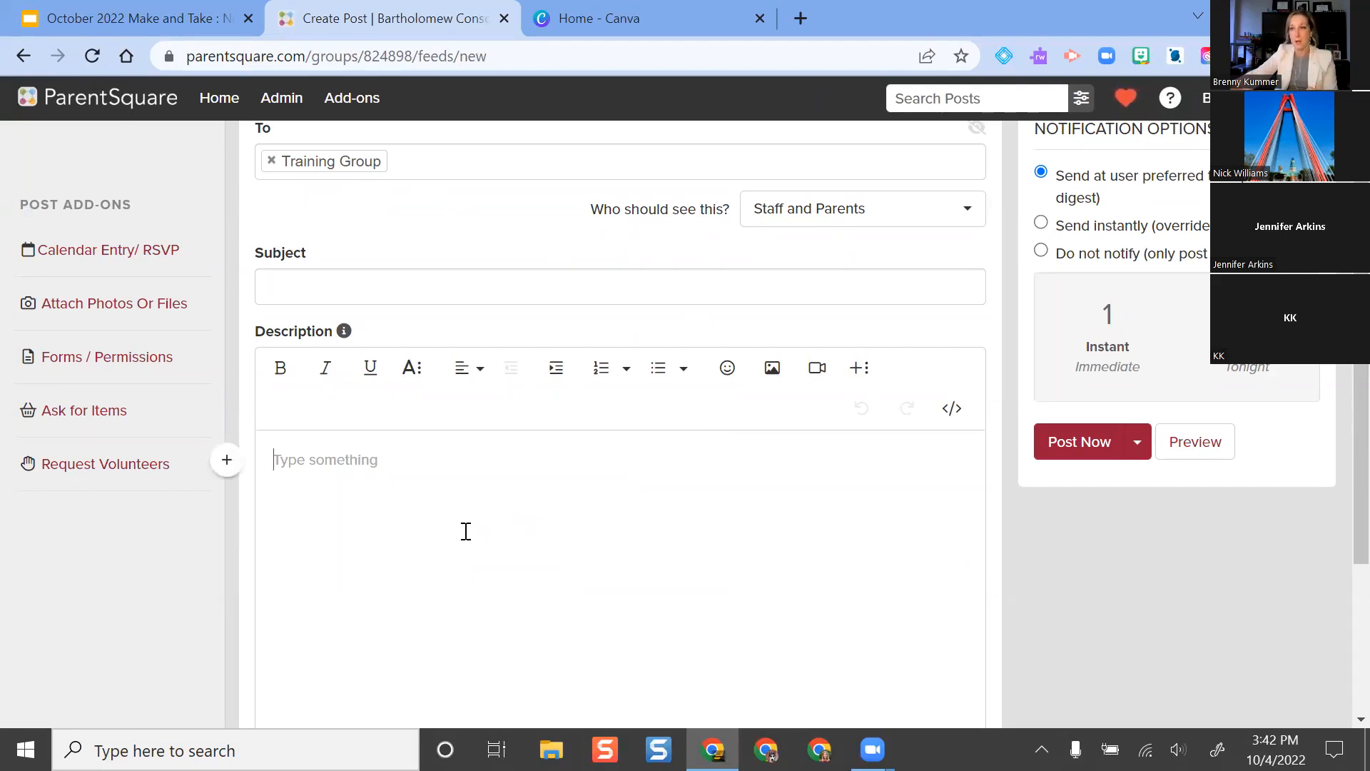
click(368, 292)
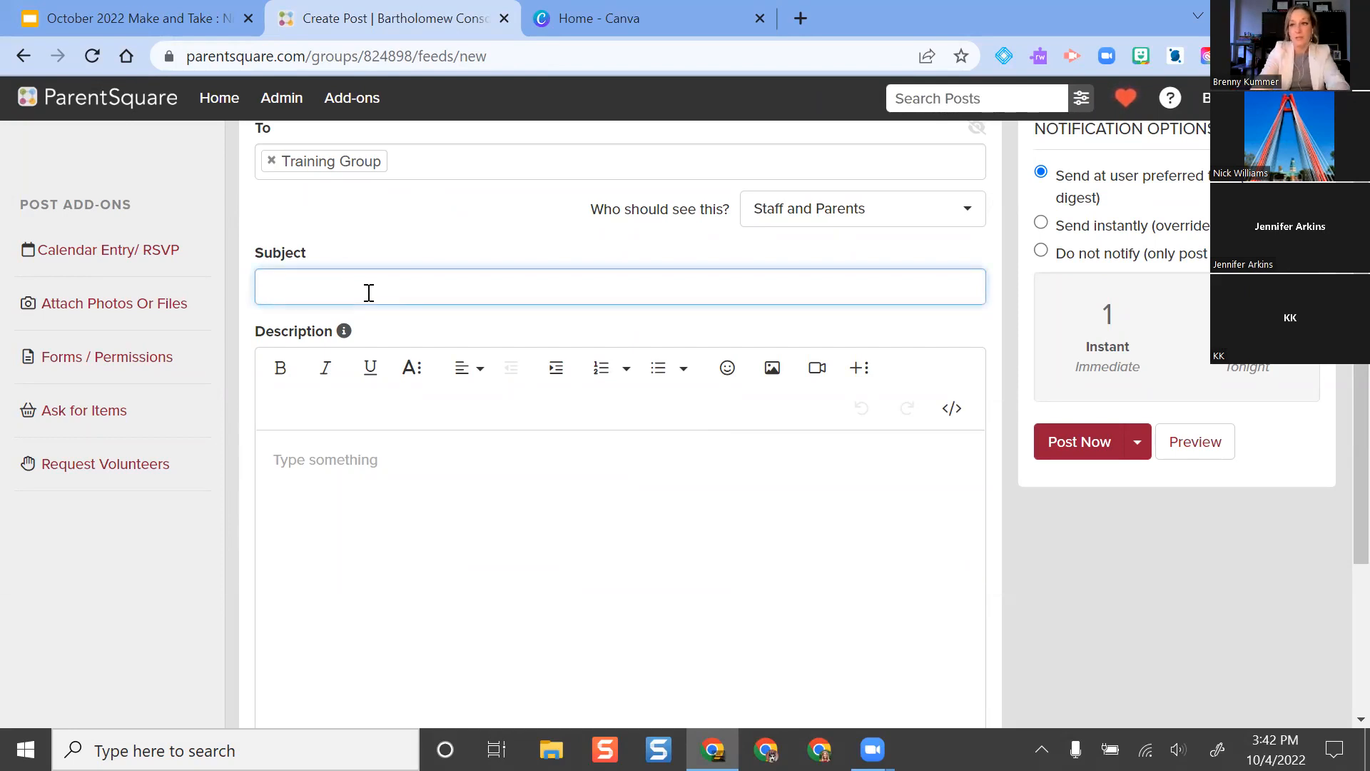
text(October)
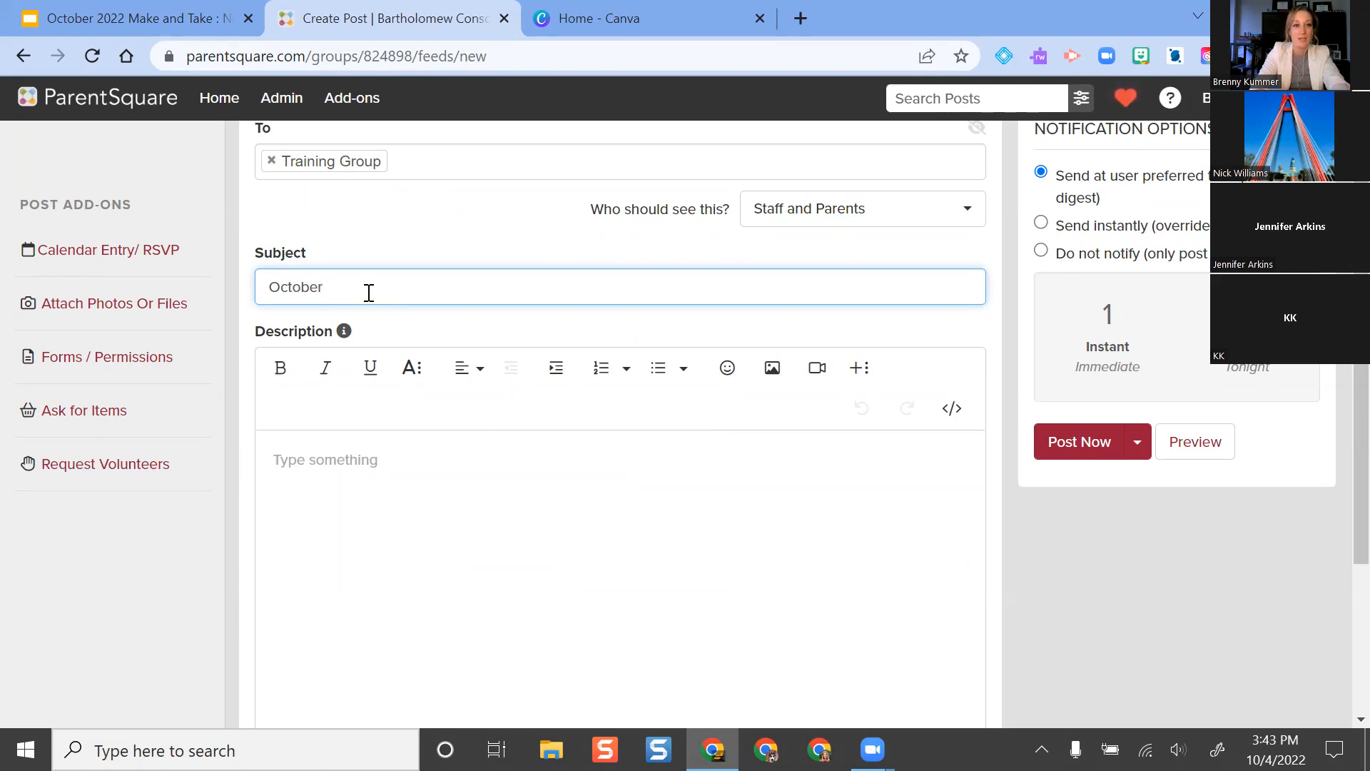
text(Newsletter)
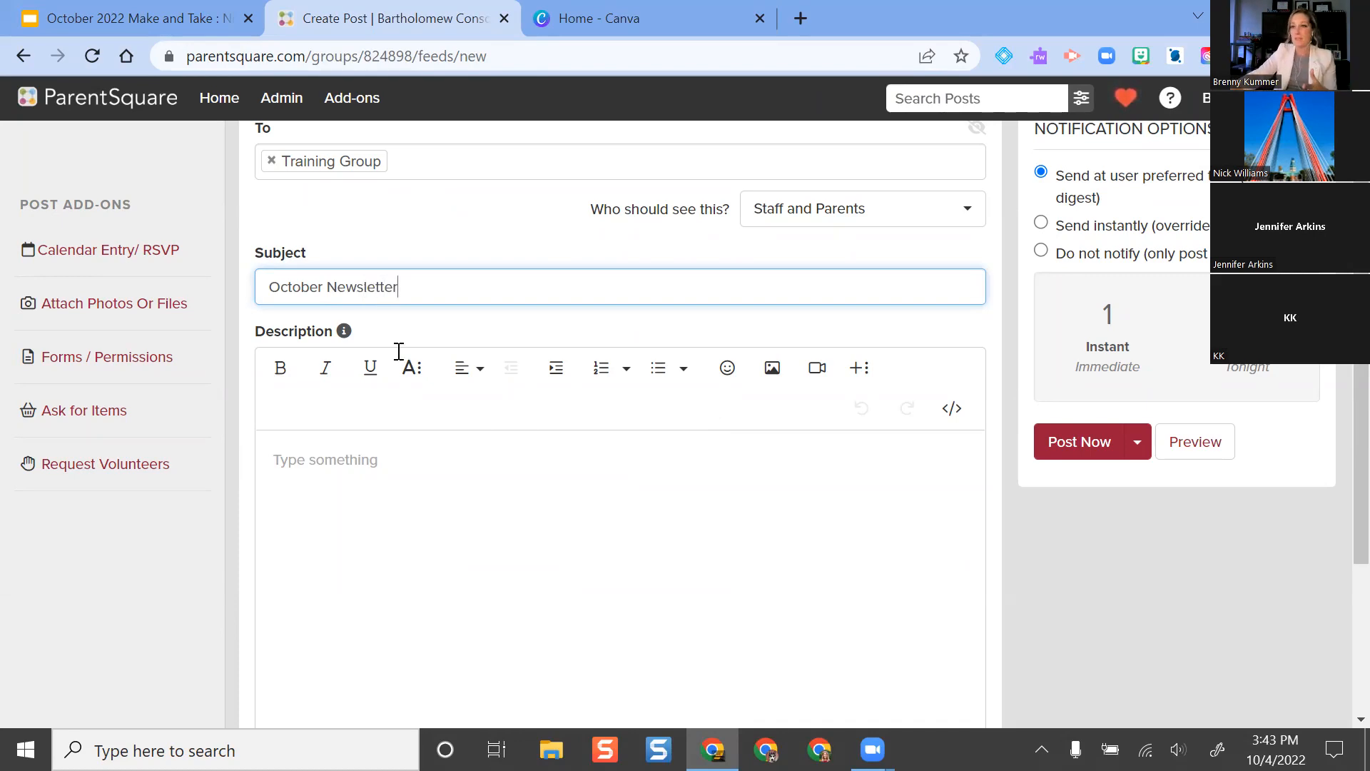
- Insert the "Newsletter: Bordered" template into the post's description and dismiss the template tip
click(432, 493)
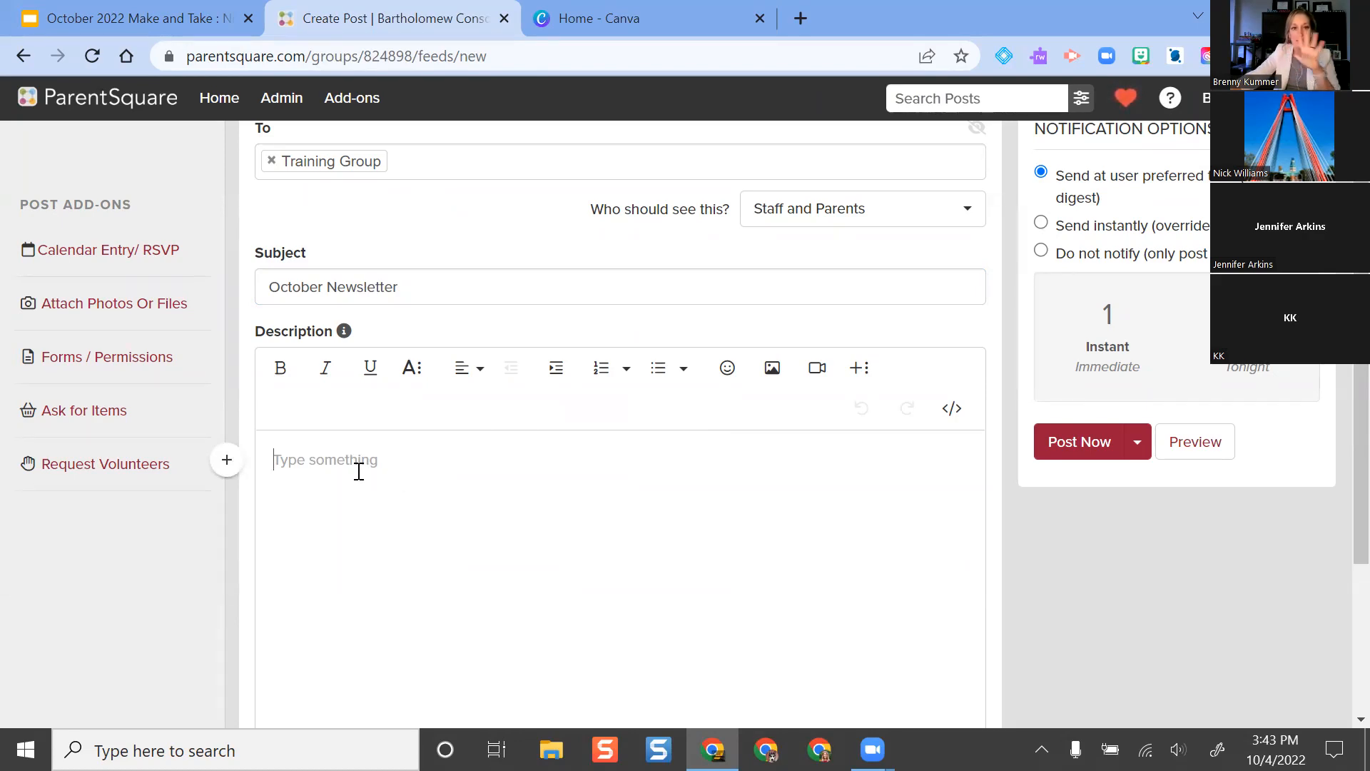
scroll(367, 469, down, 1)
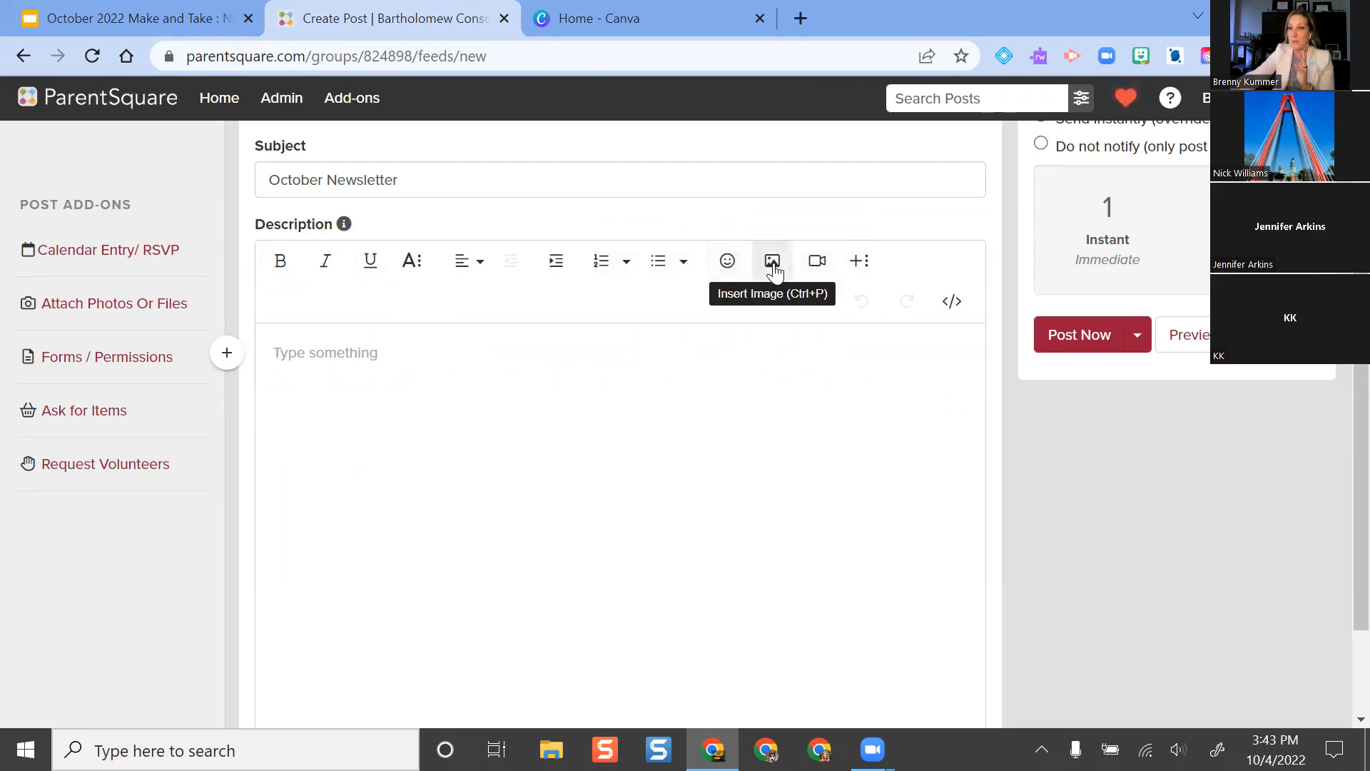
click(861, 263)
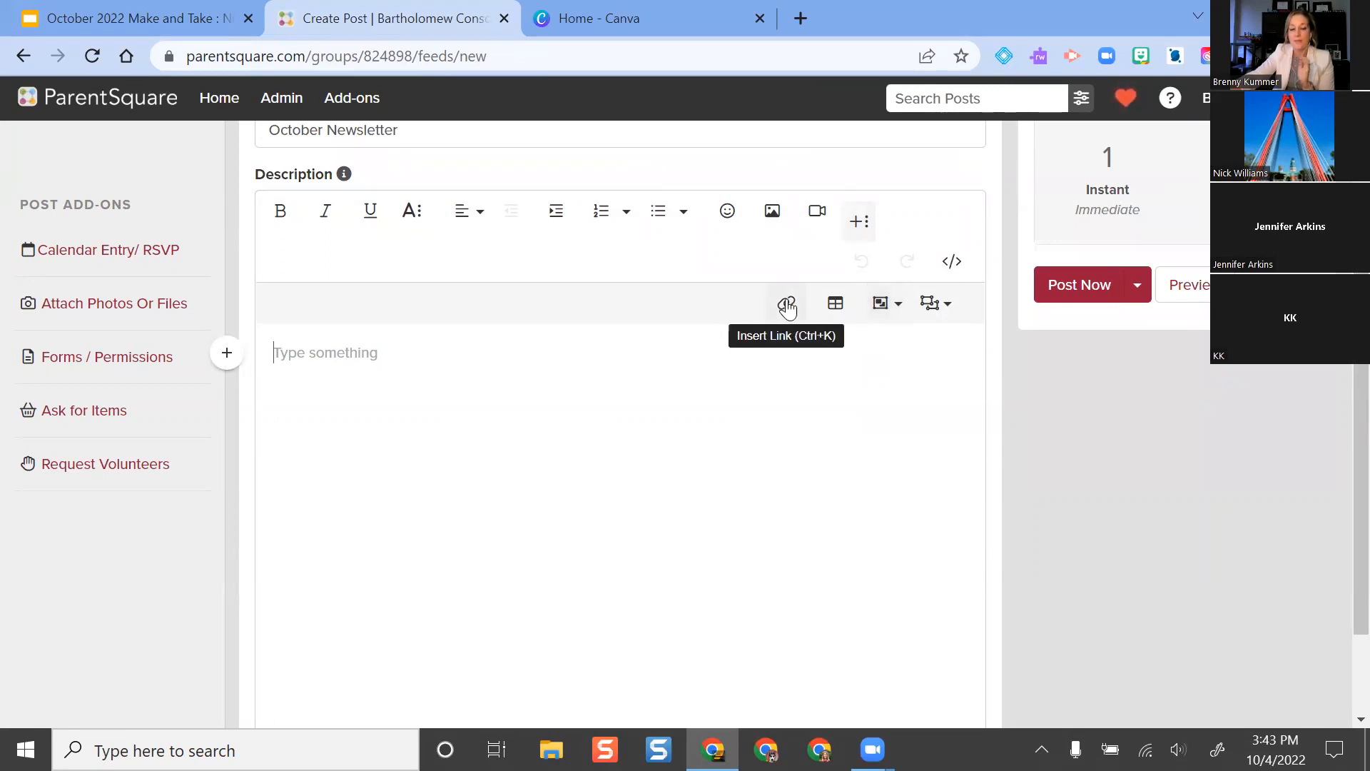
click(882, 307)
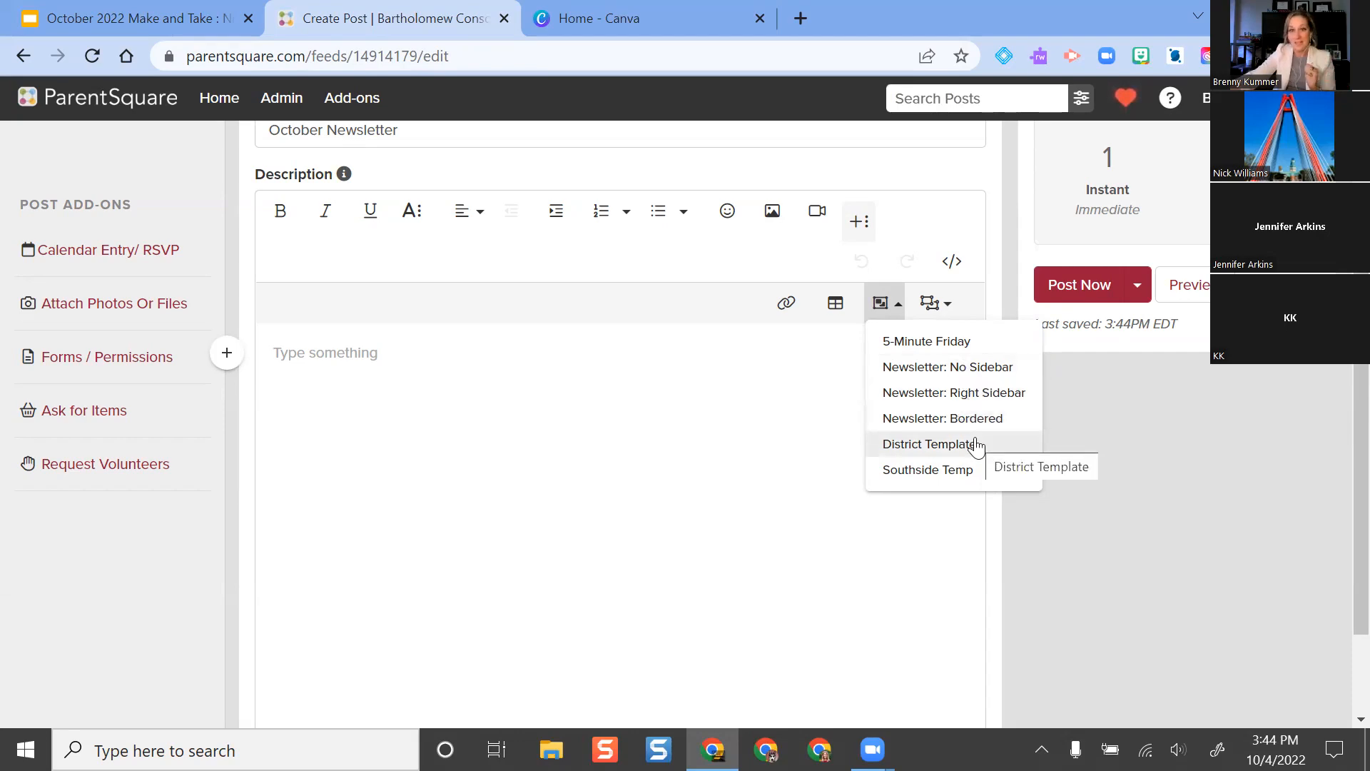
click(965, 419)
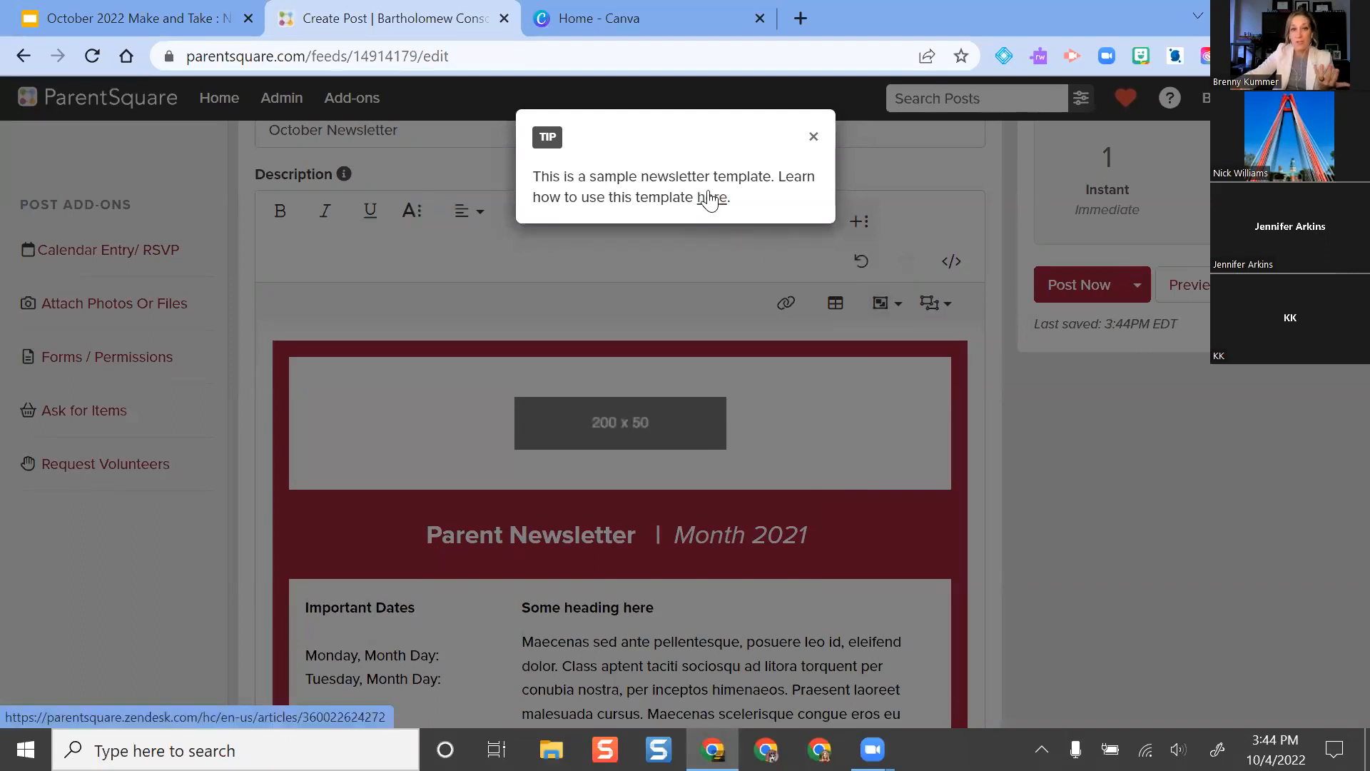
click(812, 136)
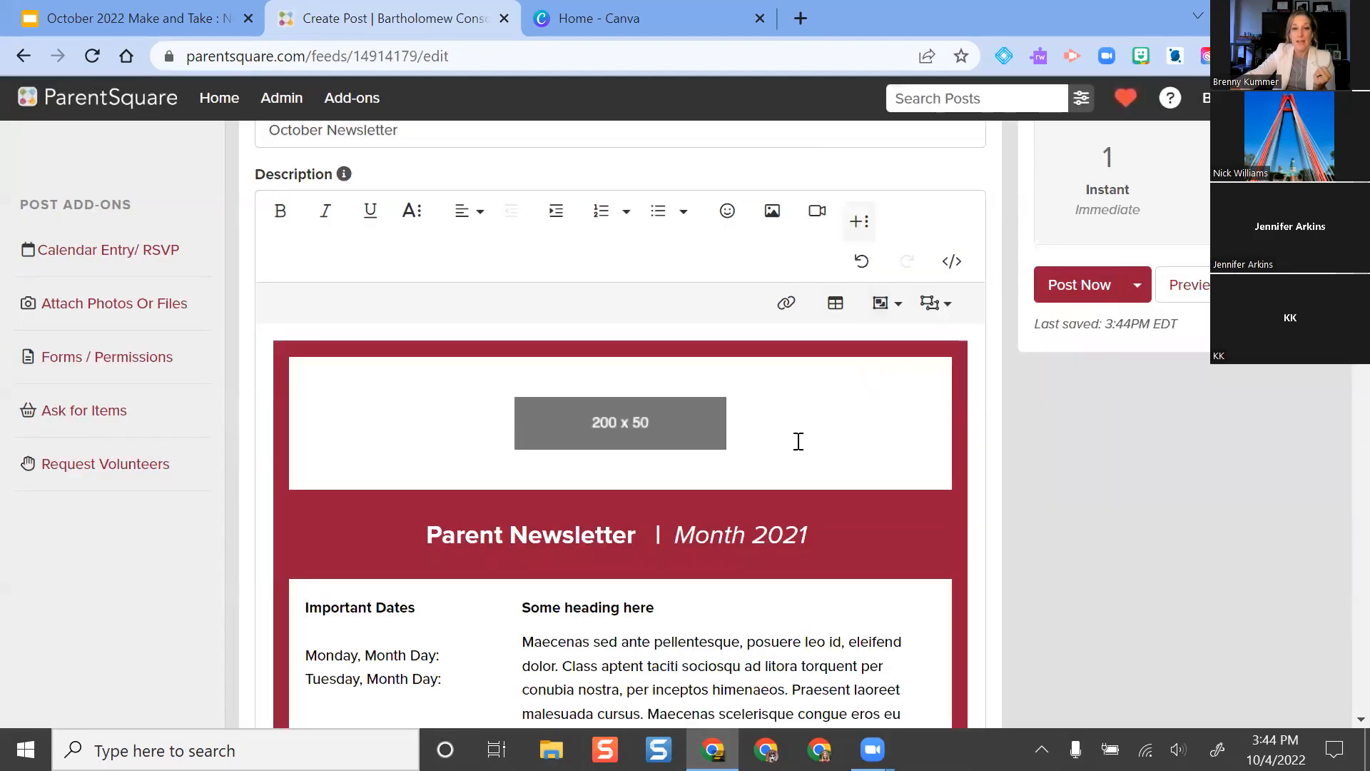
- Look through the bordered newsletter layout and the image options of its 200 x 50 header placeholder
scroll(799, 441, down, 3)
scroll(806, 434, down, 3)
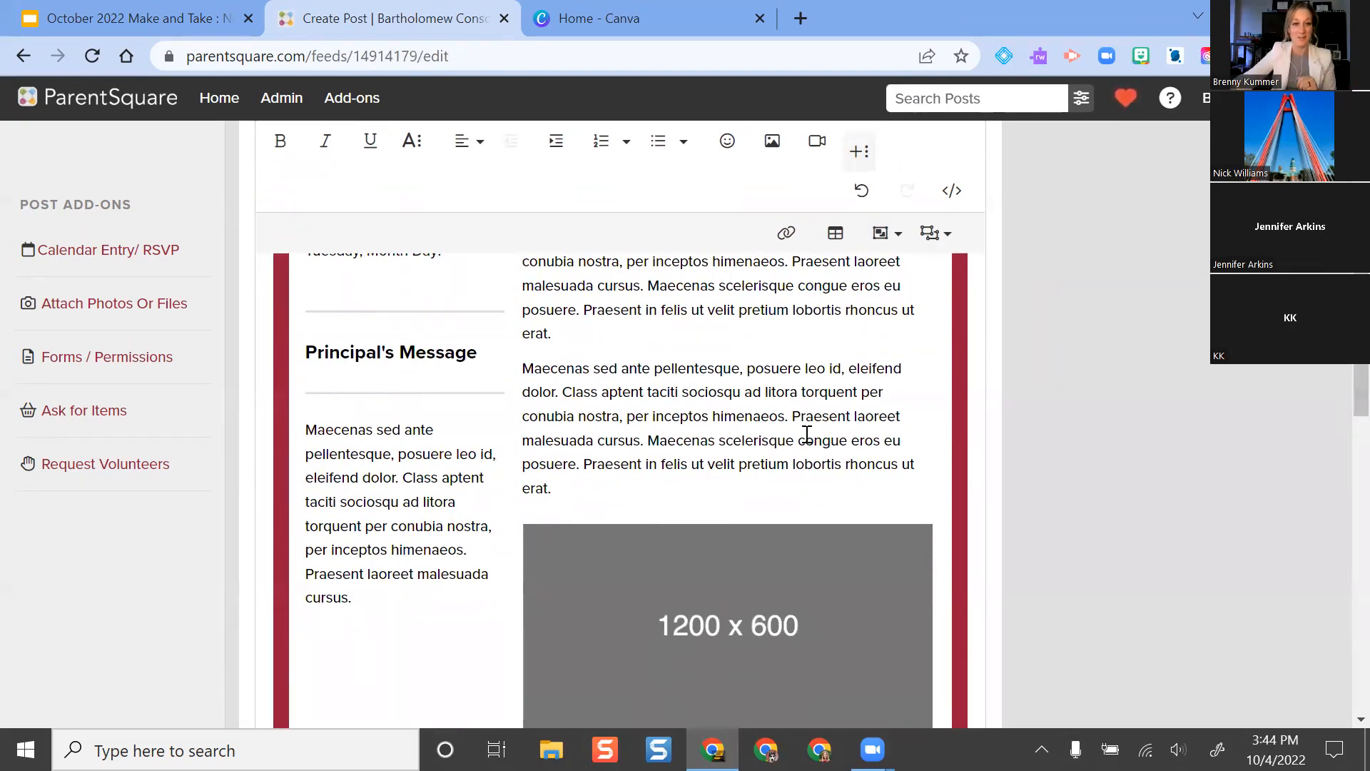
scroll(816, 437, up, 6)
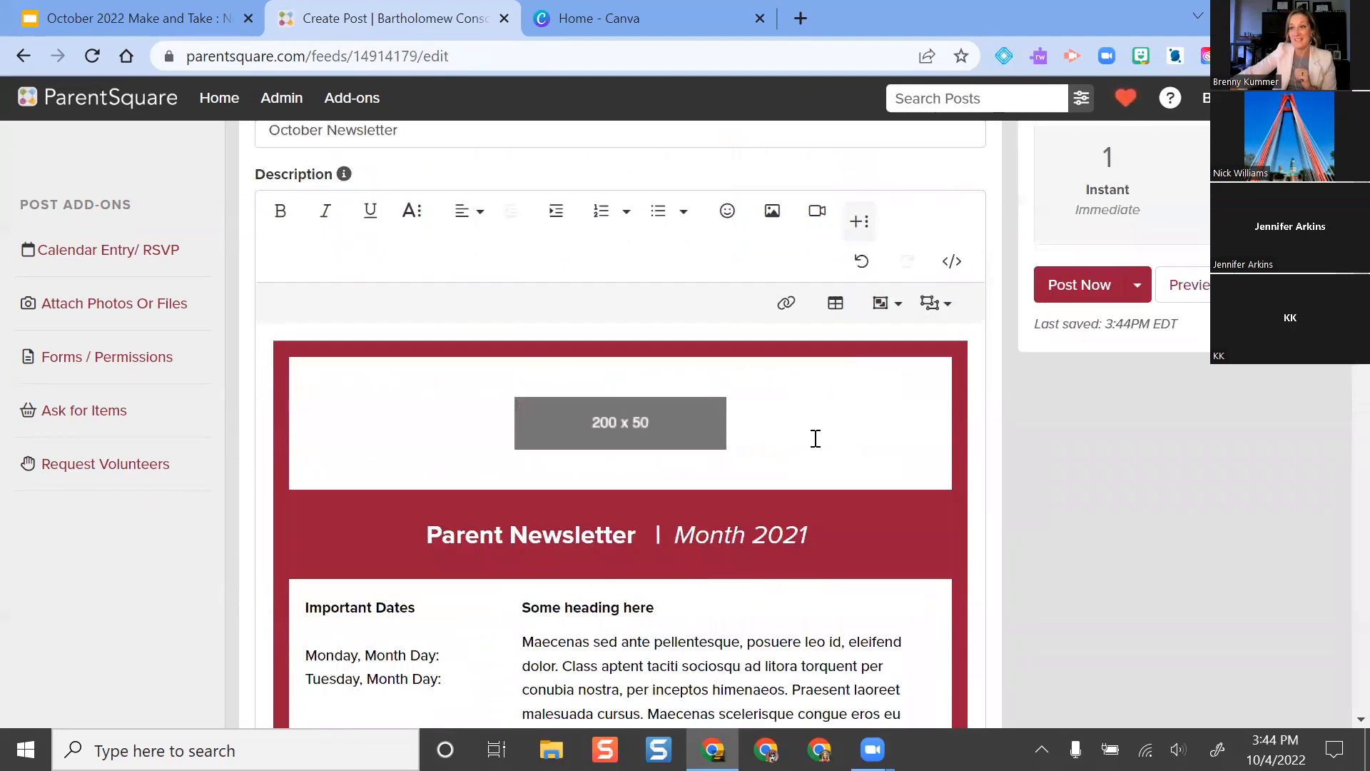
scroll(758, 428, down, 2)
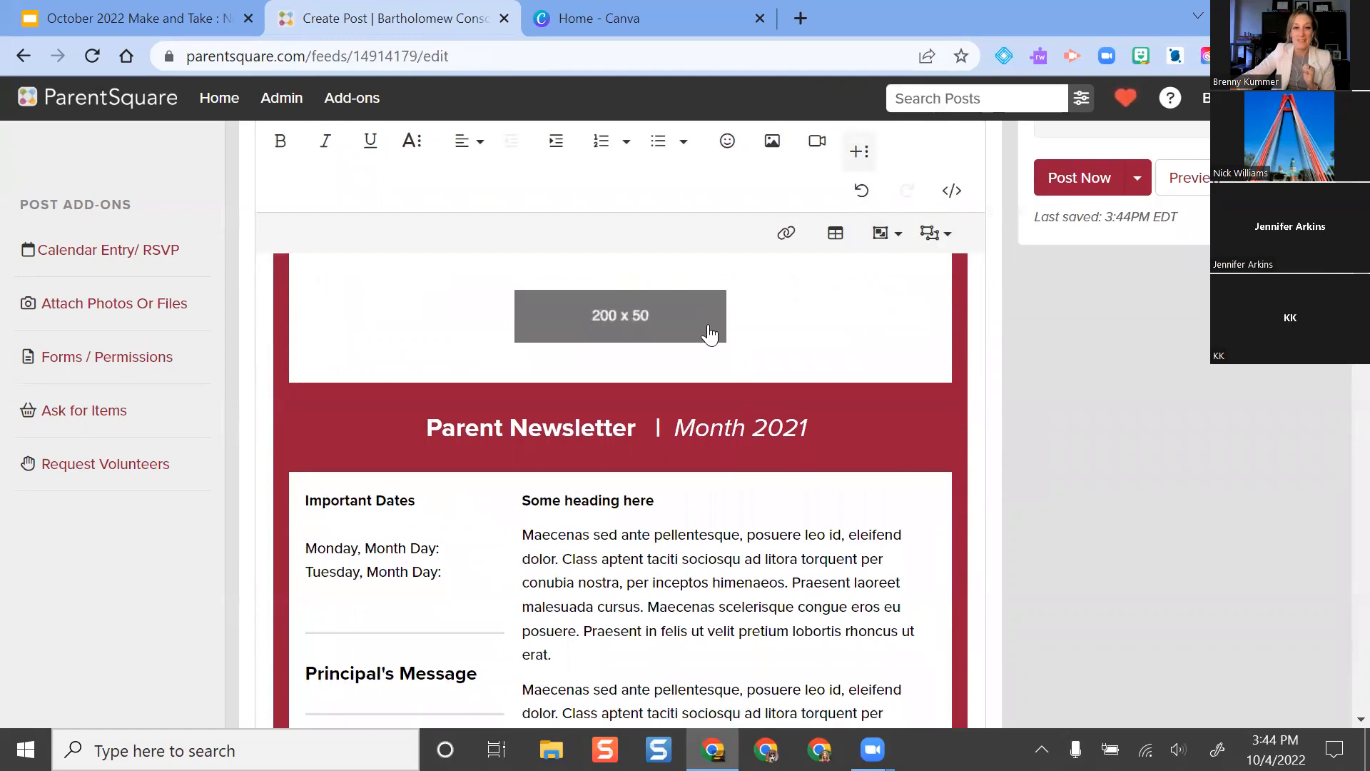
scroll(710, 330, up, 2)
click(641, 427)
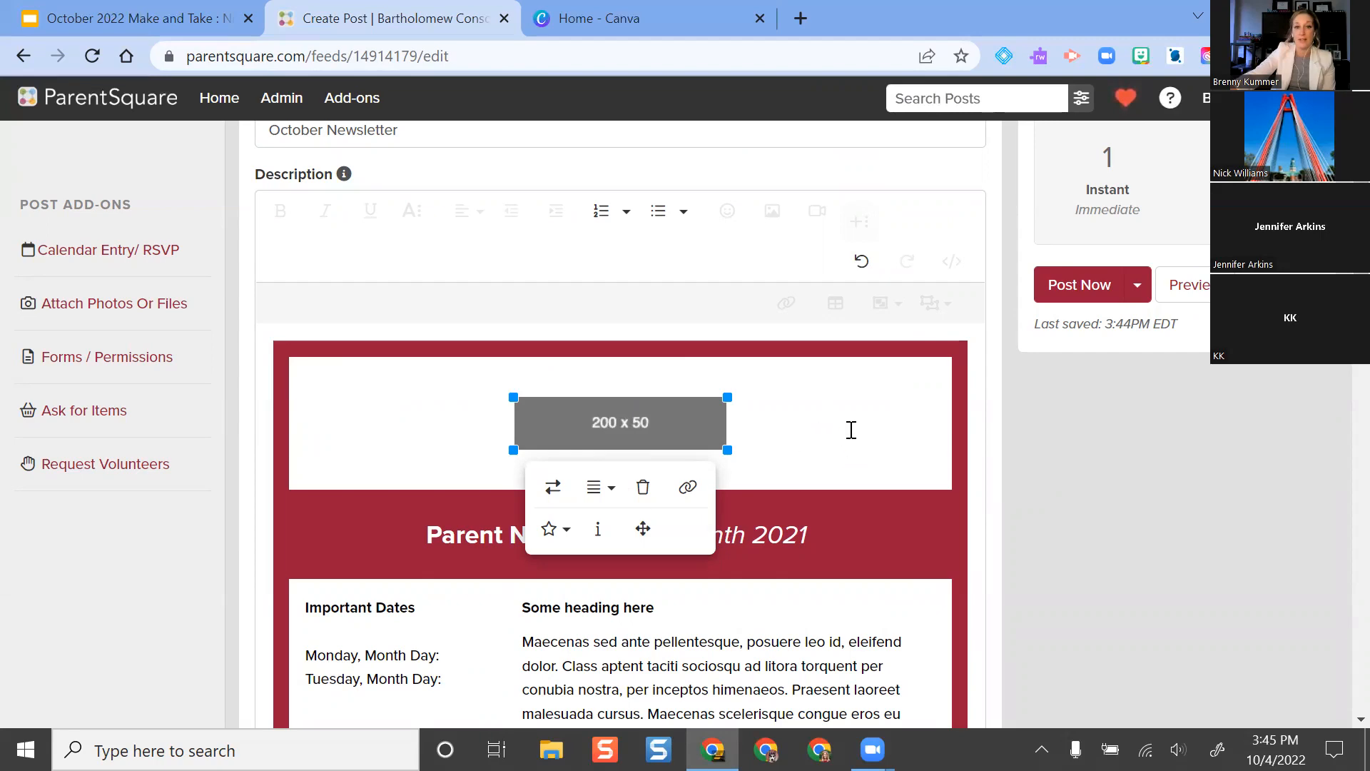
scroll(840, 410, down, 2)
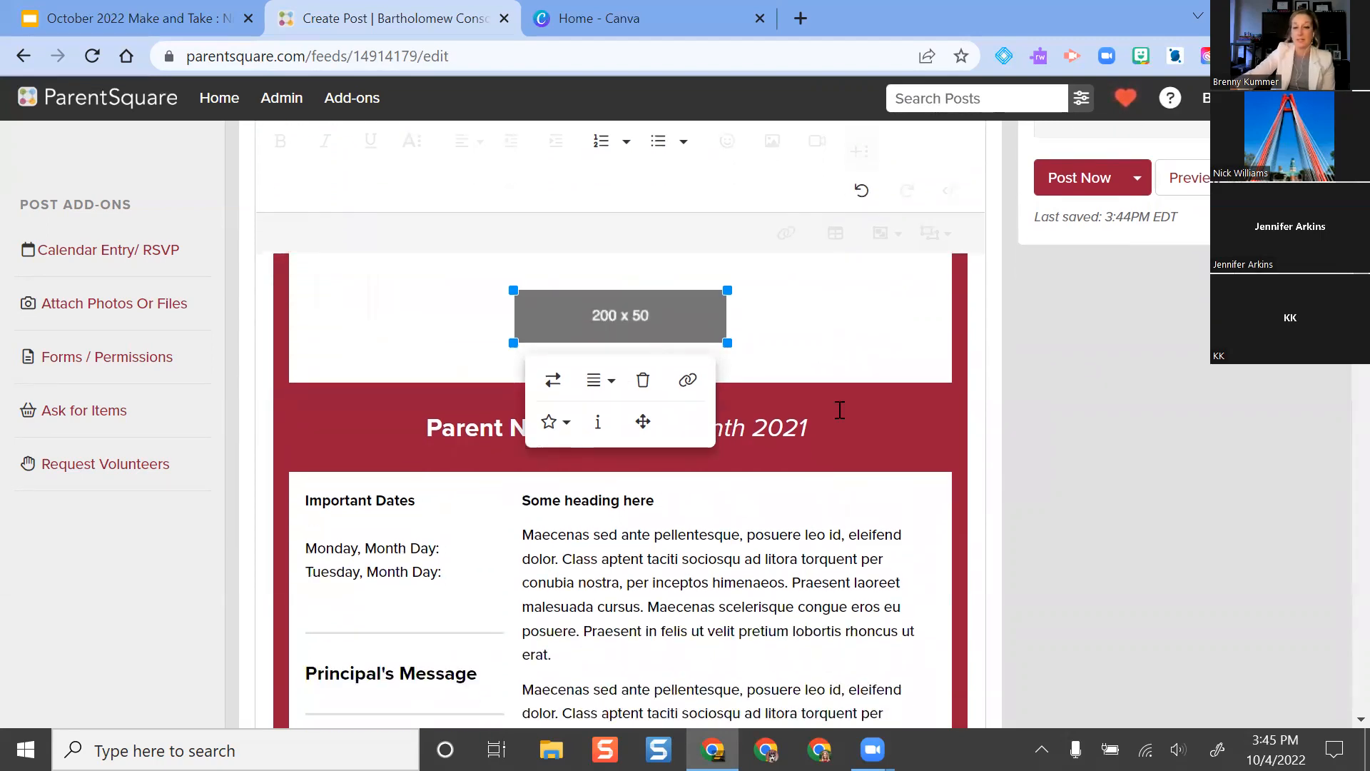
- Change the month and year in the Parent Newsletter heading to October 2022
click(901, 437)
scroll(713, 333, down, 2)
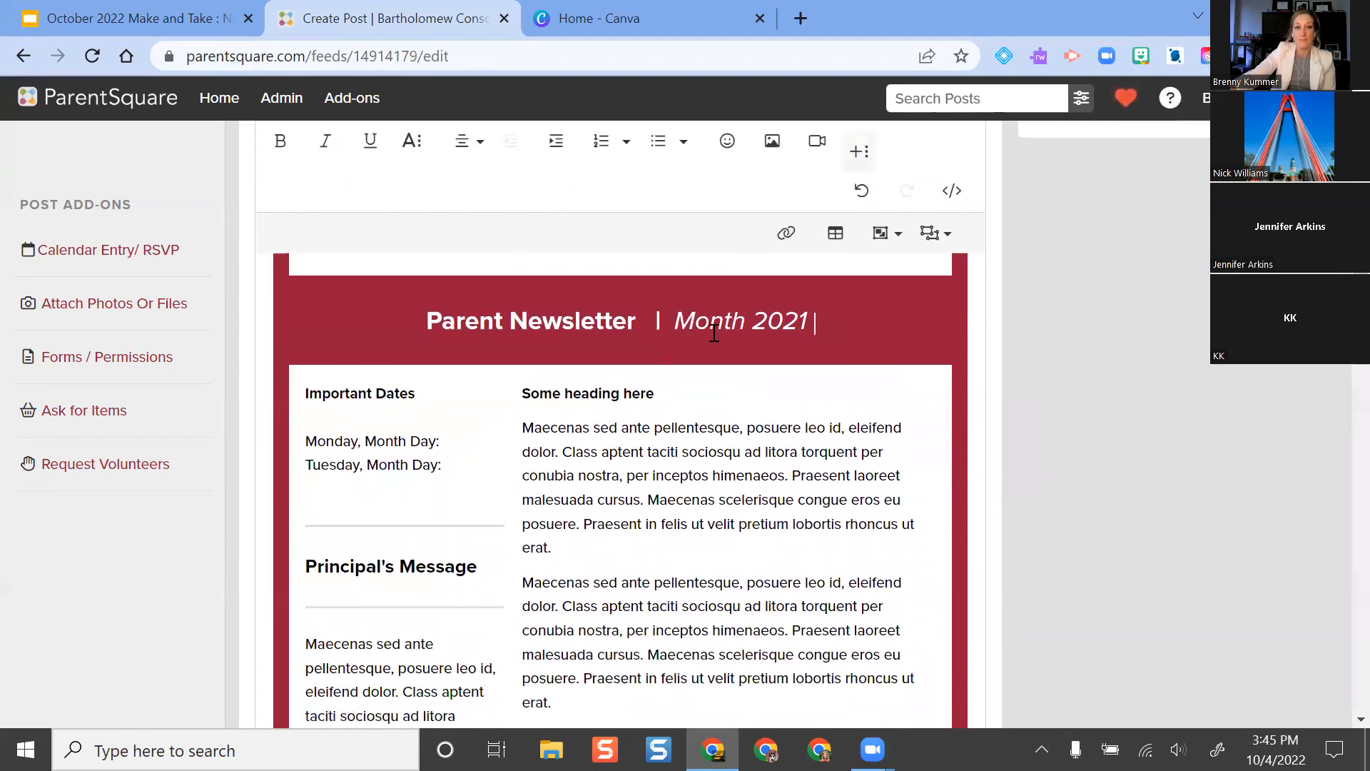
drag(675, 321, 742, 314)
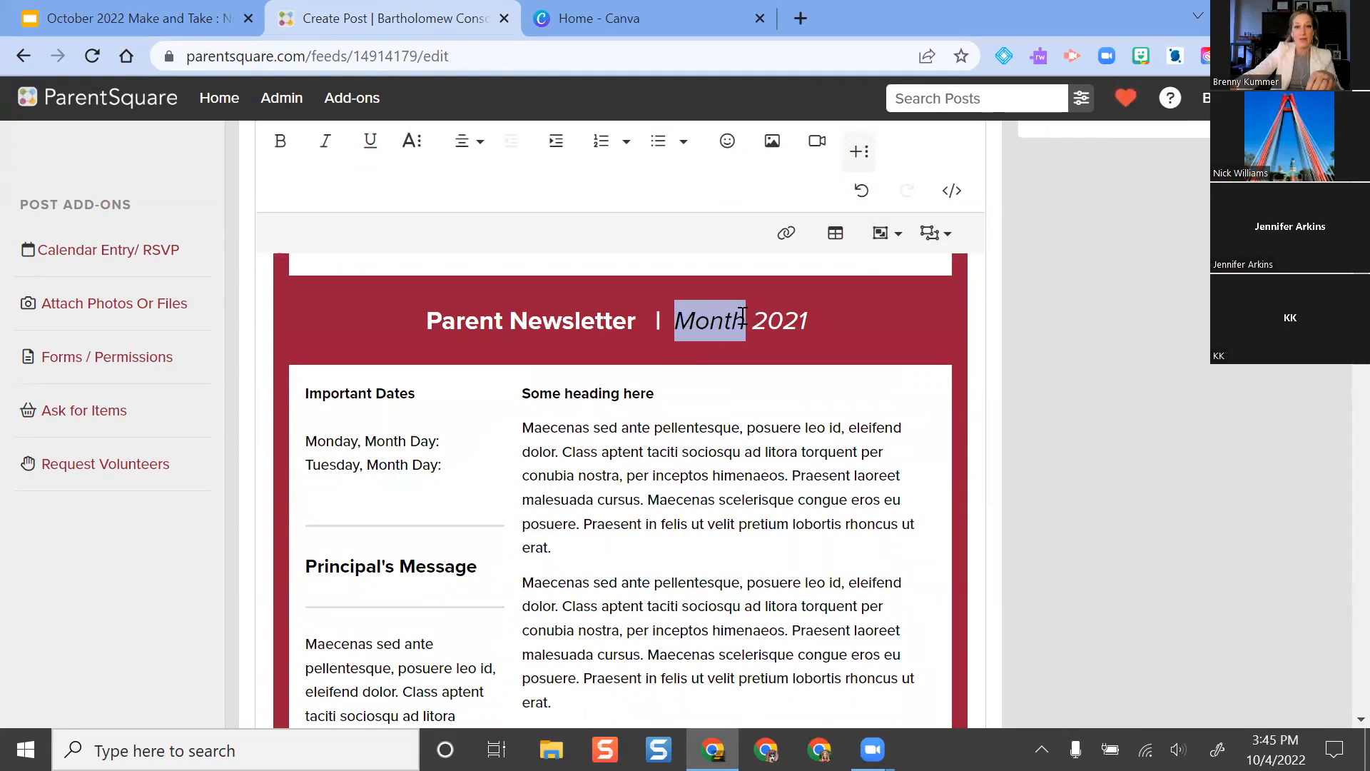
text(October)
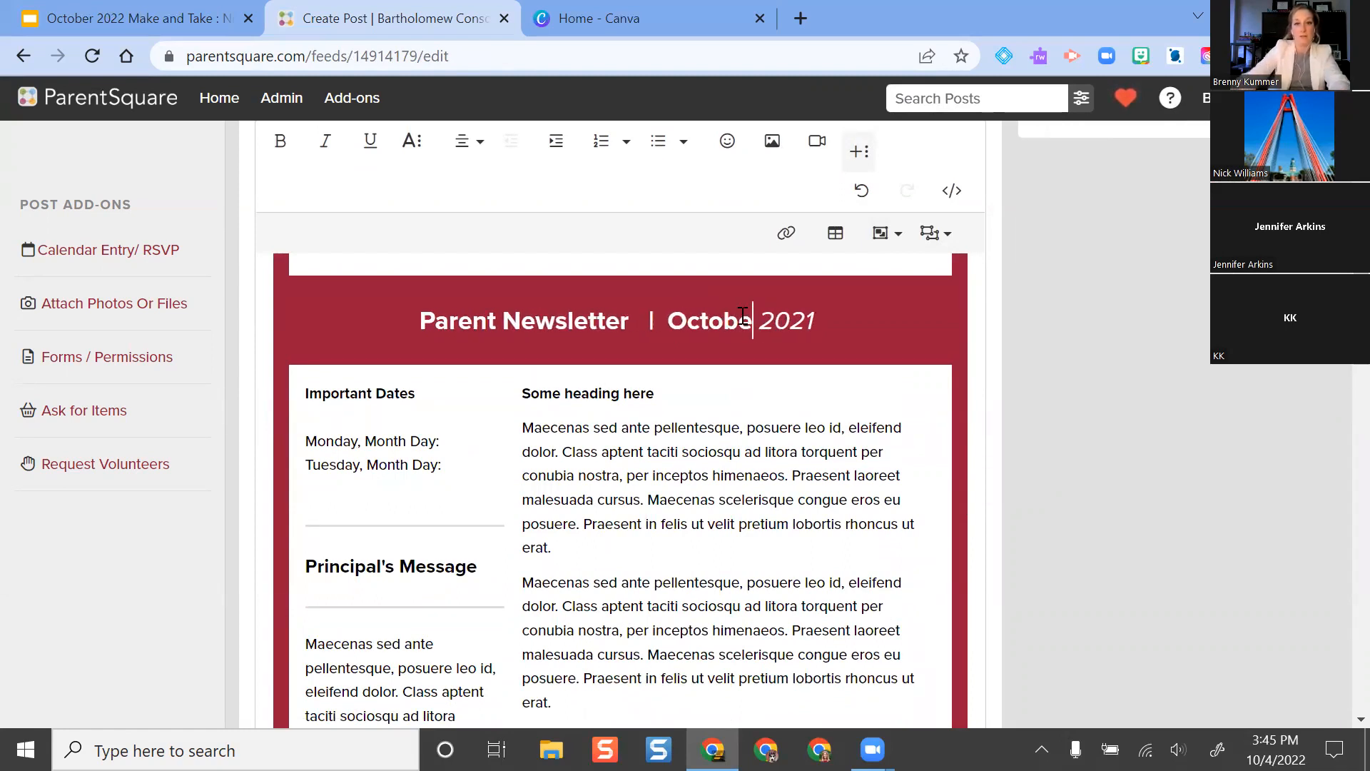
click(812, 315)
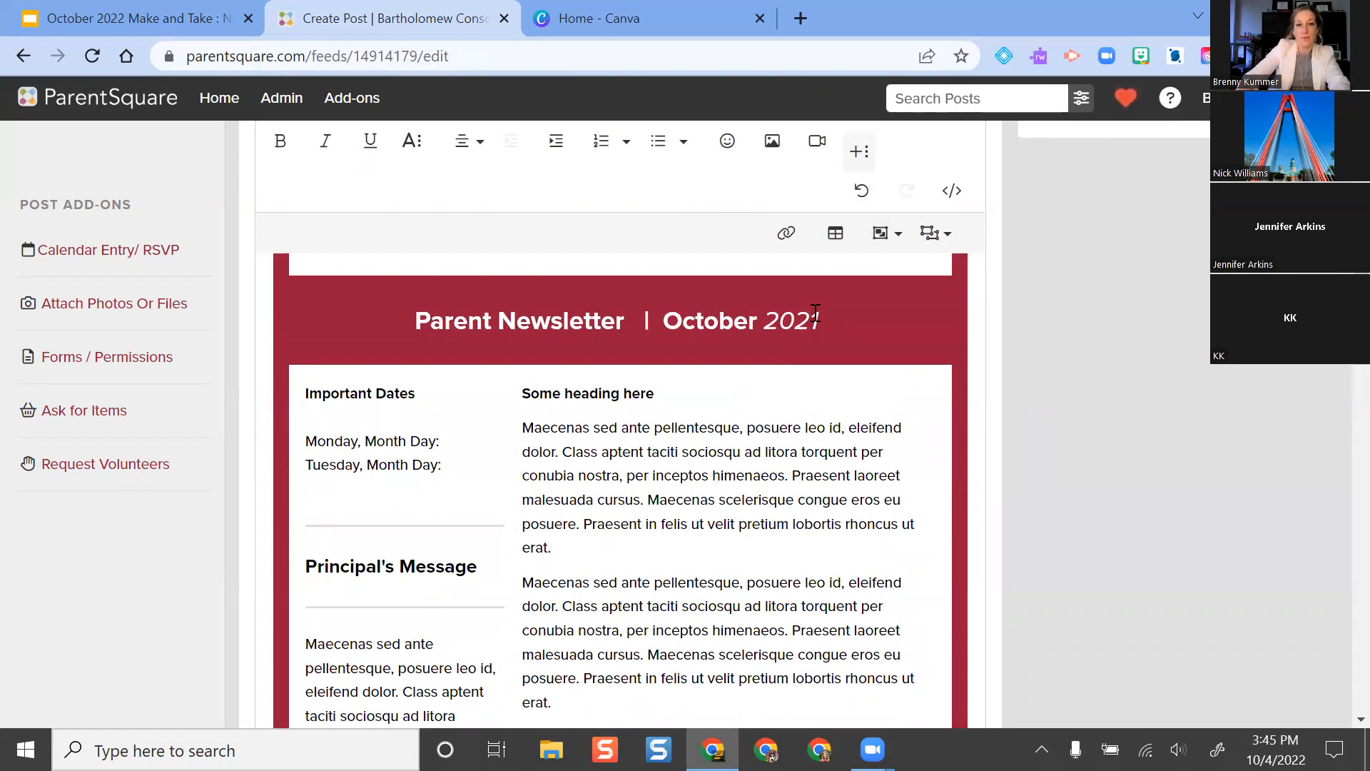
key(BackSpace)
text(2)
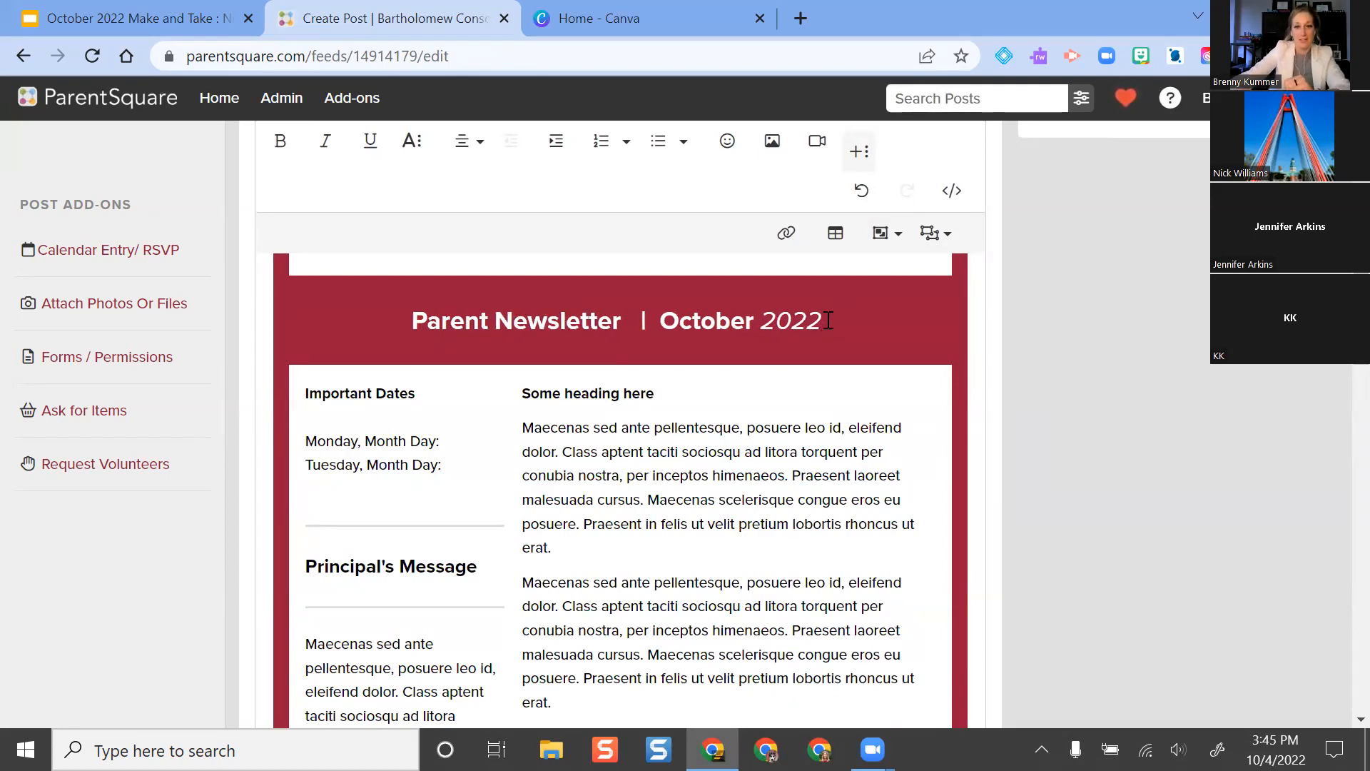
drag(824, 317, 758, 321)
key(ctrl+i)
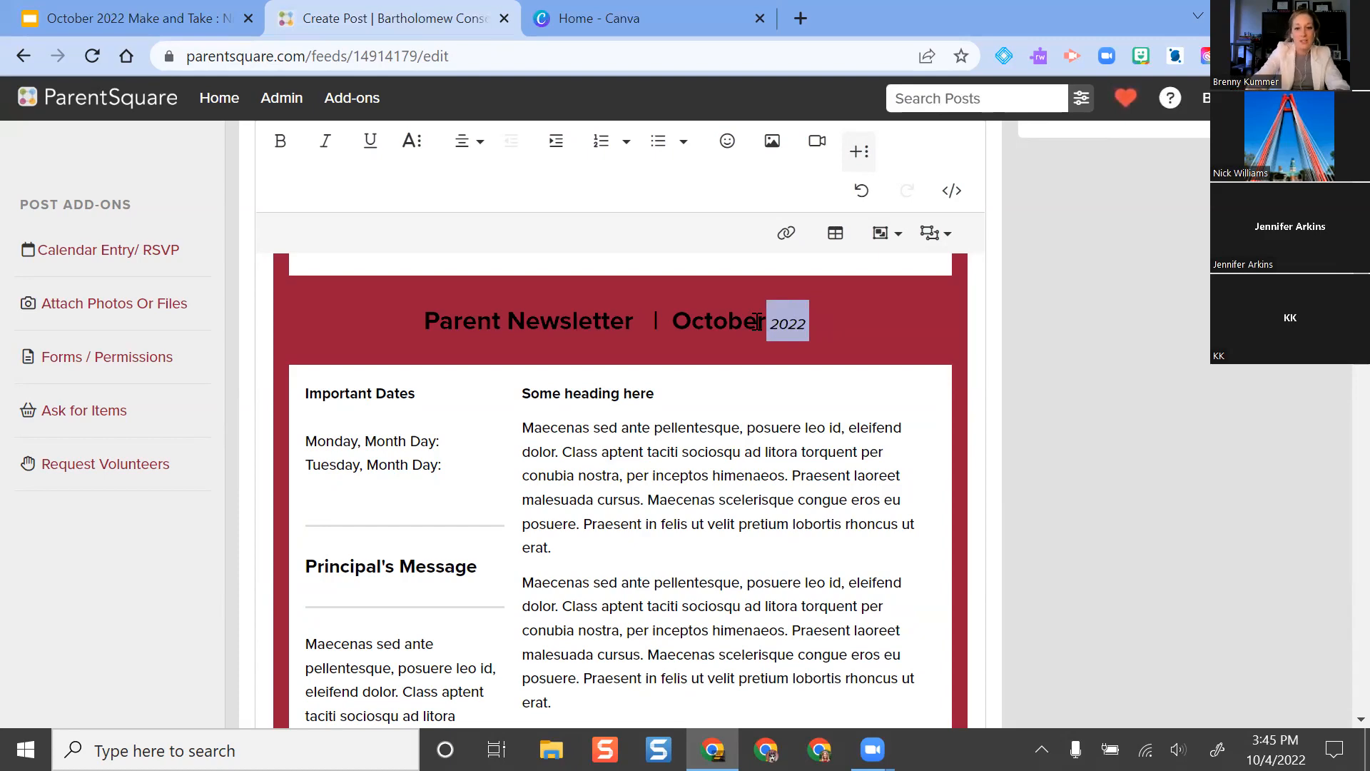
click(757, 321)
key(ctrl+z)
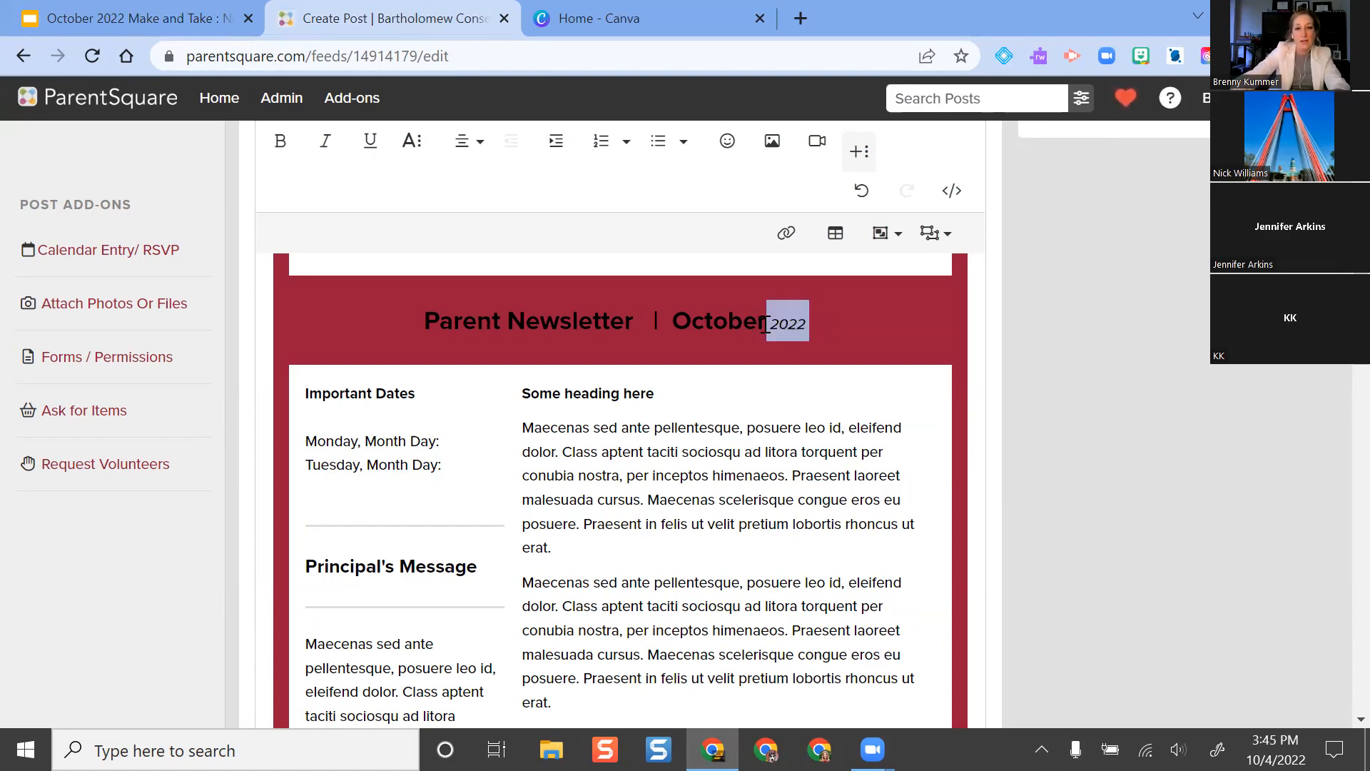
key(ctrl+z)
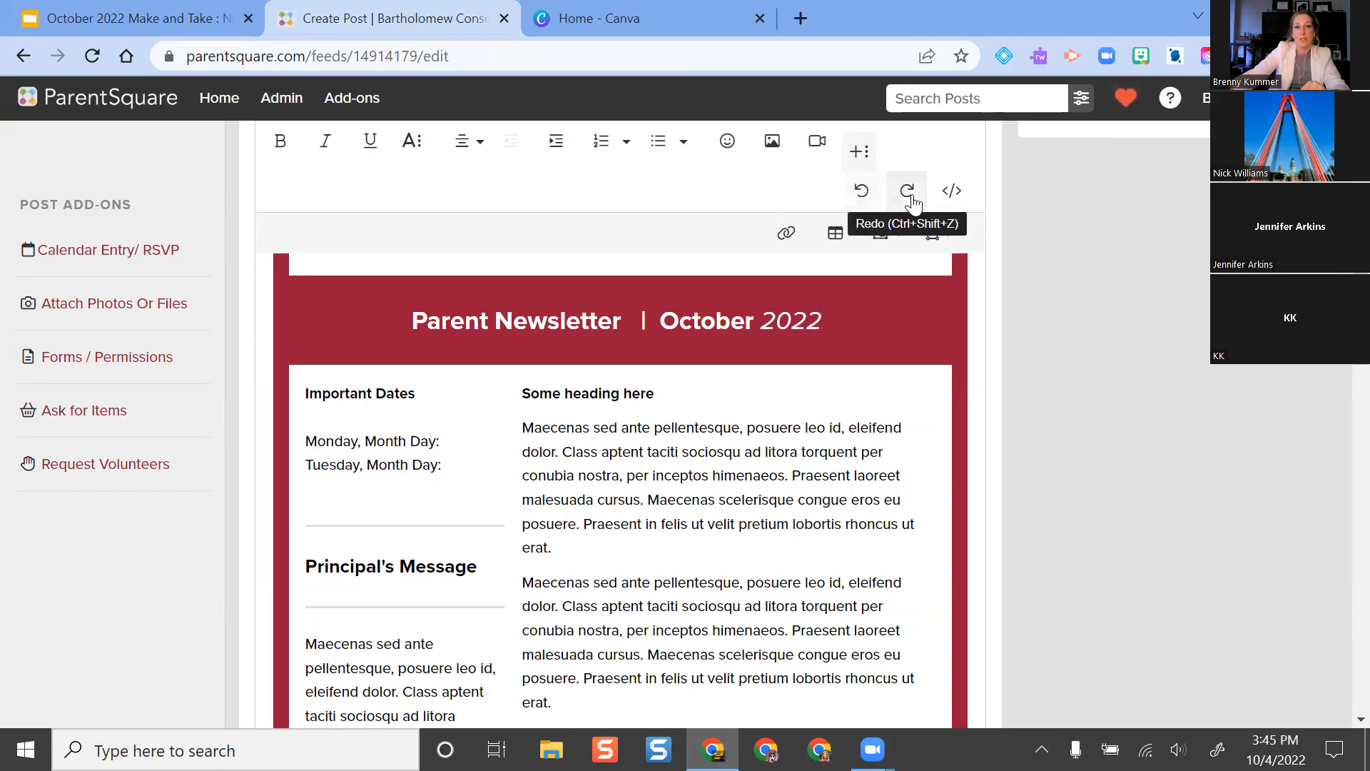
drag(822, 311, 648, 319)
click(651, 433)
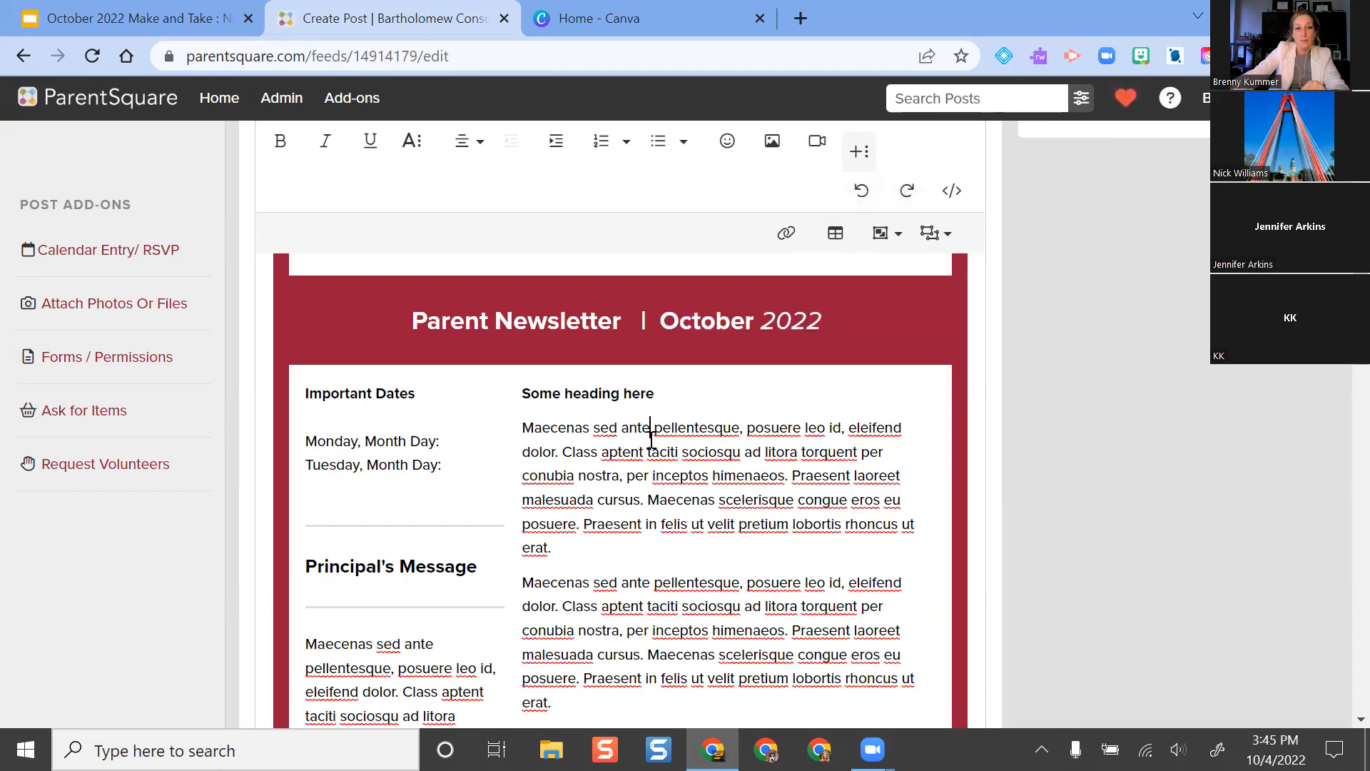
- Replace "Parent Newsletter" in the newsletter's red title banner with "Tech Newsletter"
drag(412, 321, 618, 327)
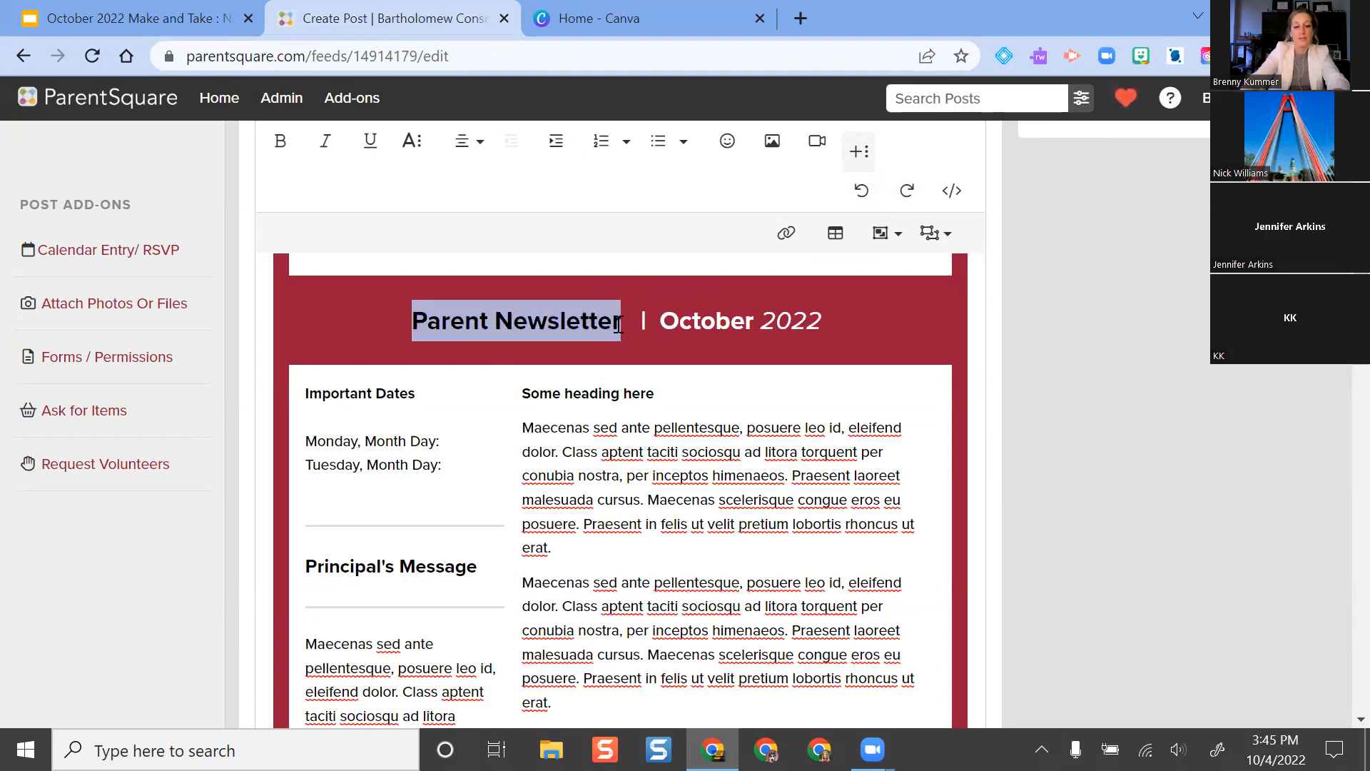
text(Tech News)
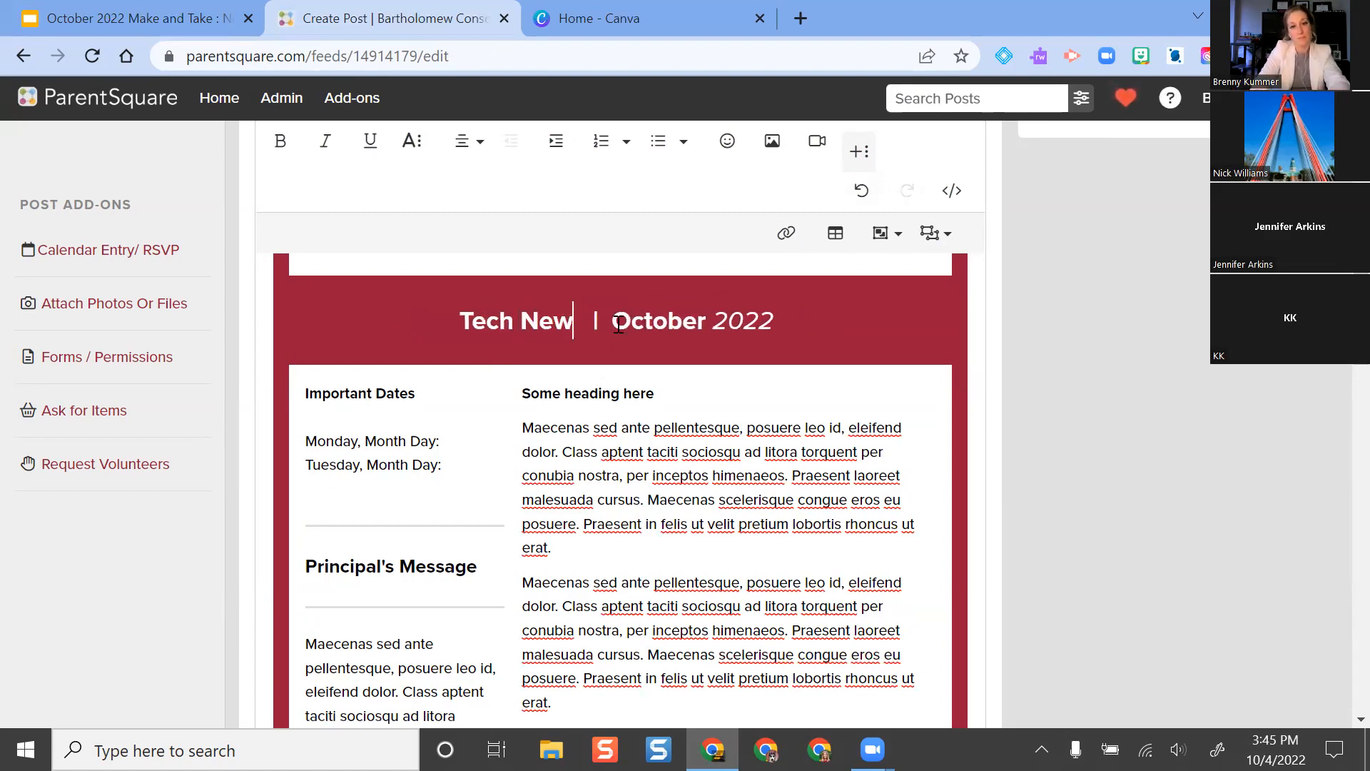
text(letter)
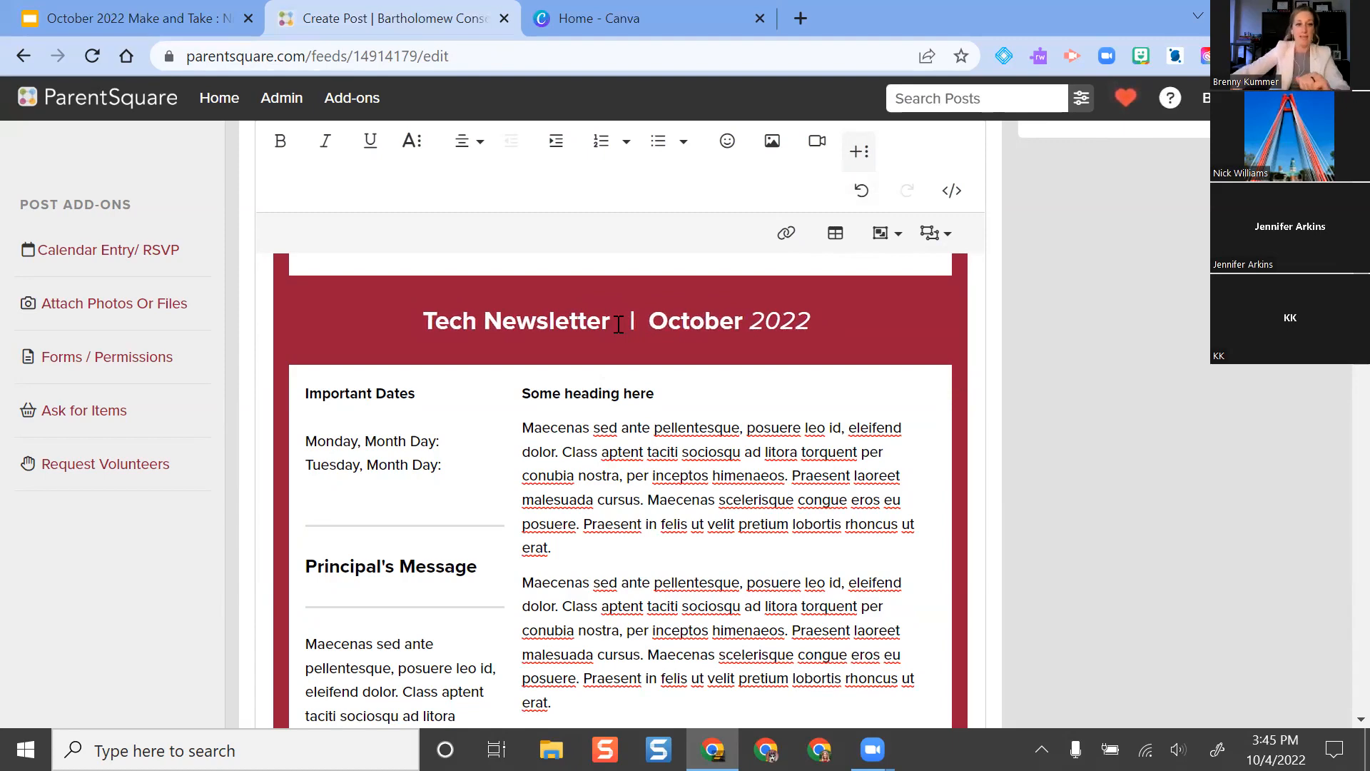
- Replace the Monday placeholder line under Important Dates with "itslearning Maintenance"
scroll(617, 325, down, 2)
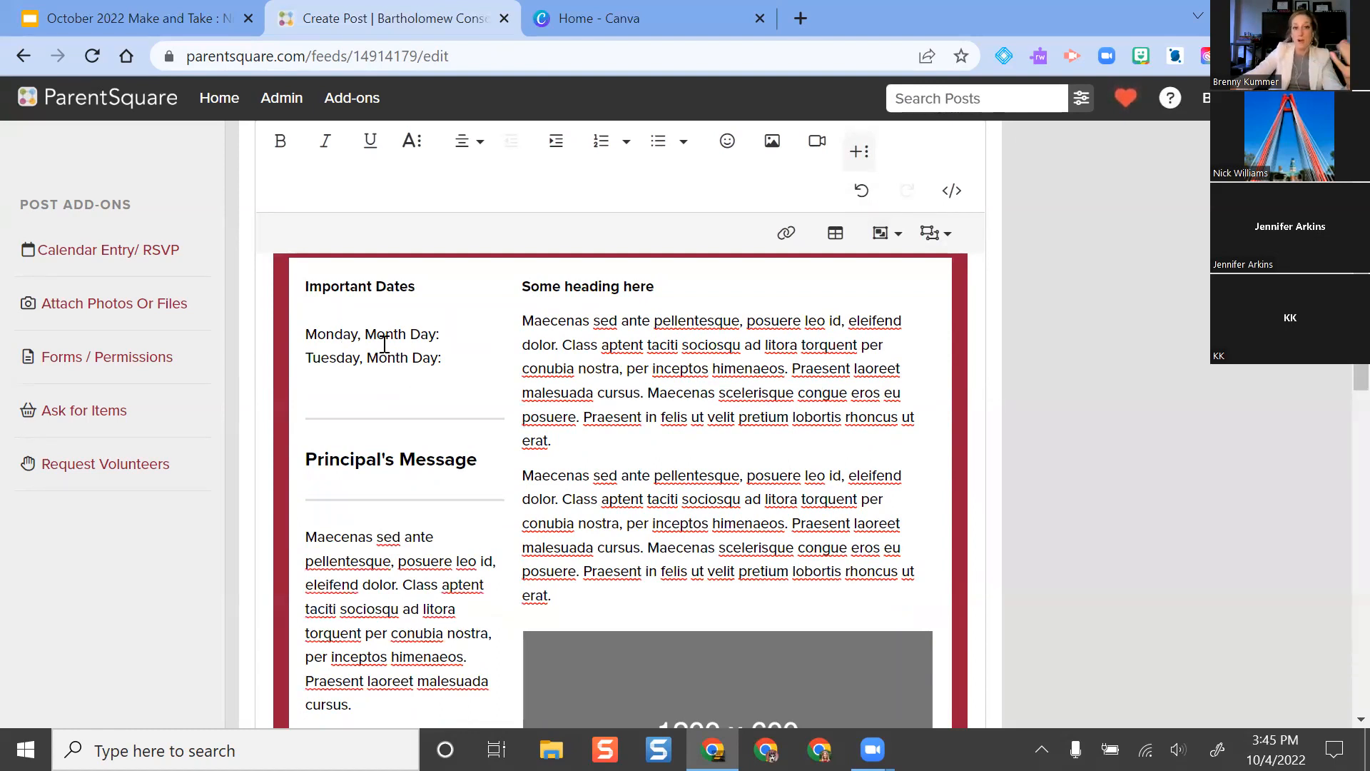
drag(456, 334, 307, 344)
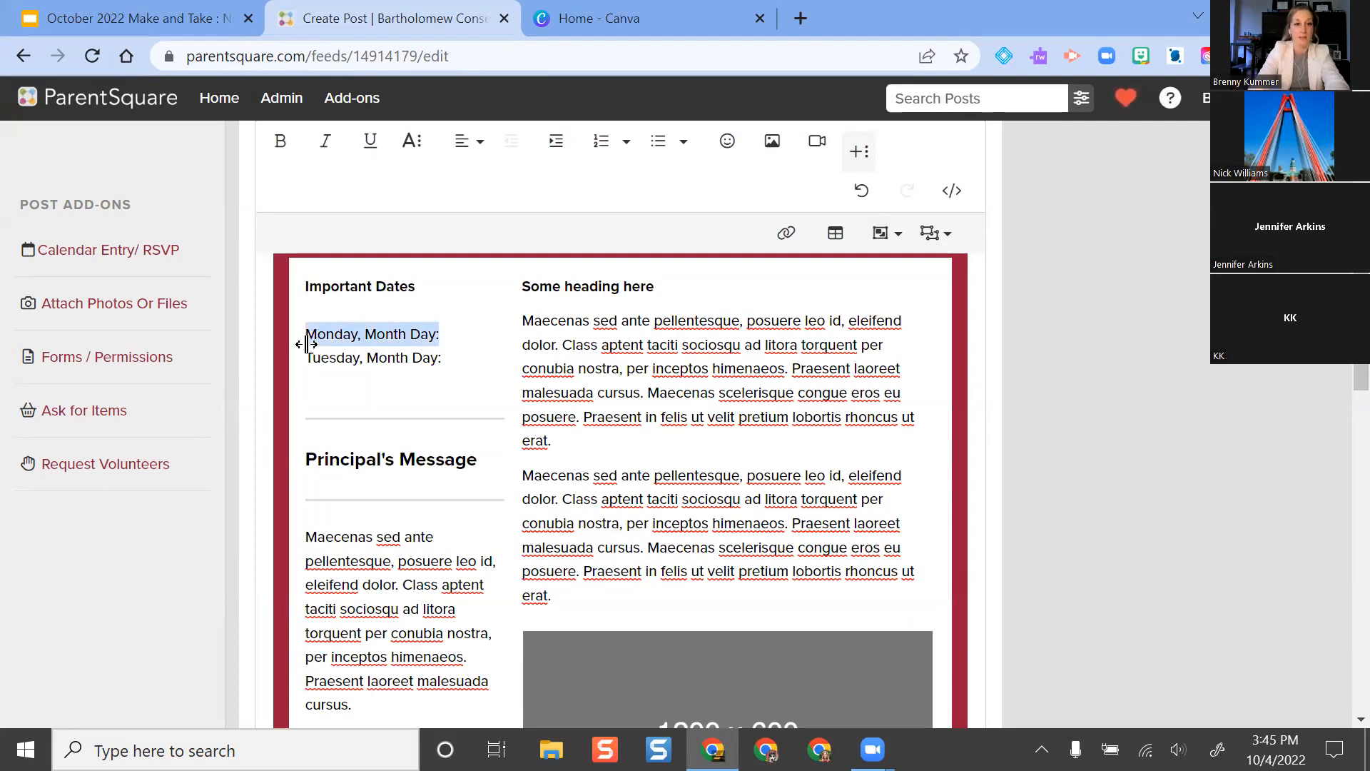
text(itsle)
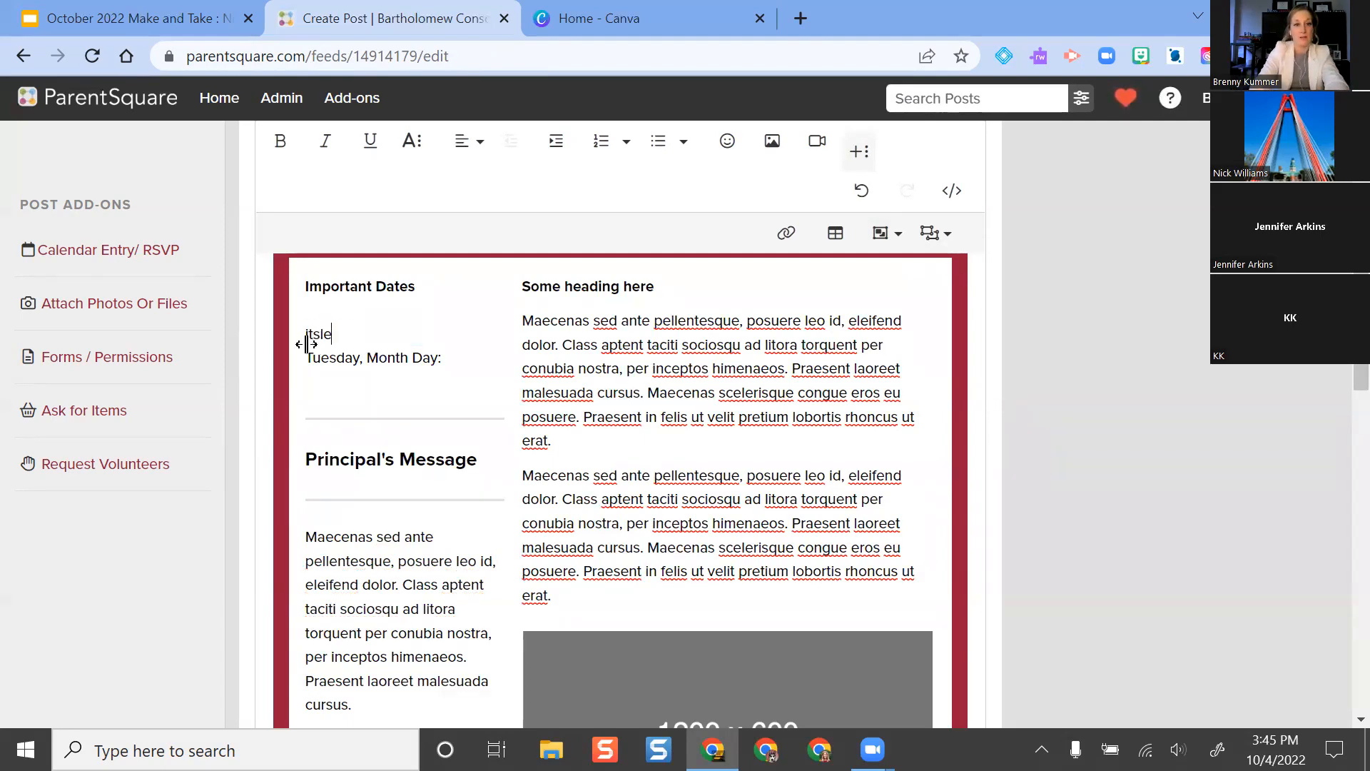
text(arningmain)
key(BackSpace)
key(BackSpace)
key(BackSpace)
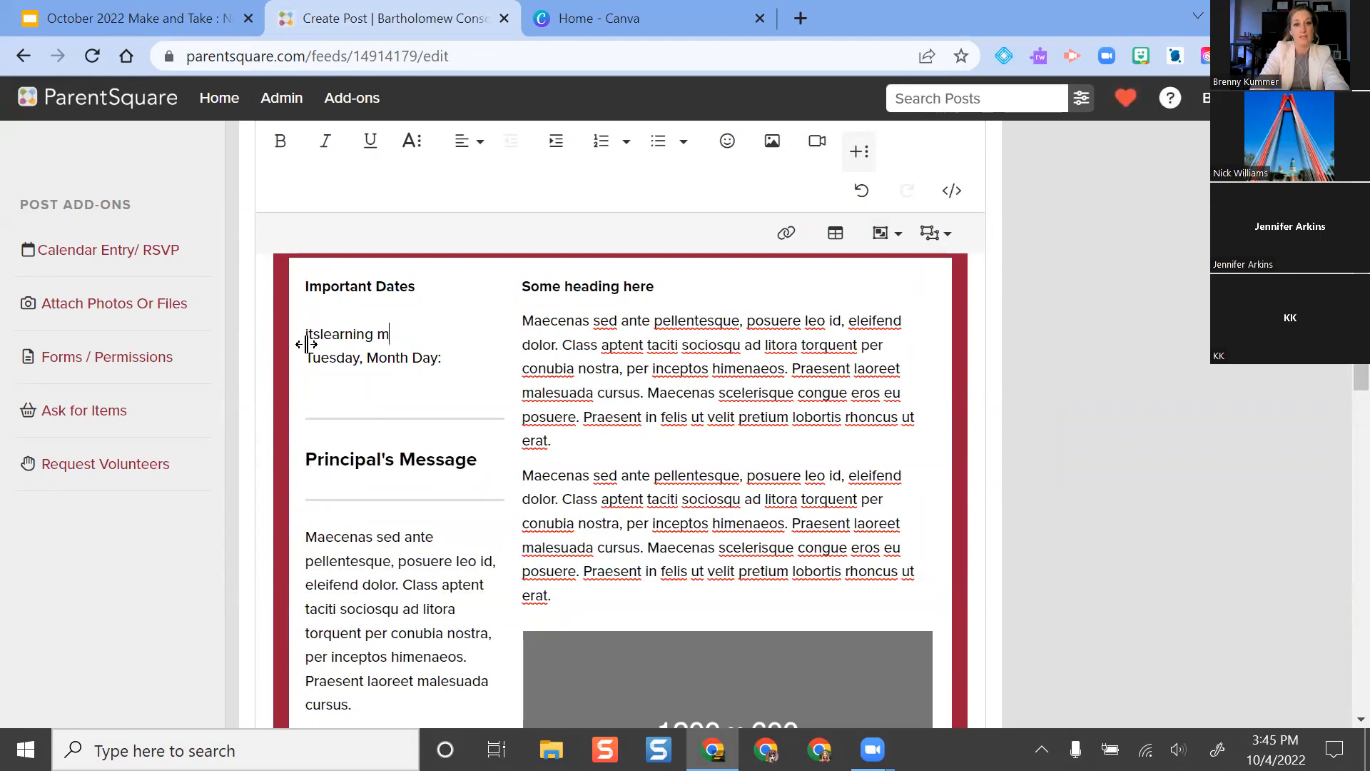
text(Maintenanc)
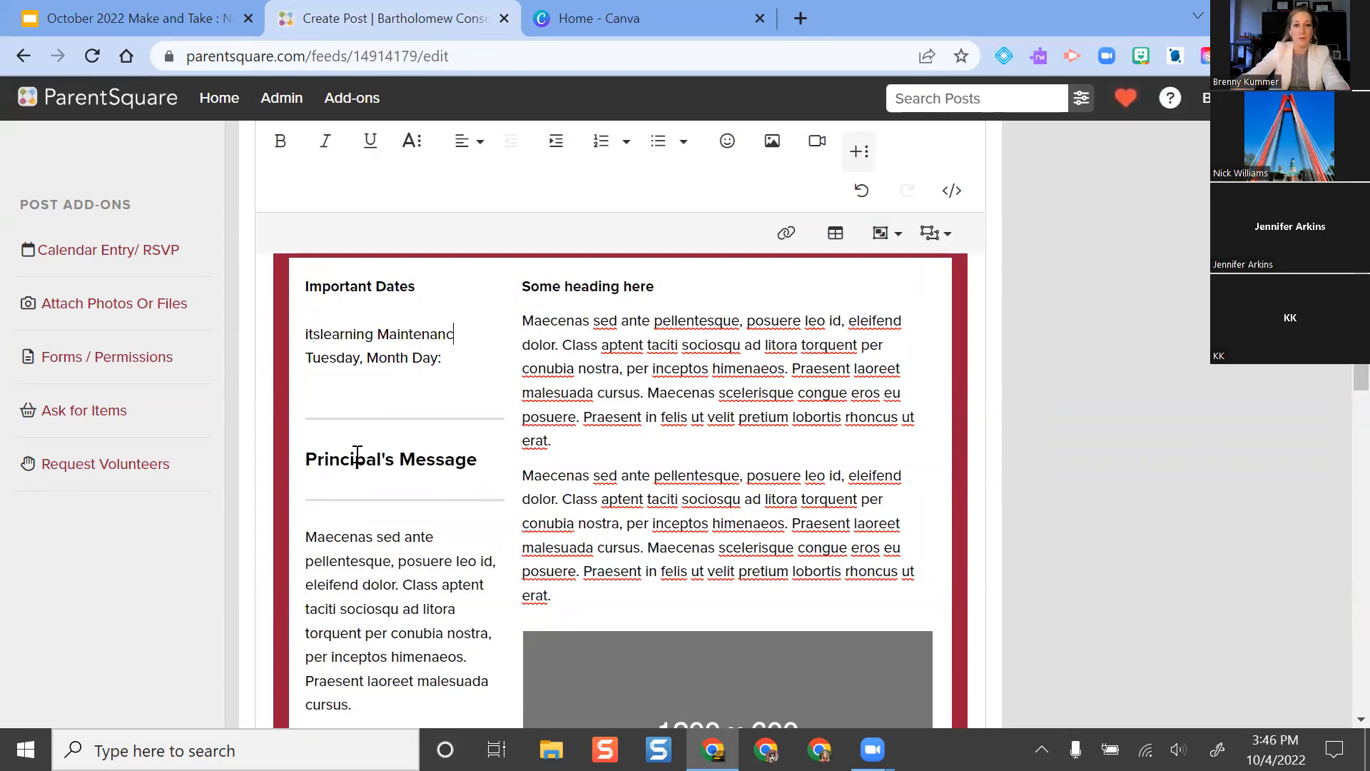
text(e)
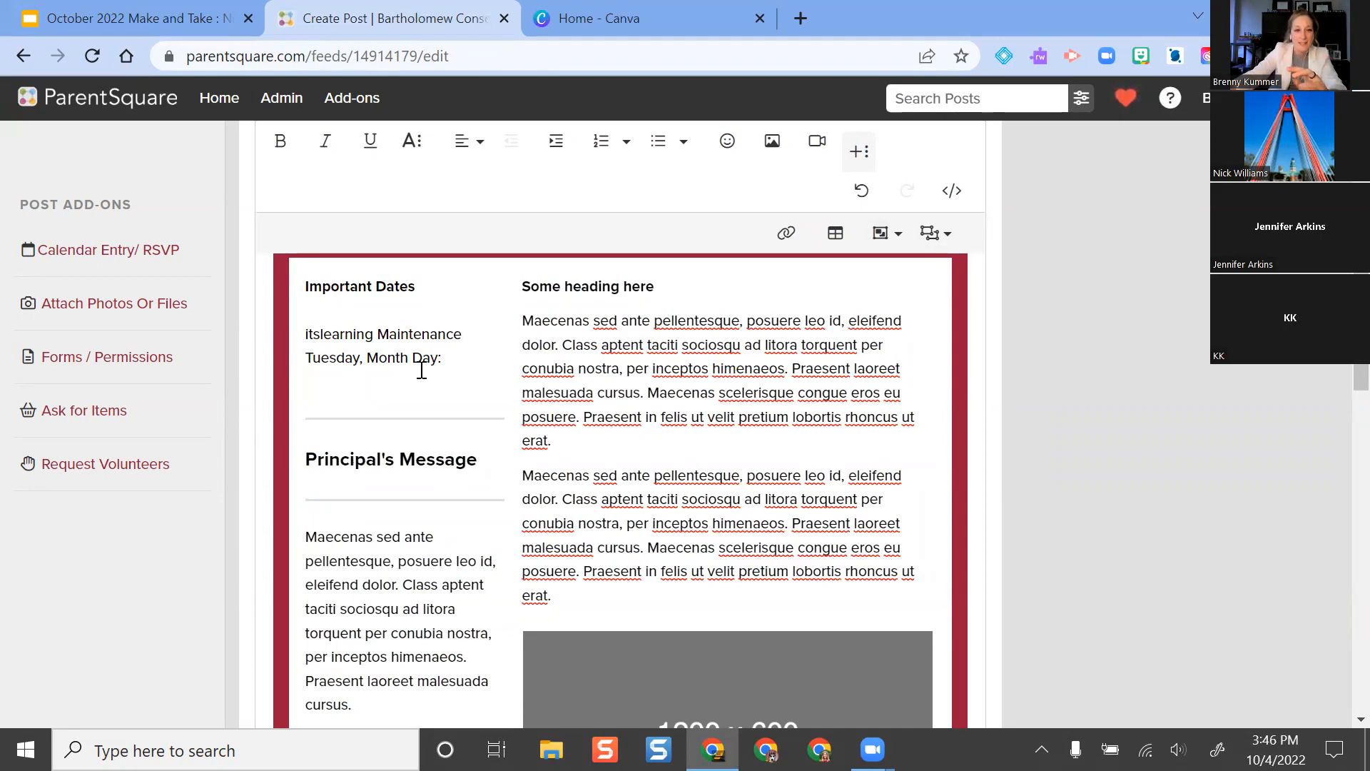
click(450, 361)
drag(451, 361, 302, 356)
click(347, 364)
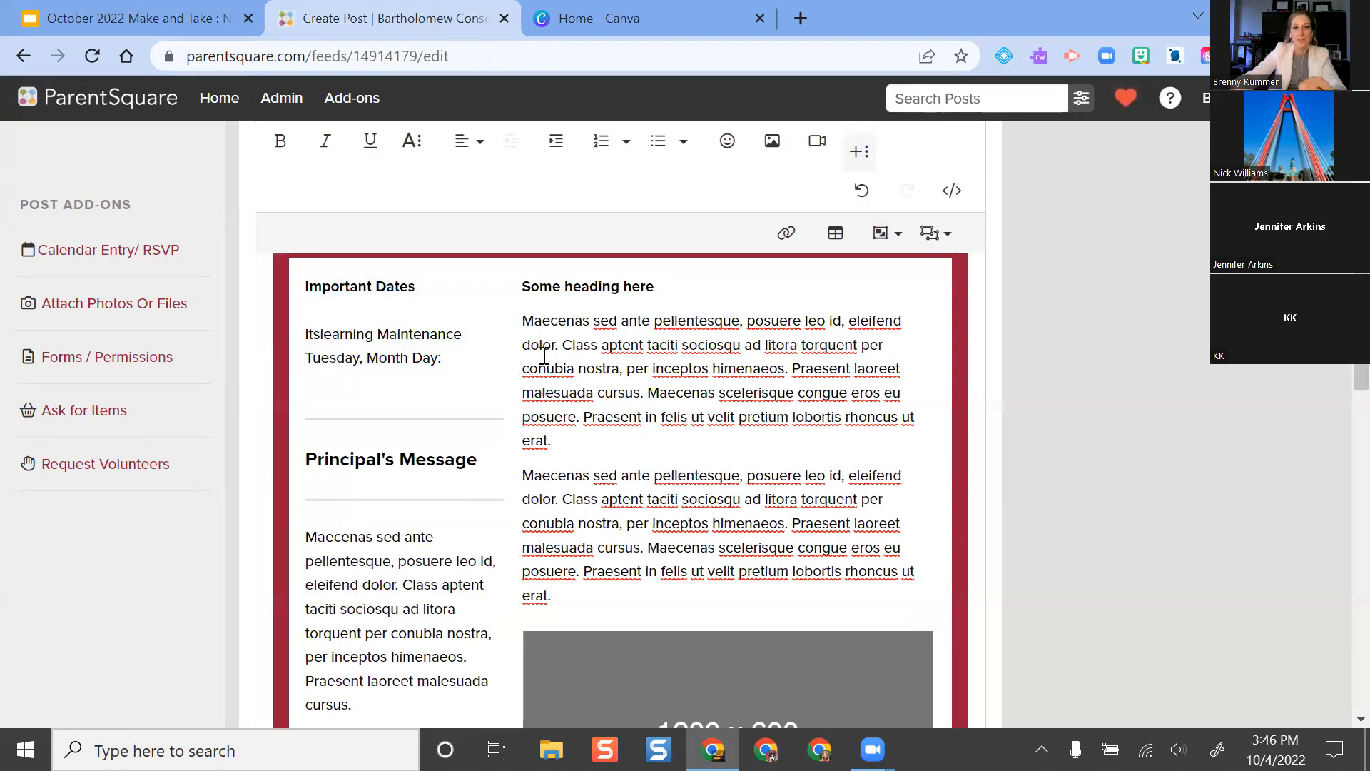
click(529, 319)
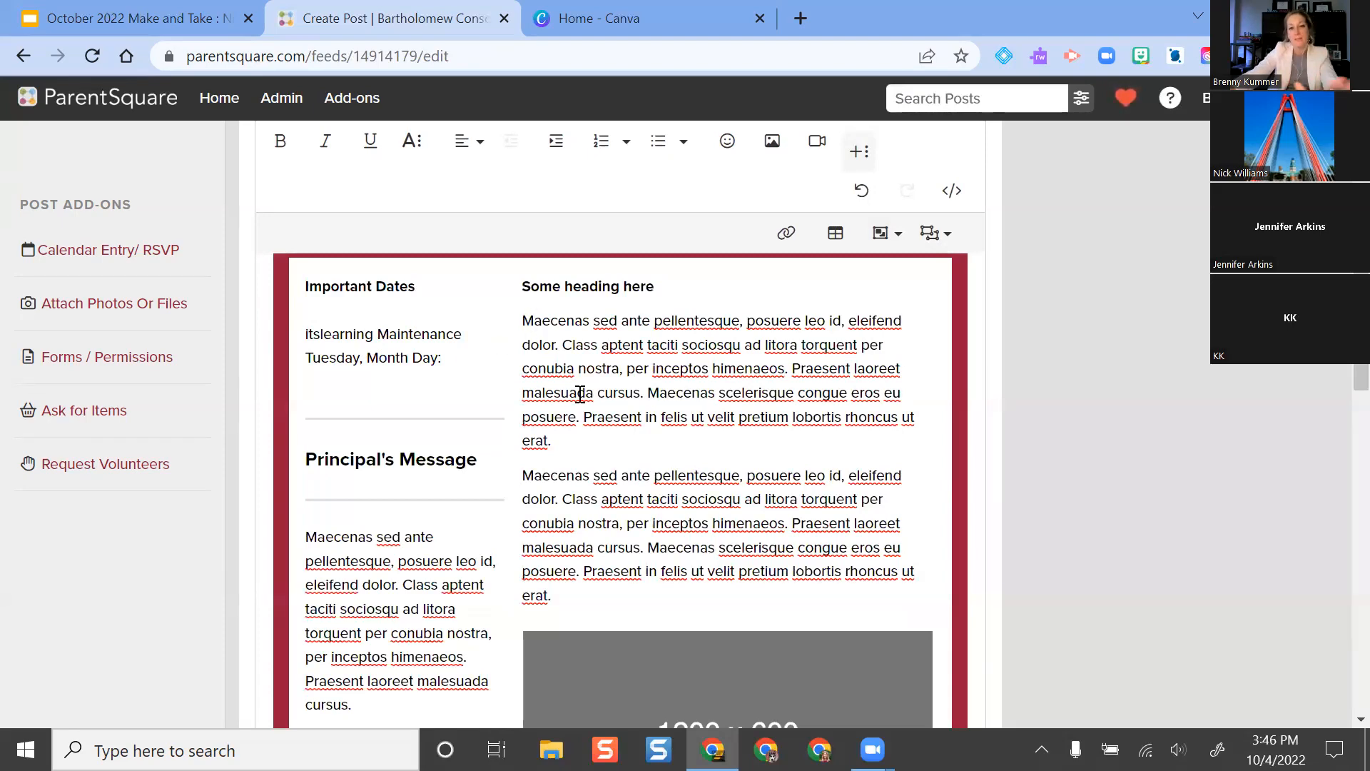
scroll(466, 322, down, 1)
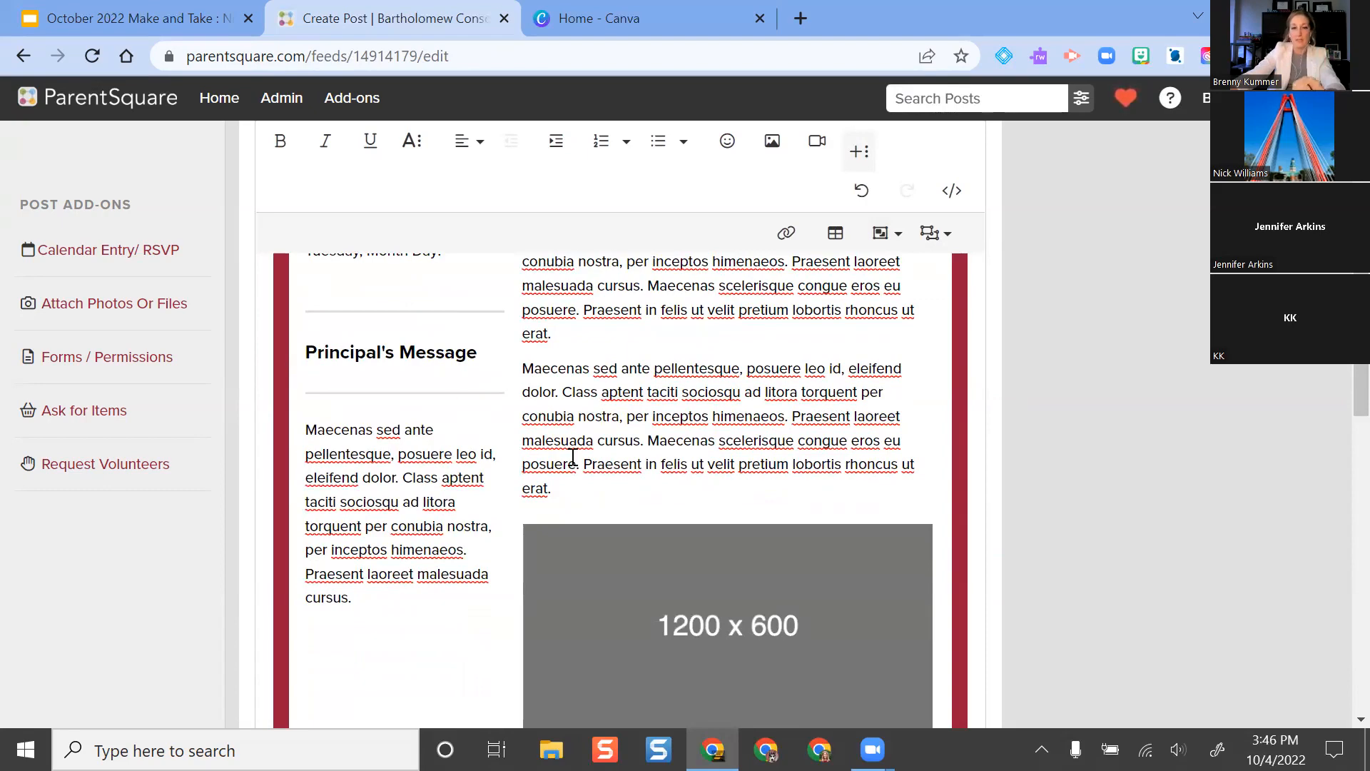
scroll(573, 457, up, 3)
scroll(528, 385, down, 2)
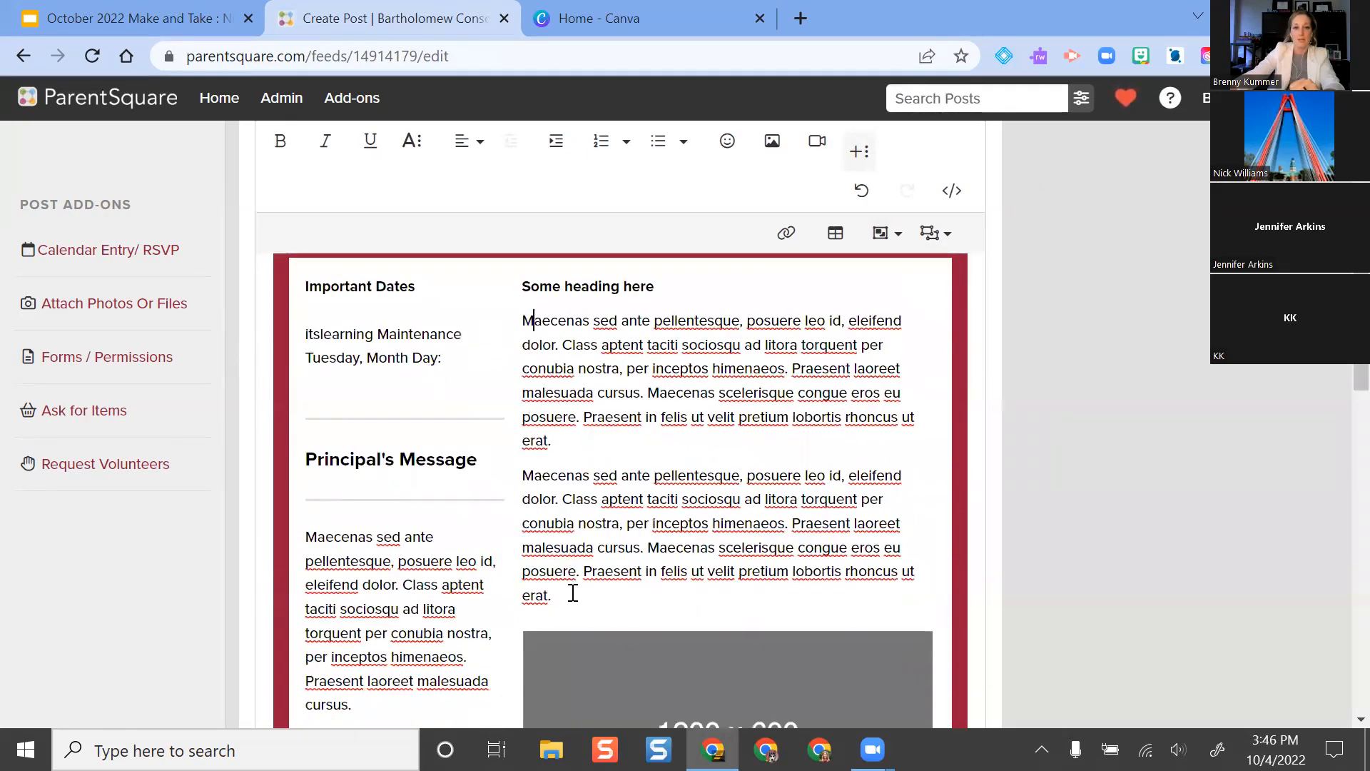
click(564, 595)
drag(555, 595, 526, 318)
- Change the "Some heading here" heading beside Important Dates to "Student spotlight"
click(602, 286)
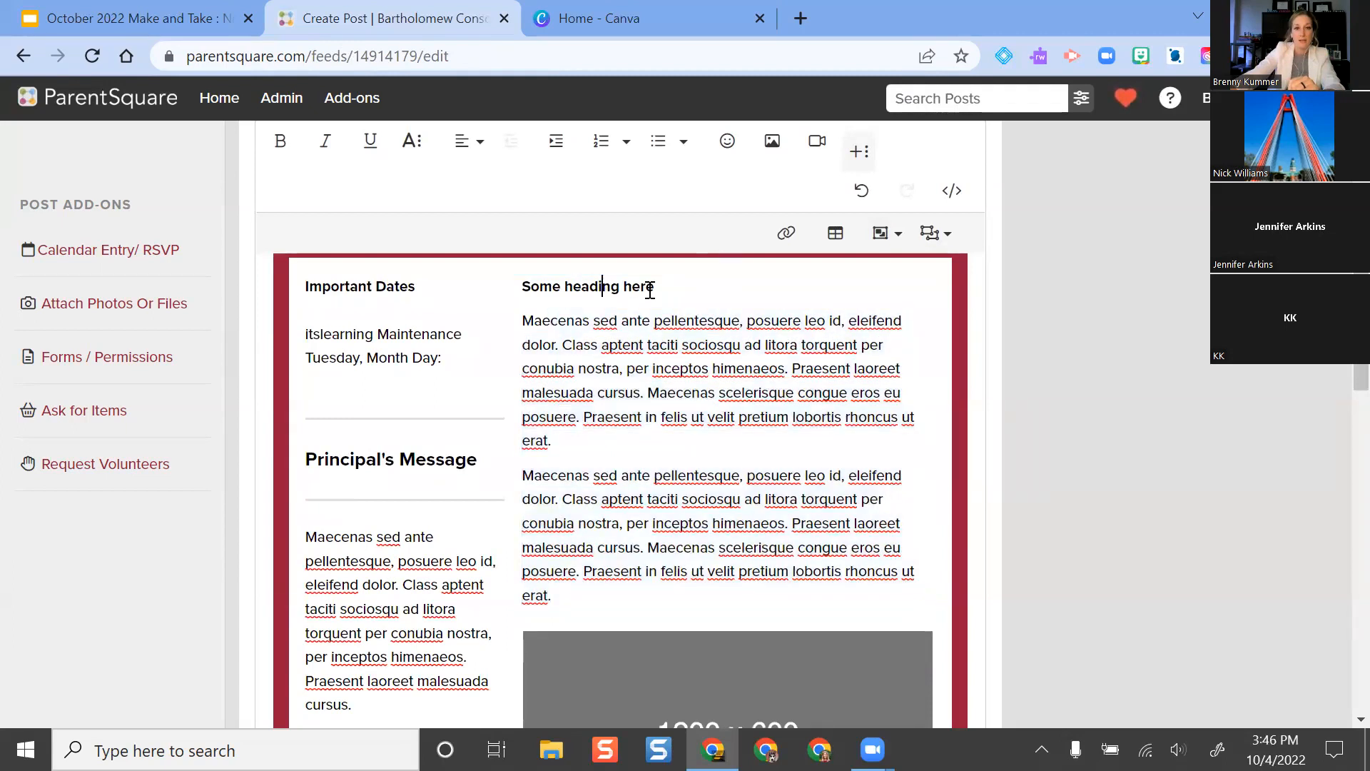
drag(652, 286, 528, 292)
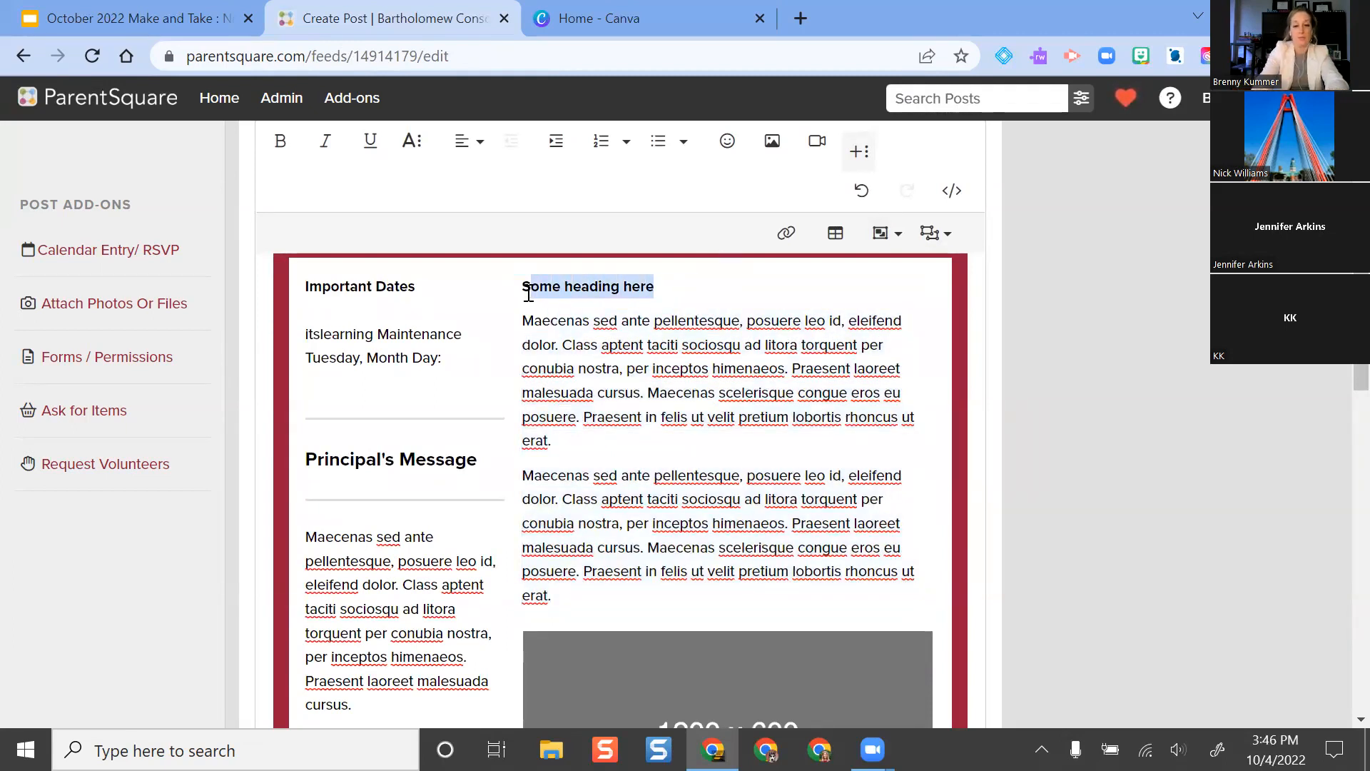
text(tudent spo)
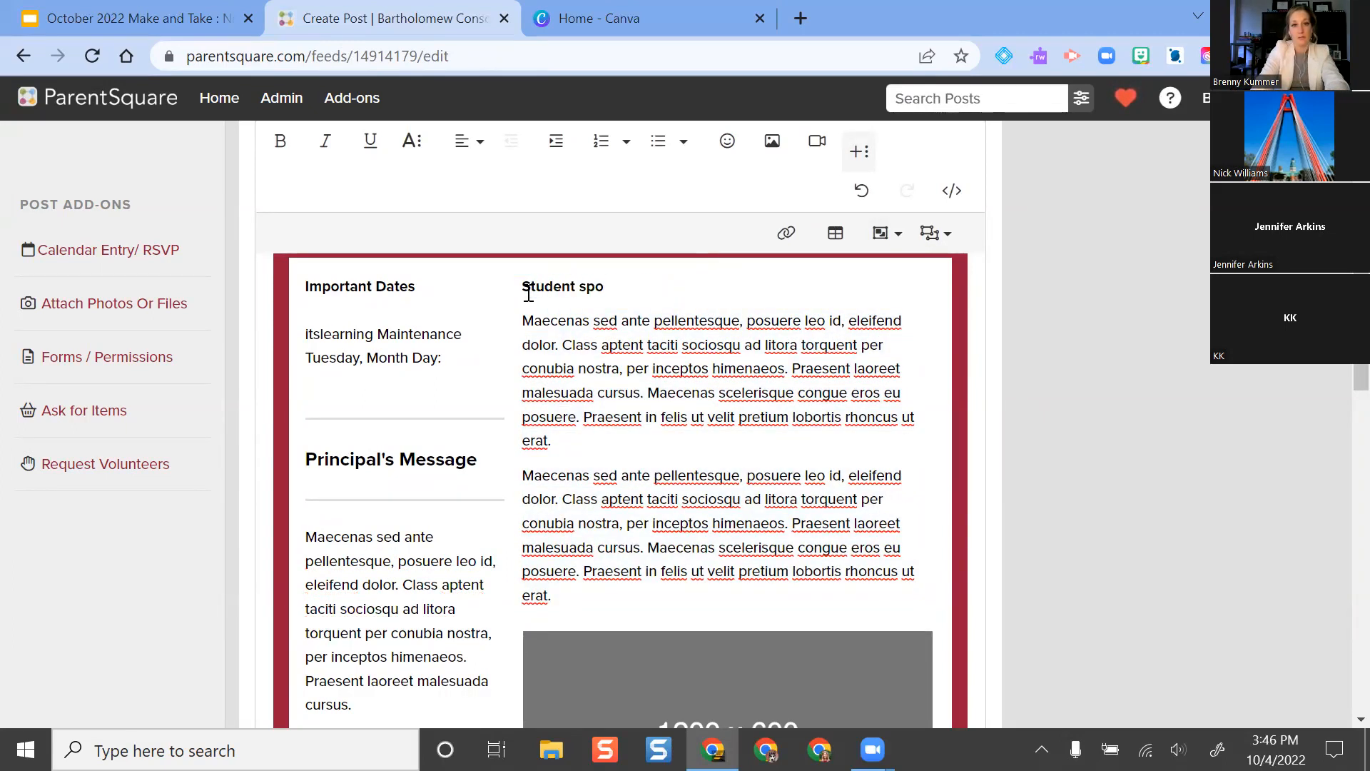
text(tlight)
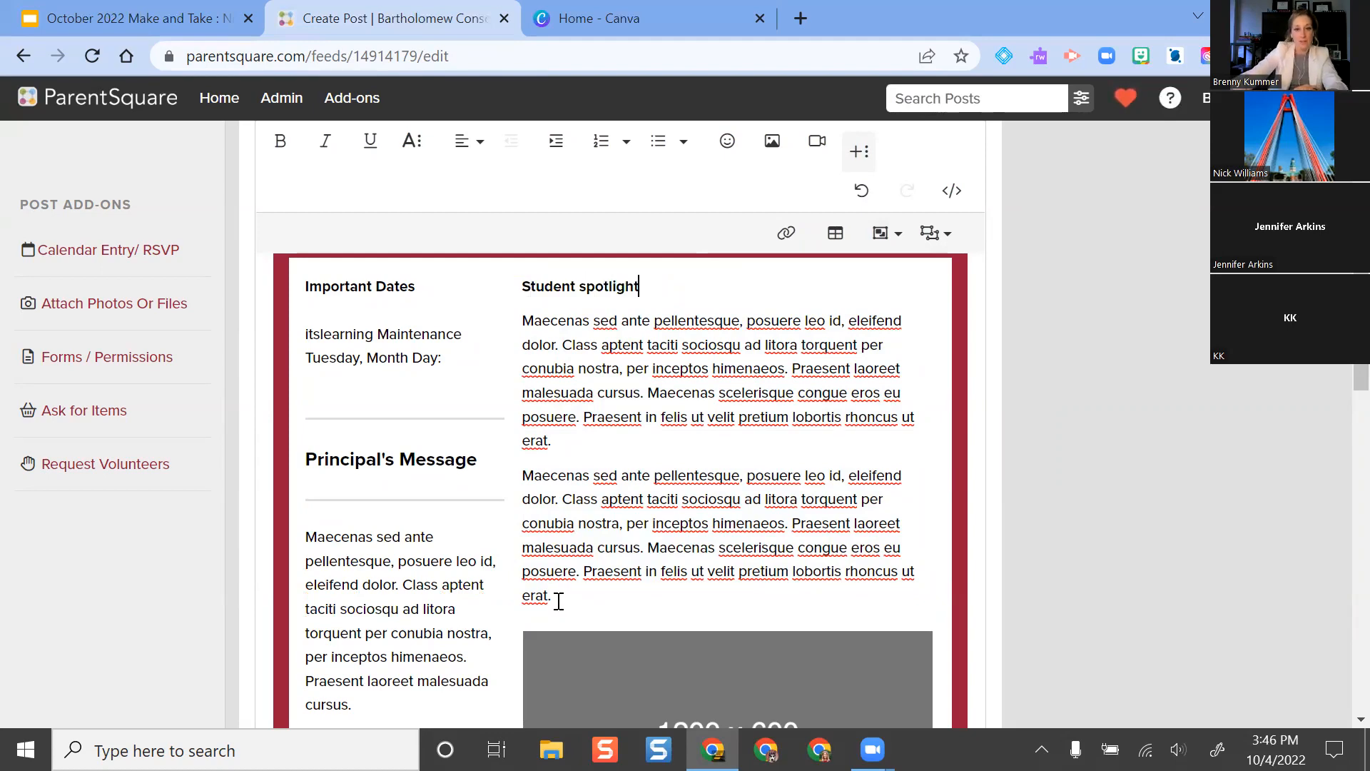
- Delete the two paragraphs of placeholder text under the Student spotlight heading, except for the first two letters, "Ma"
drag(559, 600, 527, 317)
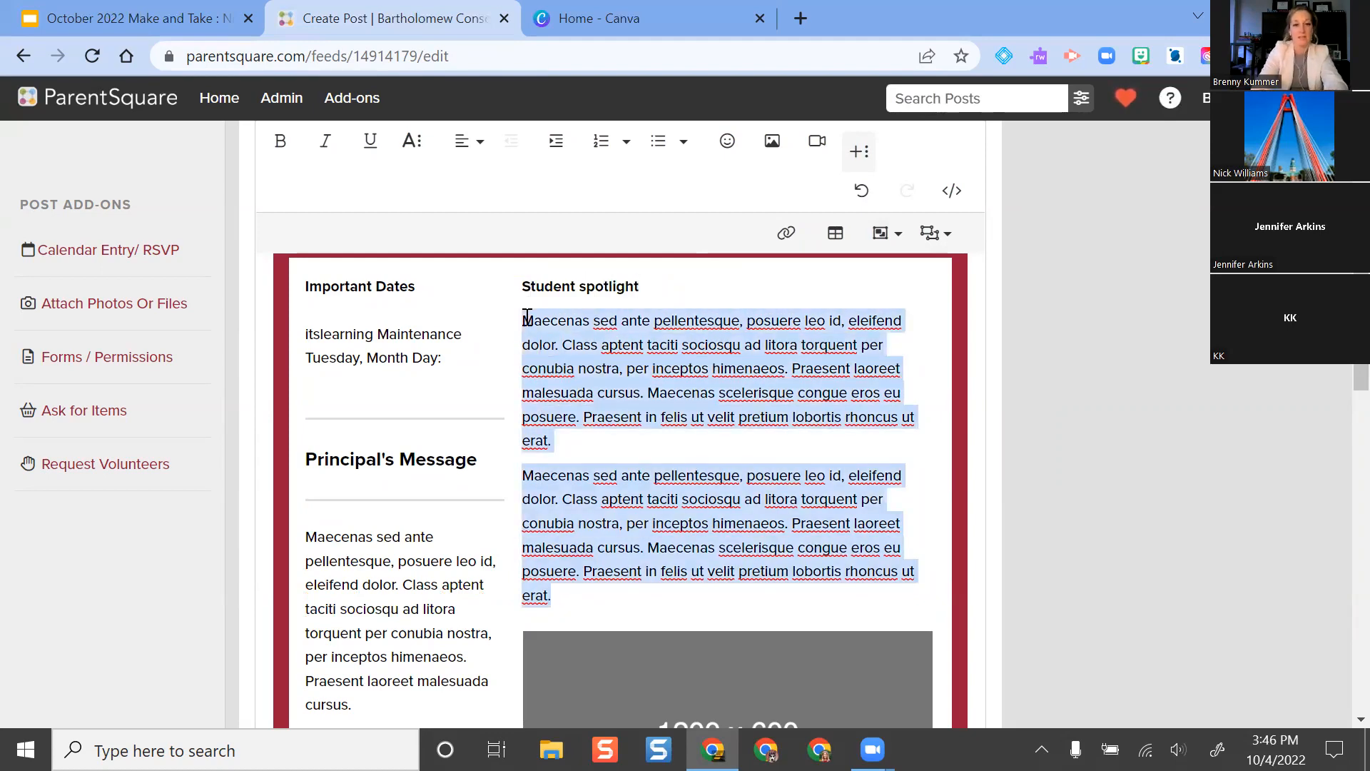
click(527, 317)
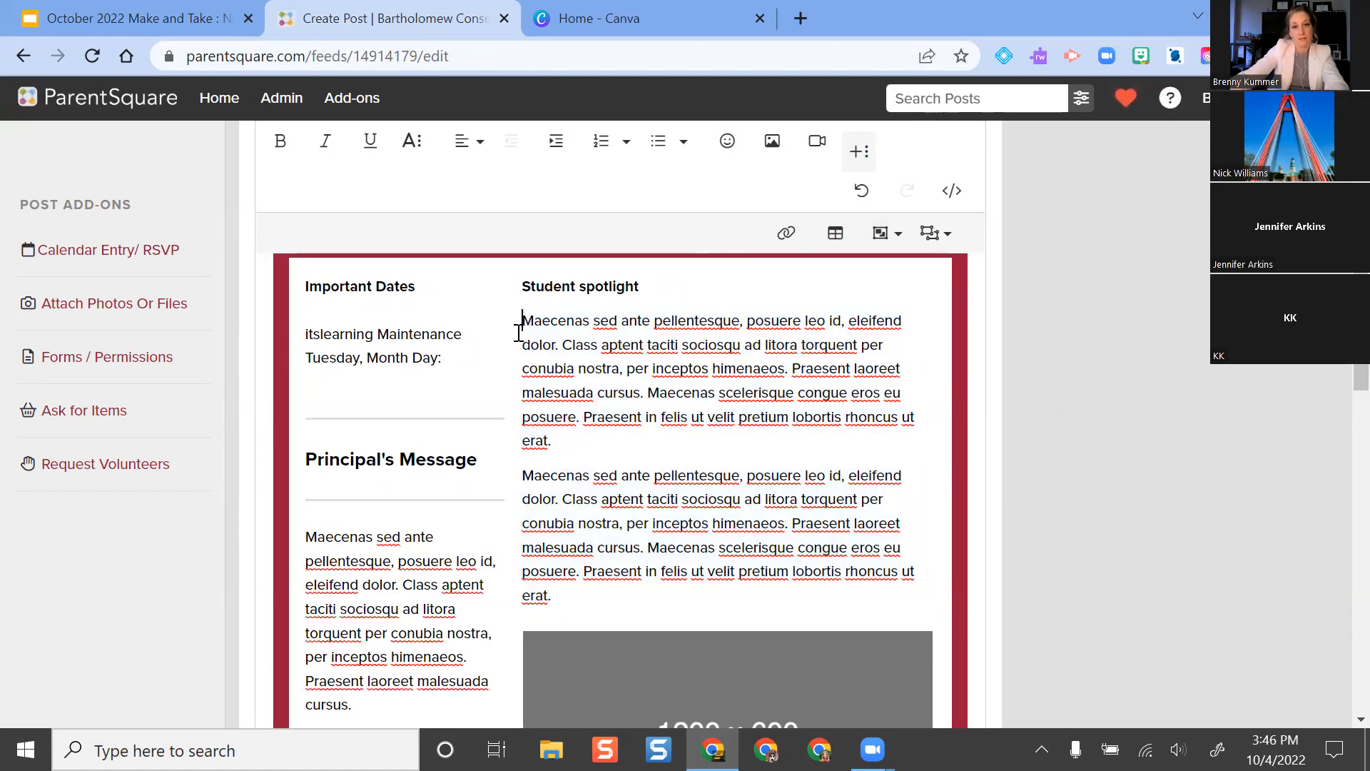
drag(552, 594, 525, 326)
click(524, 326)
drag(570, 598, 556, 325)
key(BackSpace)
key(BackSpace)
key(BackSpace)
key(BackSpace)
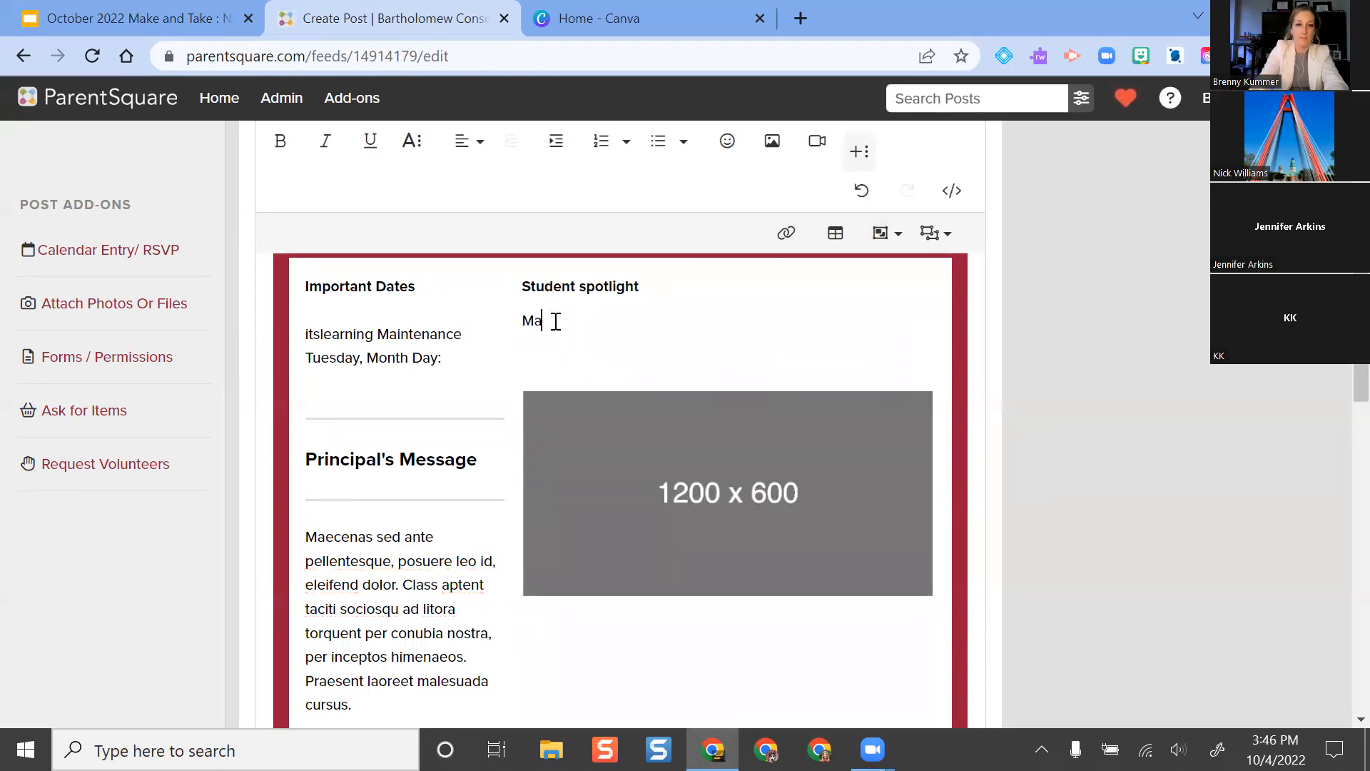
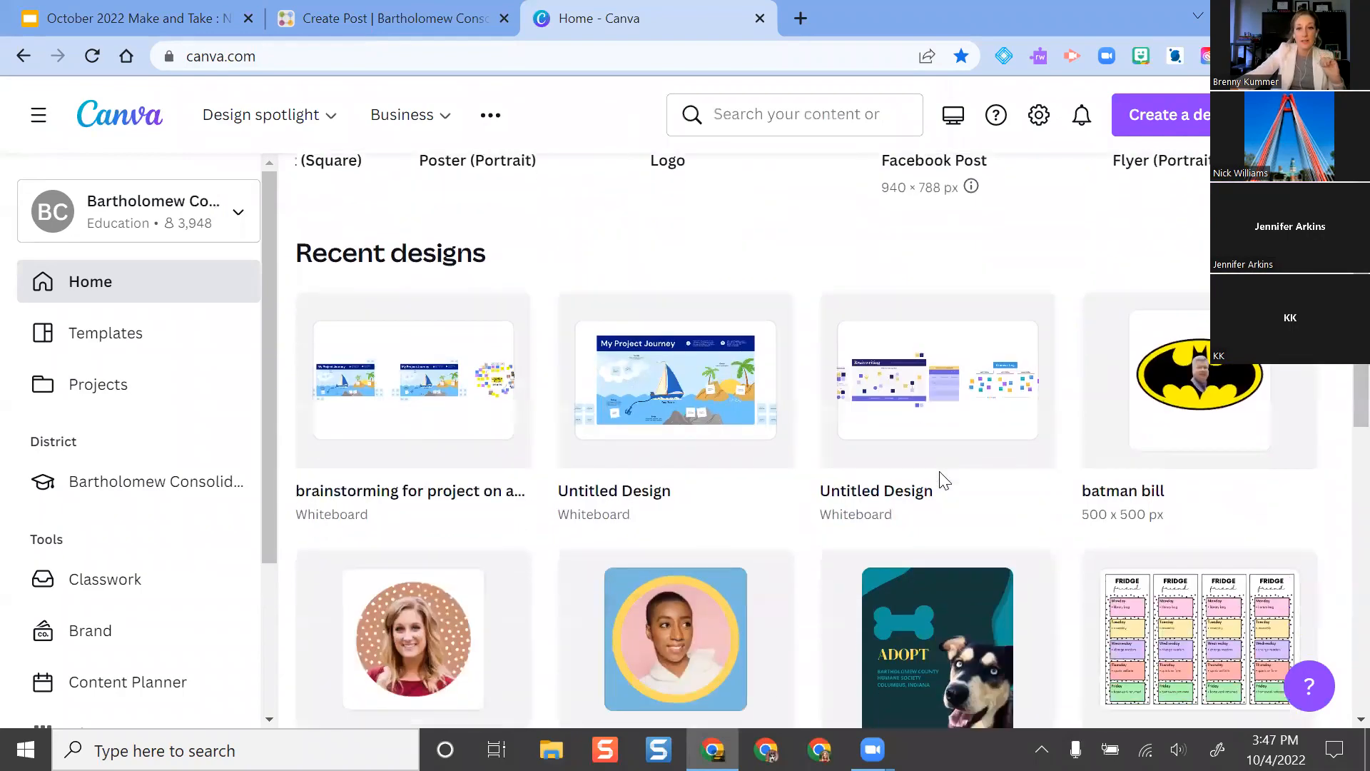
- Browse the recent designs on the Canva home page and create a blank 500 × 500 px Logo design
scroll(941, 481, down, 3)
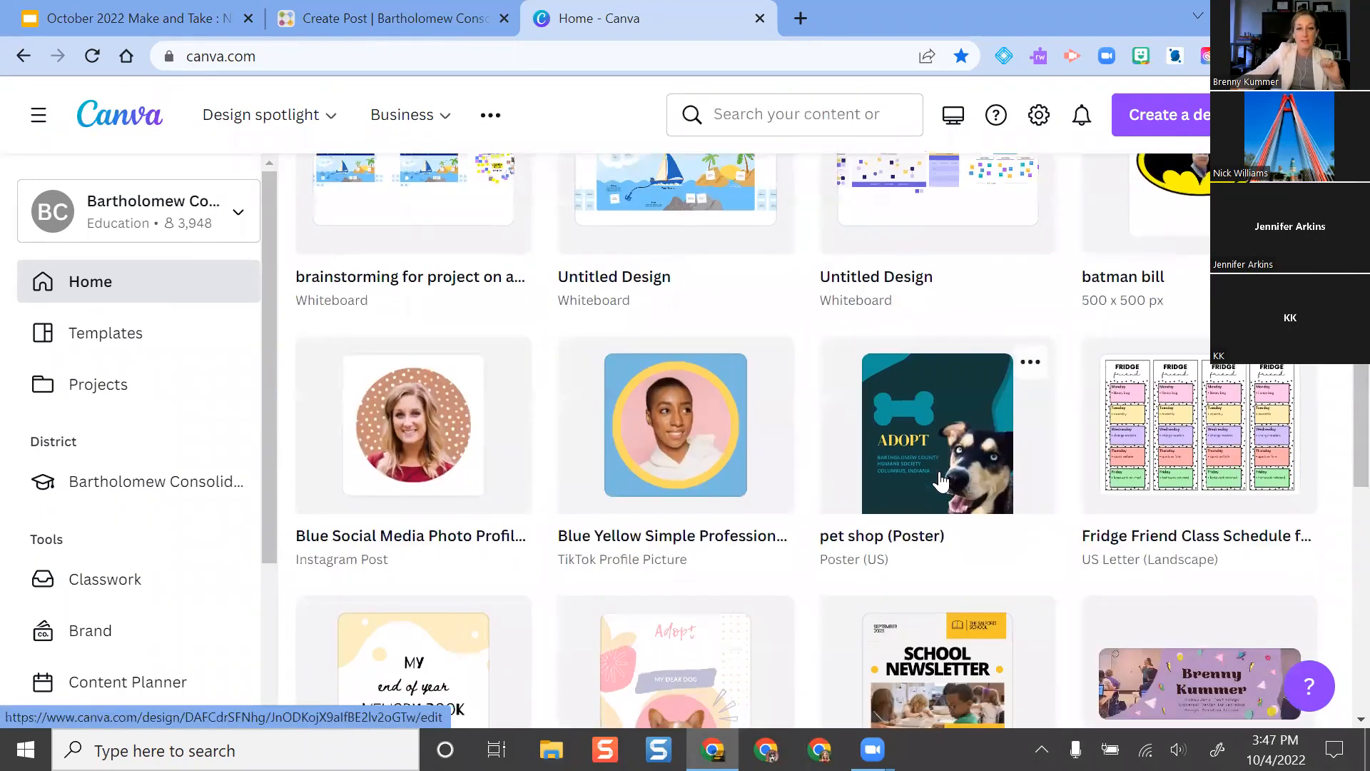
scroll(939, 482, up, 7)
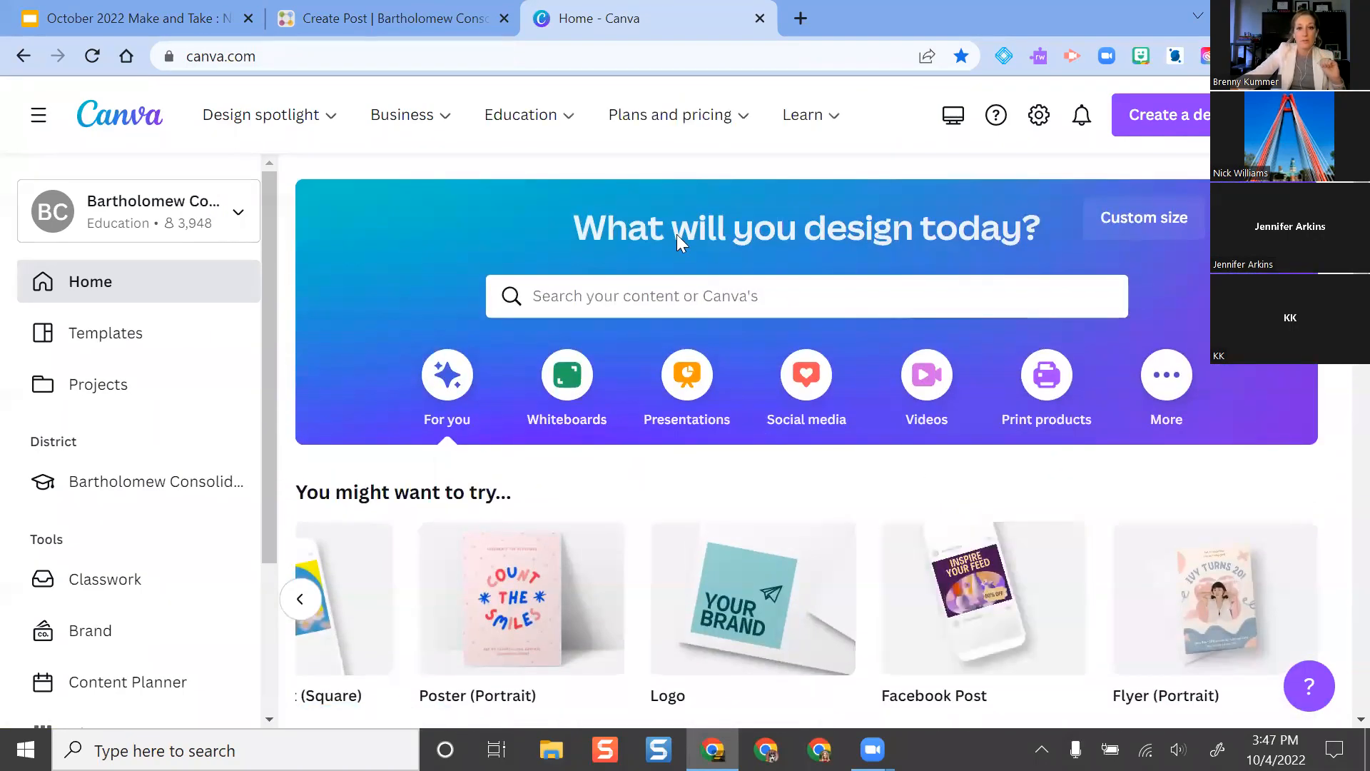
scroll(836, 441, down, 3)
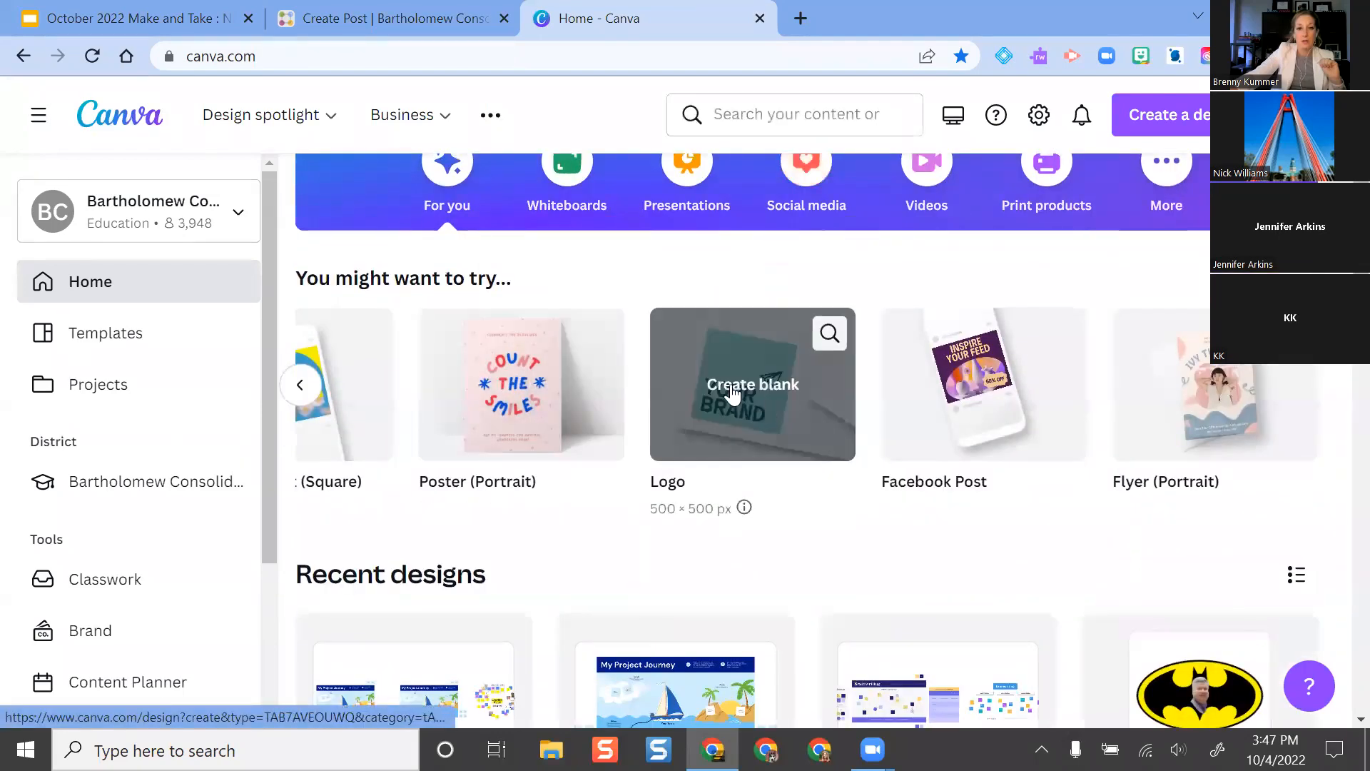
click(761, 396)
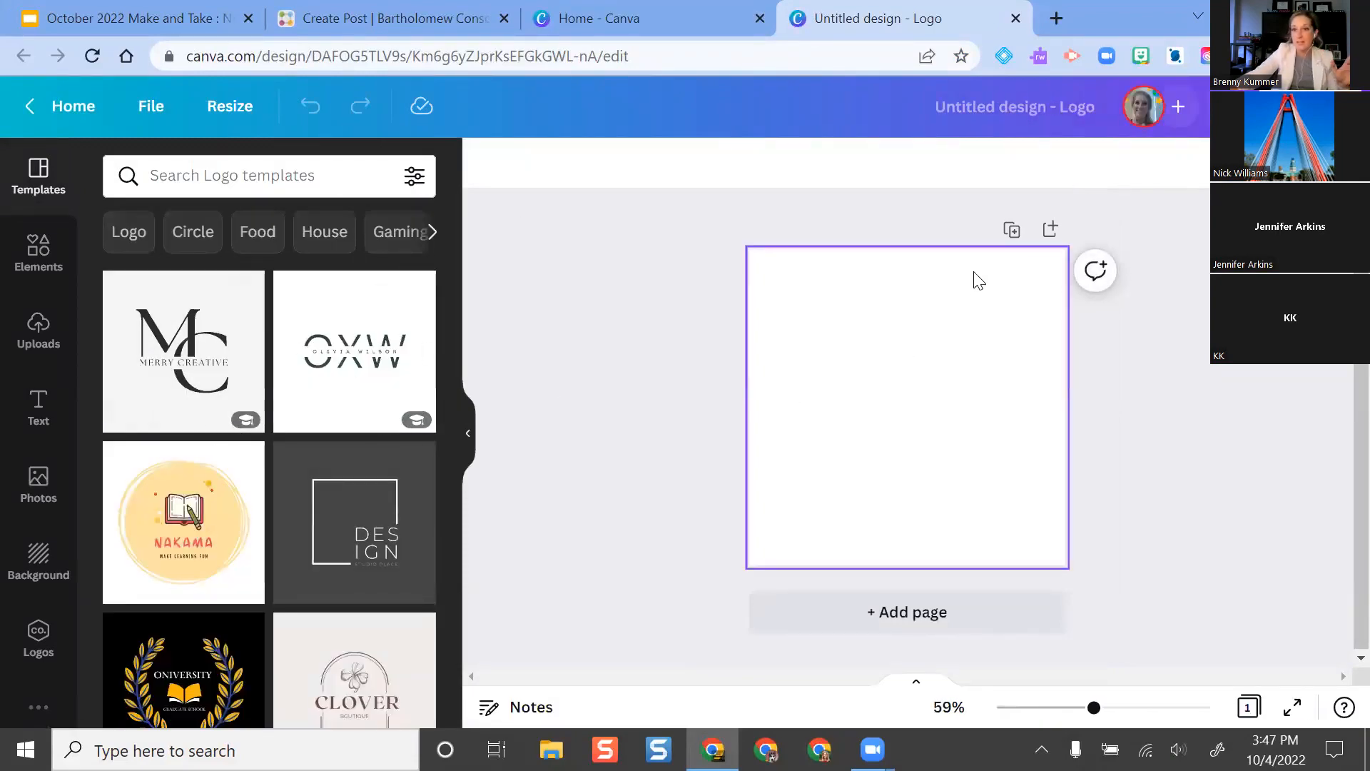
- Return to the Canva home page and search the templates for "class newsletters"
click(667, 28)
click(800, 115)
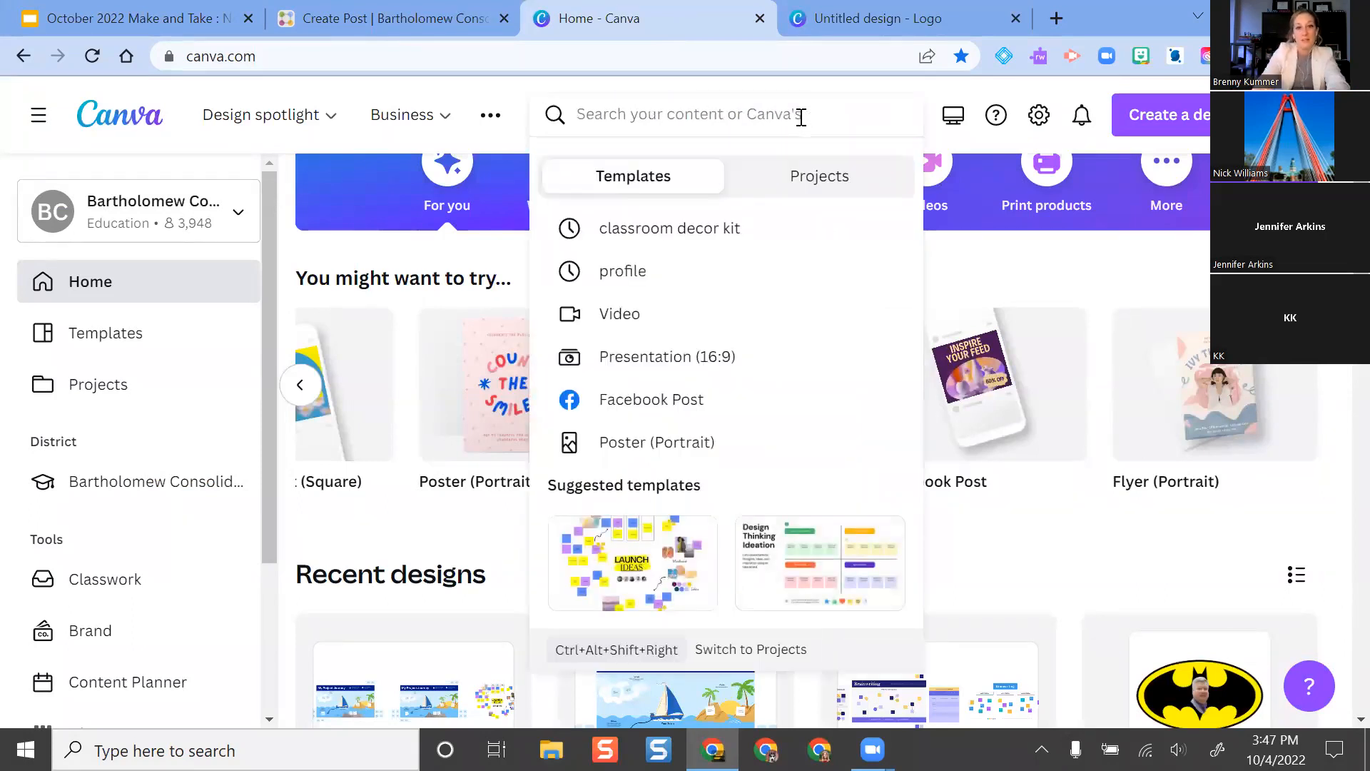
text(class nesle)
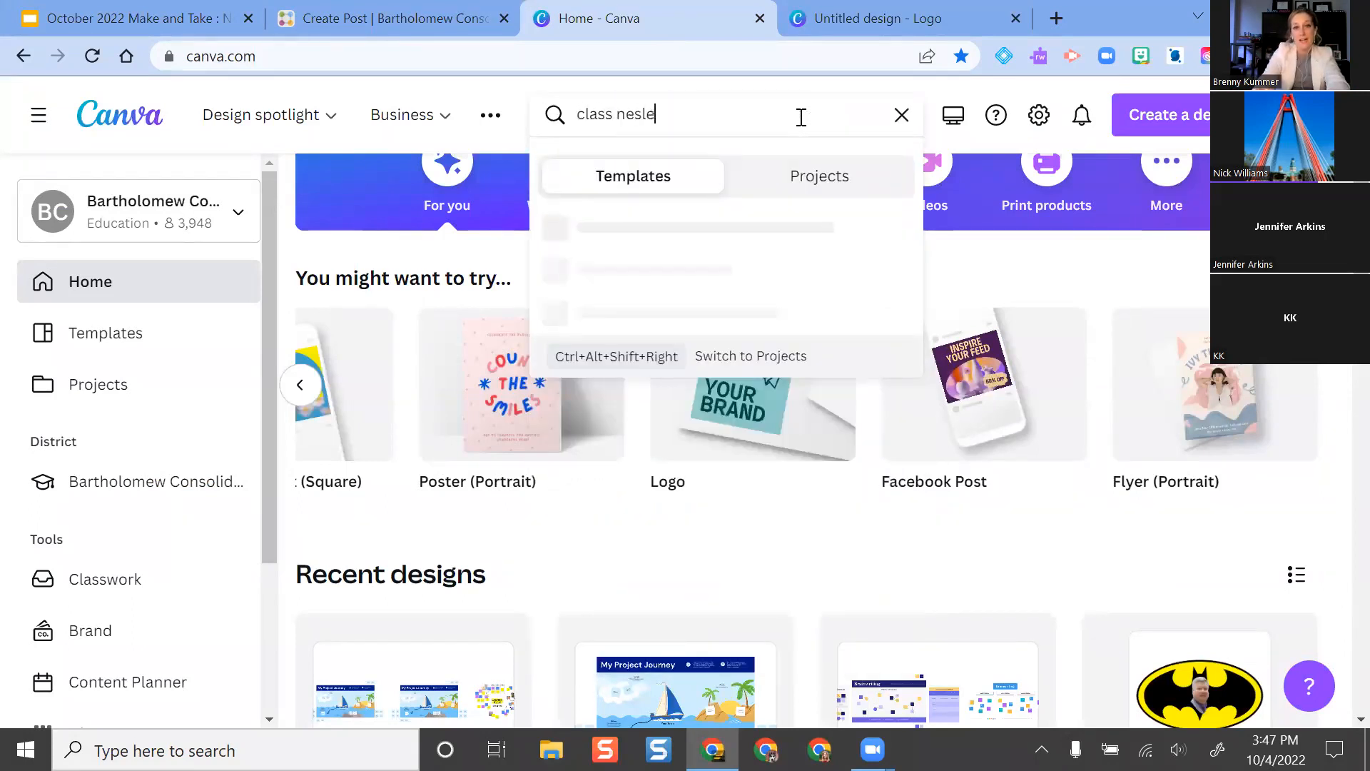
key(BackSpace)
key(BackSpace)
key(BackSpace)
text(wsletters)
key(Return)
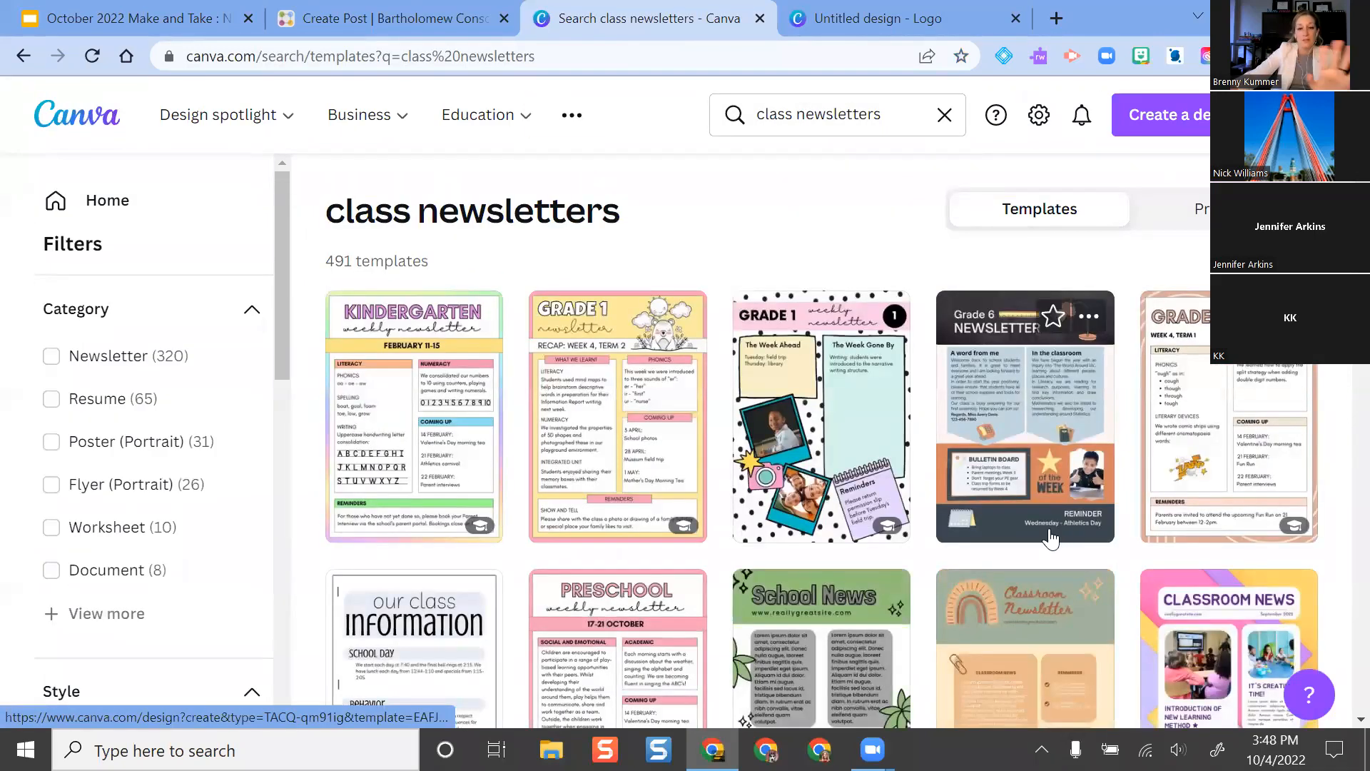
- Open the polka-dot Grade 1 weekly newsletter template as a new design and switch back to the ParentSquare post
scroll(1056, 528, down, 1)
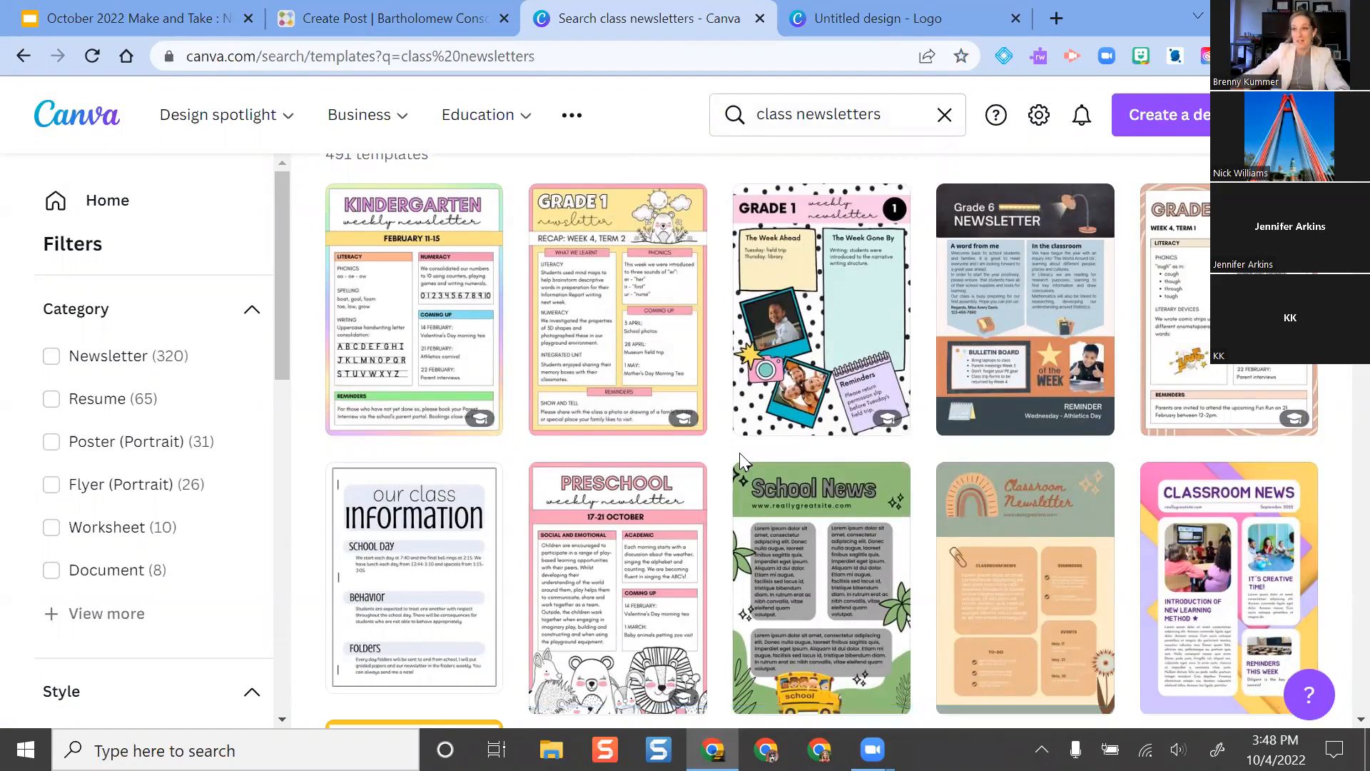
click(839, 294)
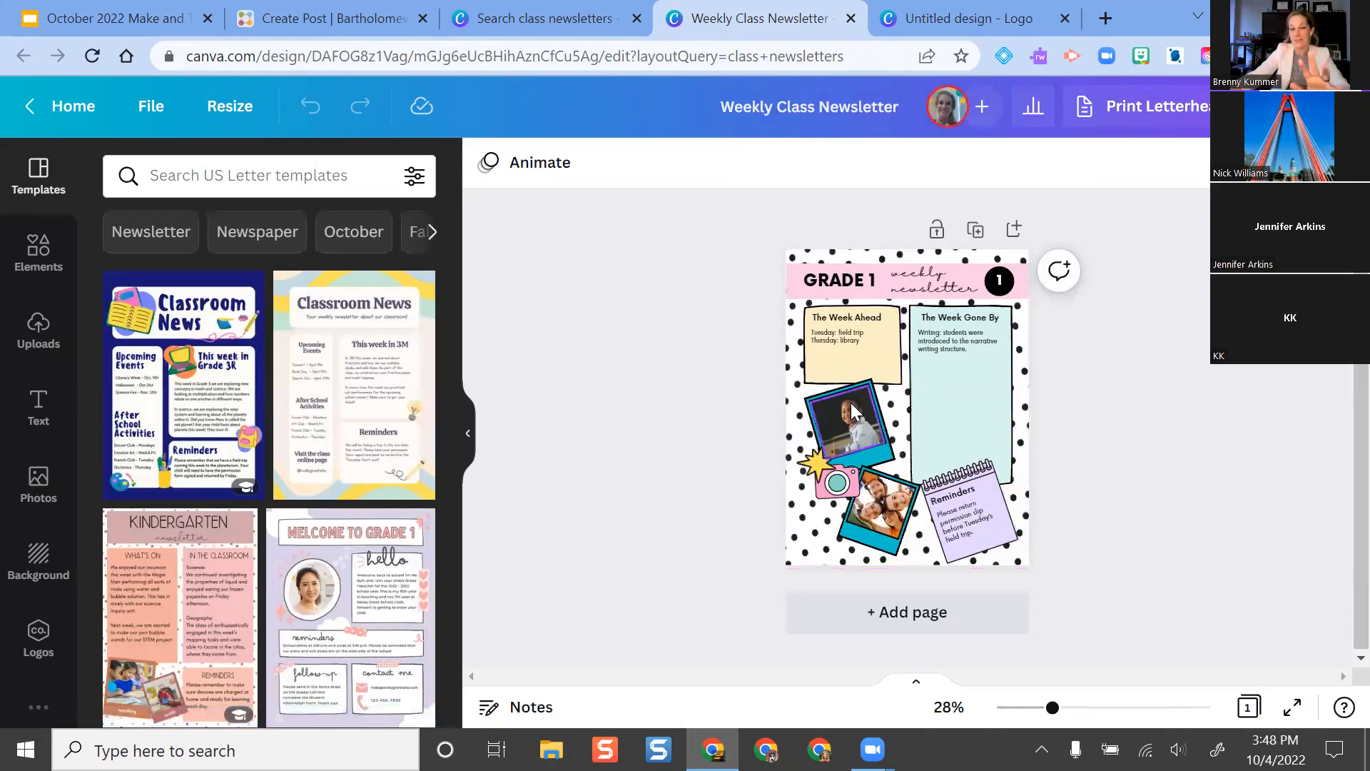
click(329, 20)
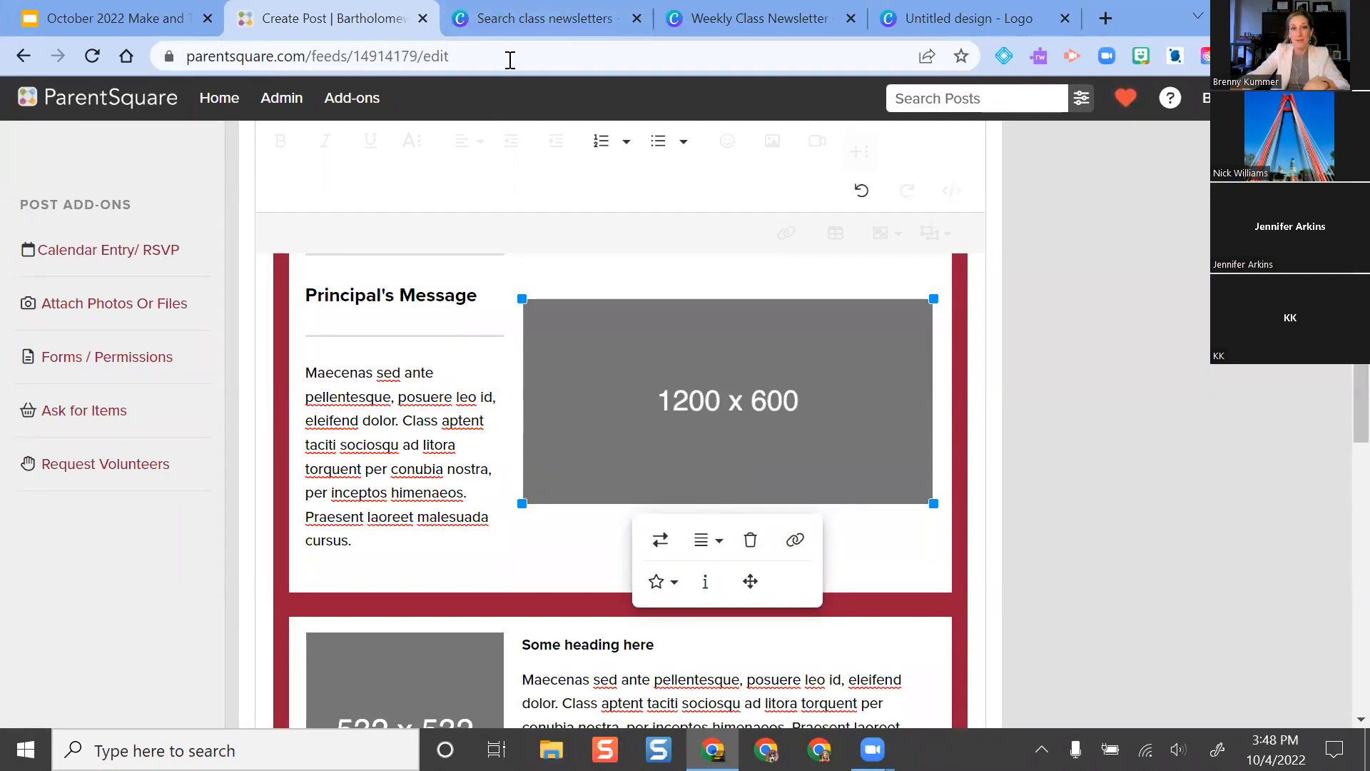
- Review the open Canva newsletter and logo designs, the class newsletter template results and the ParentSquare post
click(525, 14)
click(756, 14)
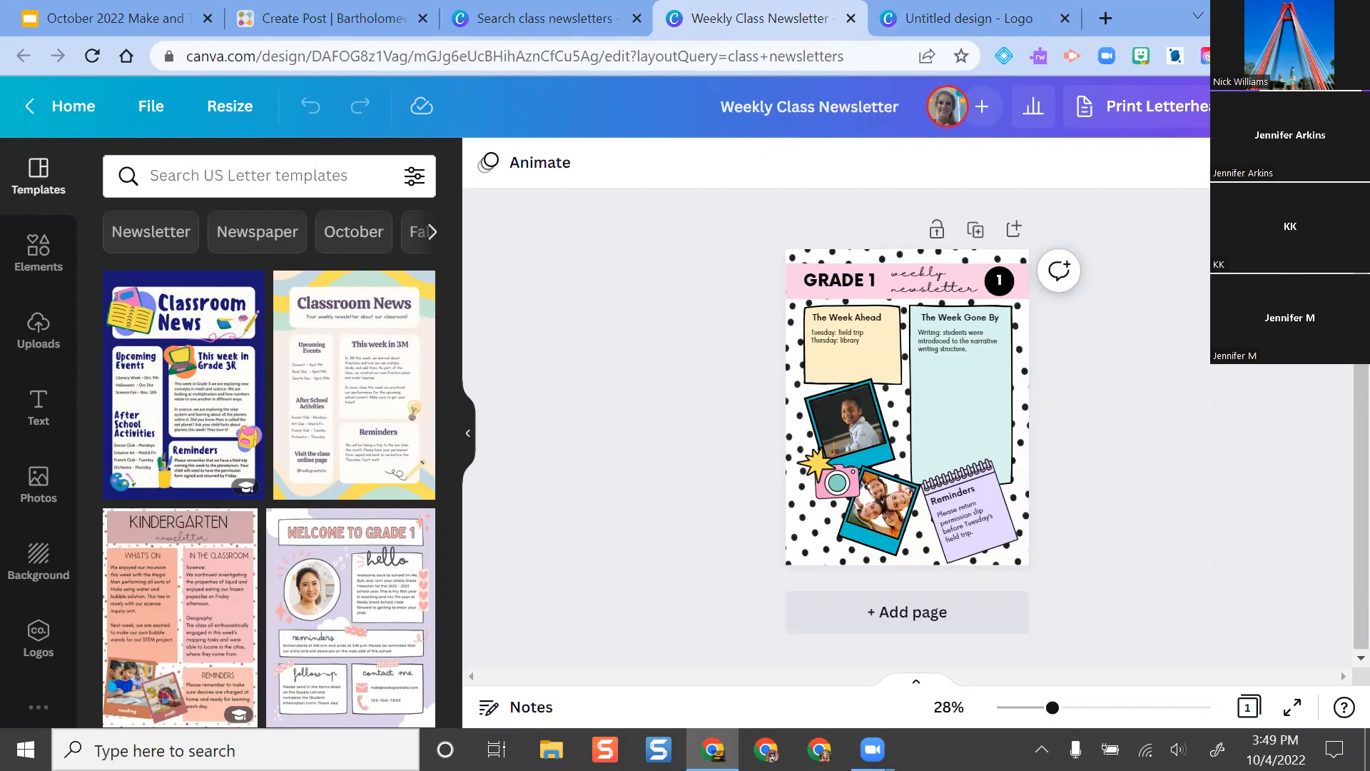
click(963, 17)
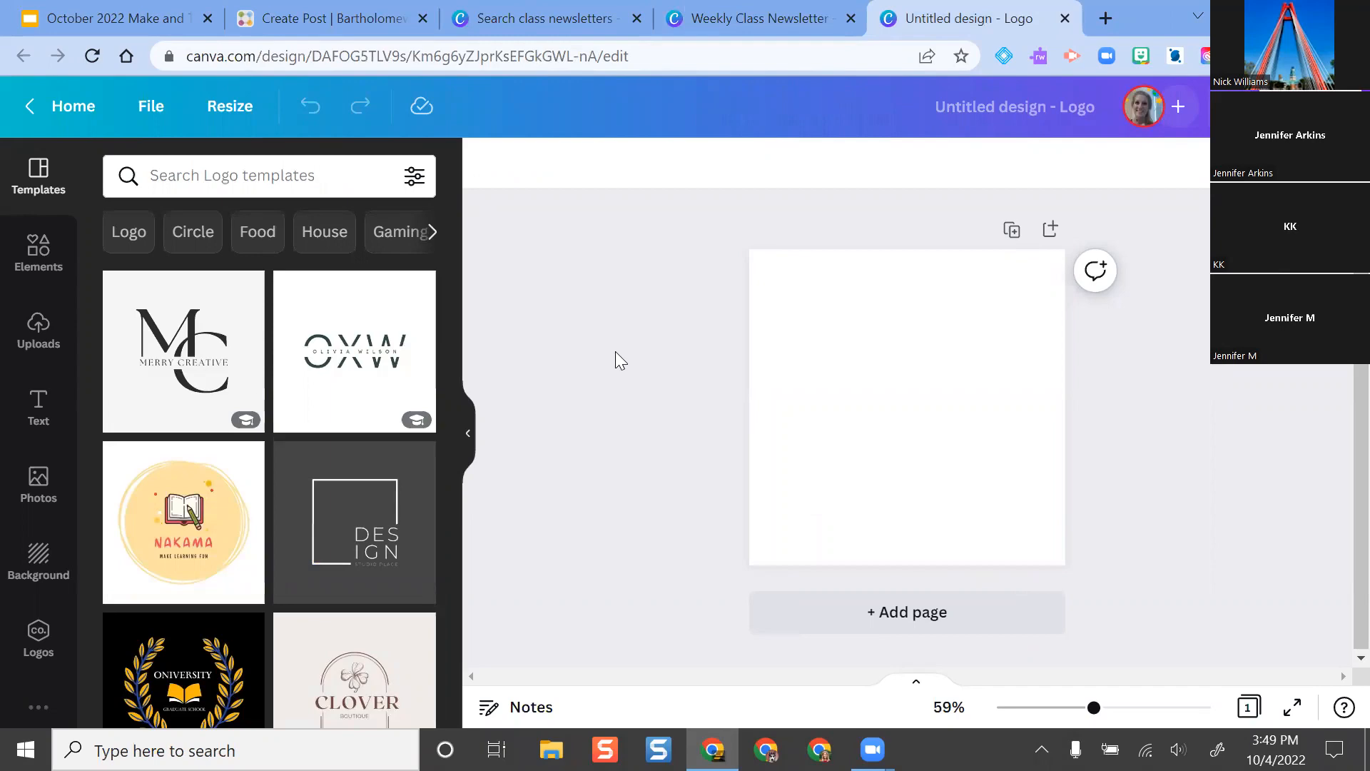
click(757, 17)
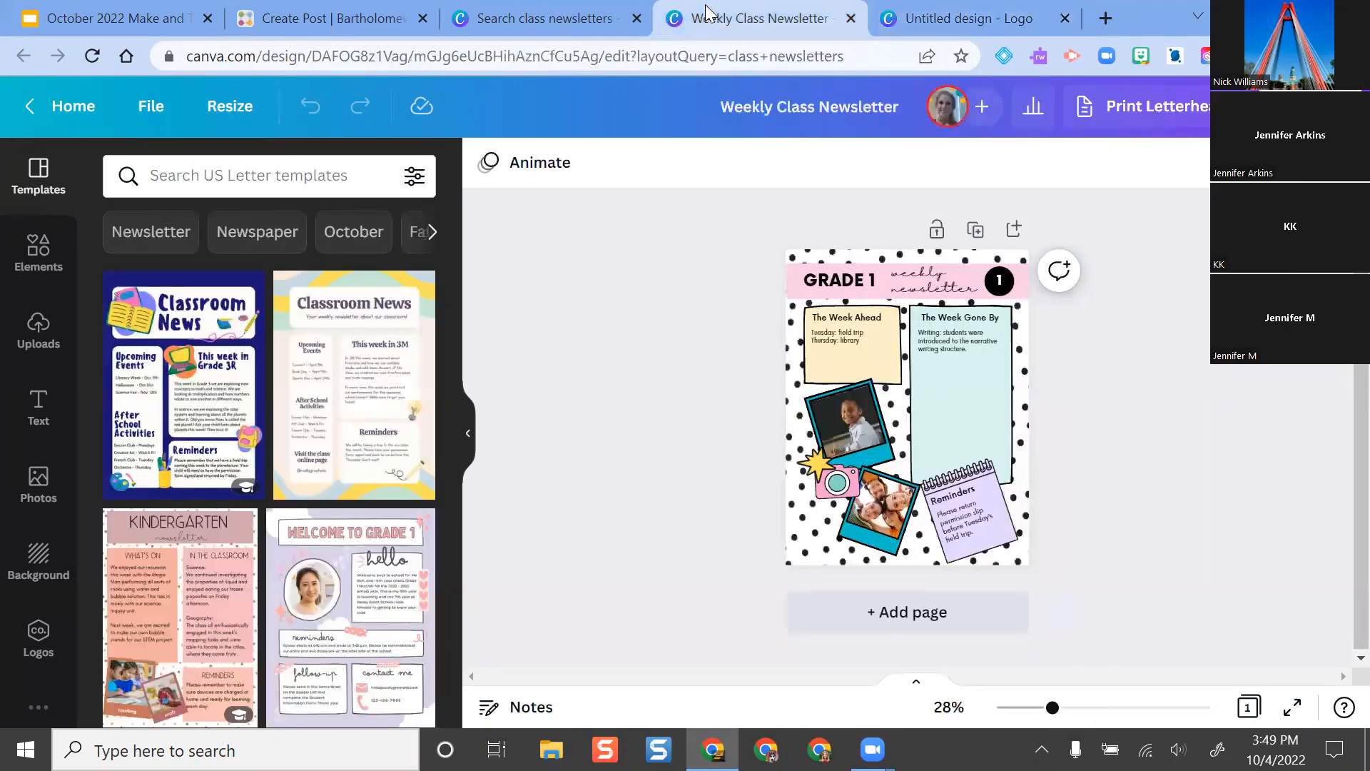
click(508, 17)
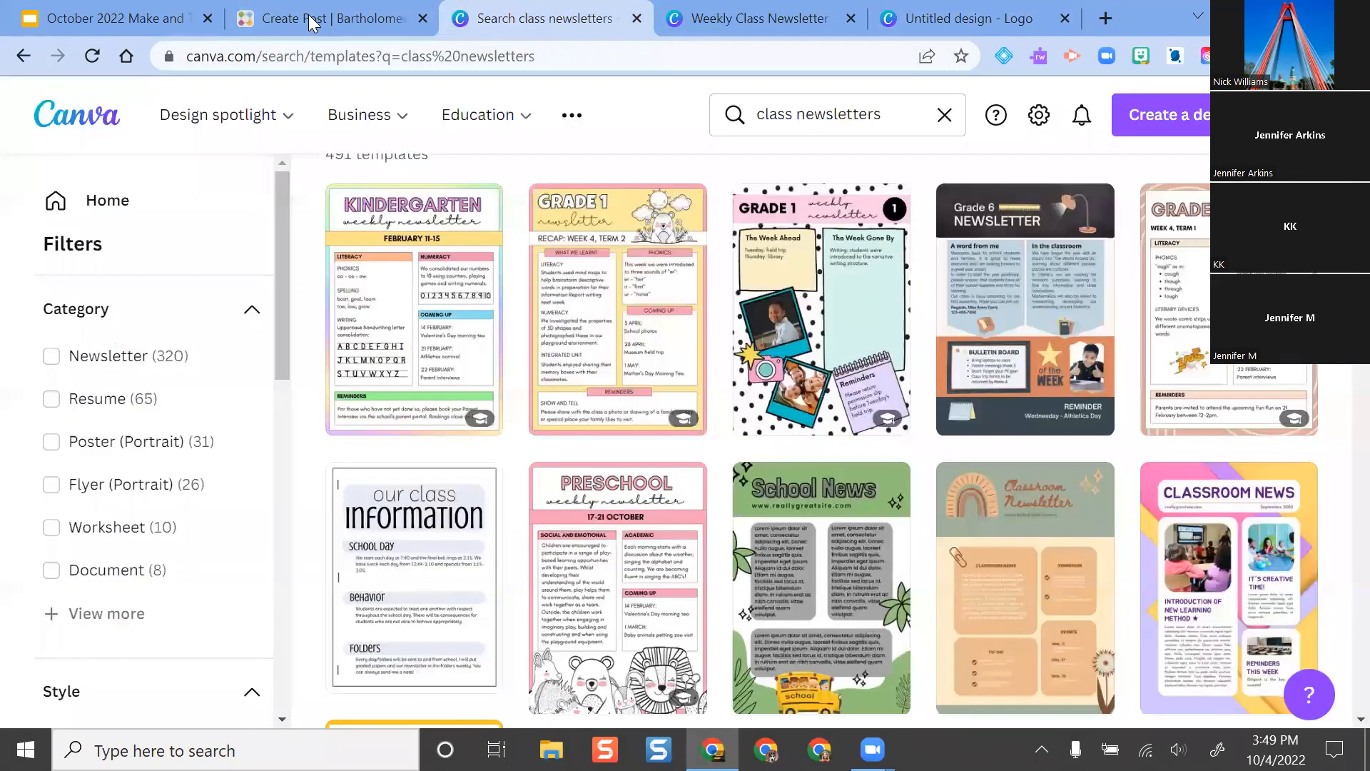
click(314, 17)
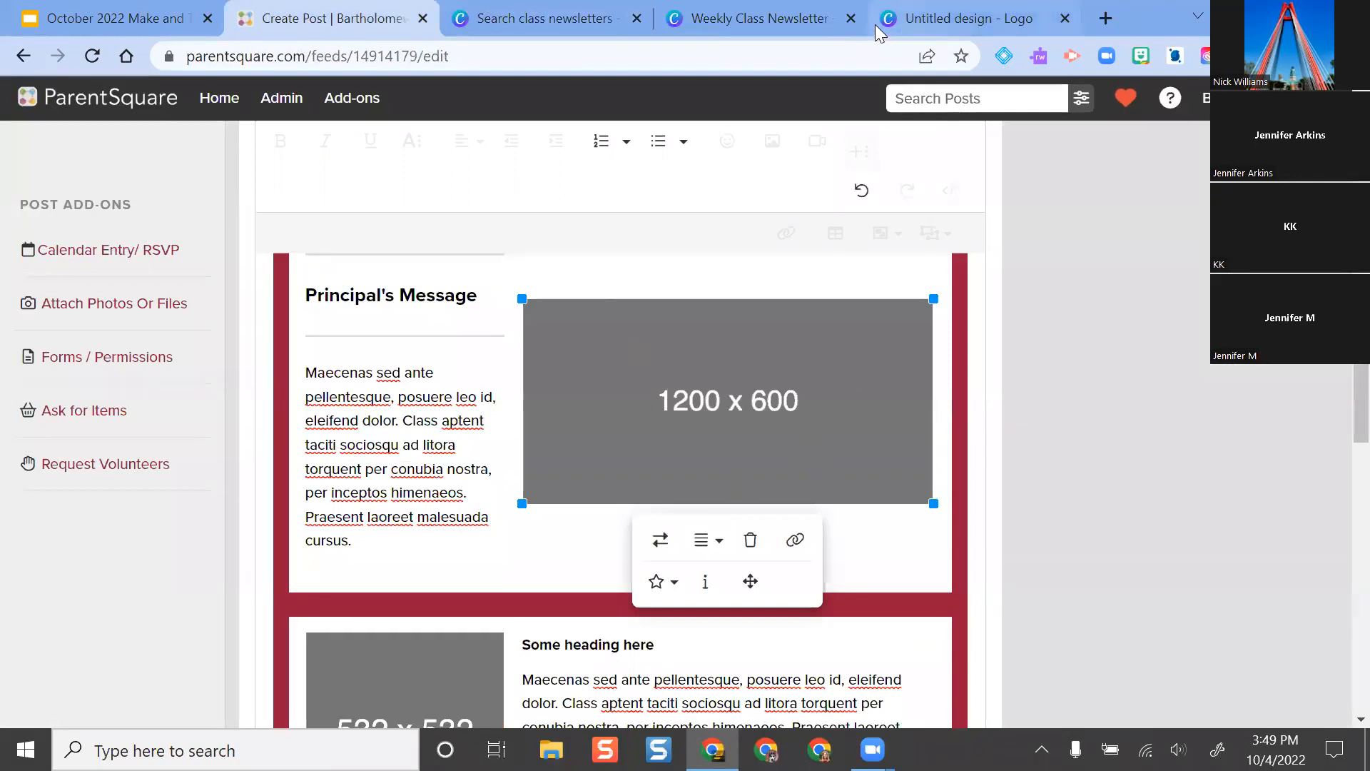
click(757, 18)
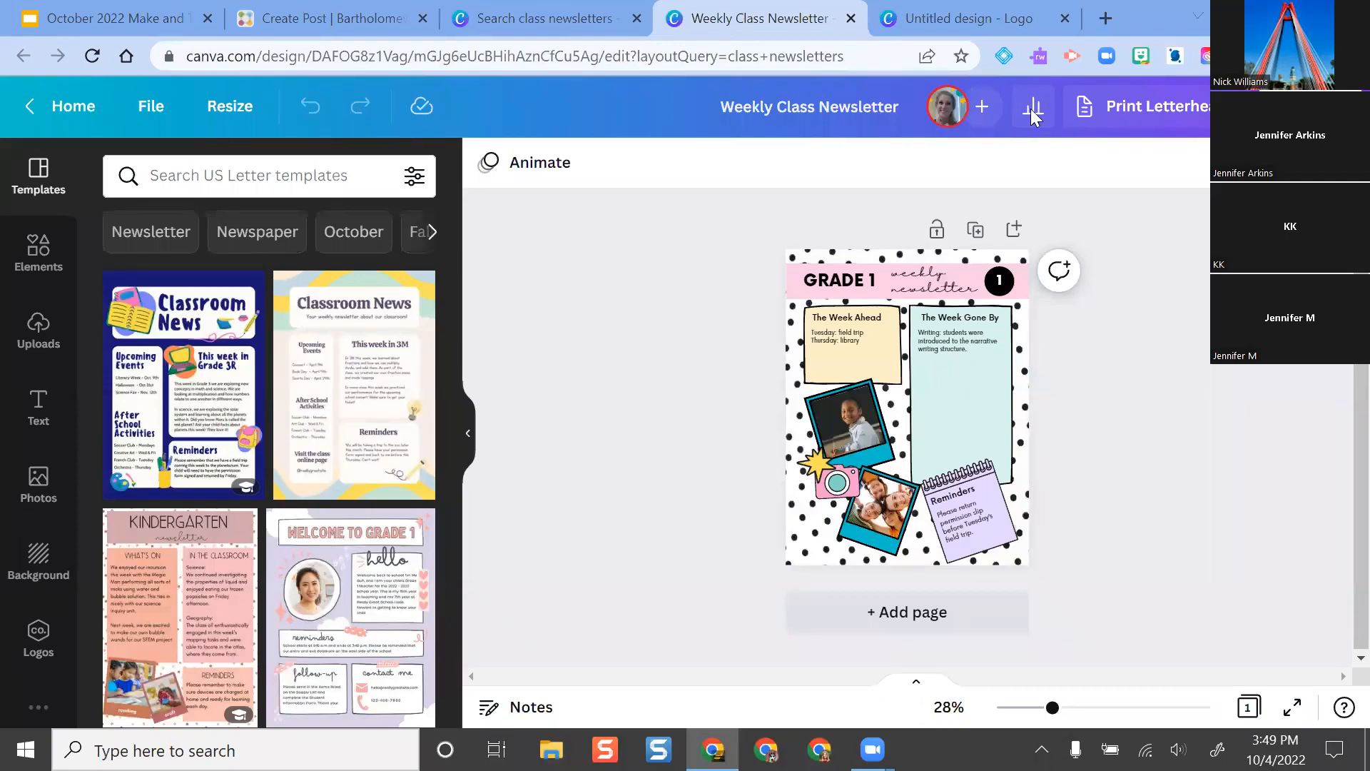
- Return to the Canva home page and look through the recent designs
click(77, 107)
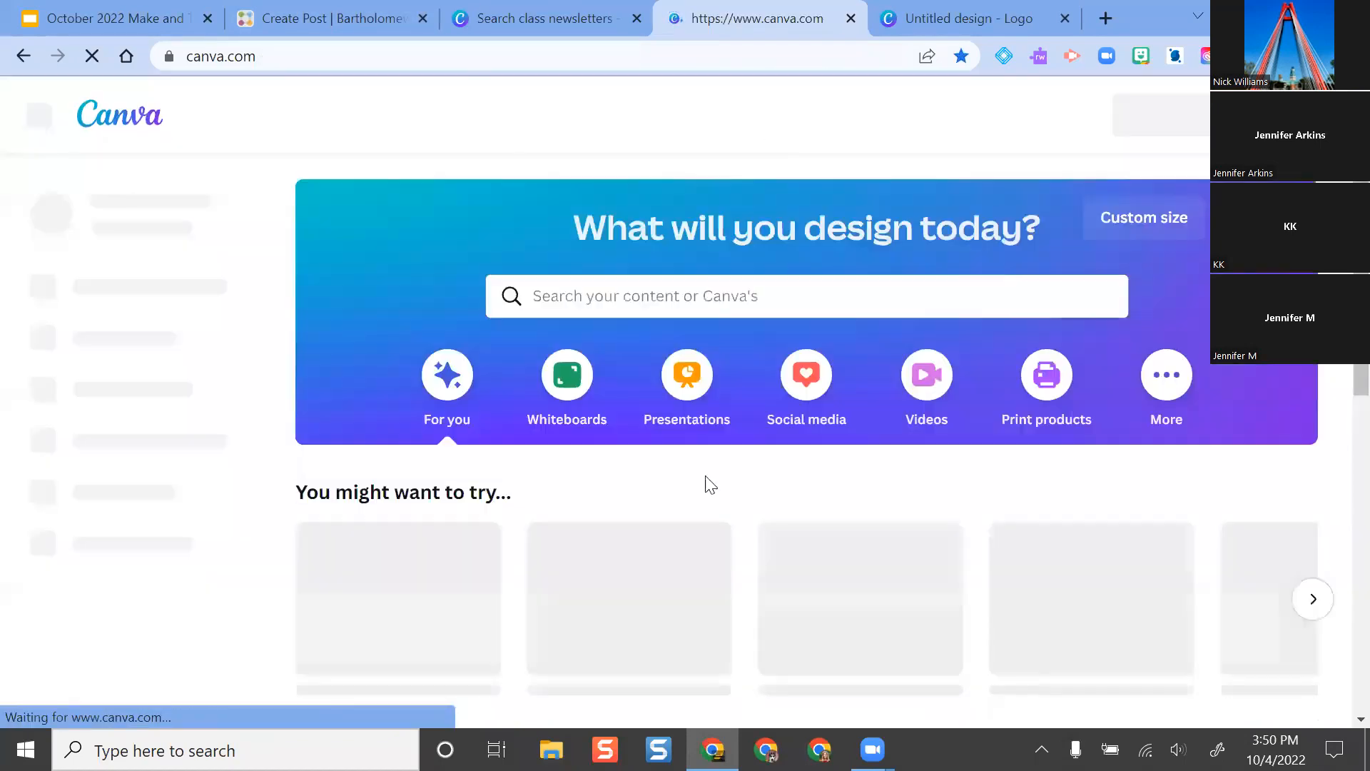
scroll(902, 357, down, 5)
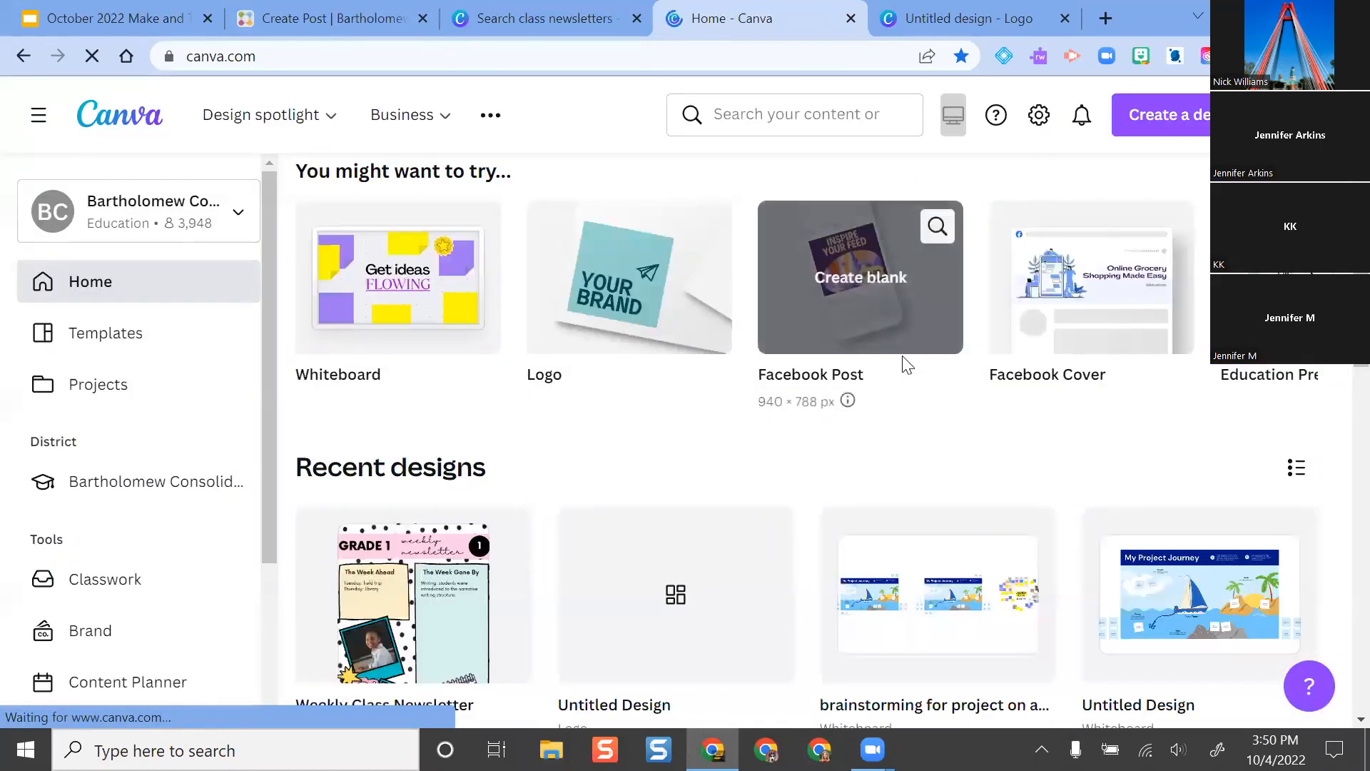
scroll(903, 364, down, 5)
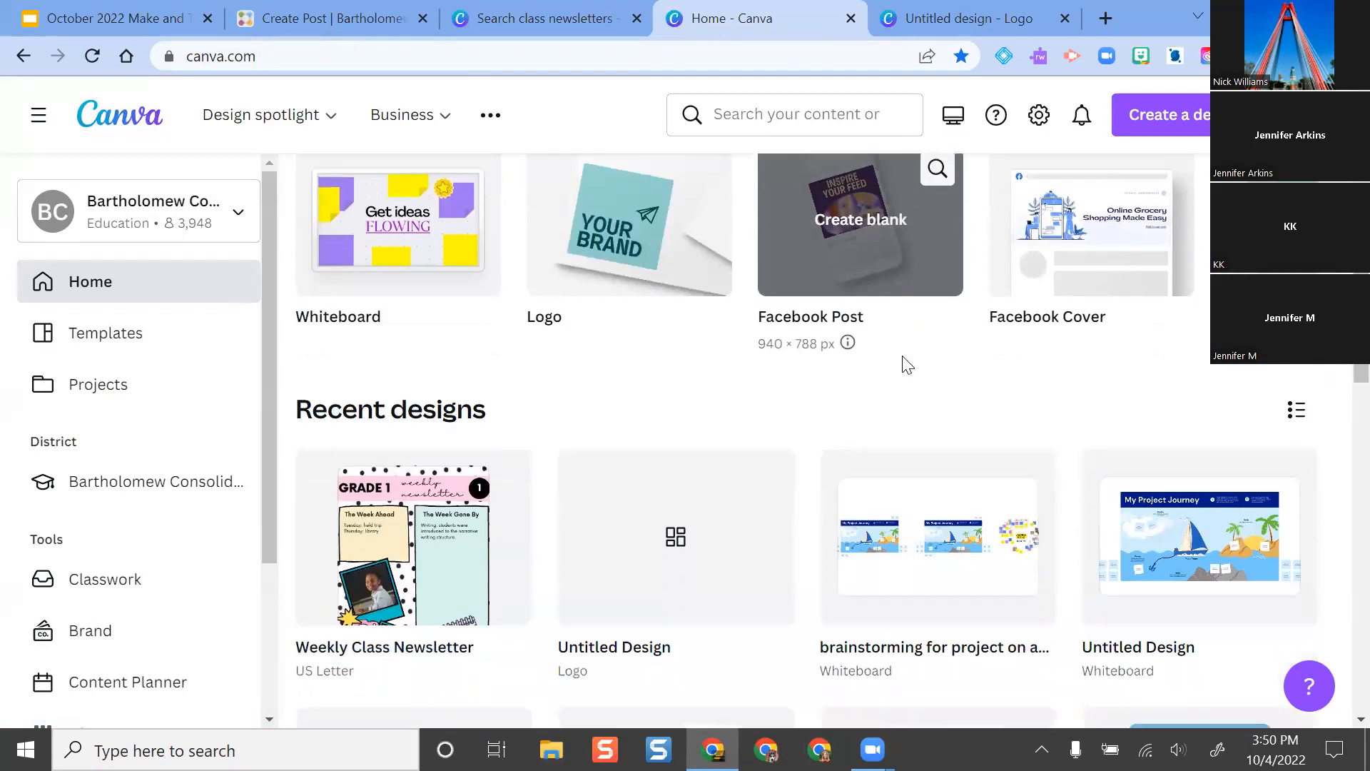
scroll(937, 365, up, 5)
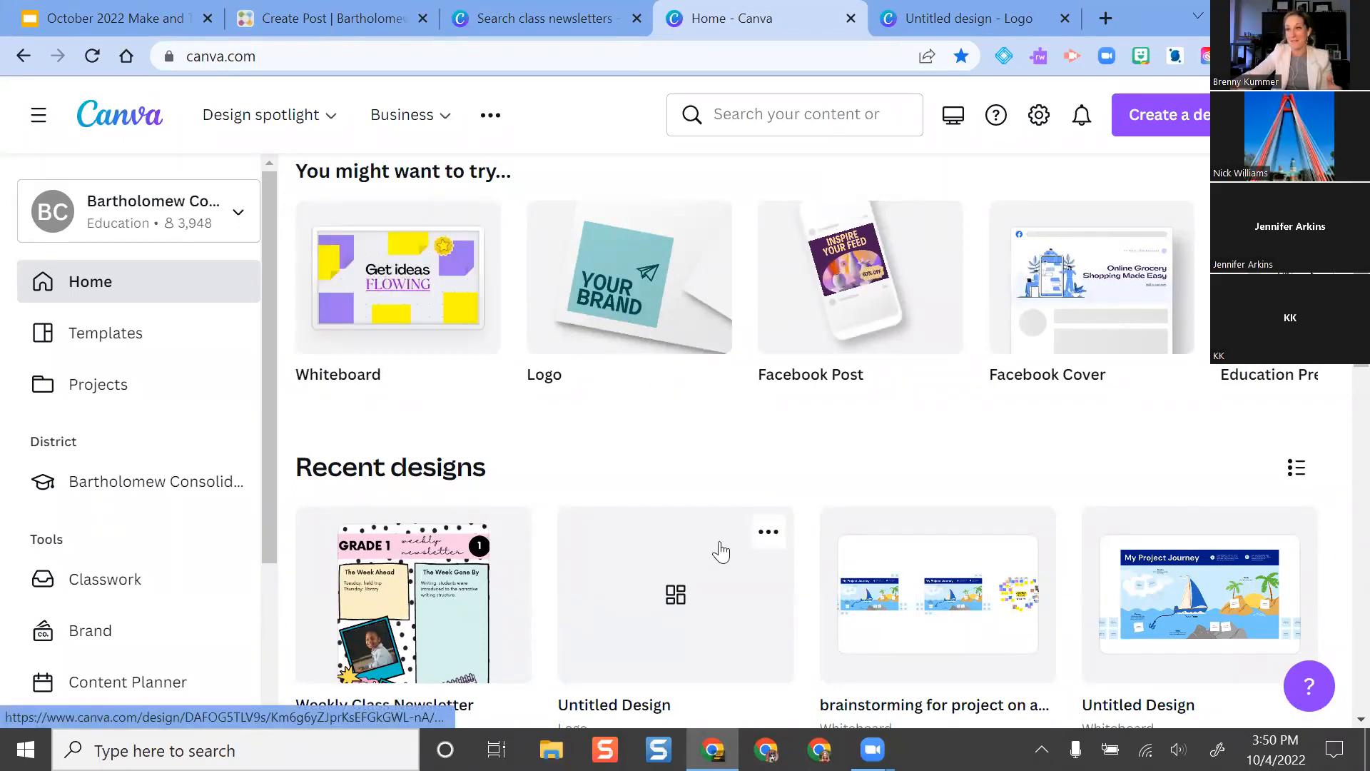
scroll(721, 552, down, 10)
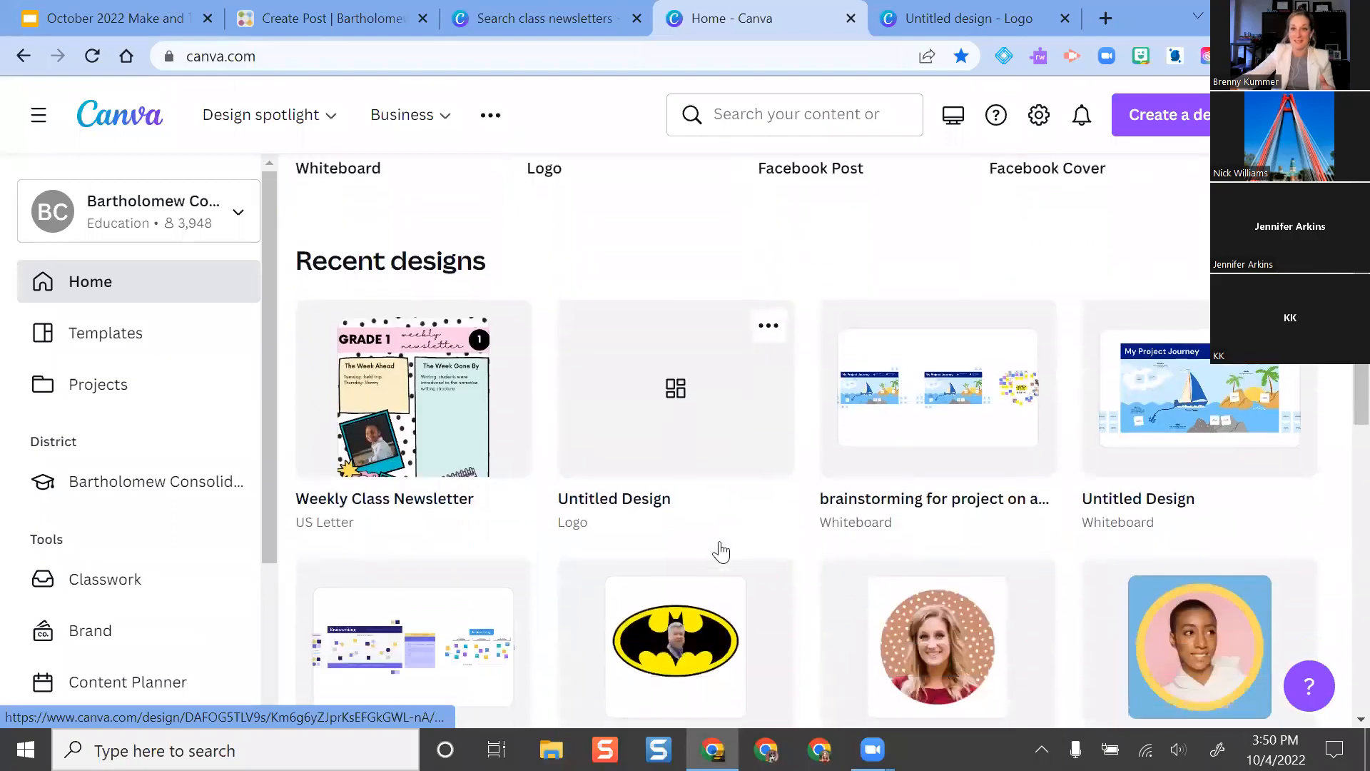
scroll(717, 555, down, 3)
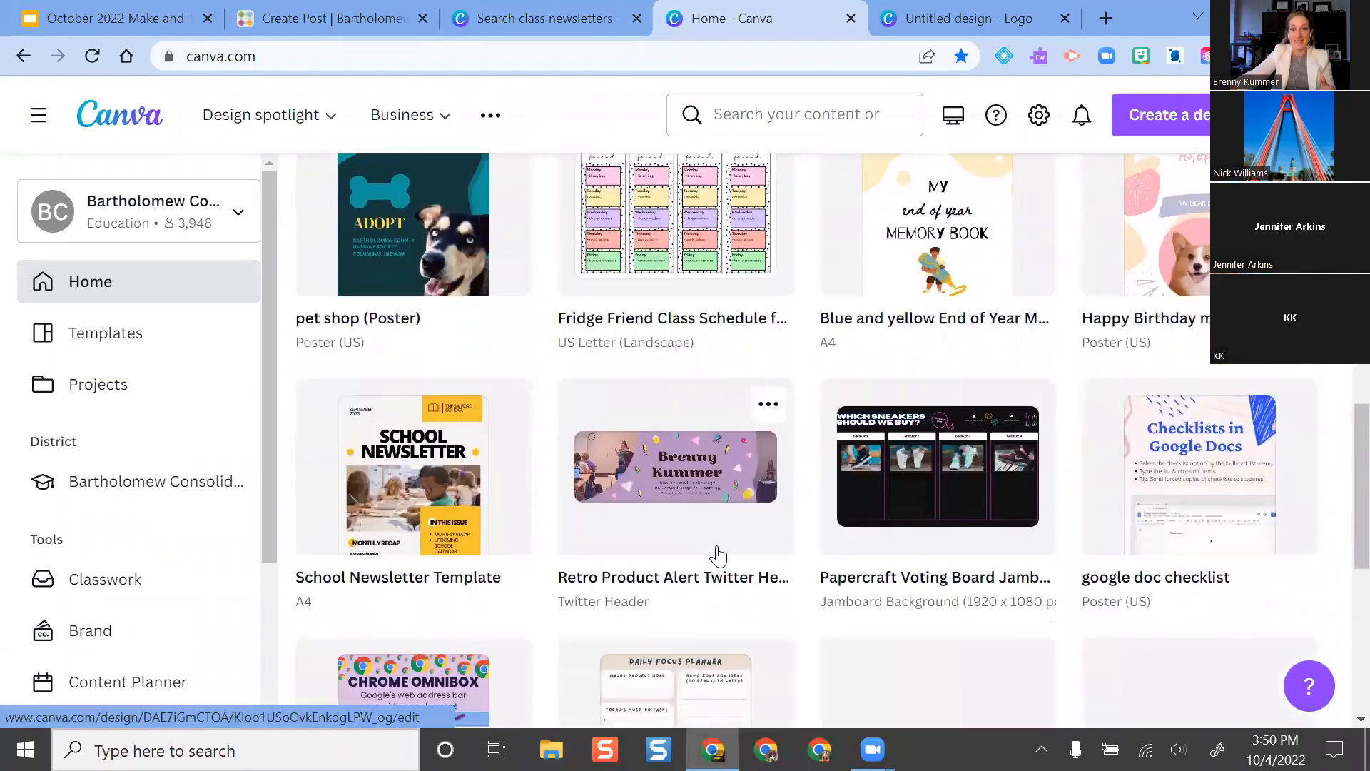
scroll(824, 446, down, 5)
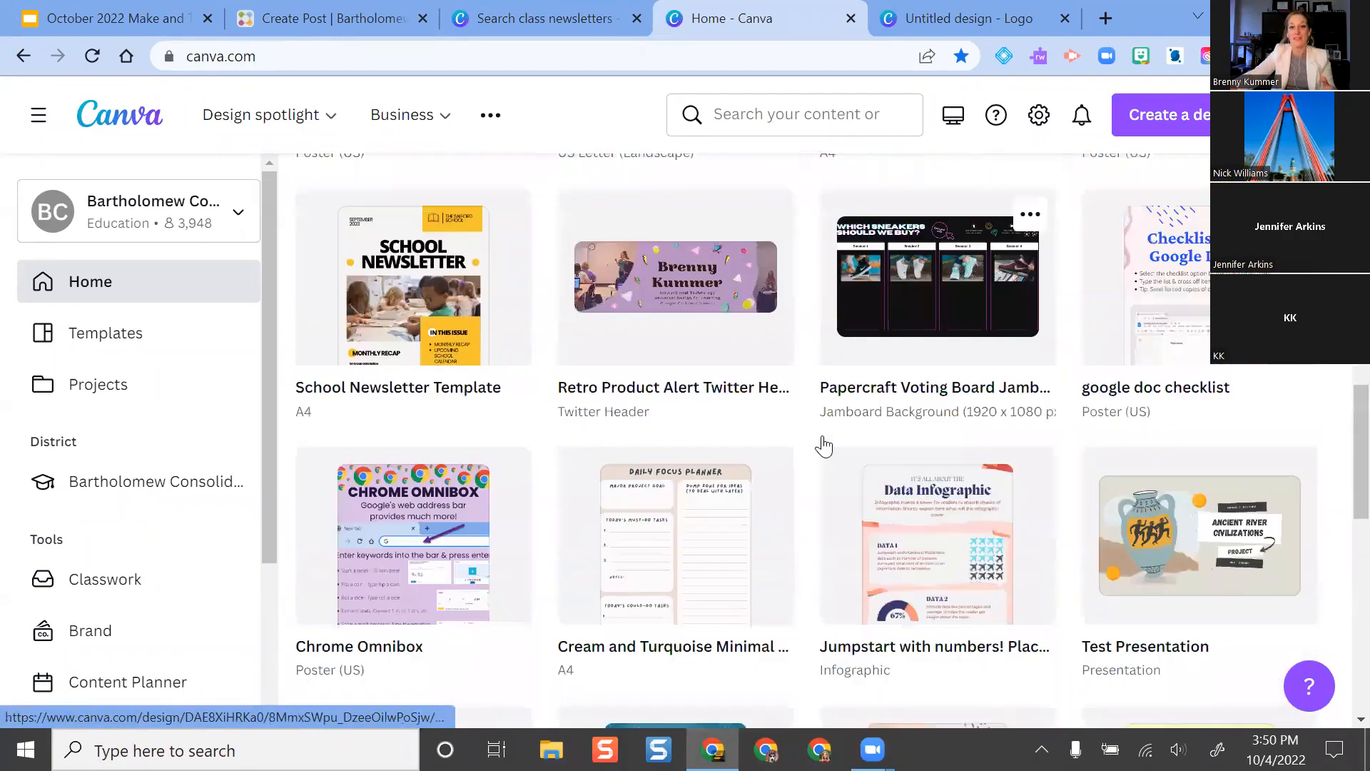
scroll(824, 446, down, 3)
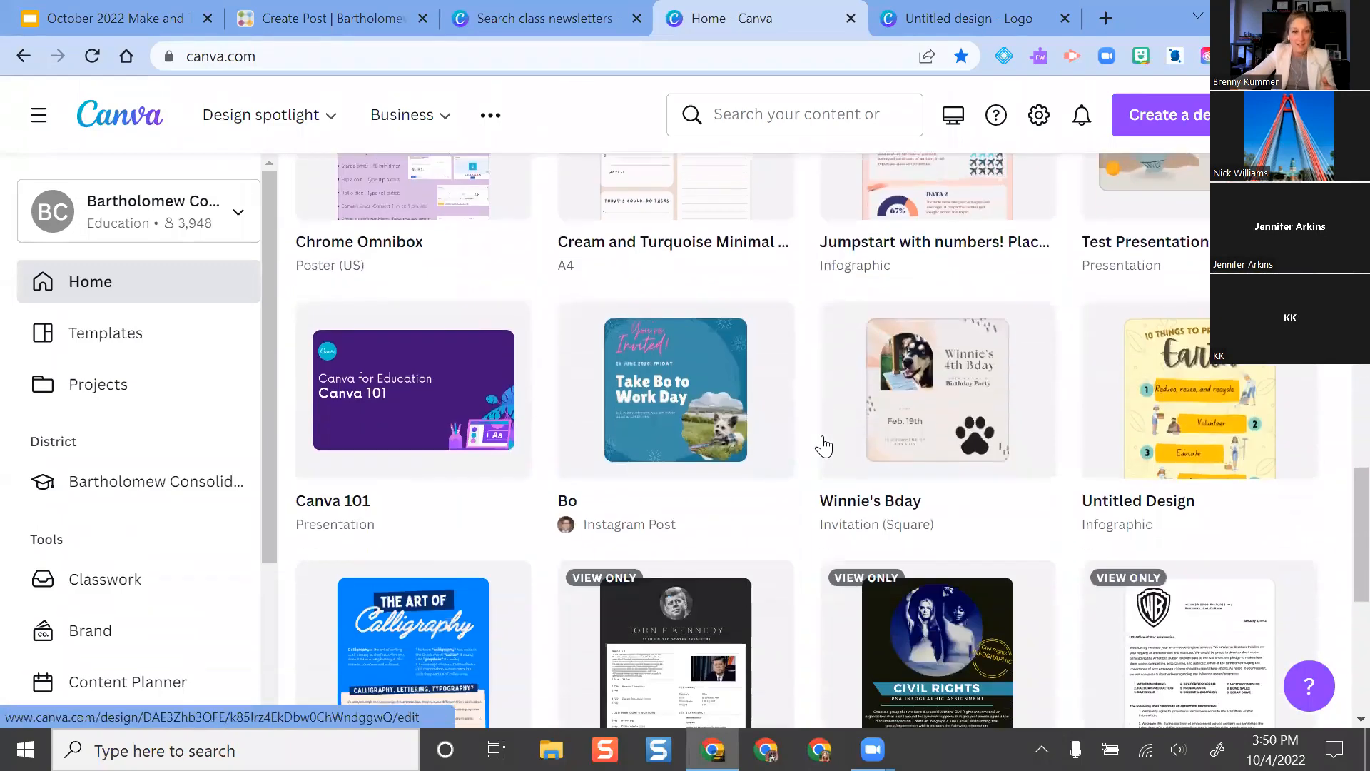
scroll(824, 446, down, 3)
scroll(821, 443, down, 4)
scroll(820, 444, up, 8)
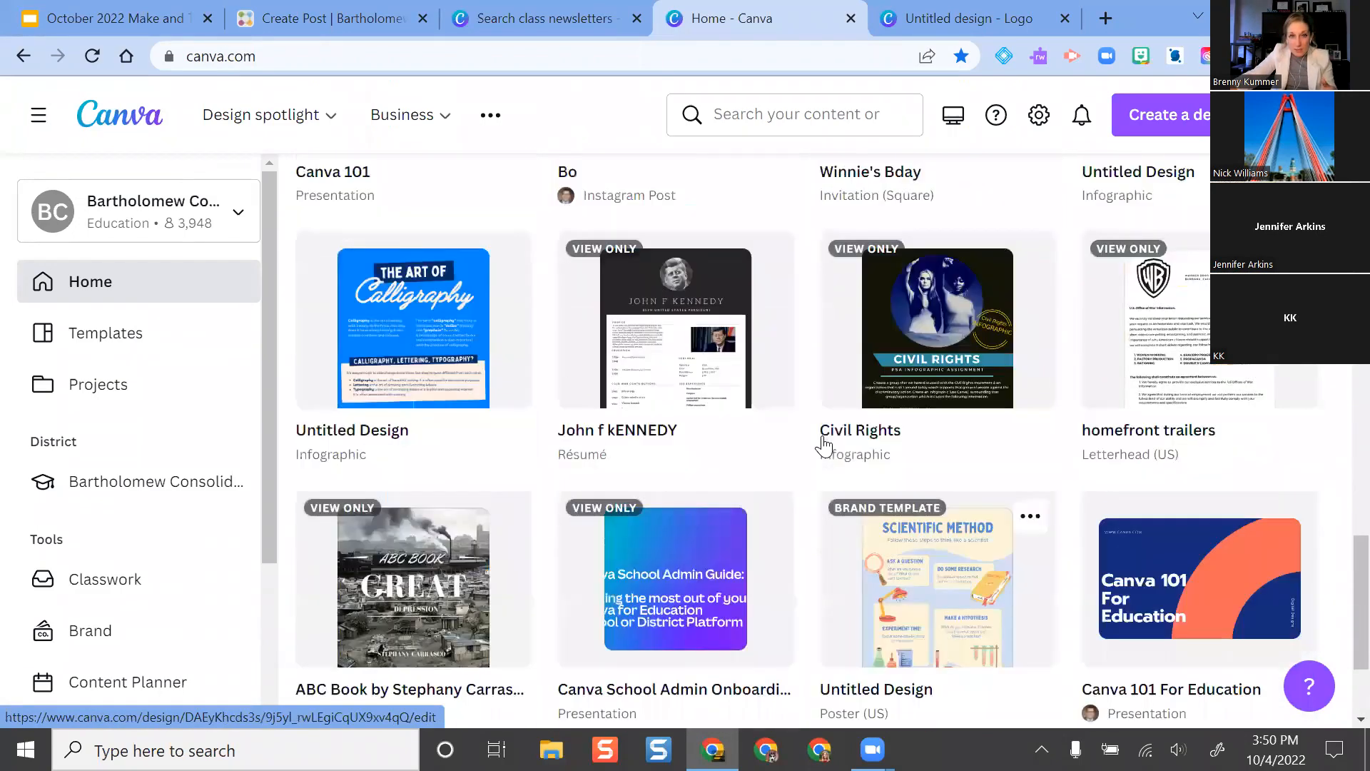
- Switch to the blank logo design and search its templates for "tech", choosing the suggested Technology Logos search
click(963, 18)
scroll(314, 388, down, 3)
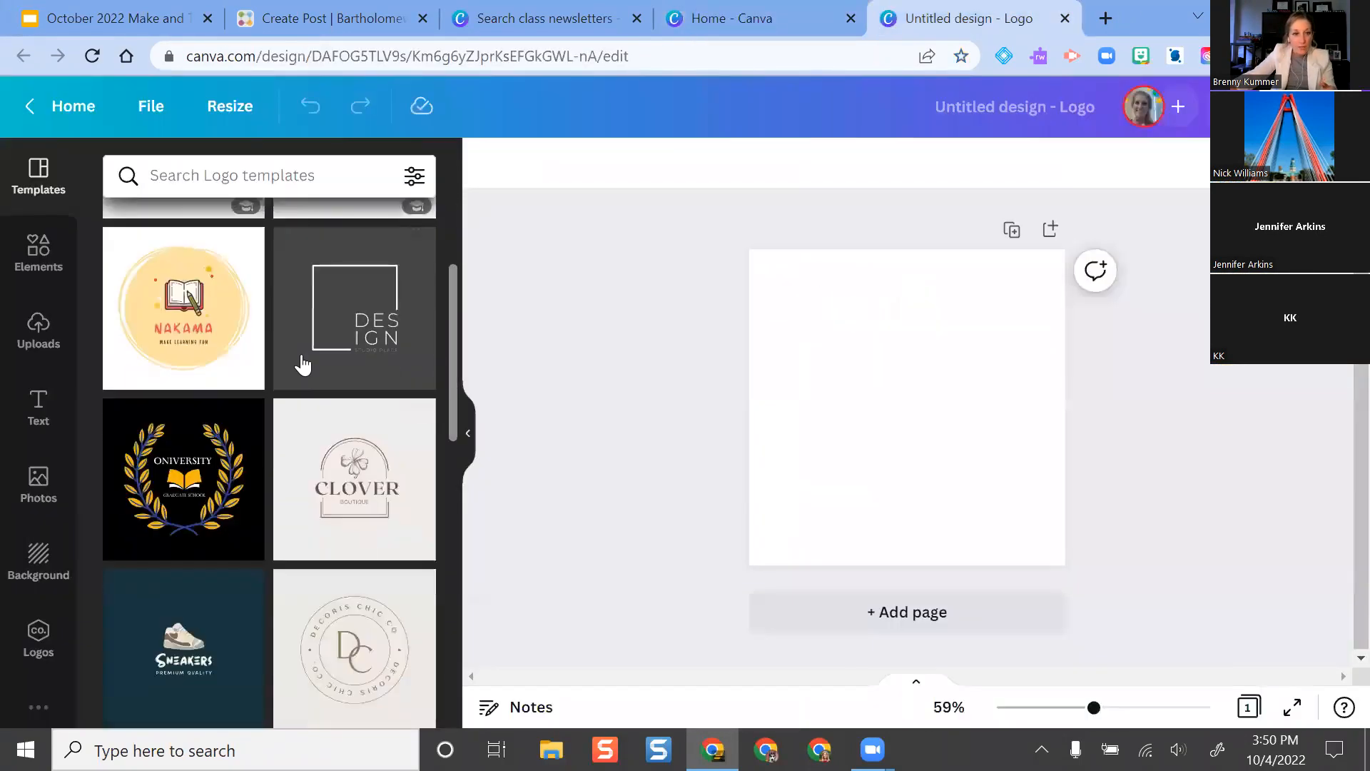
scroll(290, 367, down, 2)
click(217, 163)
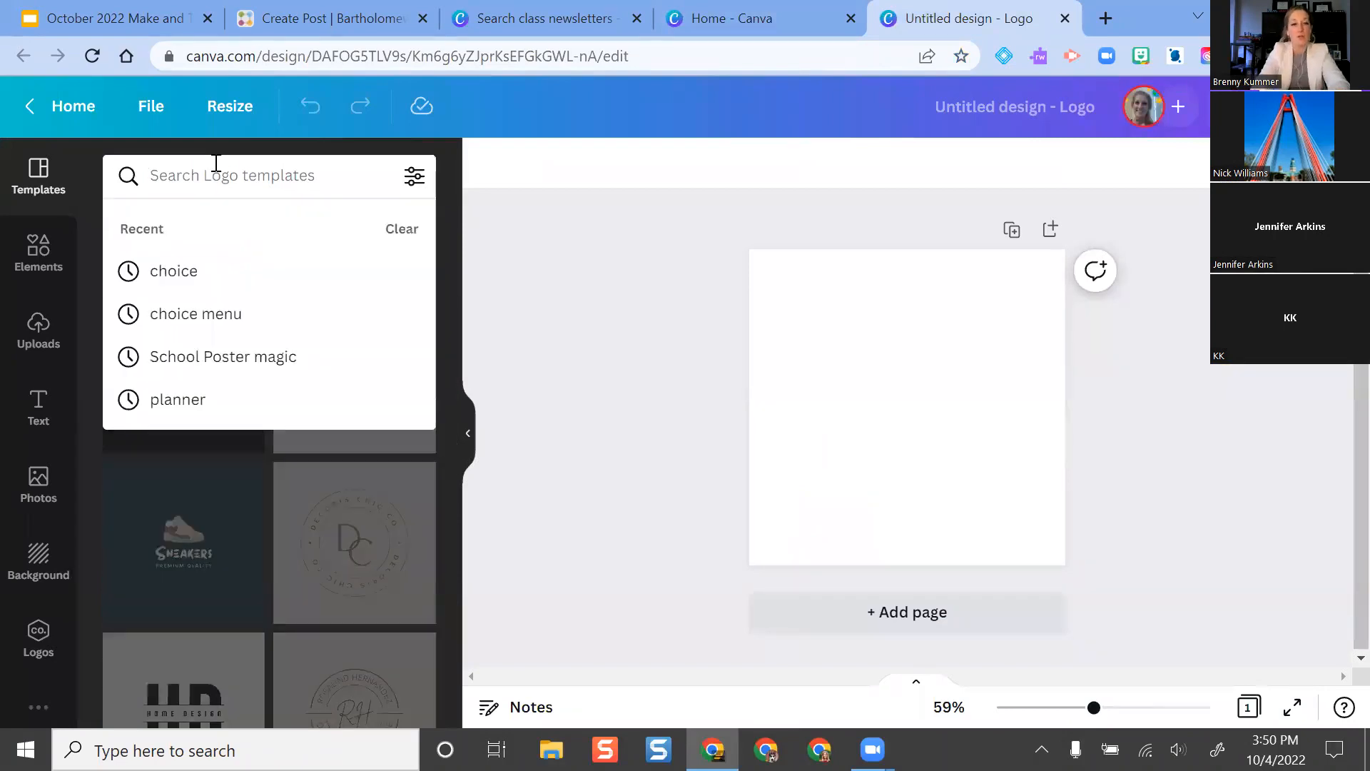
text(tech)
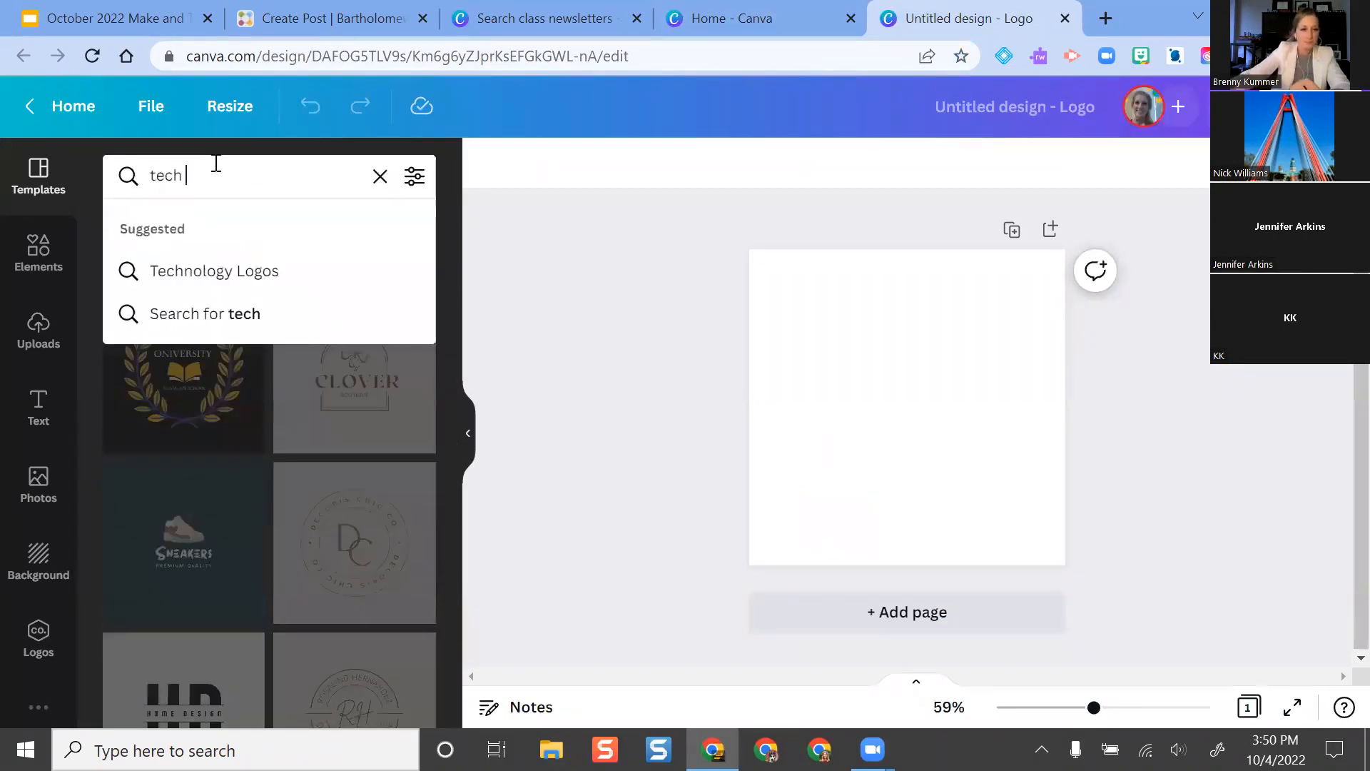
click(238, 278)
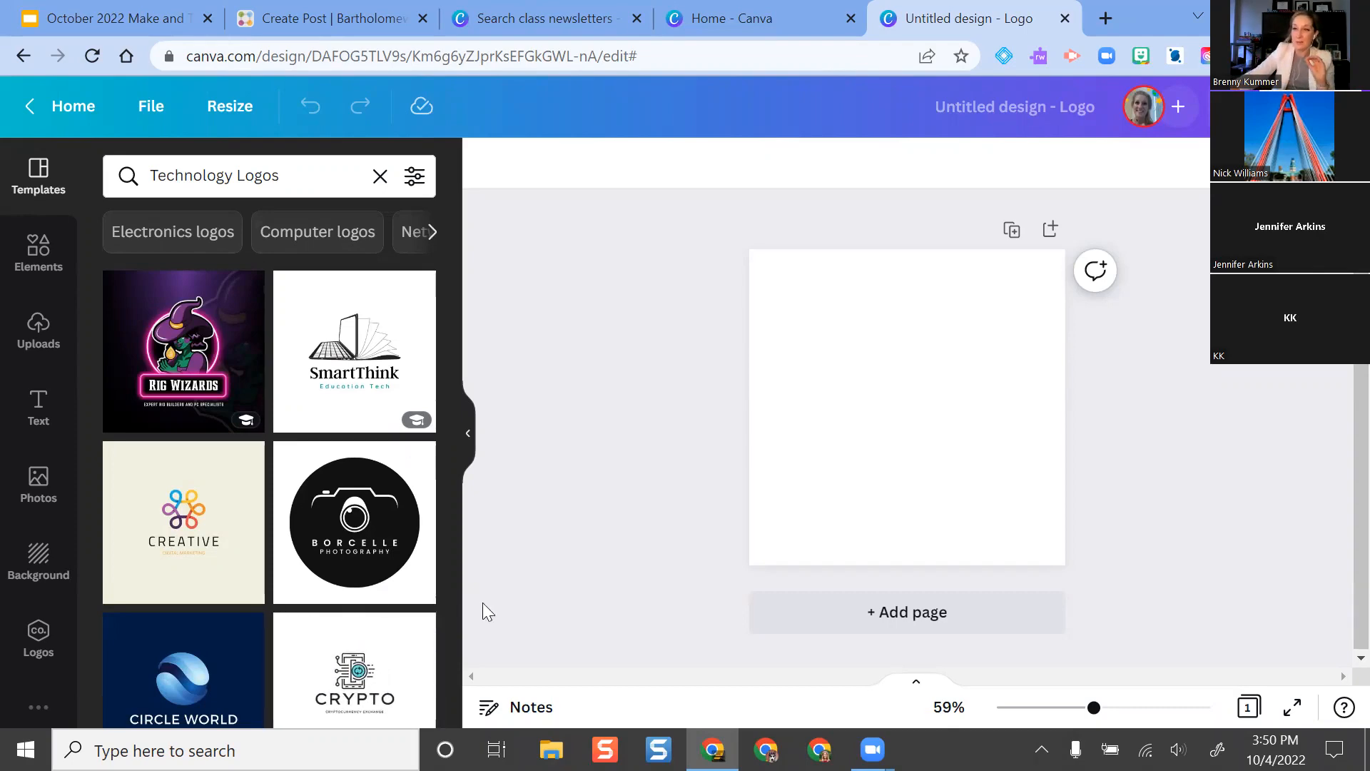
- Try the Borcelle Photography template on the logo page and replace it with the Brain Tech template
click(282, 526)
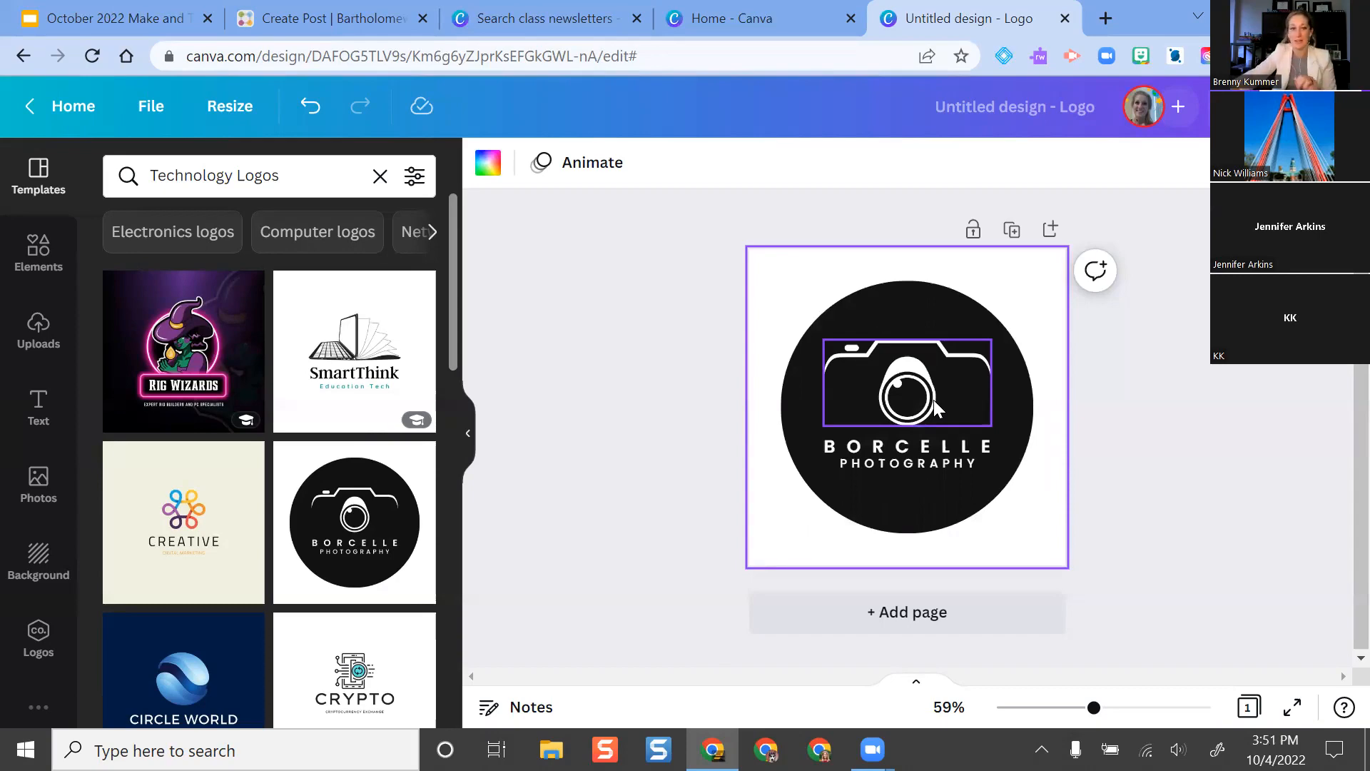
scroll(223, 443, down, 1)
scroll(223, 442, down, 5)
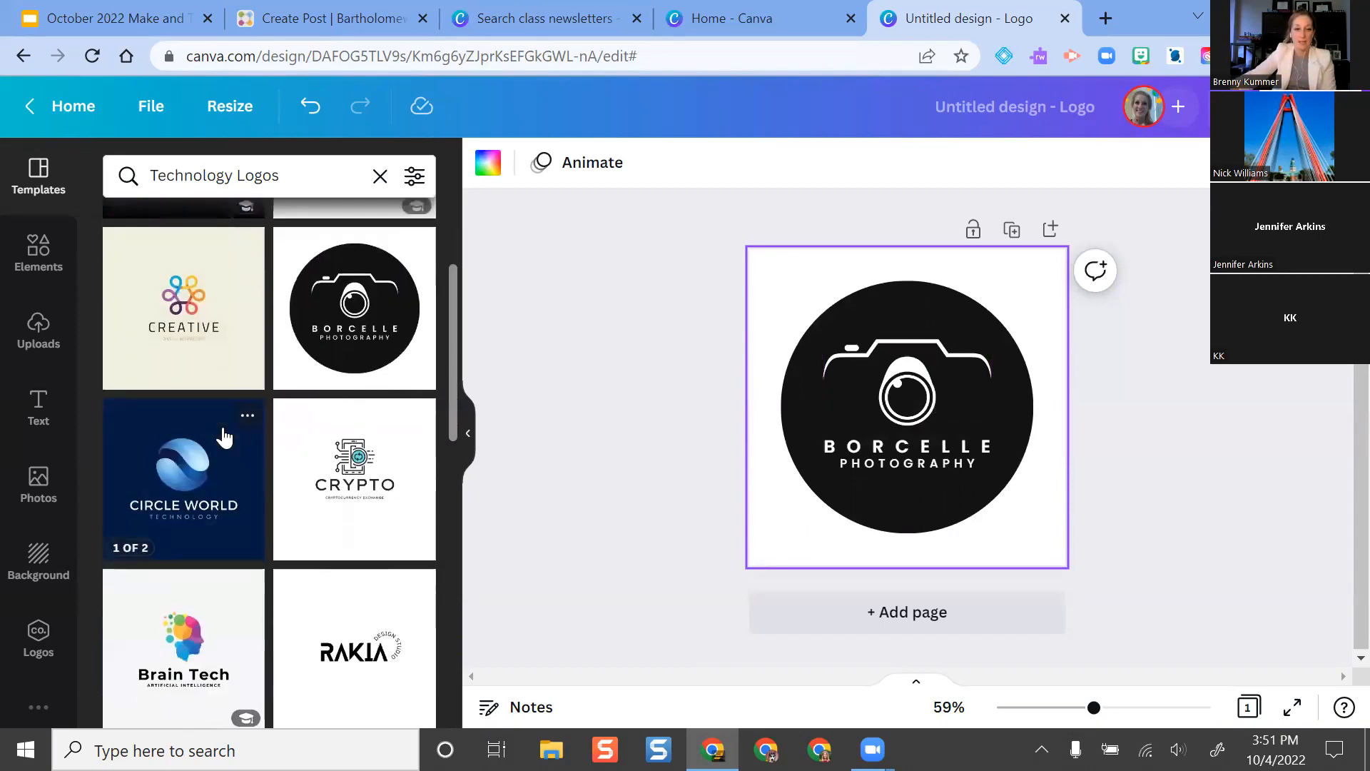
click(166, 444)
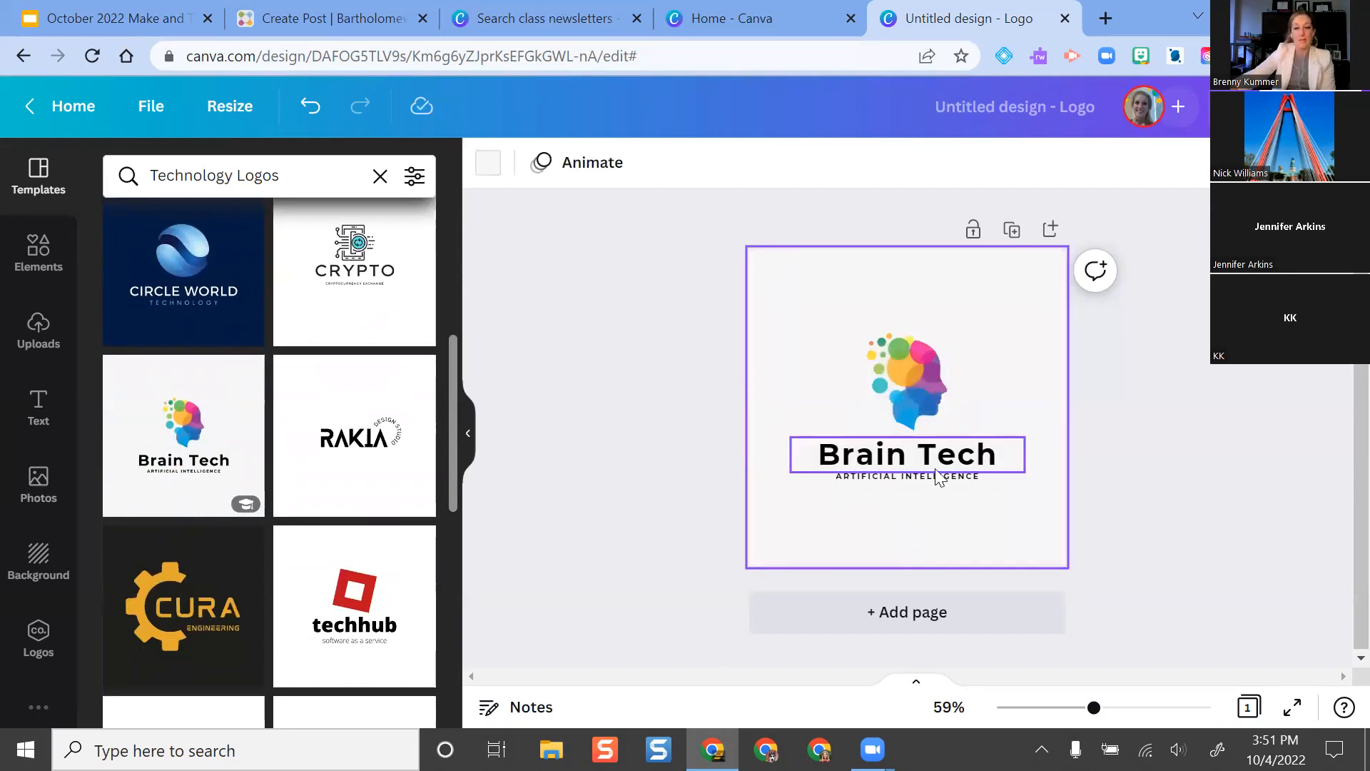
- Replace the logo's "Brain Tech" title with "BCSC Tech"
double_click(915, 450)
text(BCSC Tech)
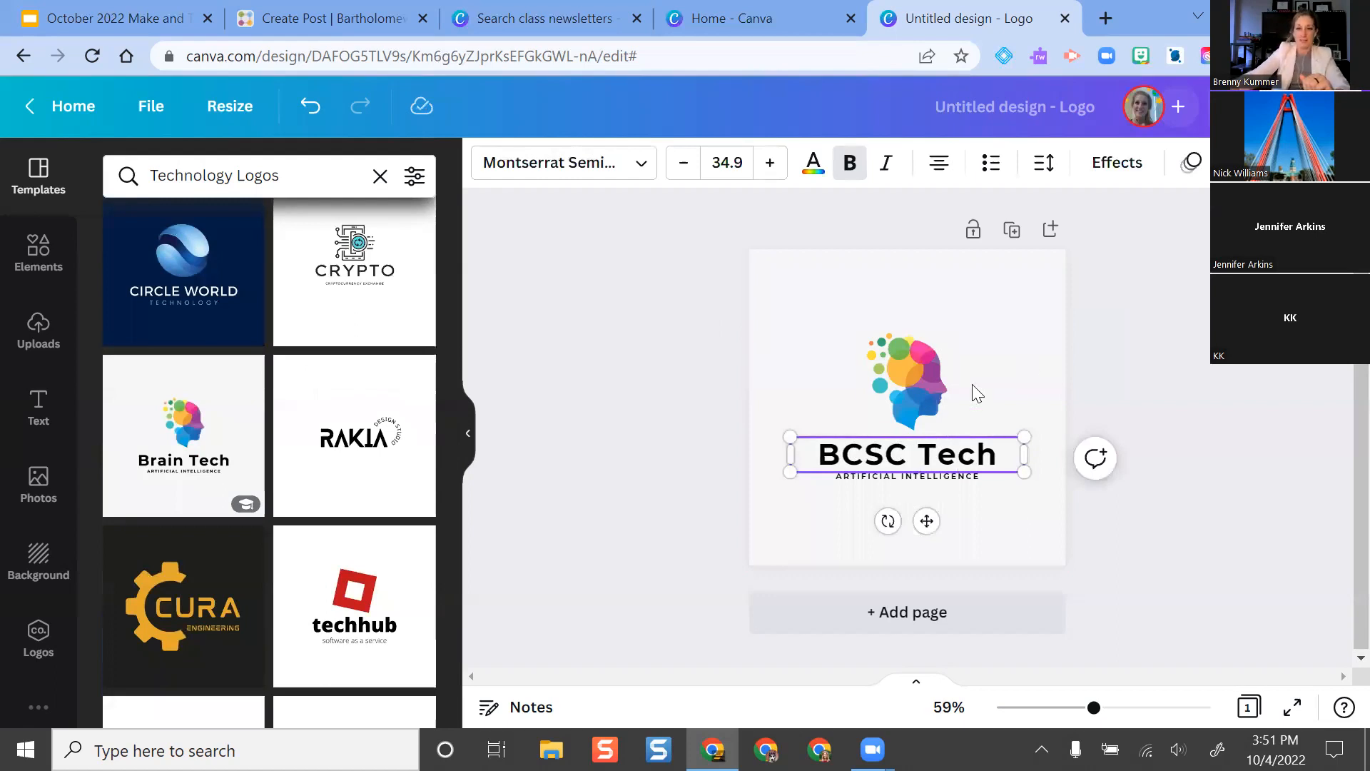
click(1171, 361)
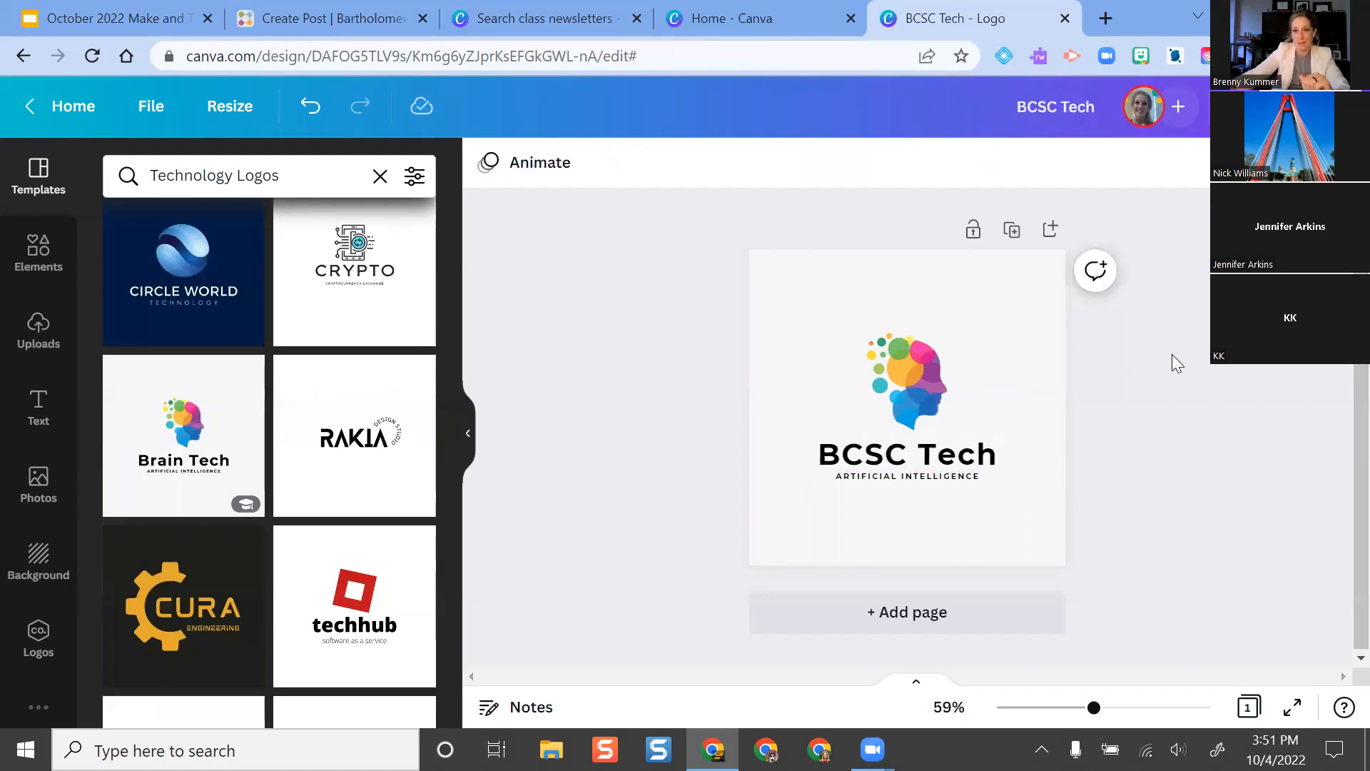
- Replace the "ARTIFICIAL INTELLIGENCE" tagline under the logo title with "NEWSLETTER"
click(919, 485)
double_click(918, 477)
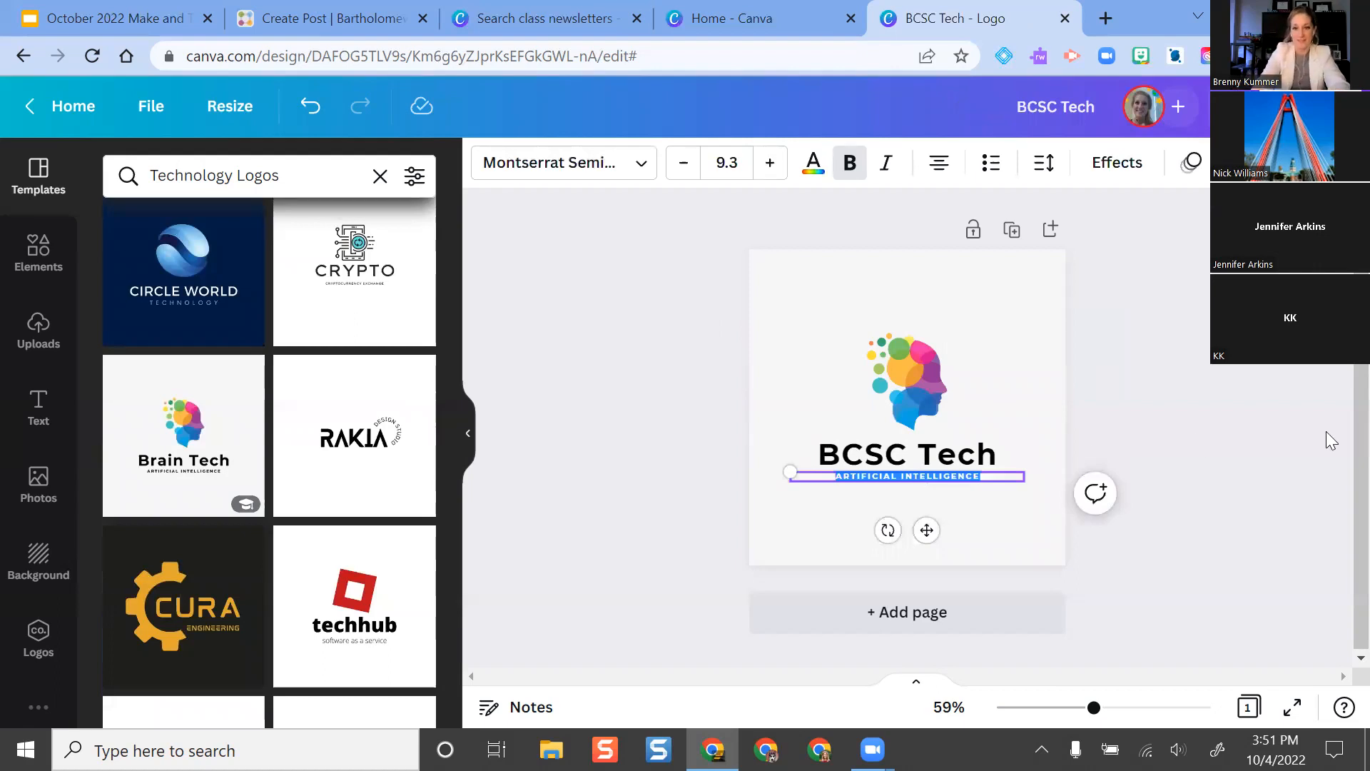
text(NEWSLET)
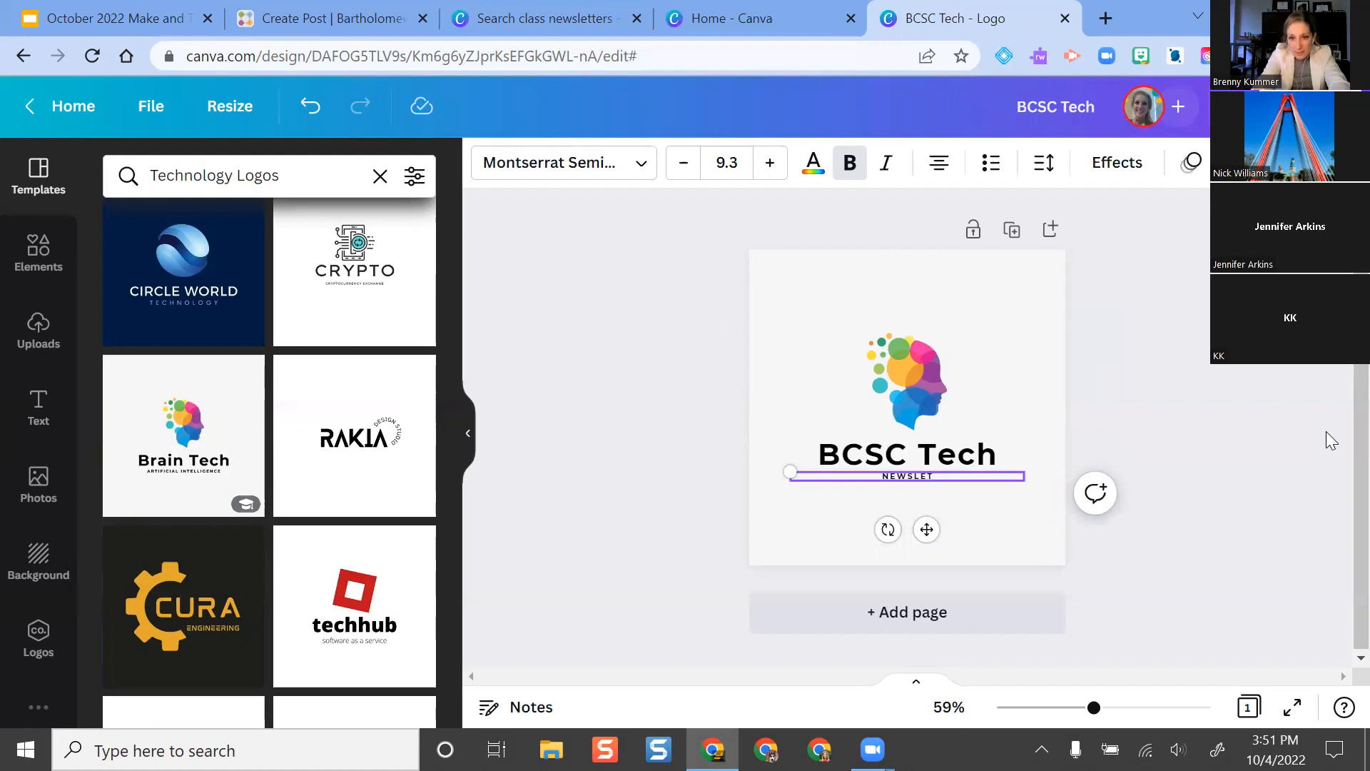
text(TER)
click(1182, 384)
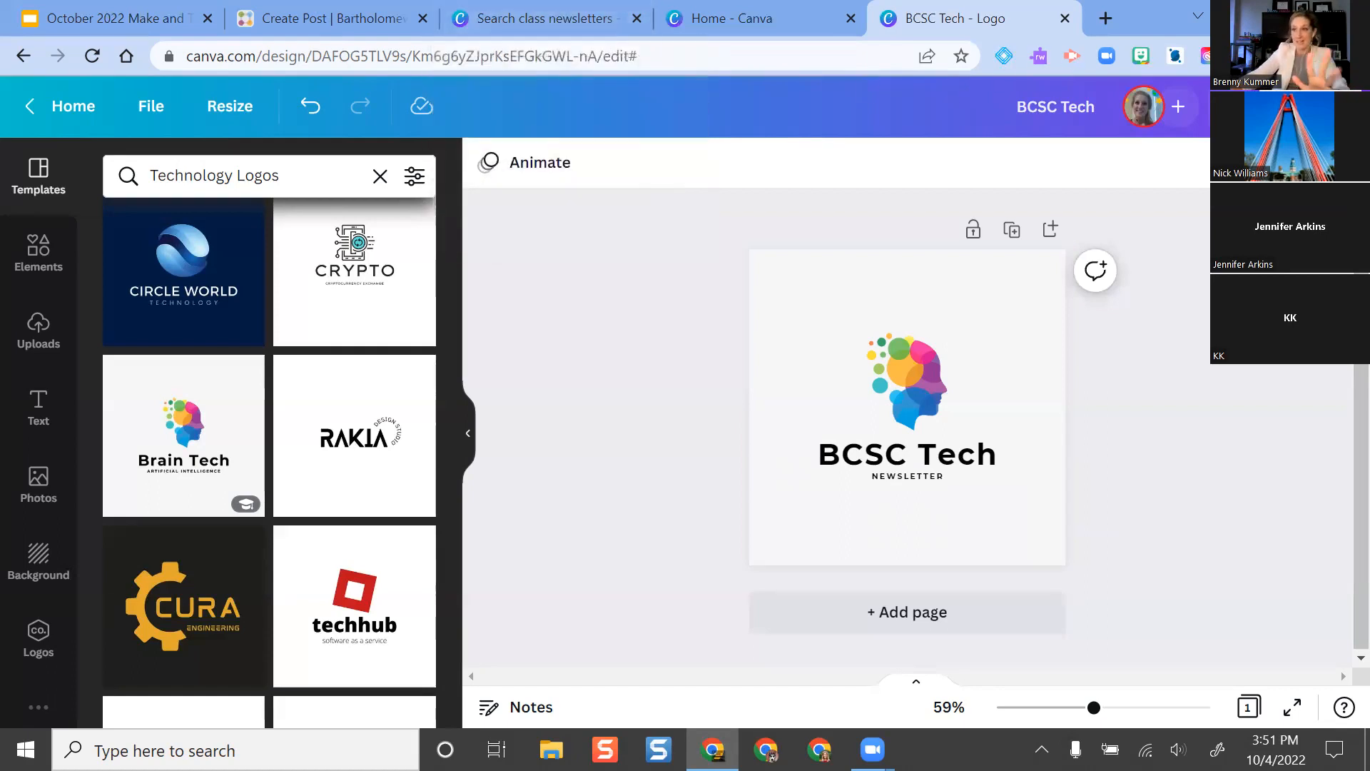
- Check the logo's sharing options and compare the logo with the 200 x 50 header image placeholder in the ParentSquare post
click(1311, 106)
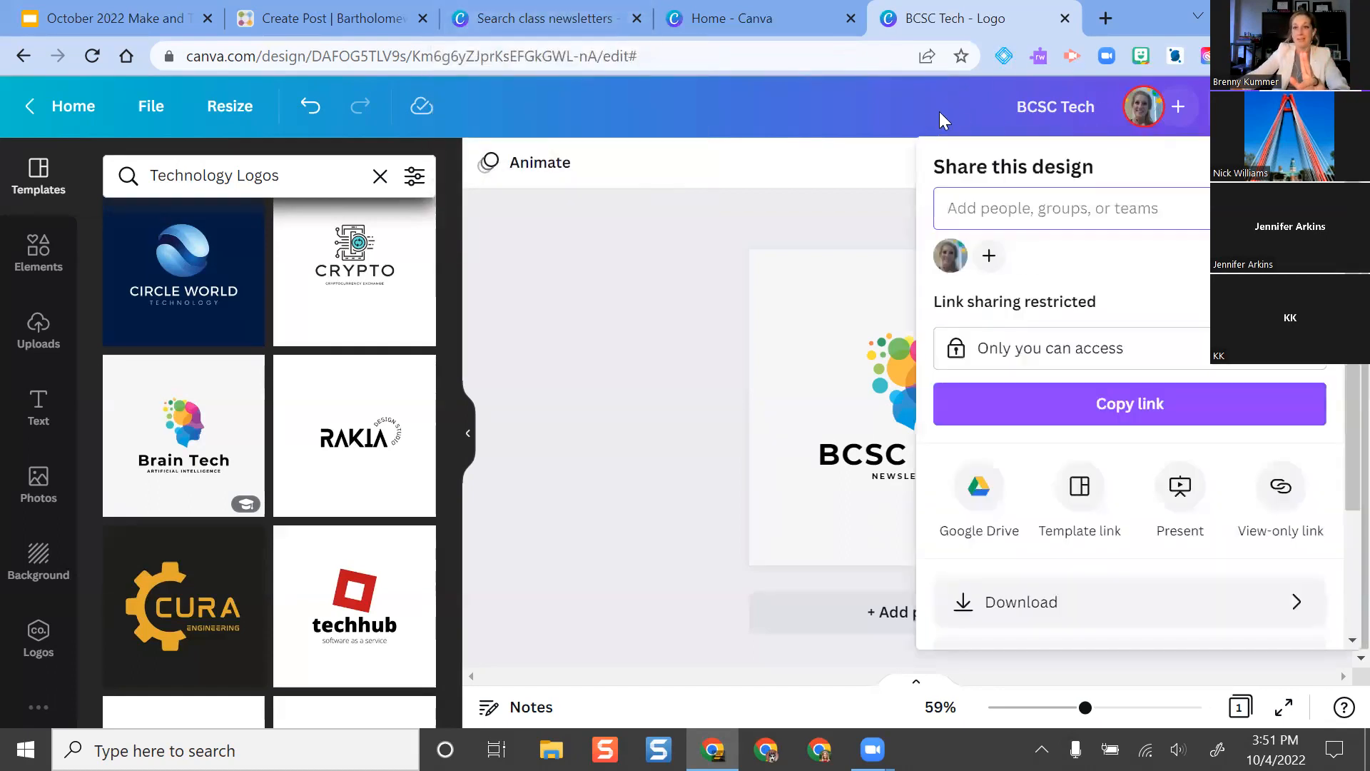
click(900, 112)
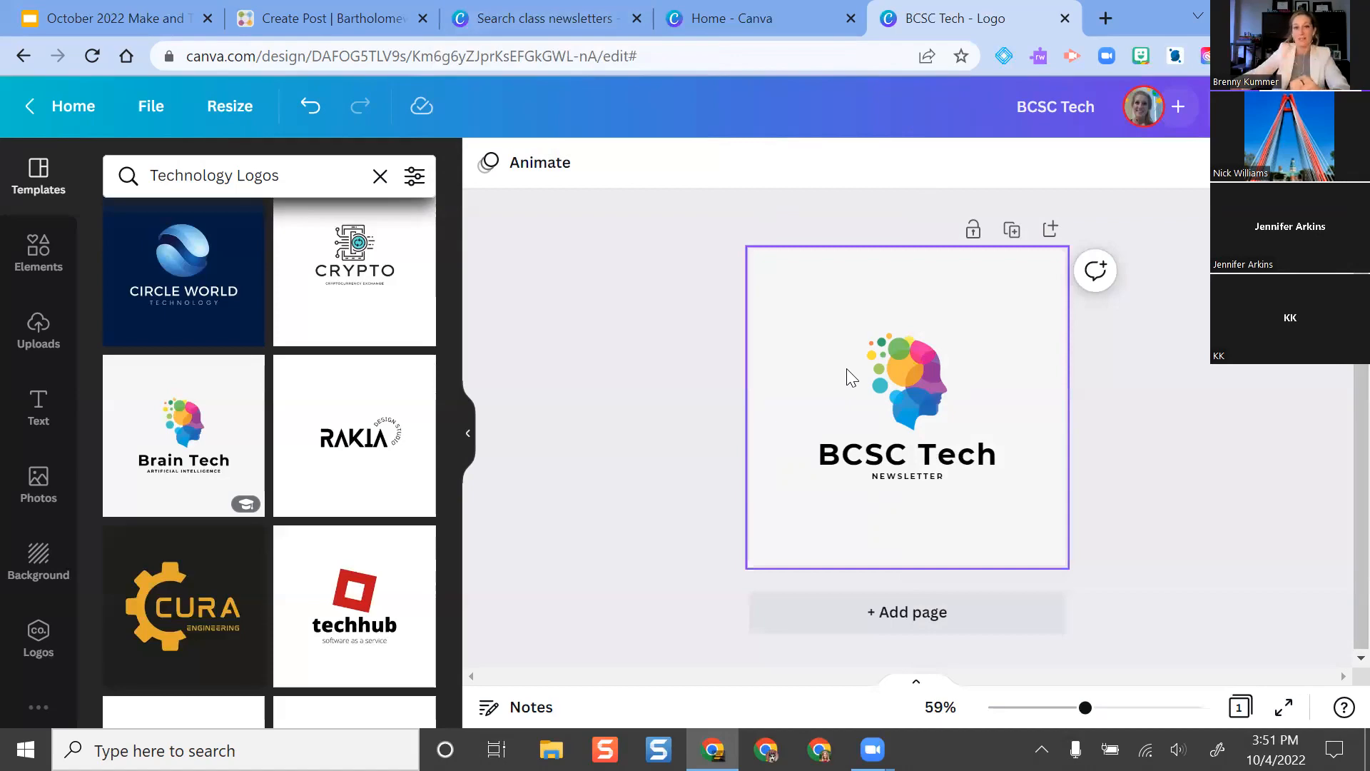
click(313, 18)
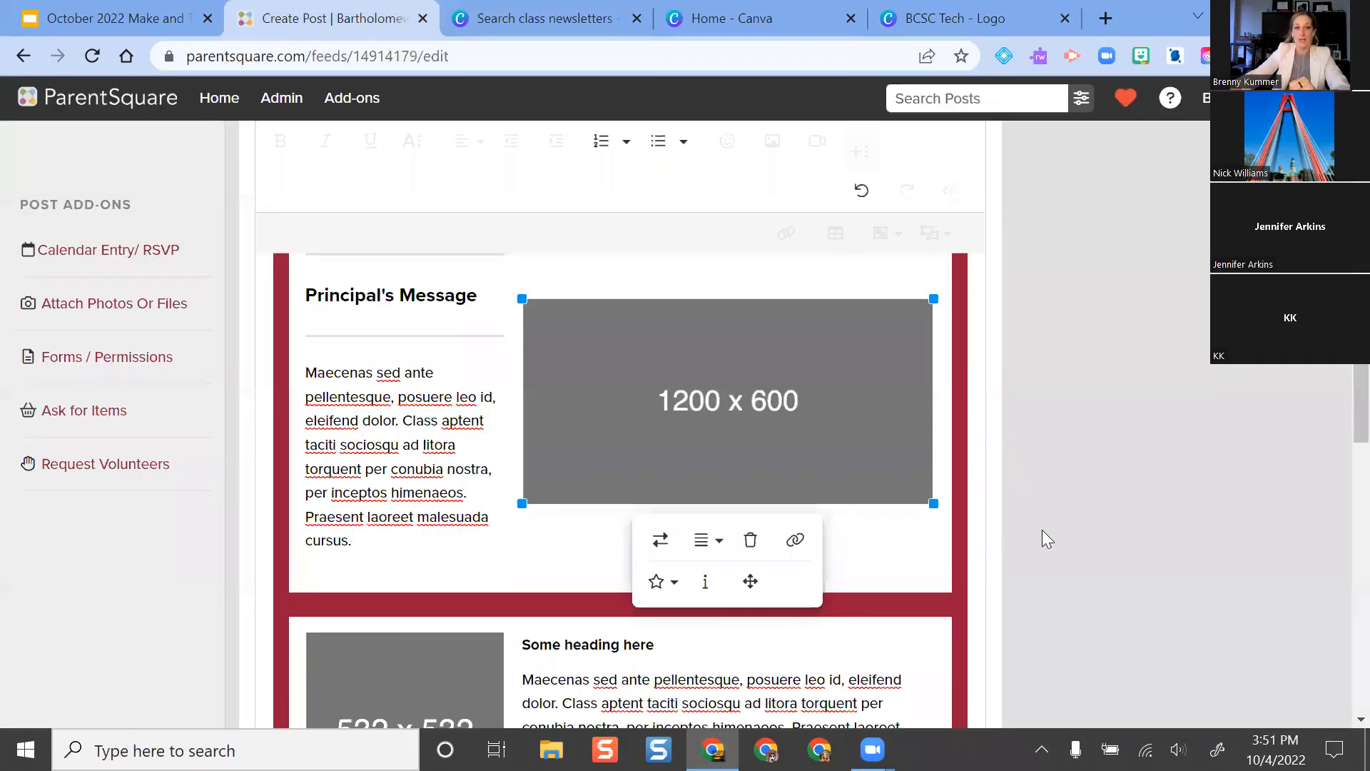
scroll(725, 426, up, 8)
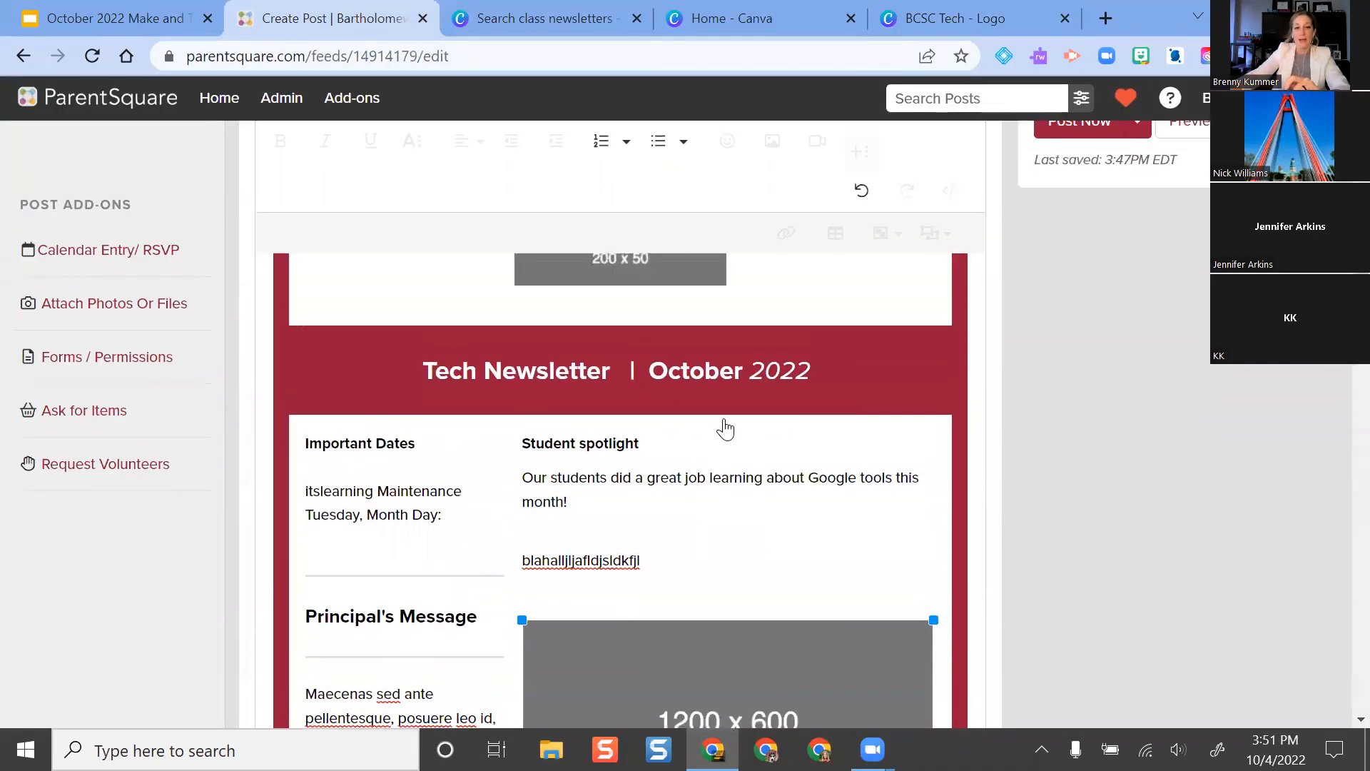
scroll(725, 426, down, 3)
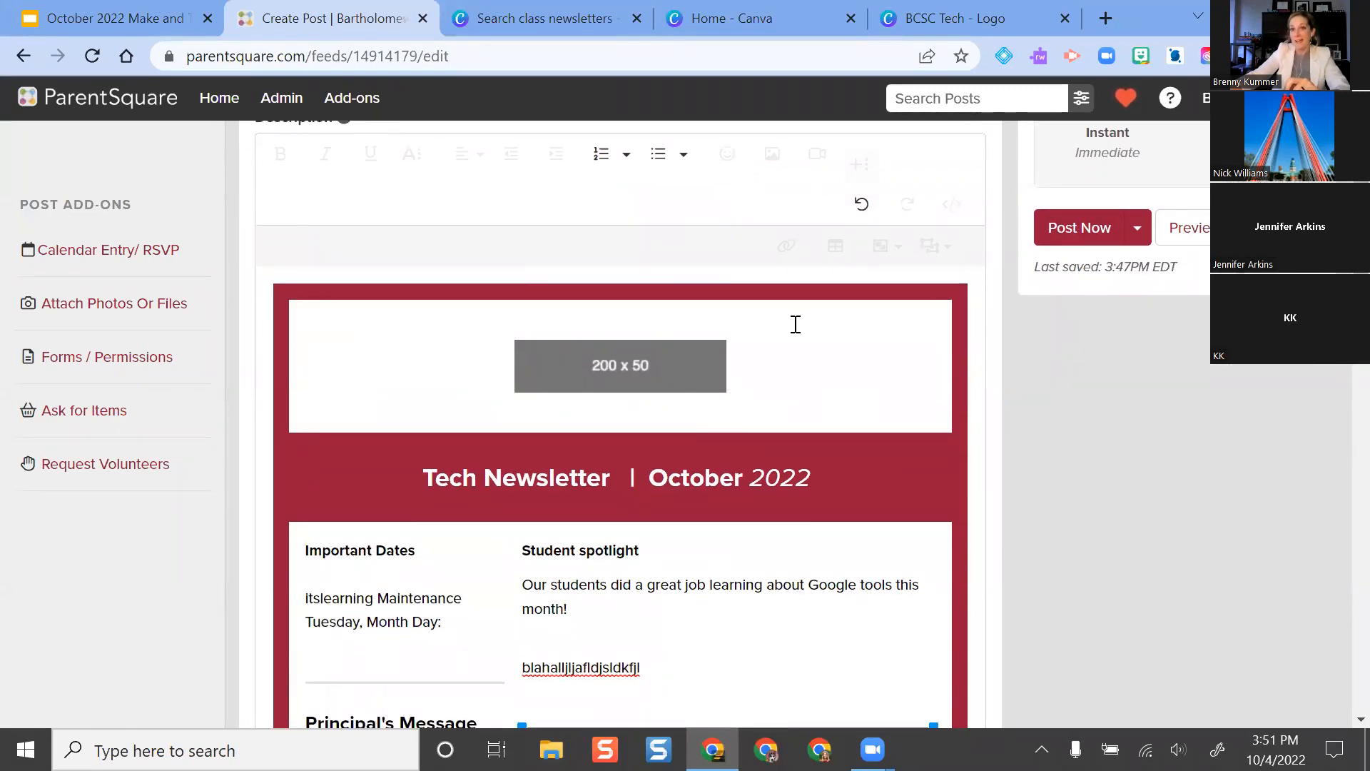
click(928, 17)
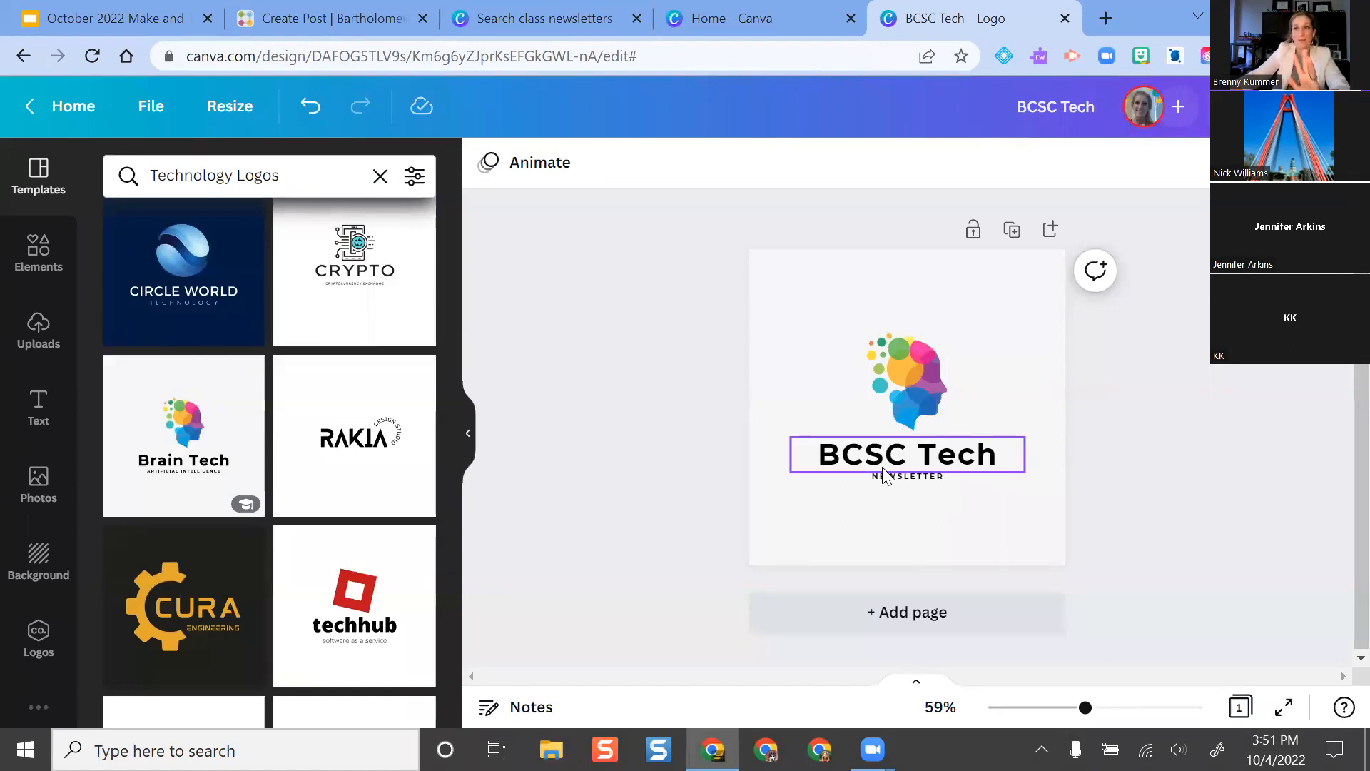
click(328, 18)
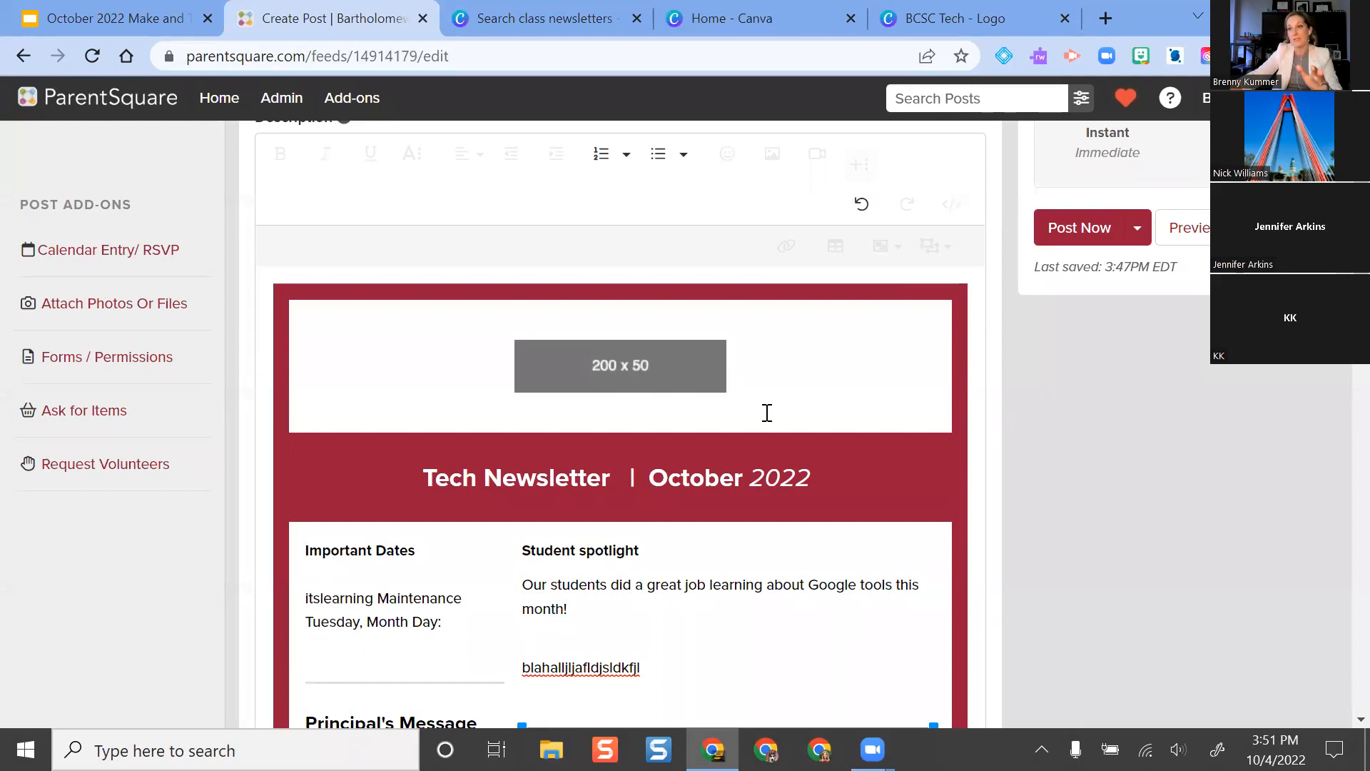
click(928, 18)
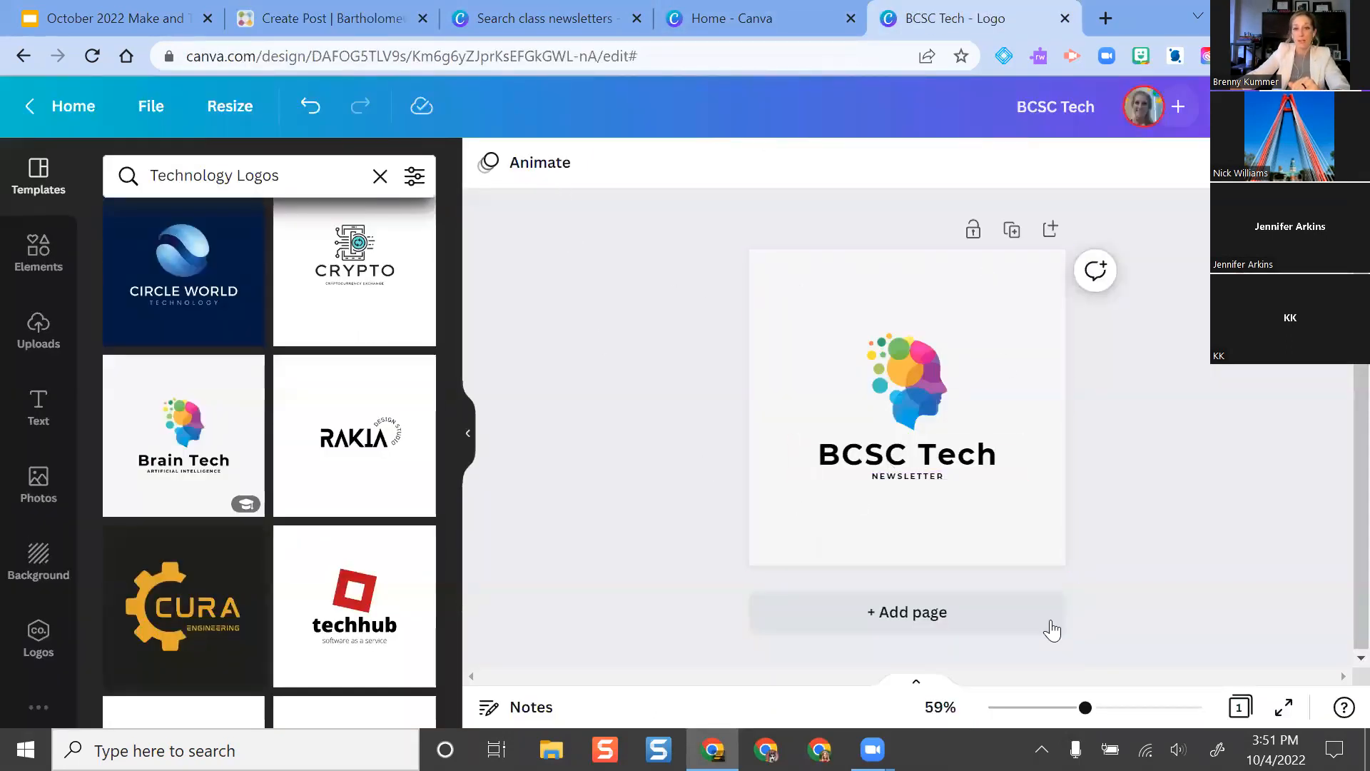
- Check the dimensions of the header image placeholder in the ParentSquare post and return to the logo design in Canva
click(742, 25)
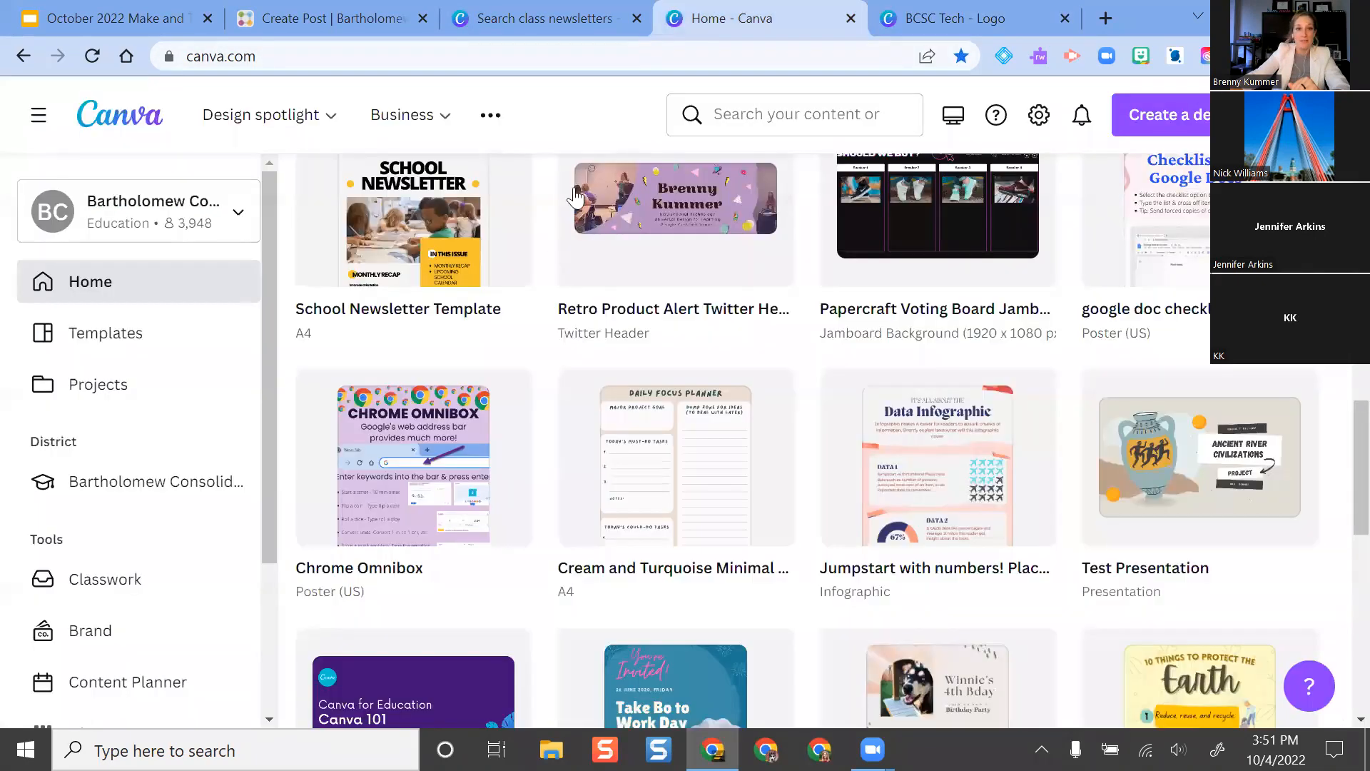
click(393, 21)
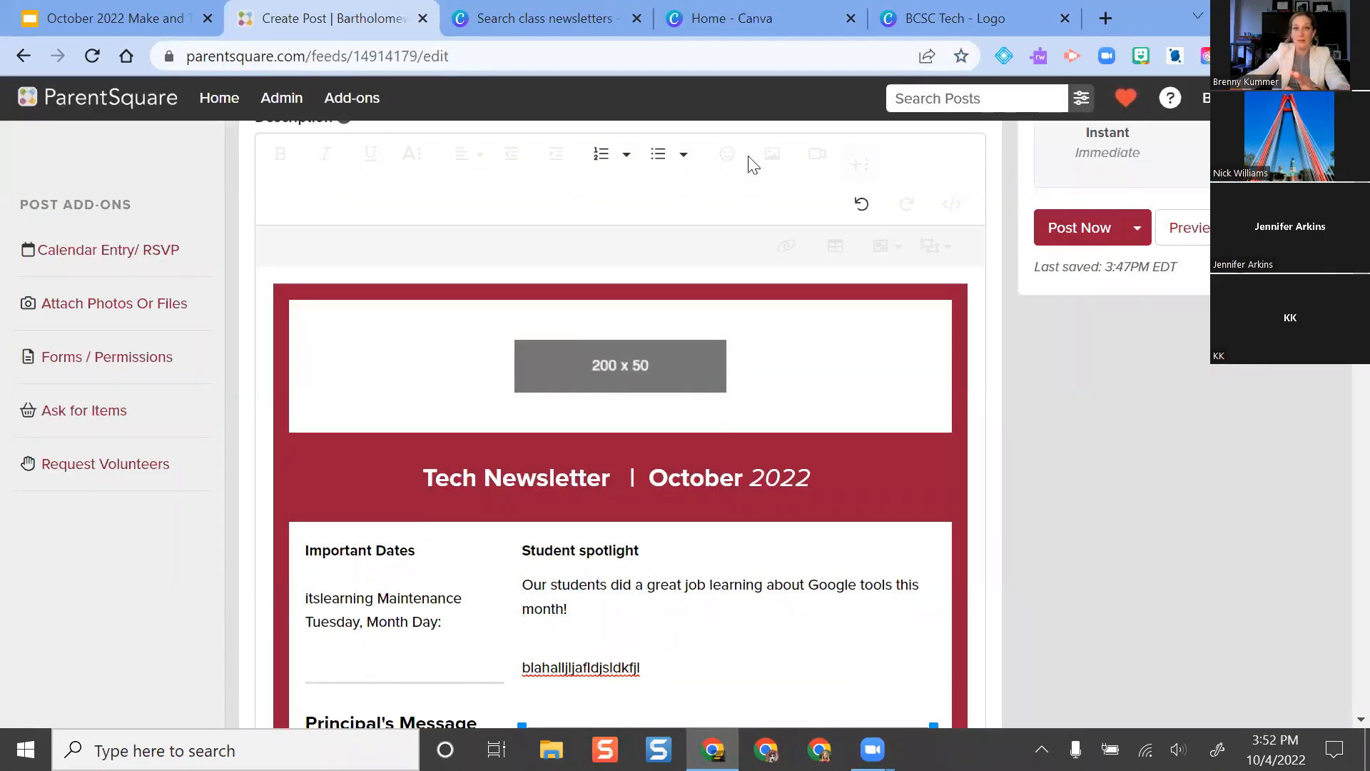
click(885, 12)
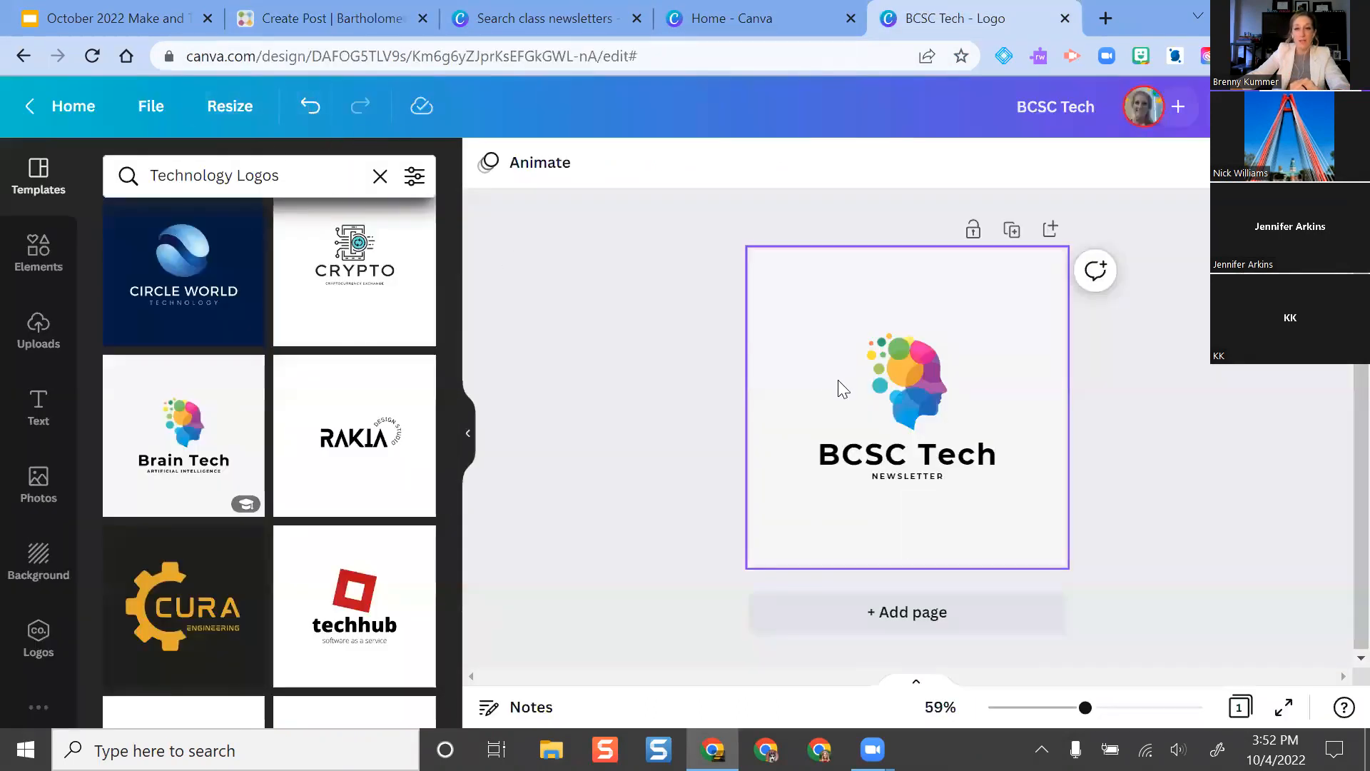
- Create a resized copy of the BCSC Tech logo with a custom size of 200 x 50 px
click(235, 112)
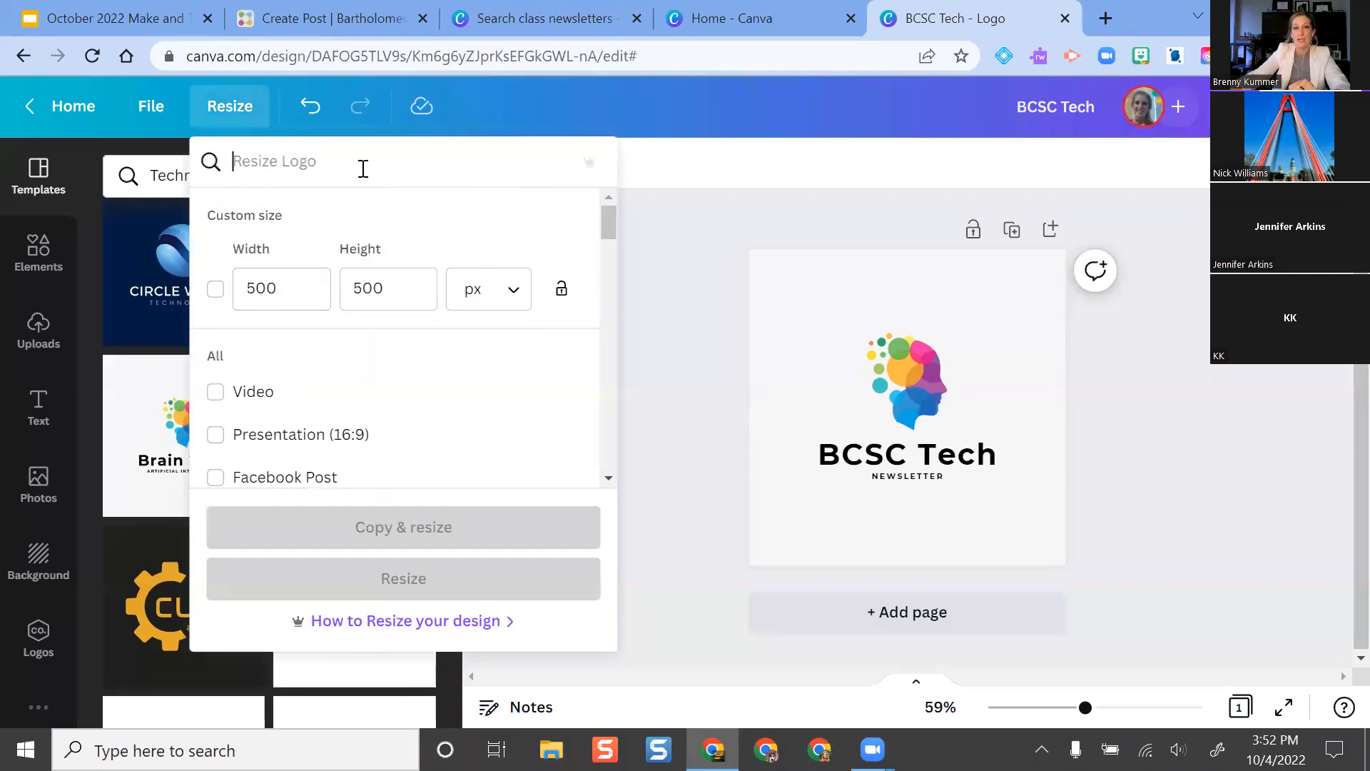
click(341, 10)
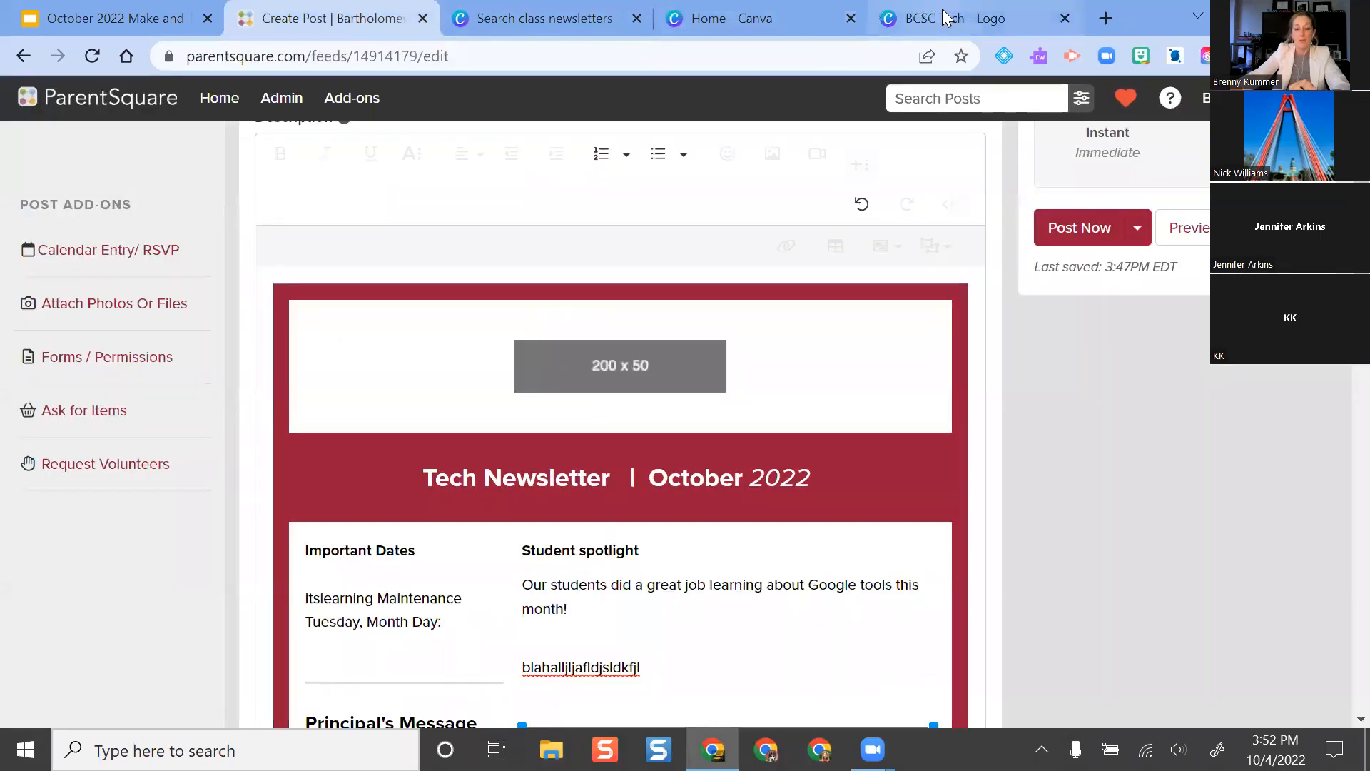
click(945, 16)
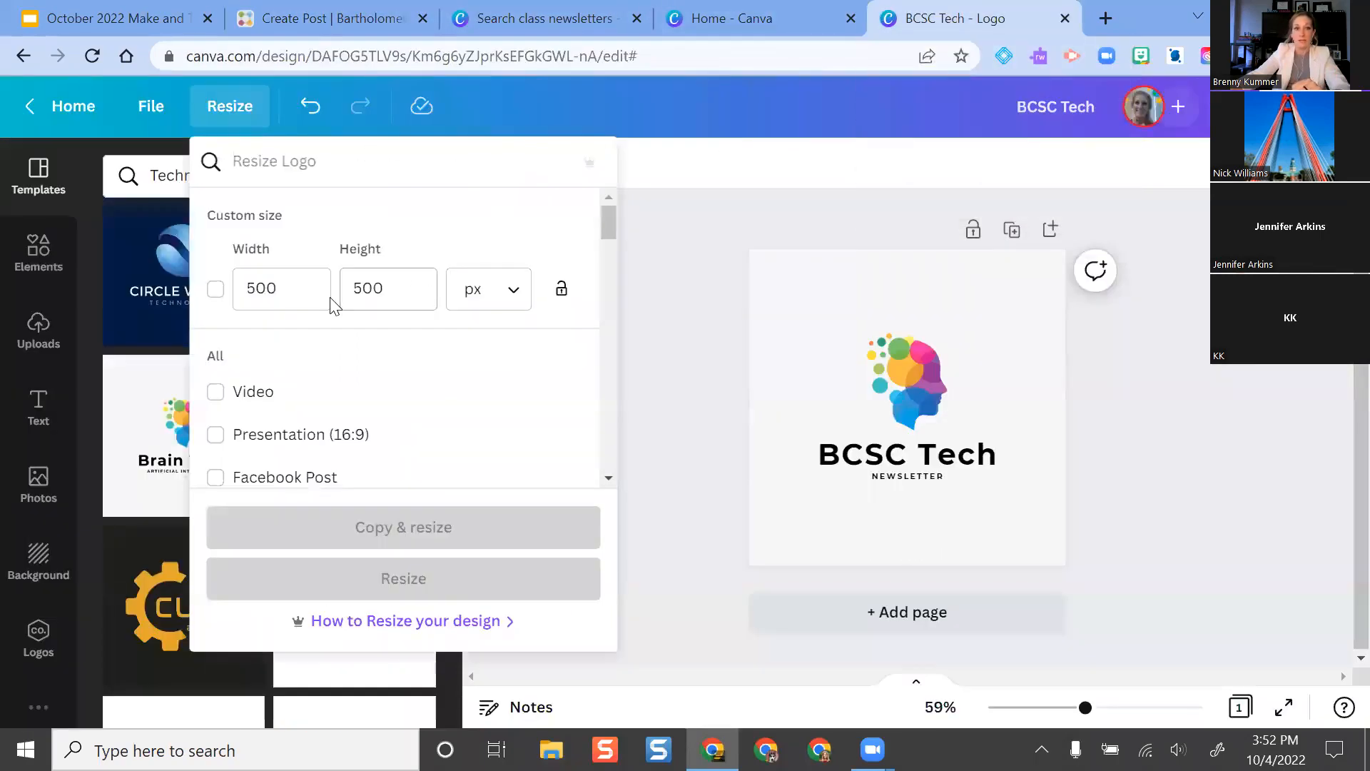
drag(325, 289, 77, 284)
key(BackSpace)
key(BackSpace)
key(BackSpace)
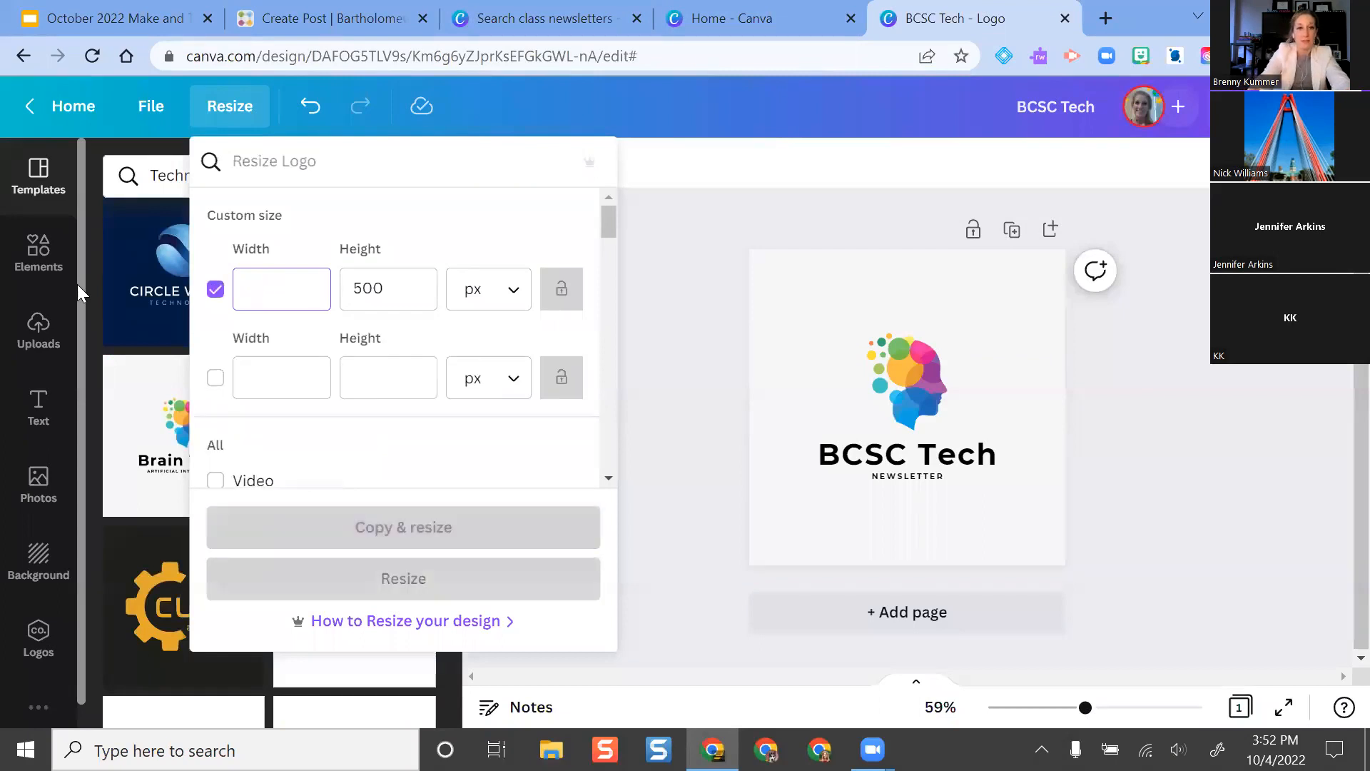
text(200)
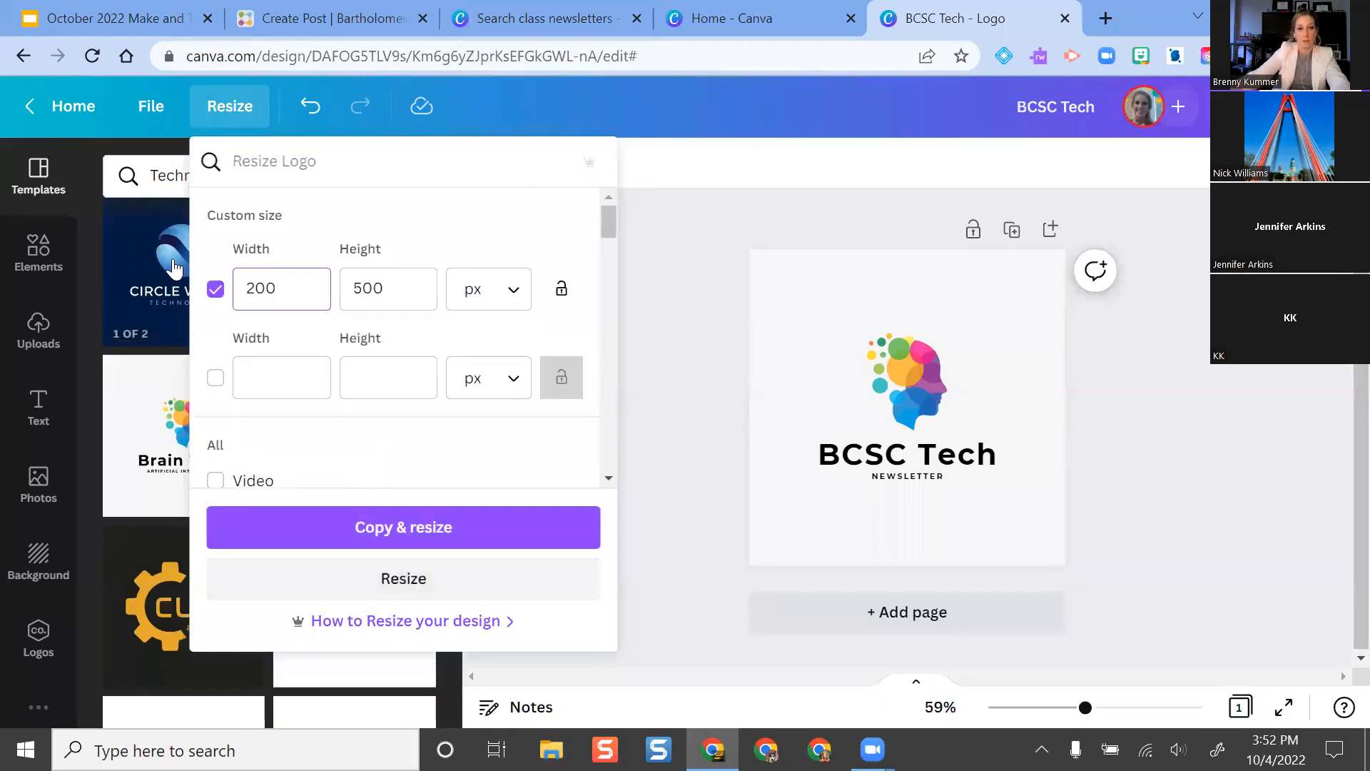
click(395, 282)
key(BackSpace)
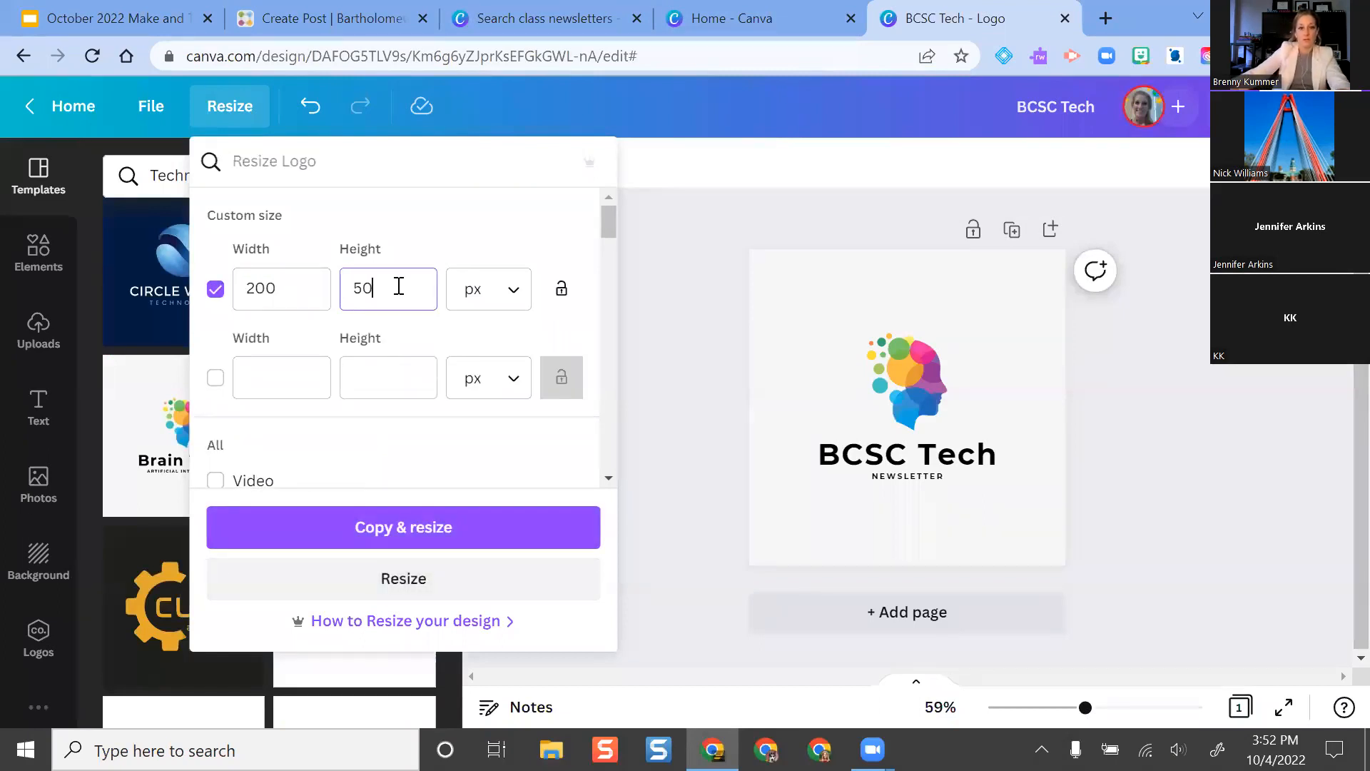
click(453, 527)
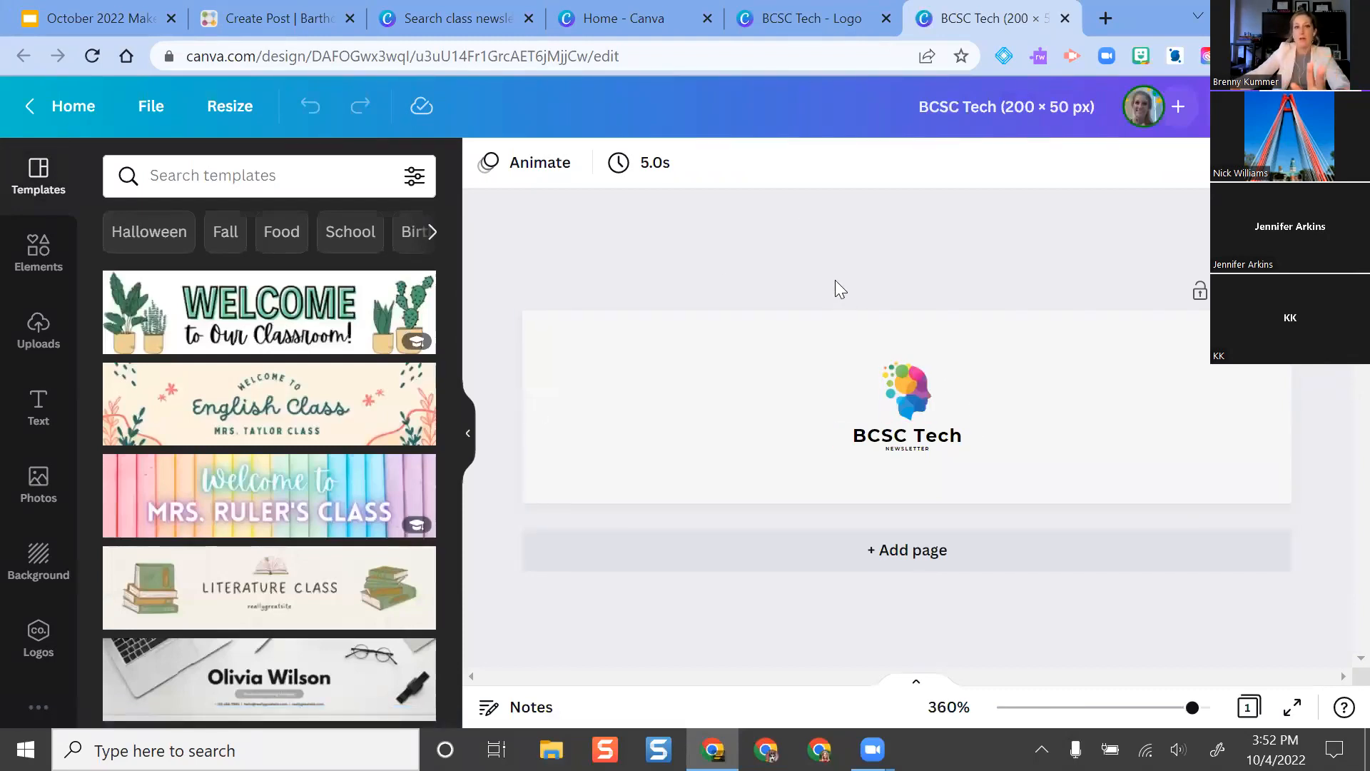
- Compare the resized logo with the ParentSquare header placeholder and browse Canva's banner templates for the resized design
click(311, 14)
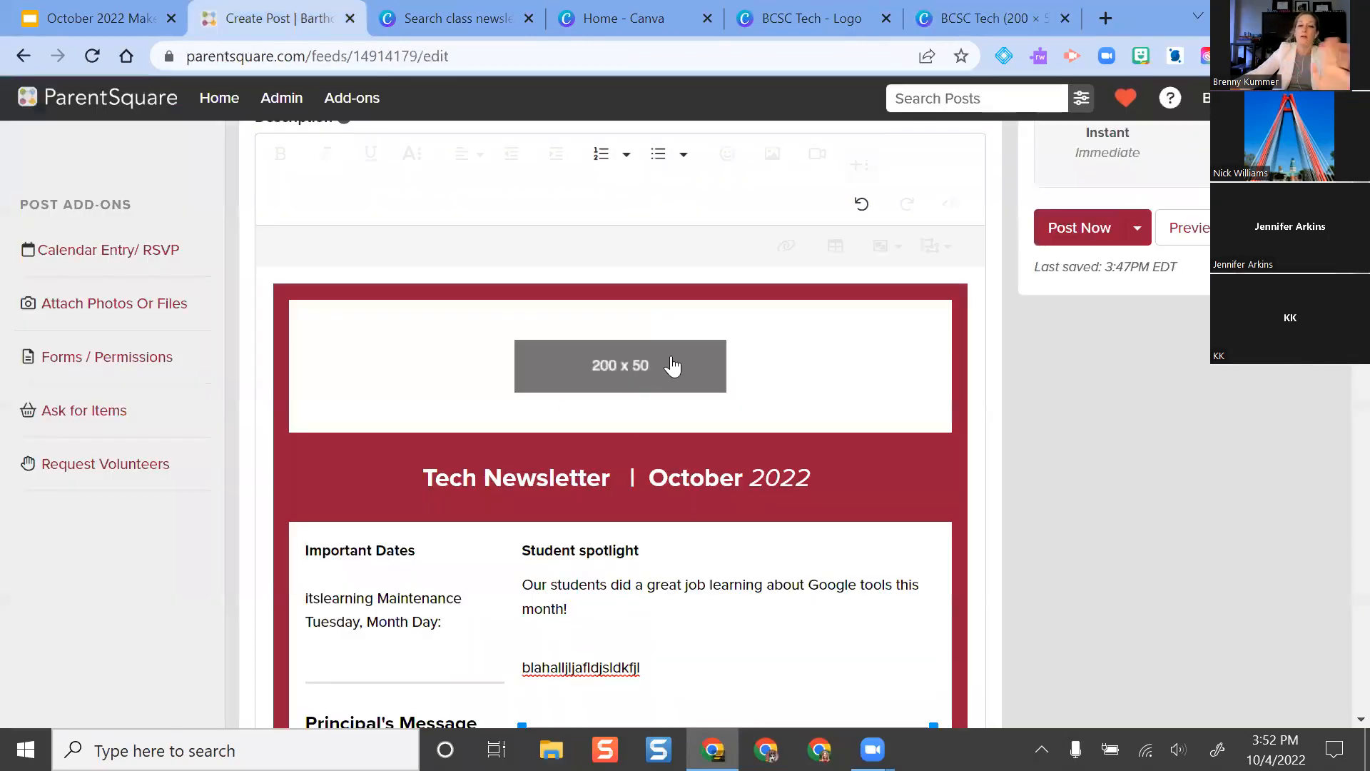
click(1019, 18)
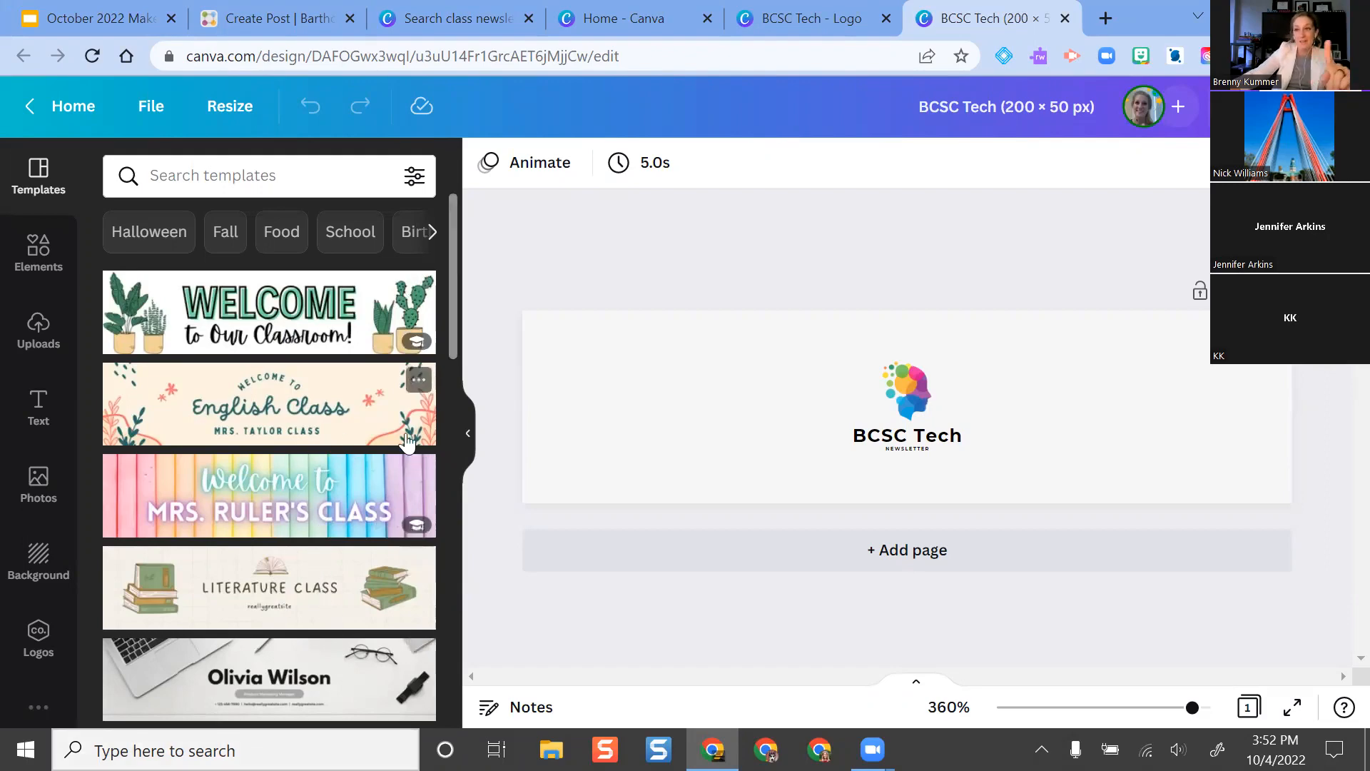
scroll(305, 243, down, 3)
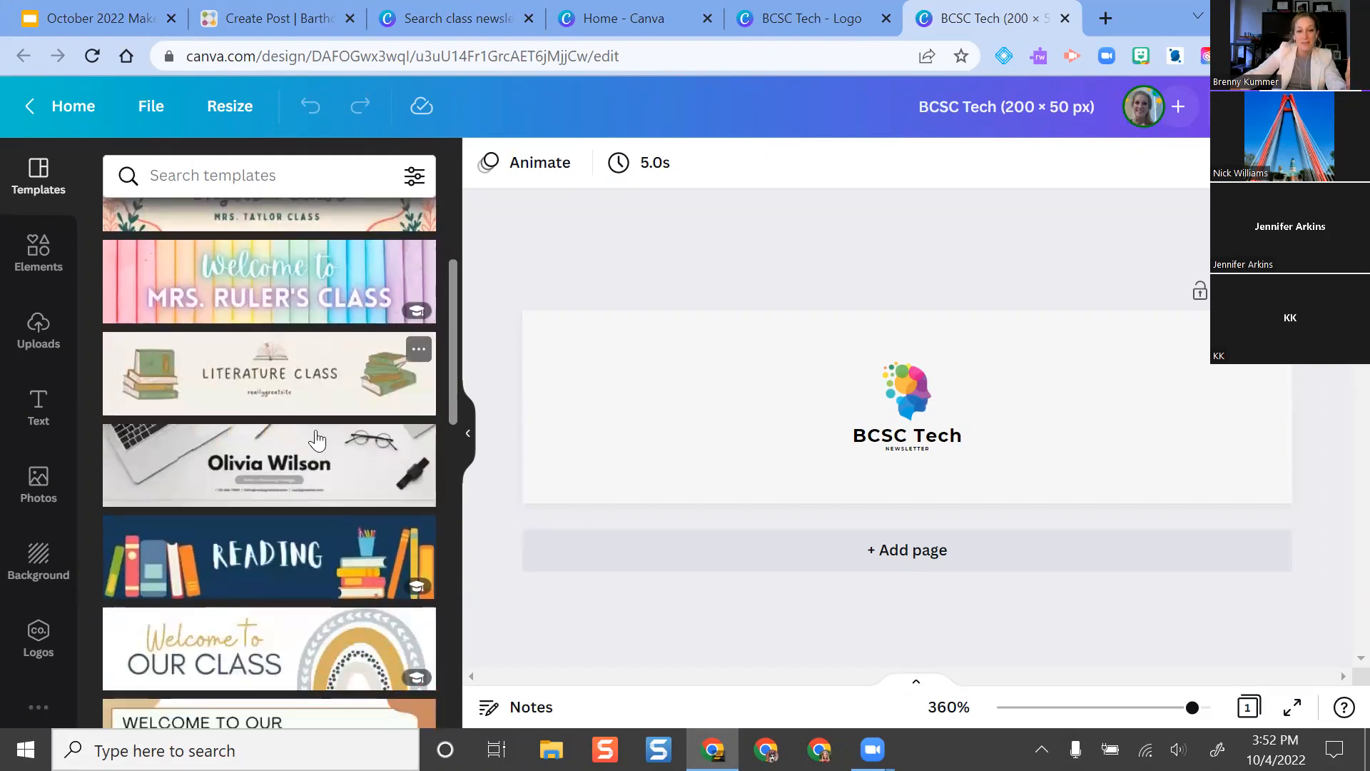
scroll(314, 471, down, 3)
scroll(315, 471, down, 3)
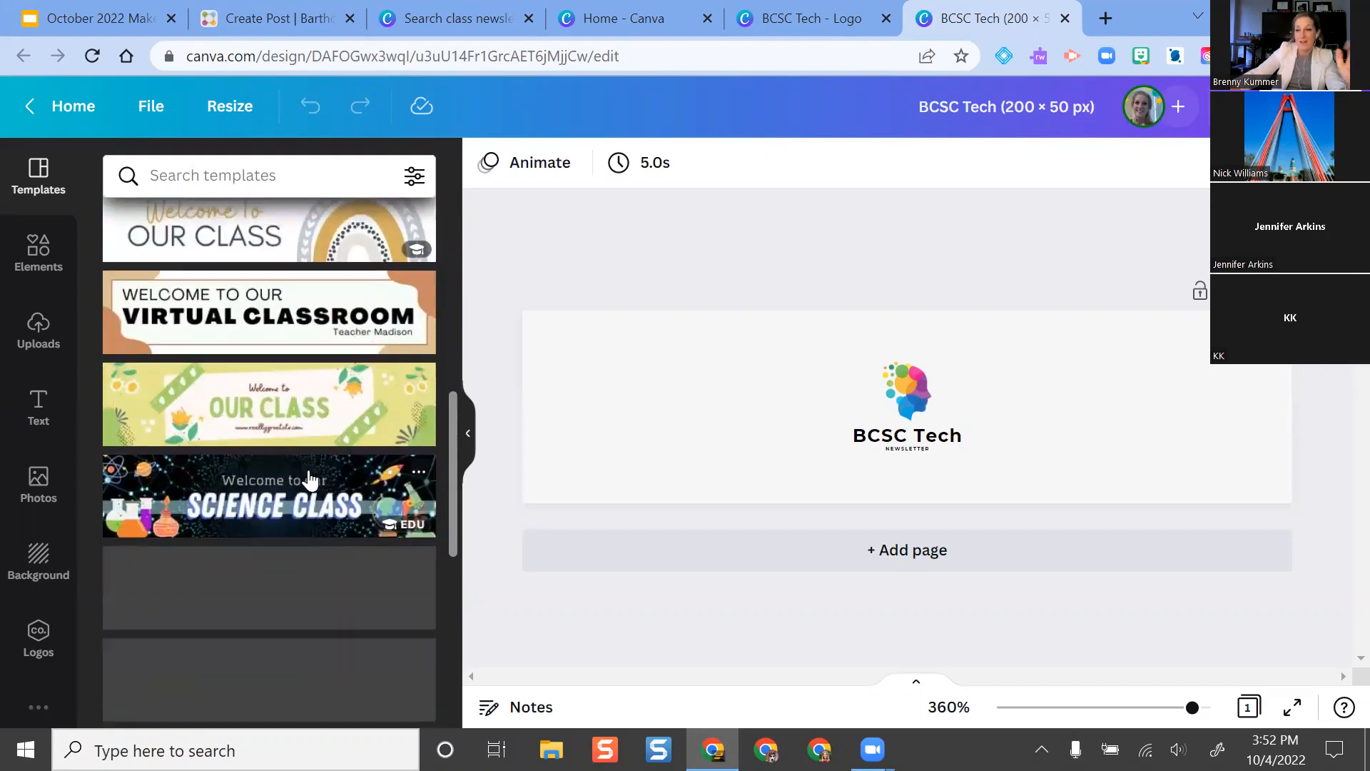
scroll(303, 493, down, 3)
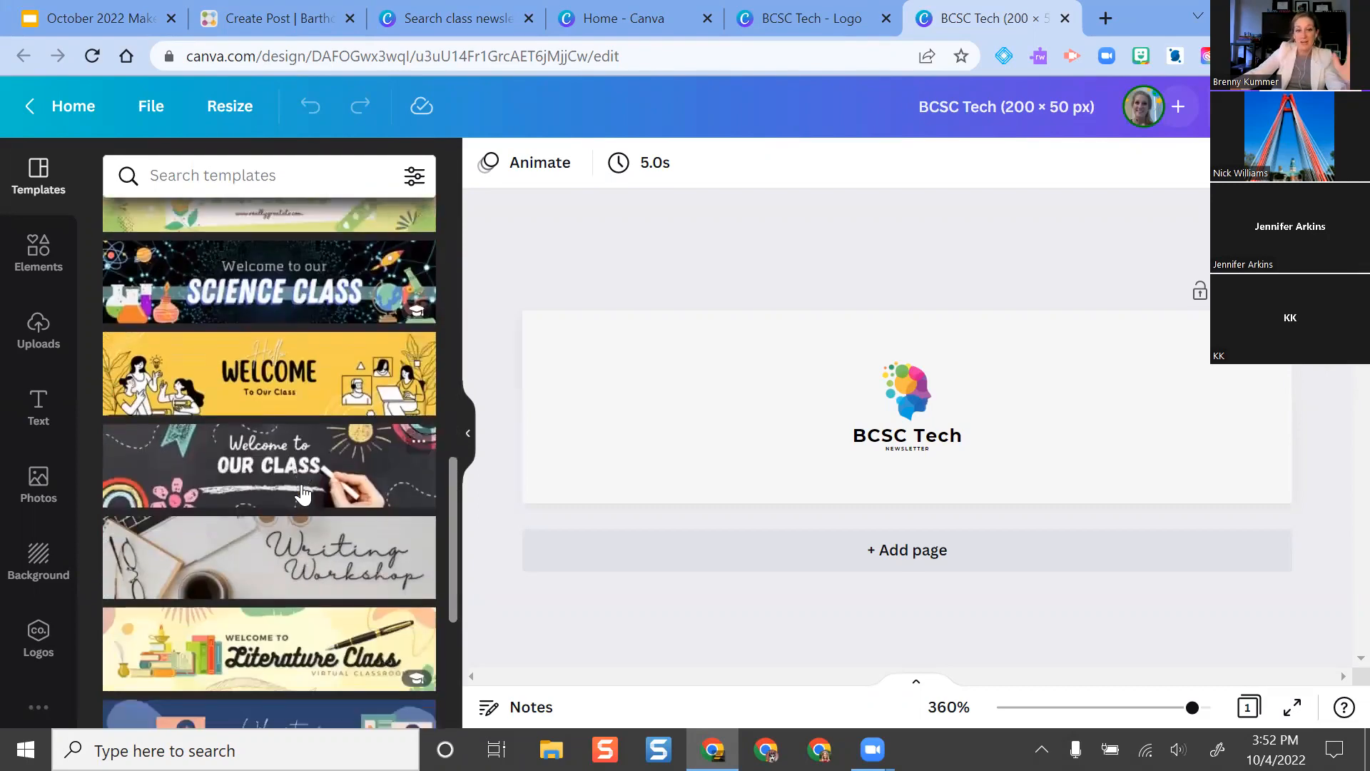
scroll(303, 492, down, 4)
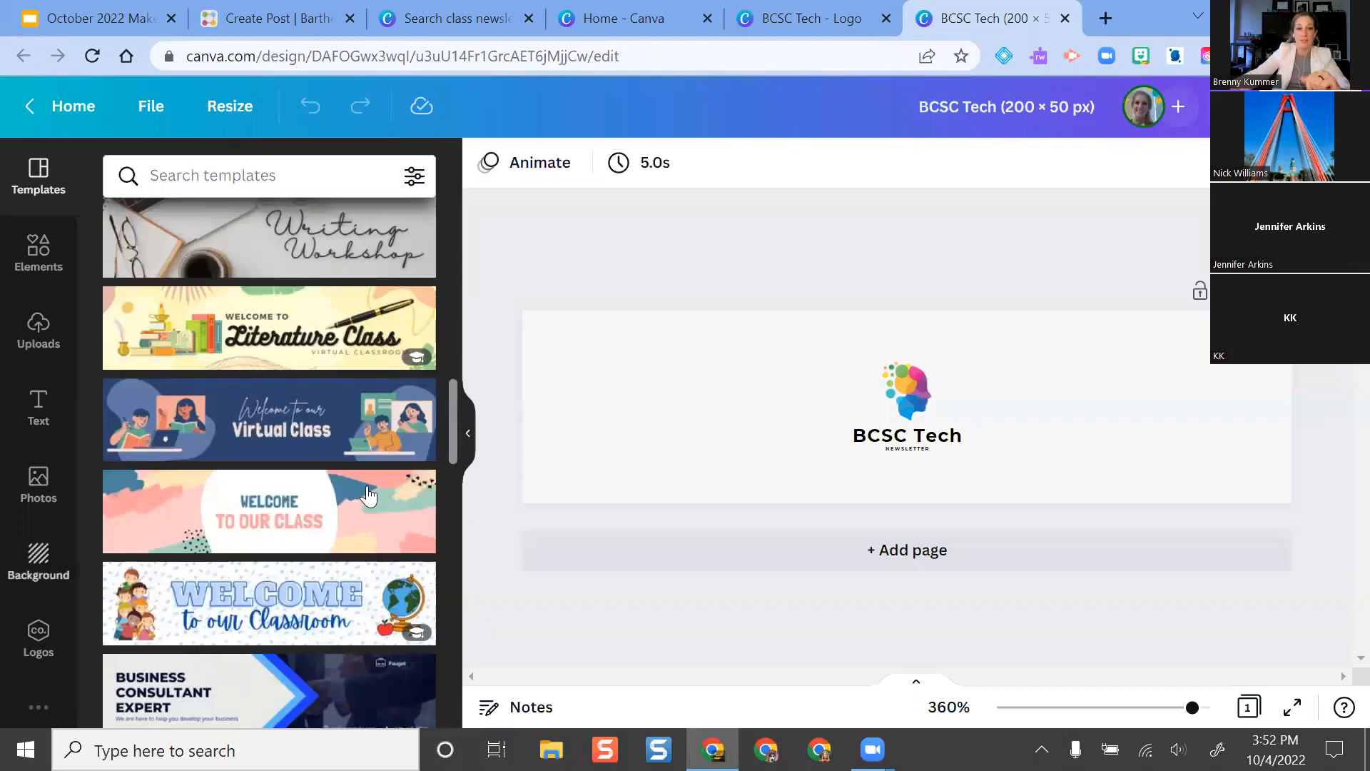
scroll(283, 504, down, 3)
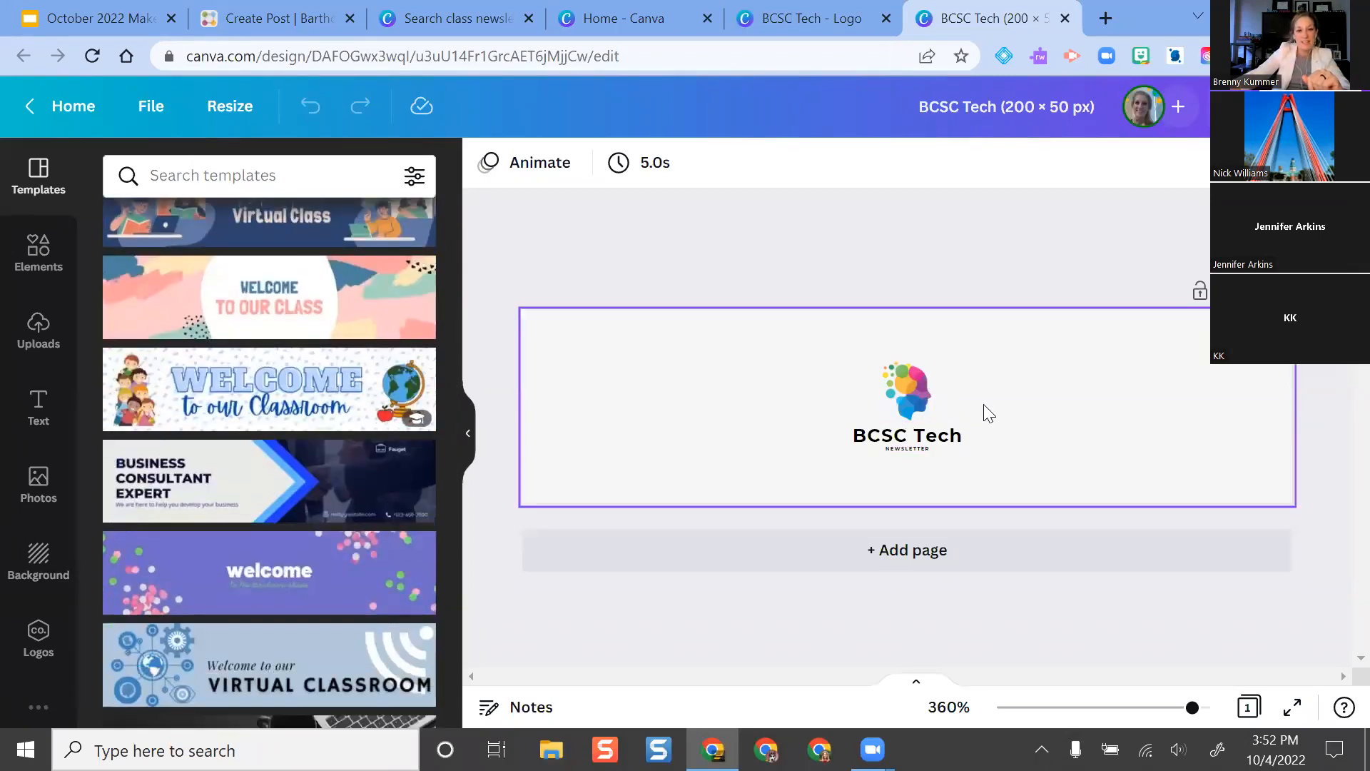
scroll(283, 388, down, 4)
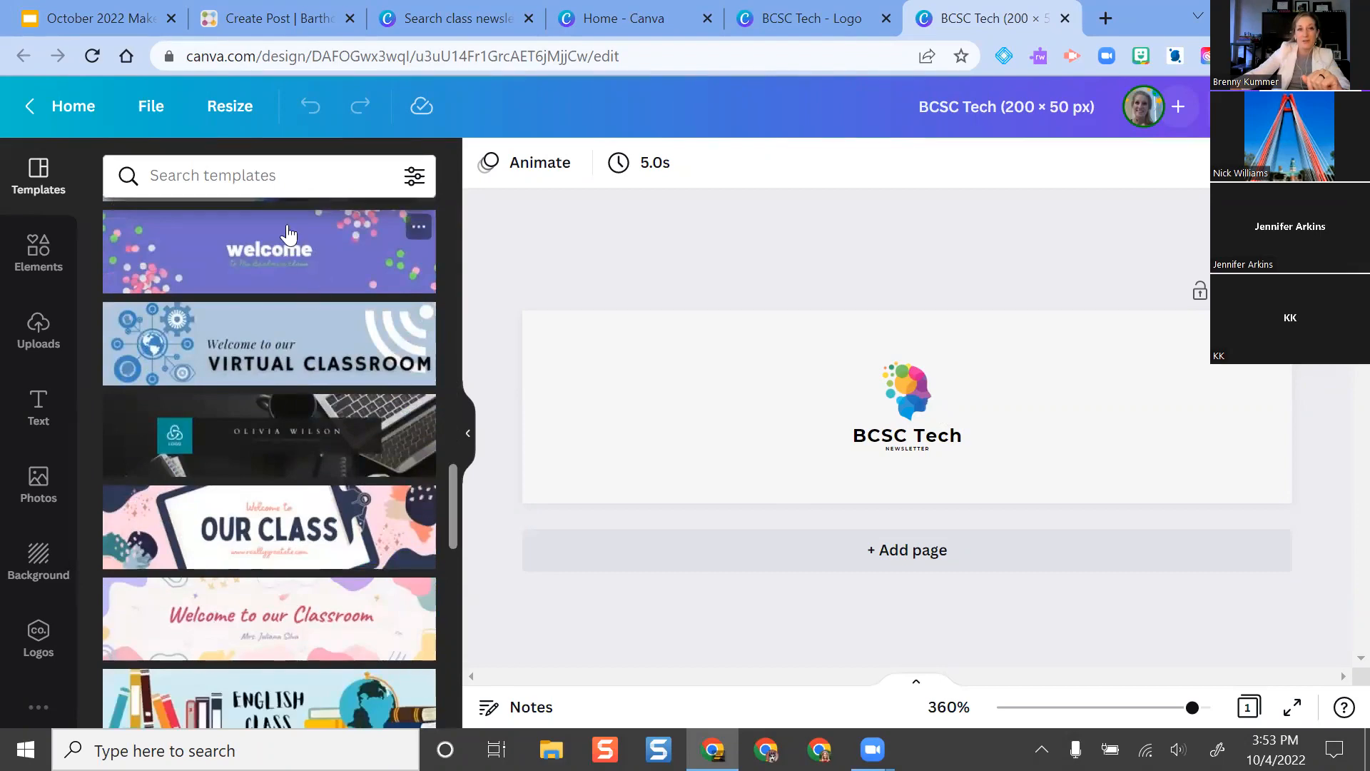
scroll(297, 545, down, 4)
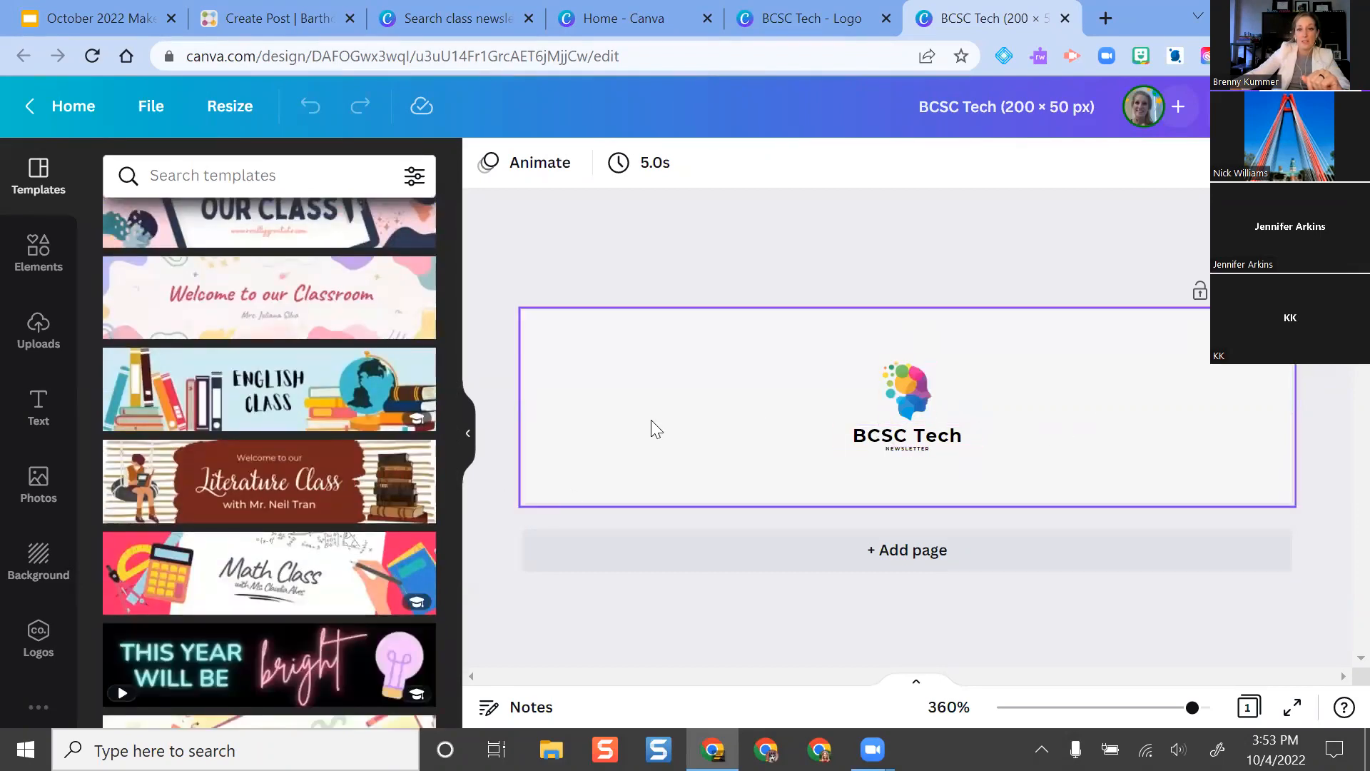
scroll(247, 499, up, 10)
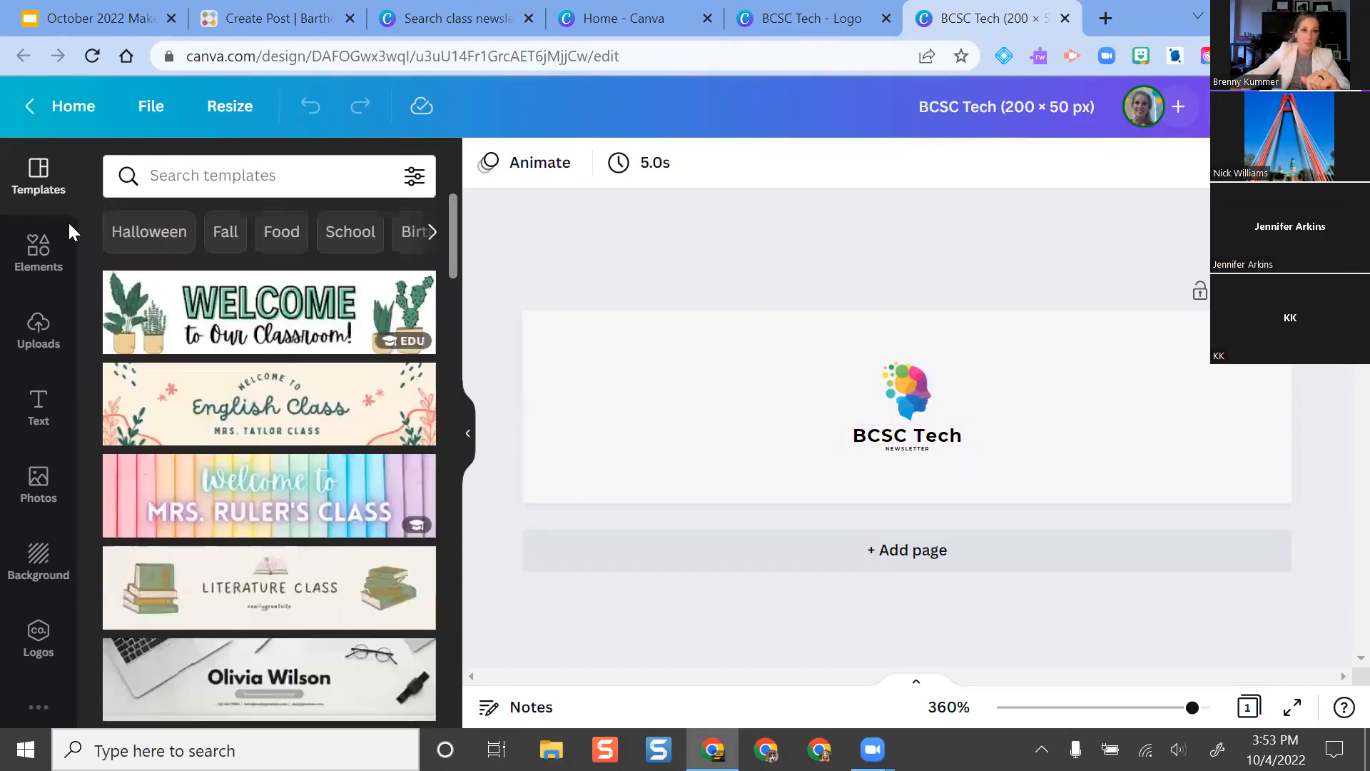
- Replace the current page with the light desk banner template showing a laptop, glasses and a watch
scroll(336, 405, down, 2)
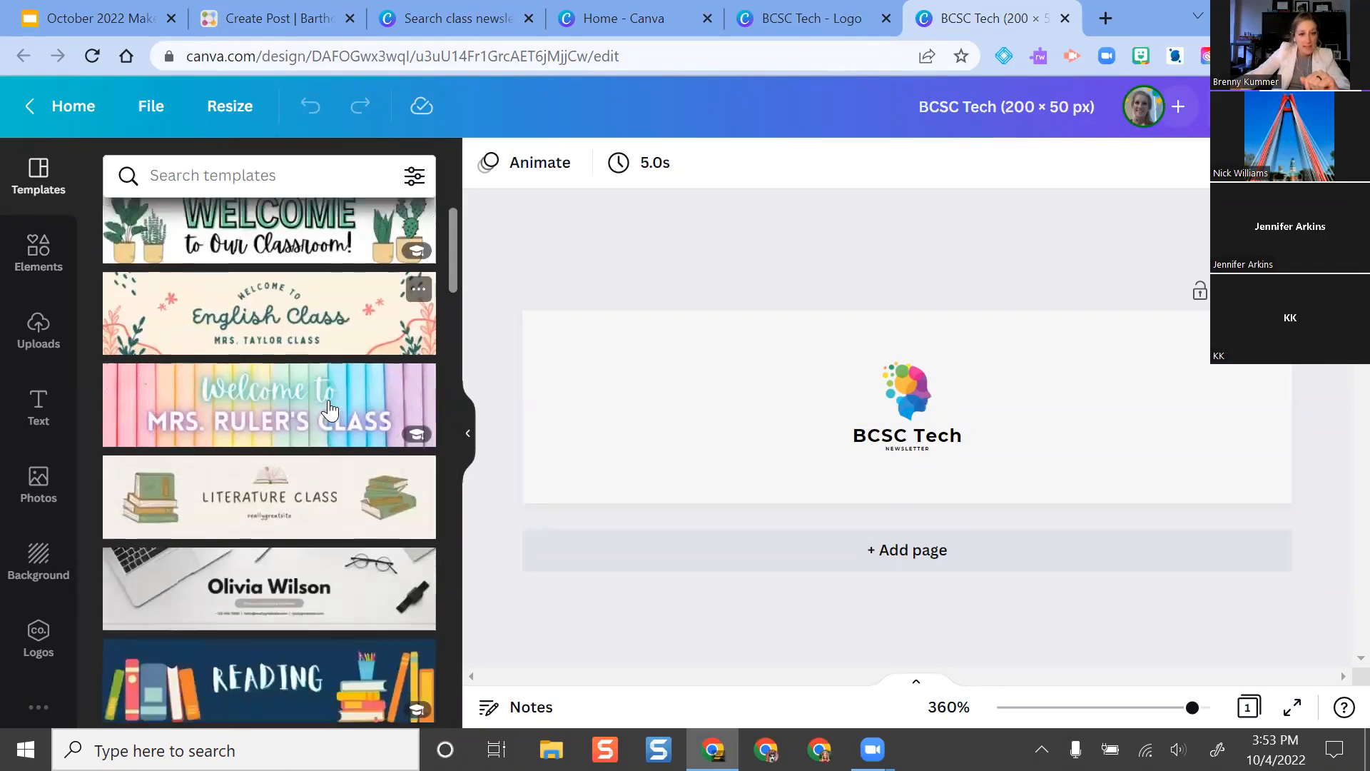
click(261, 556)
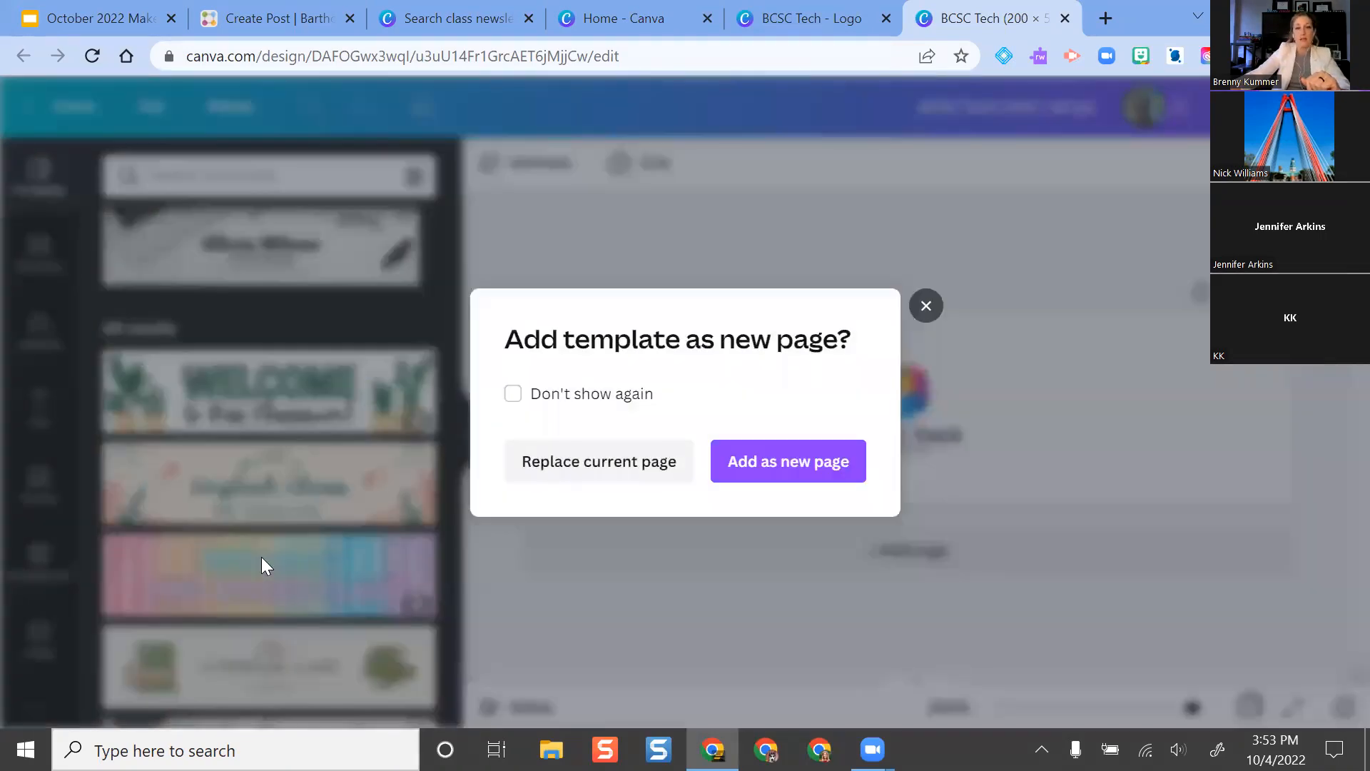
click(635, 459)
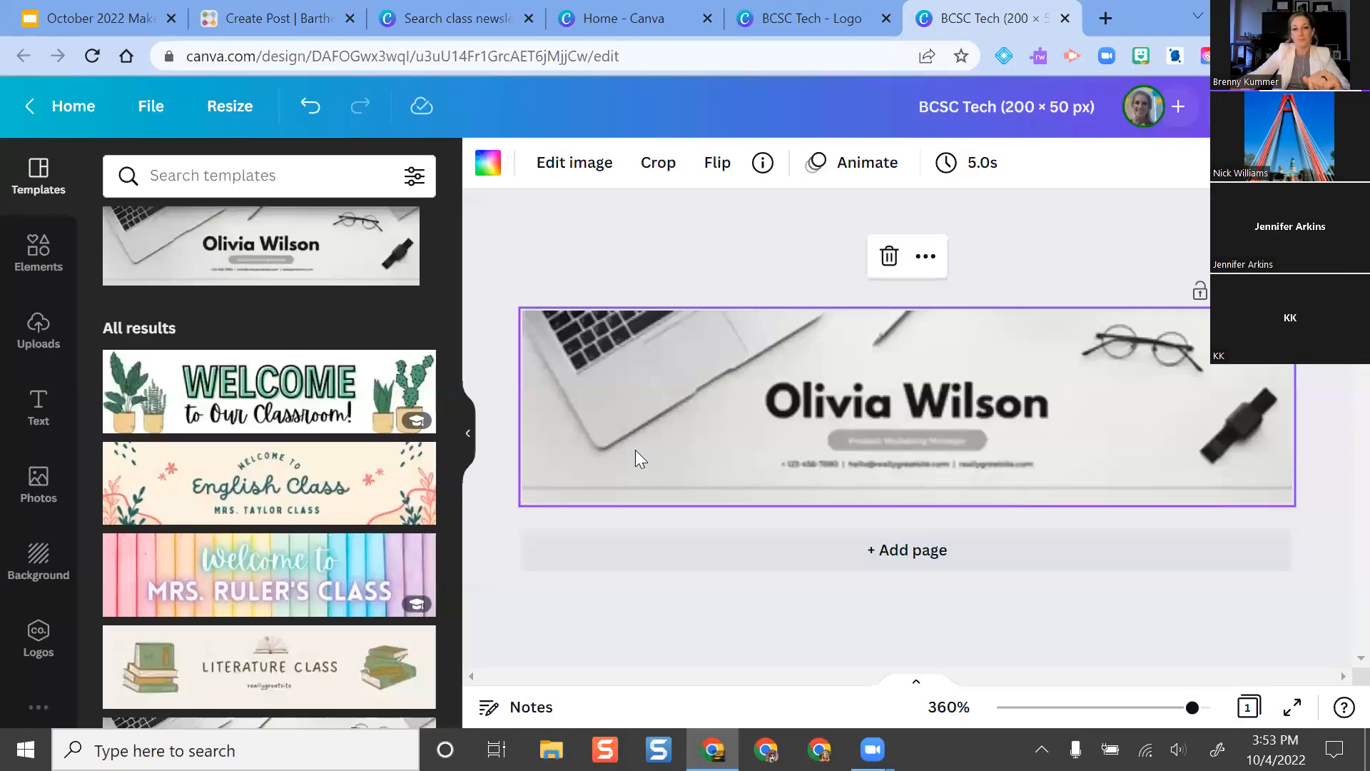
- Replace the banner's main title with "BCSC Tech" and the text in the grey label beneath it with "Newsletter"
double_click(862, 383)
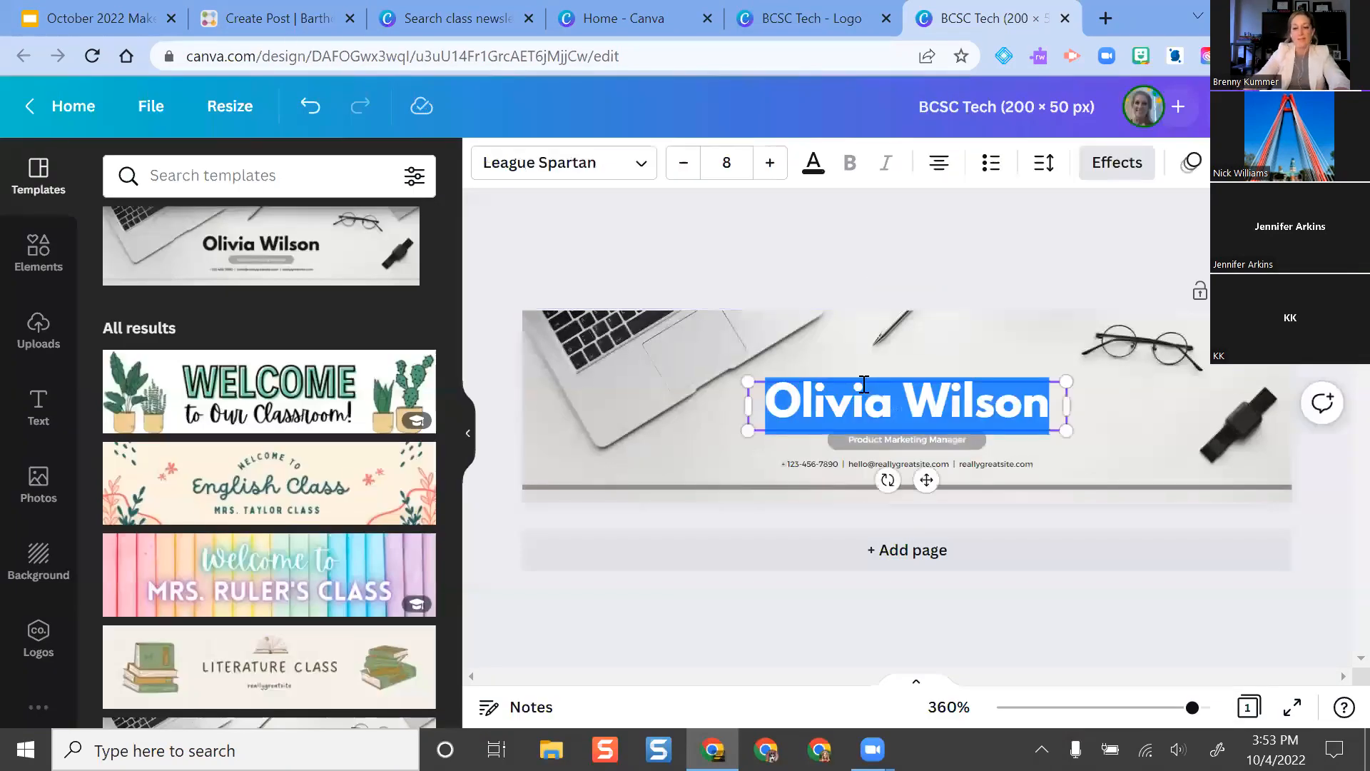
text(BCSC Tech)
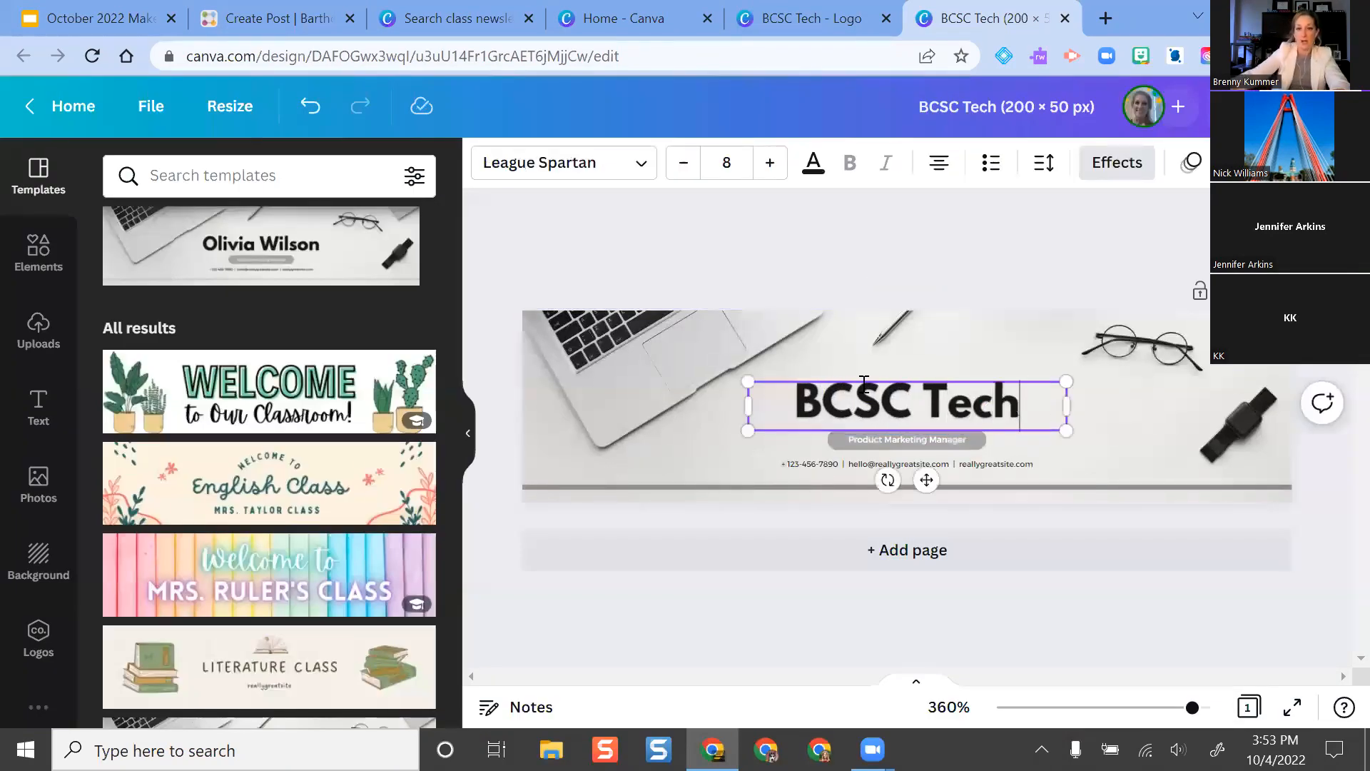
click(908, 439)
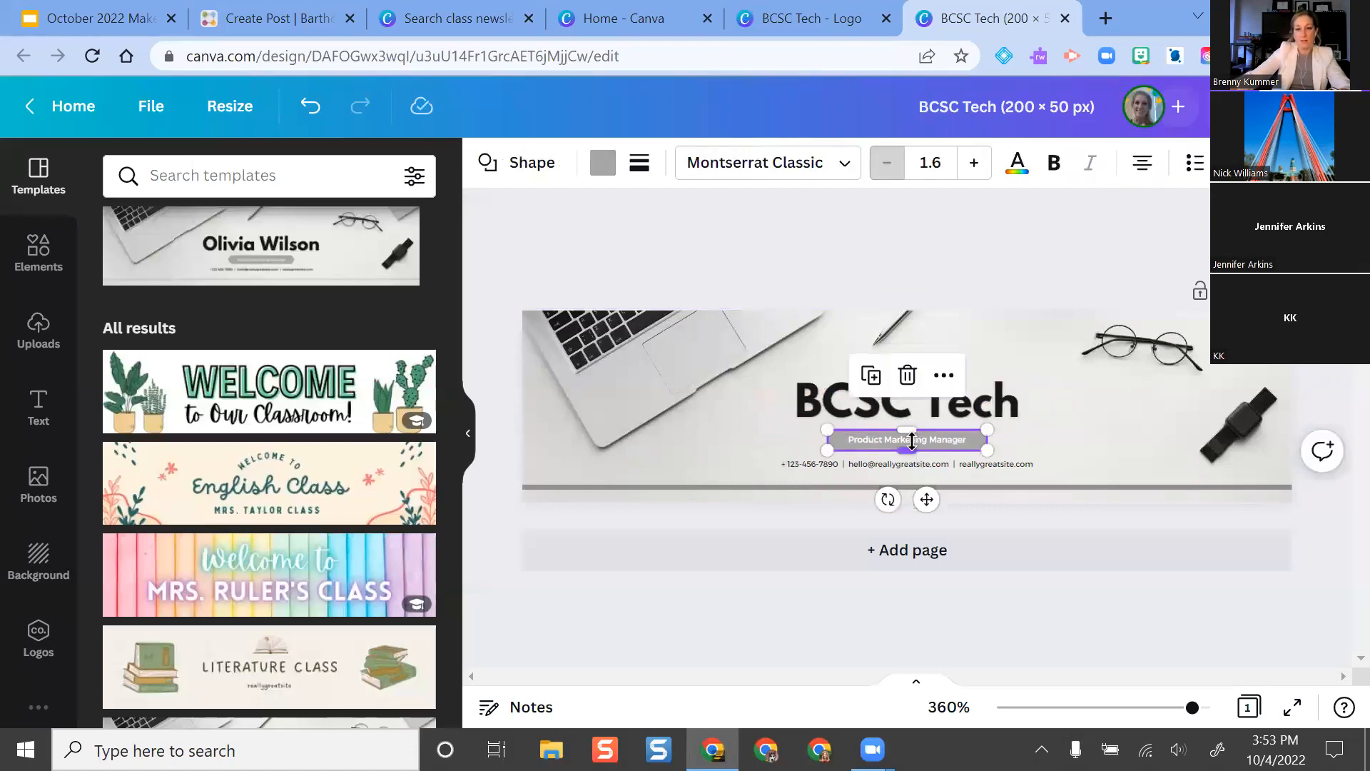
double_click(861, 439)
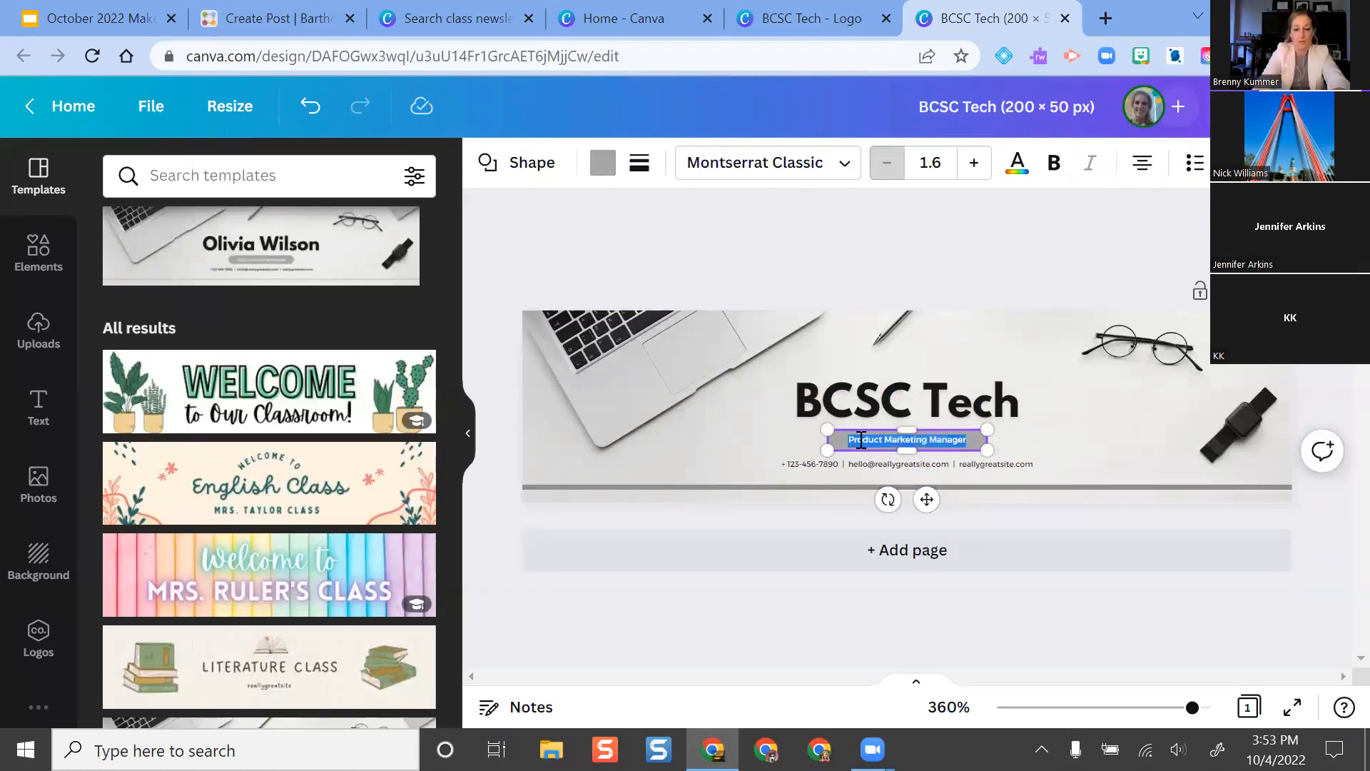
text(Newslette)
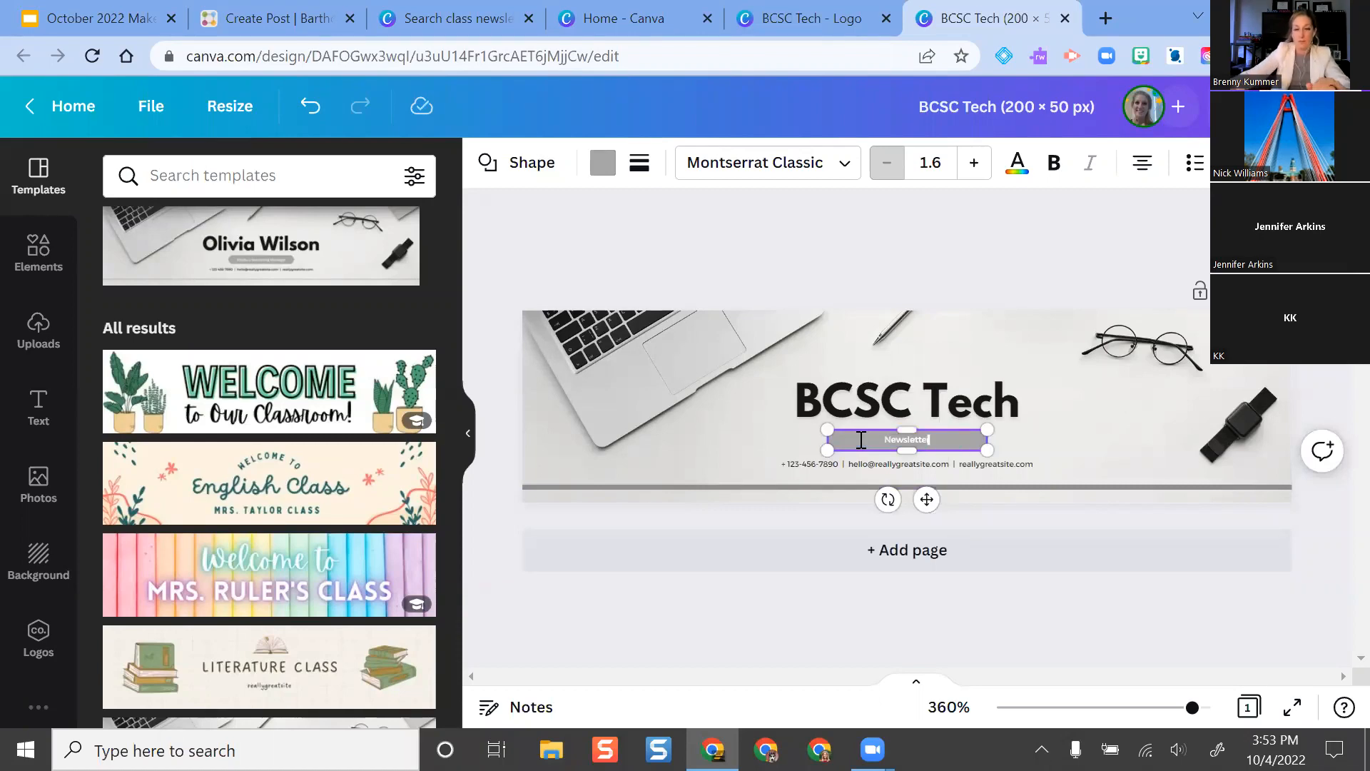
text(r)
click(930, 295)
- Check the banner's custom size and download it as a PNG at 200 x 50 px
click(241, 121)
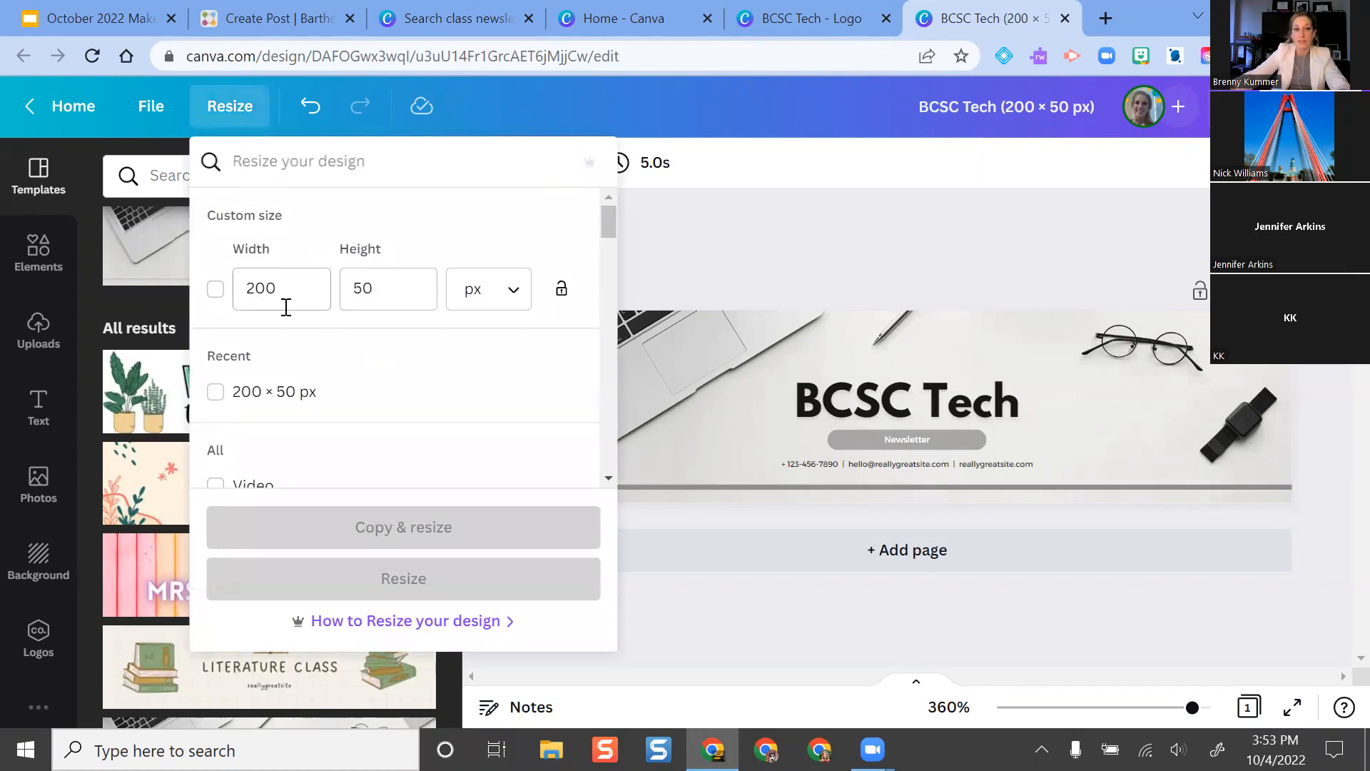
click(759, 245)
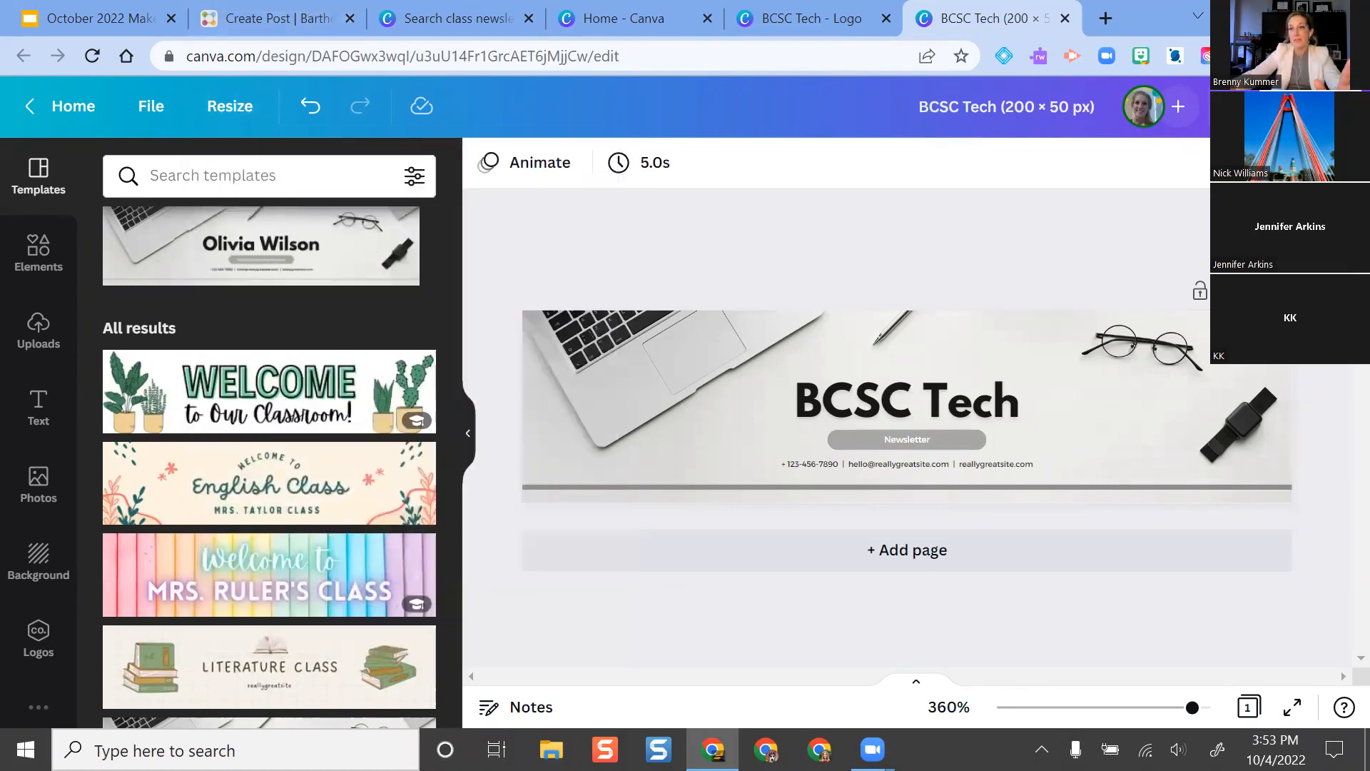
click(1315, 107)
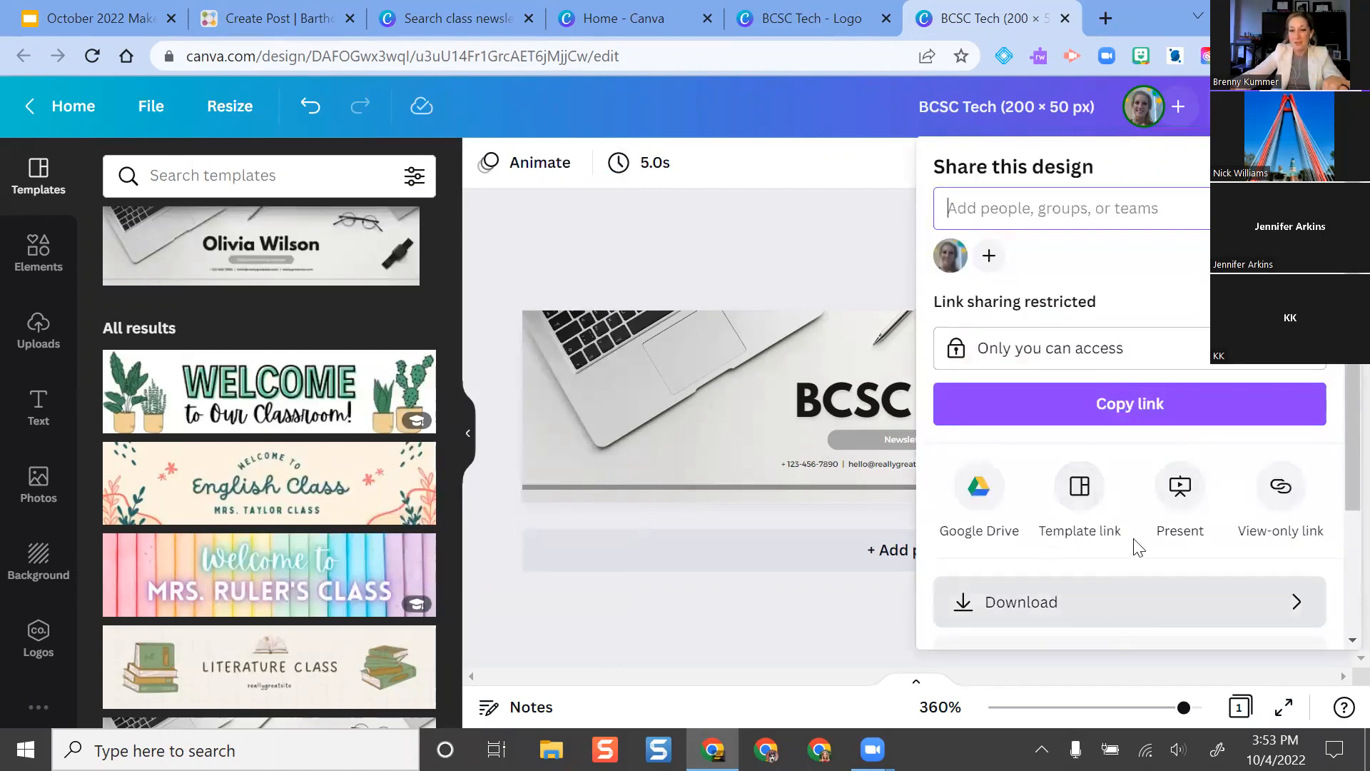
scroll(1138, 548, down, 3)
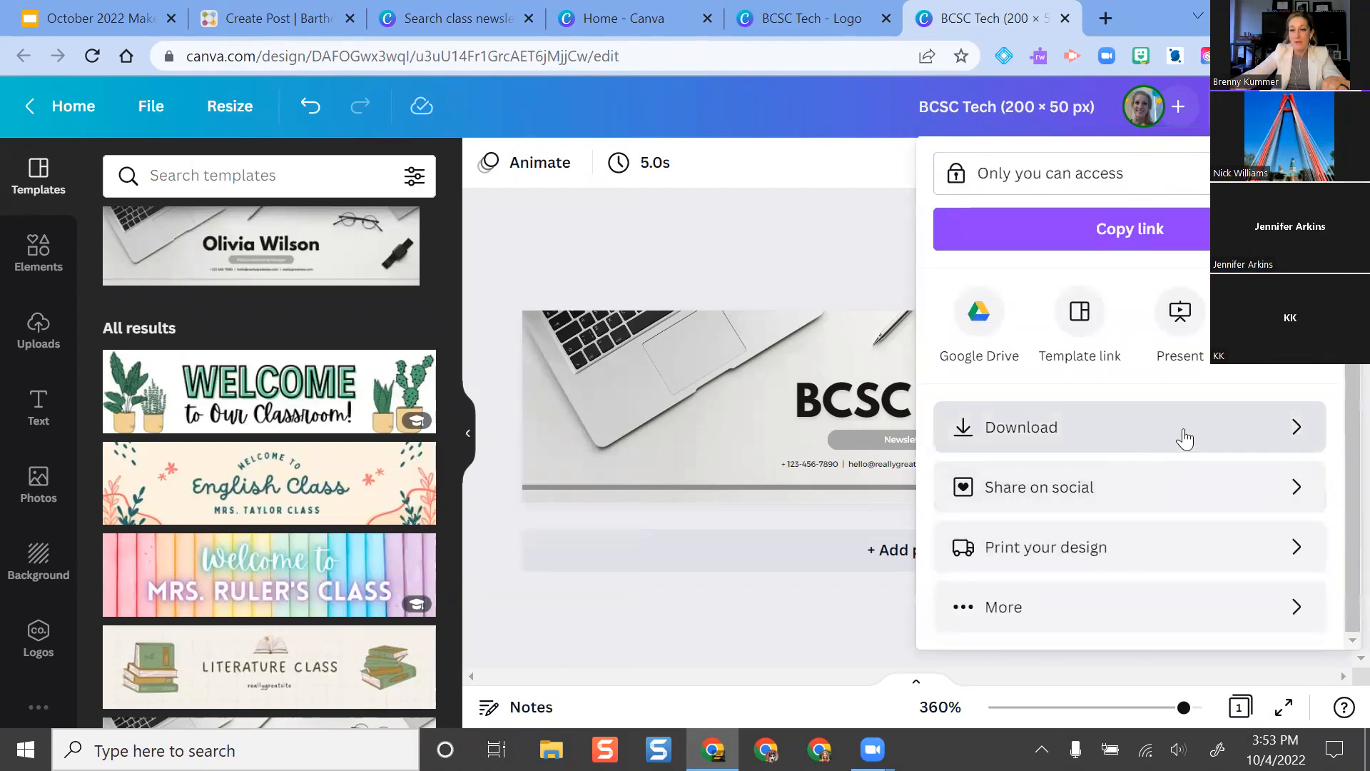
click(1215, 427)
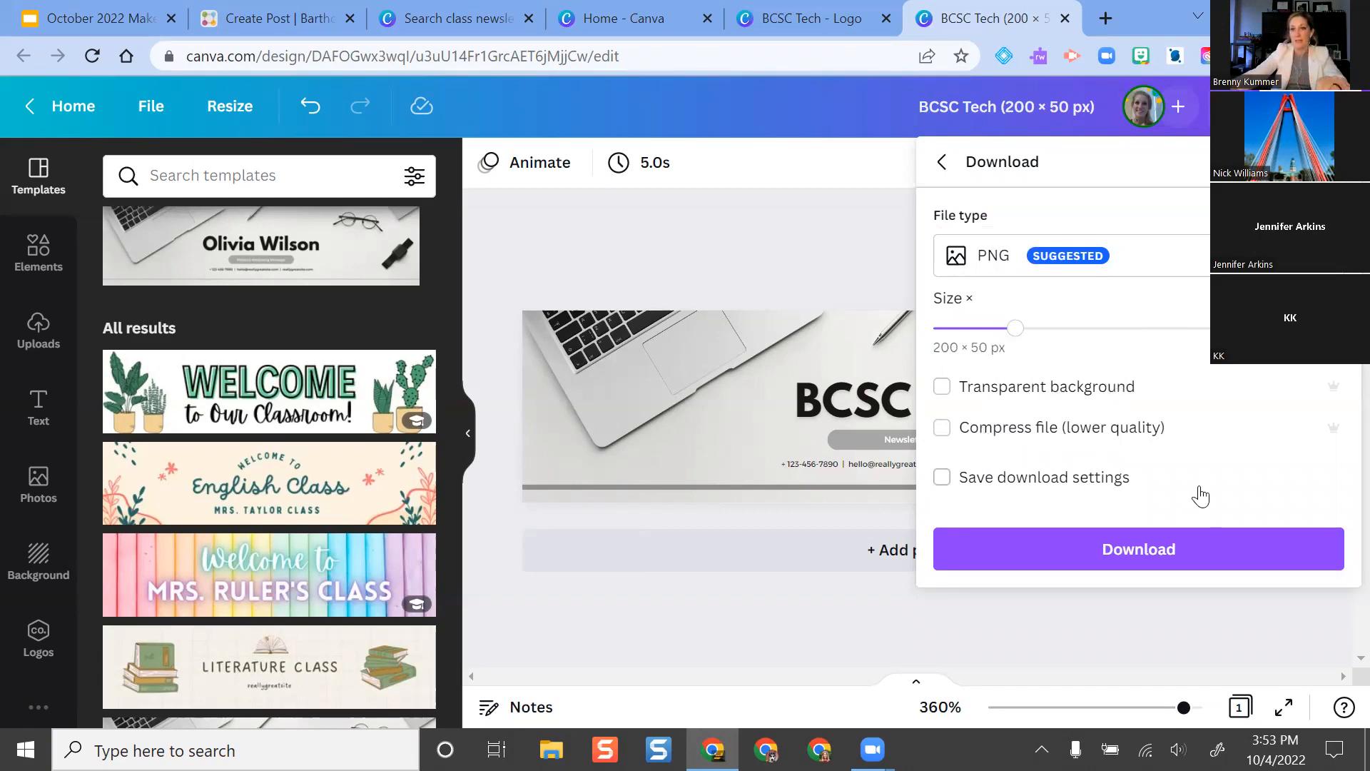
click(1231, 563)
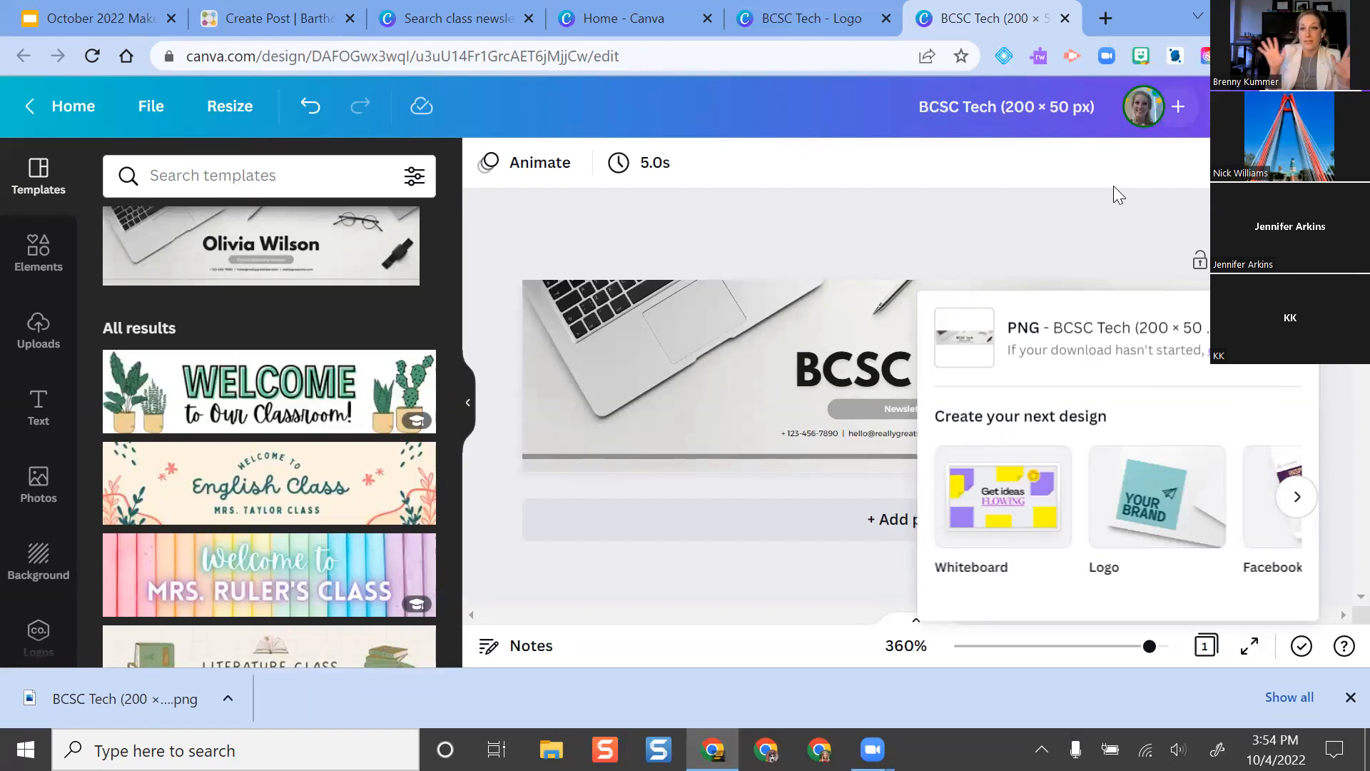
- Review the banner's sharing and download options in Canva, then close them
click(1178, 107)
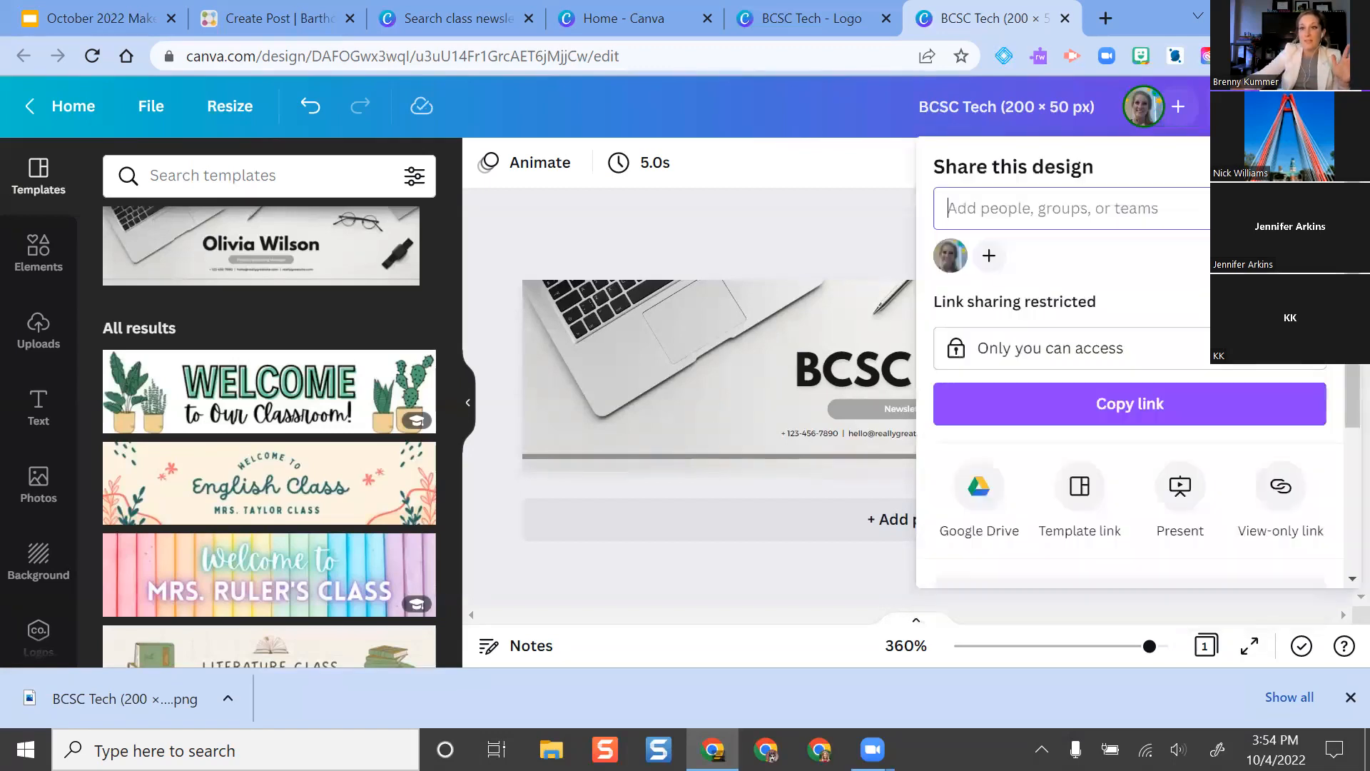
click(662, 113)
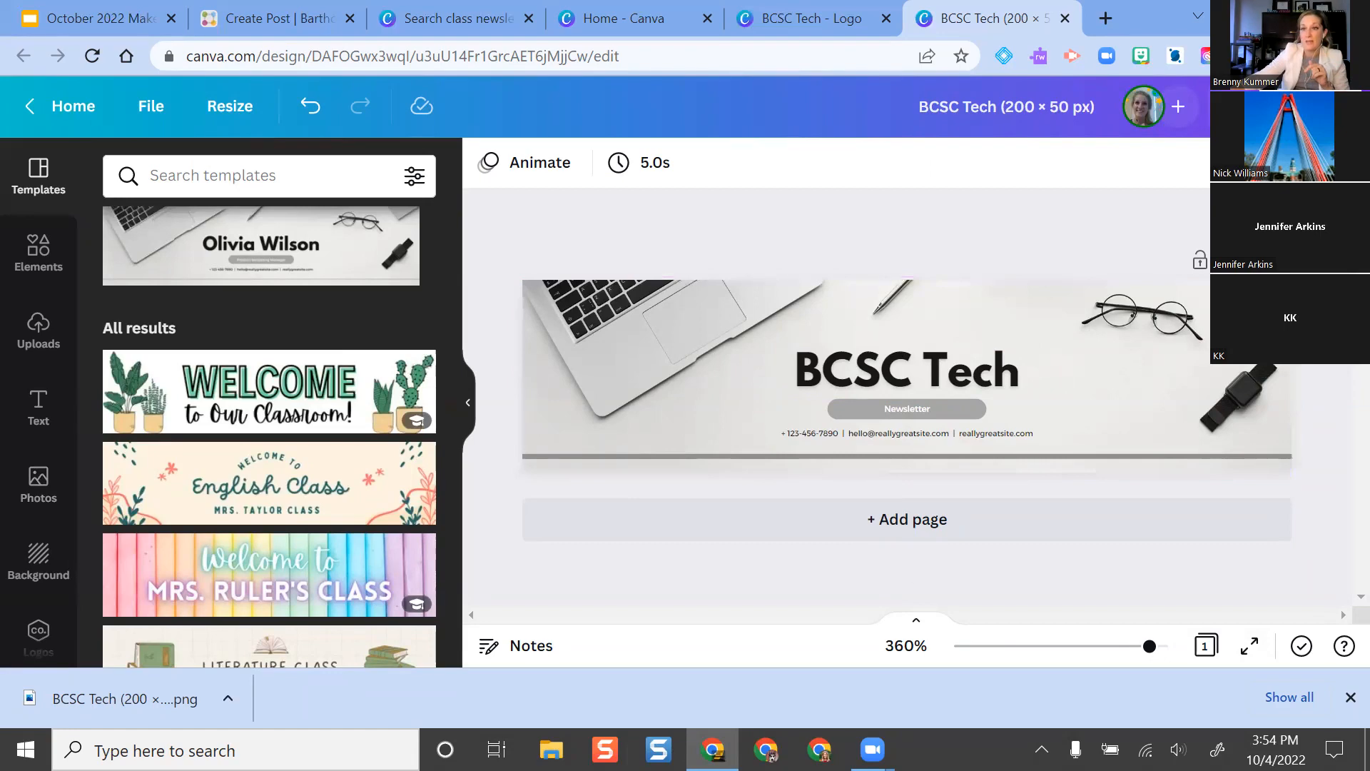
click(1256, 106)
scroll(1170, 436, down, 3)
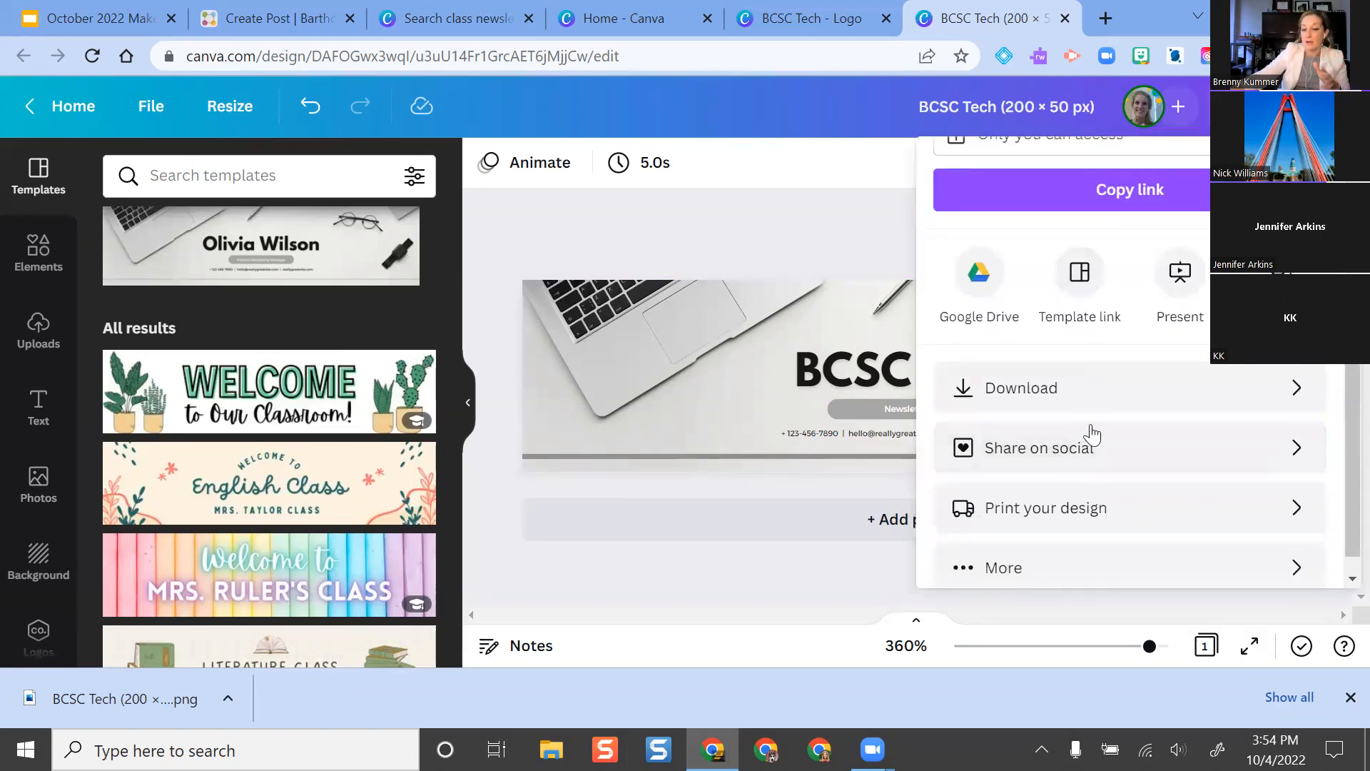
click(807, 173)
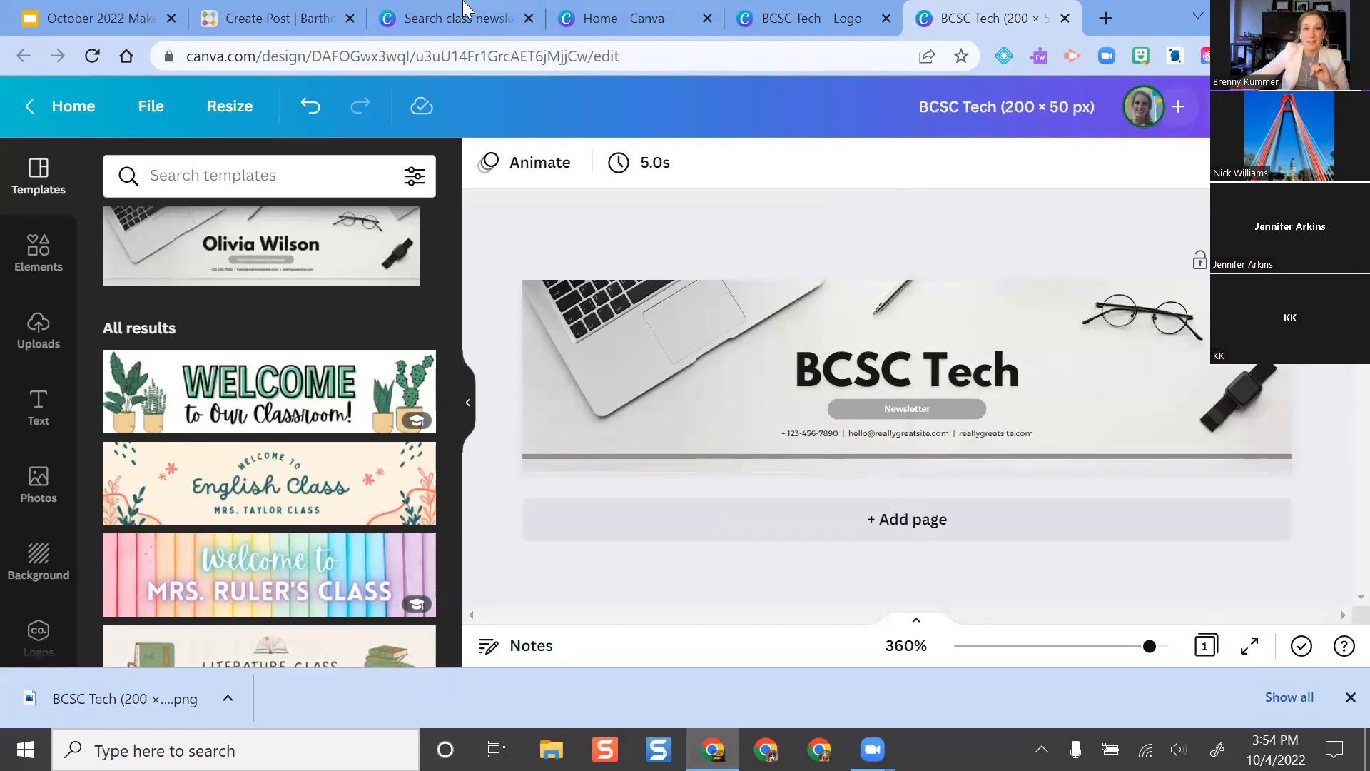
- Switch to the ParentSquare post and delete the 200 x 50 placeholder image from the newsletter header
click(271, 15)
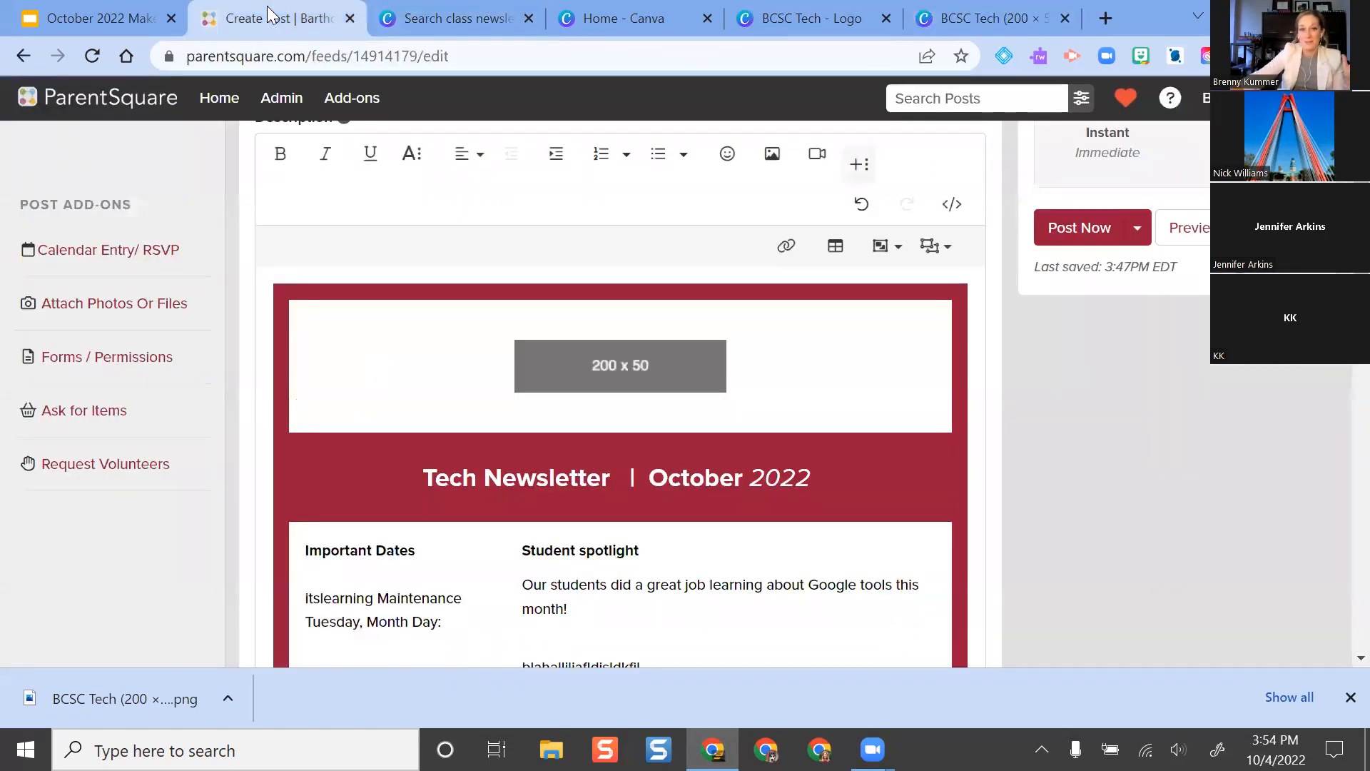
click(620, 374)
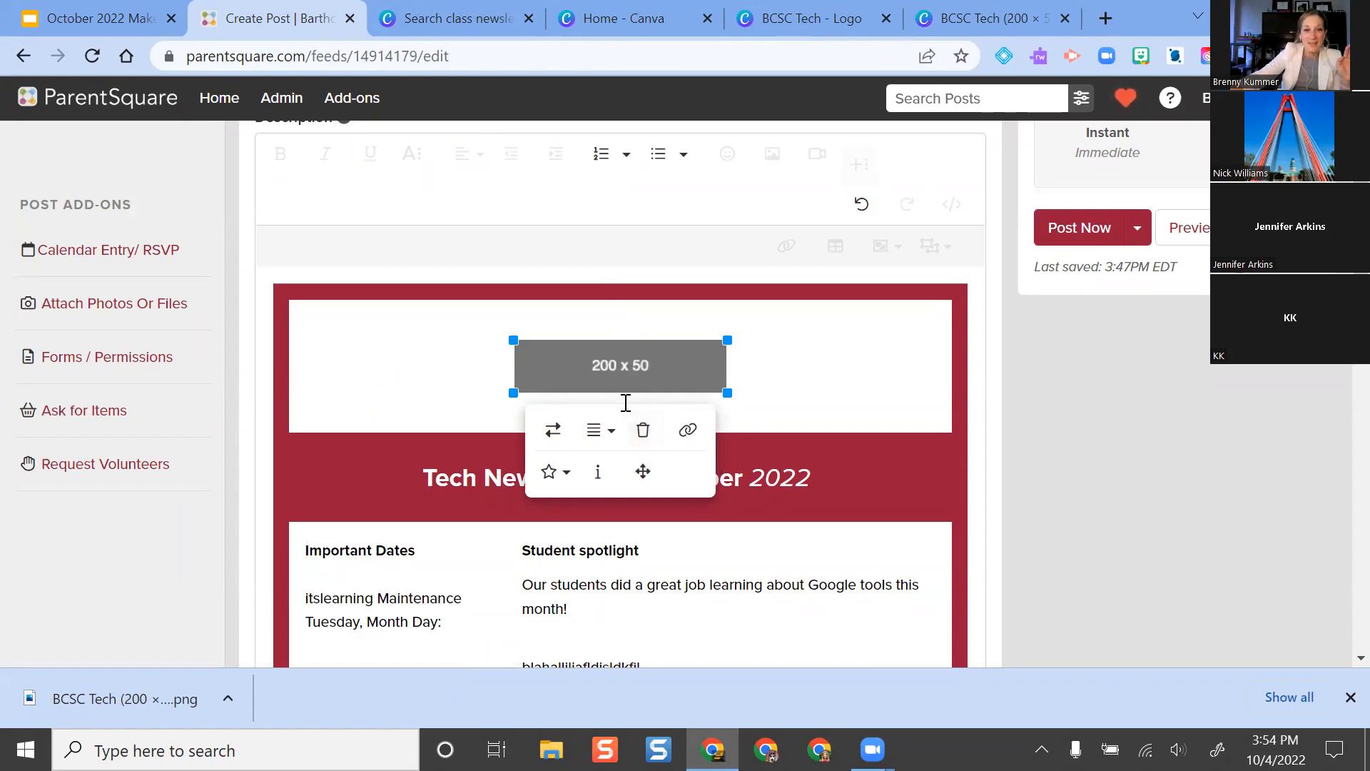
click(643, 431)
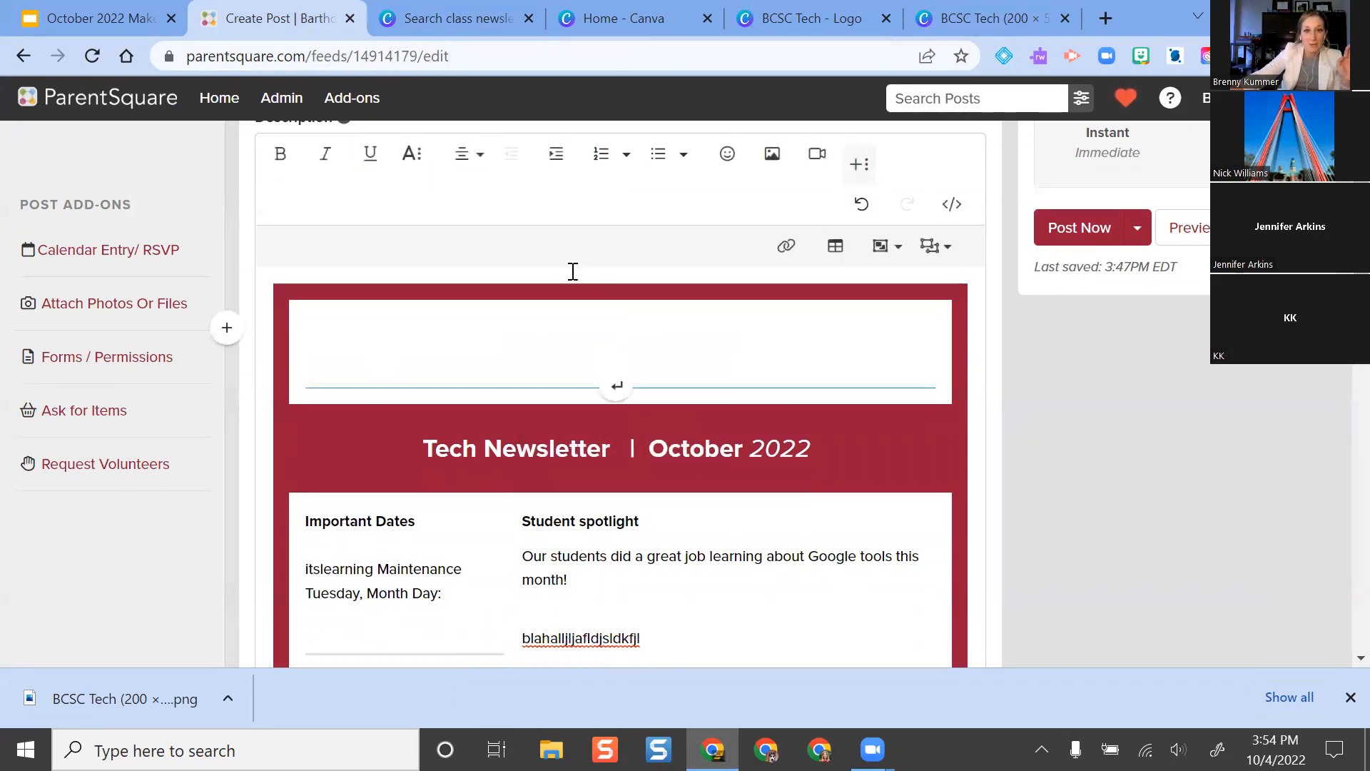
- Insert the downloaded BCSC Tech banner PNG into the empty header row, centred
drag(127, 699, 642, 340)
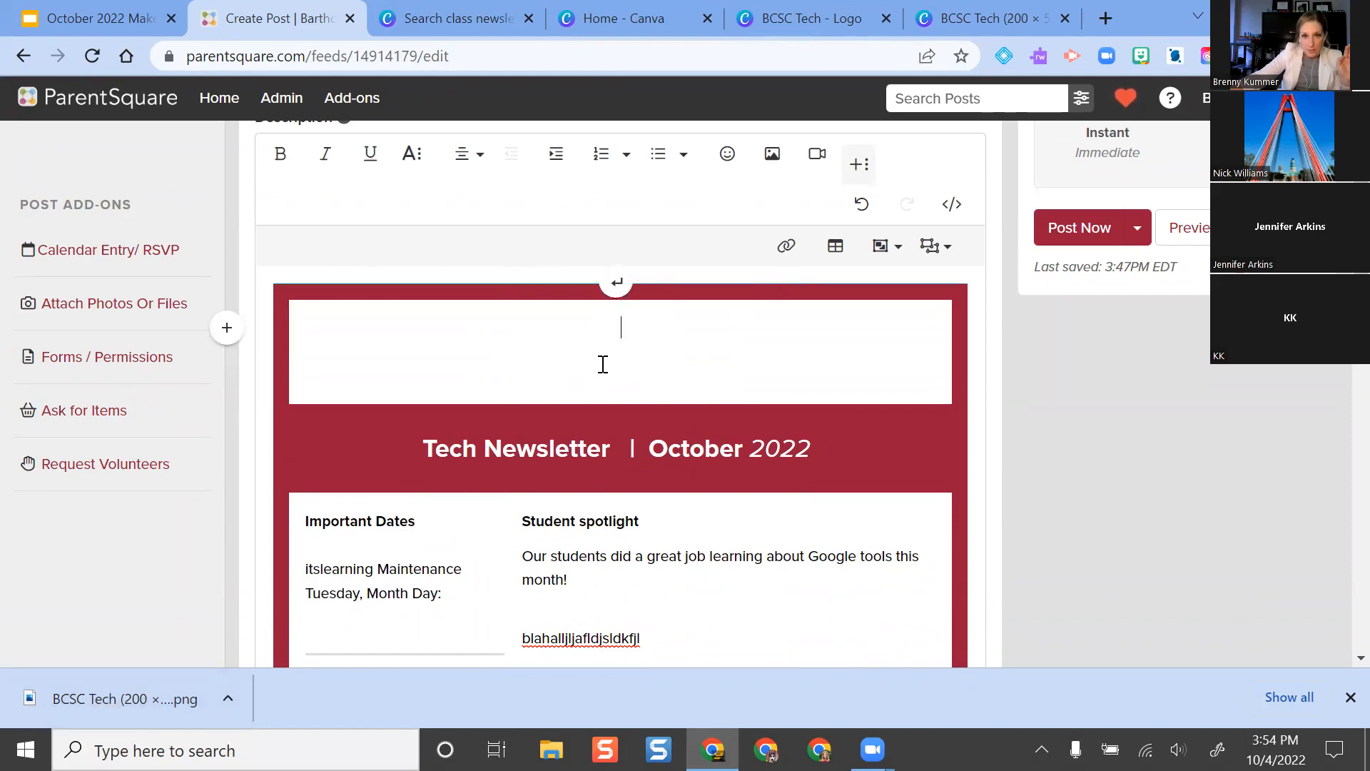
click(572, 342)
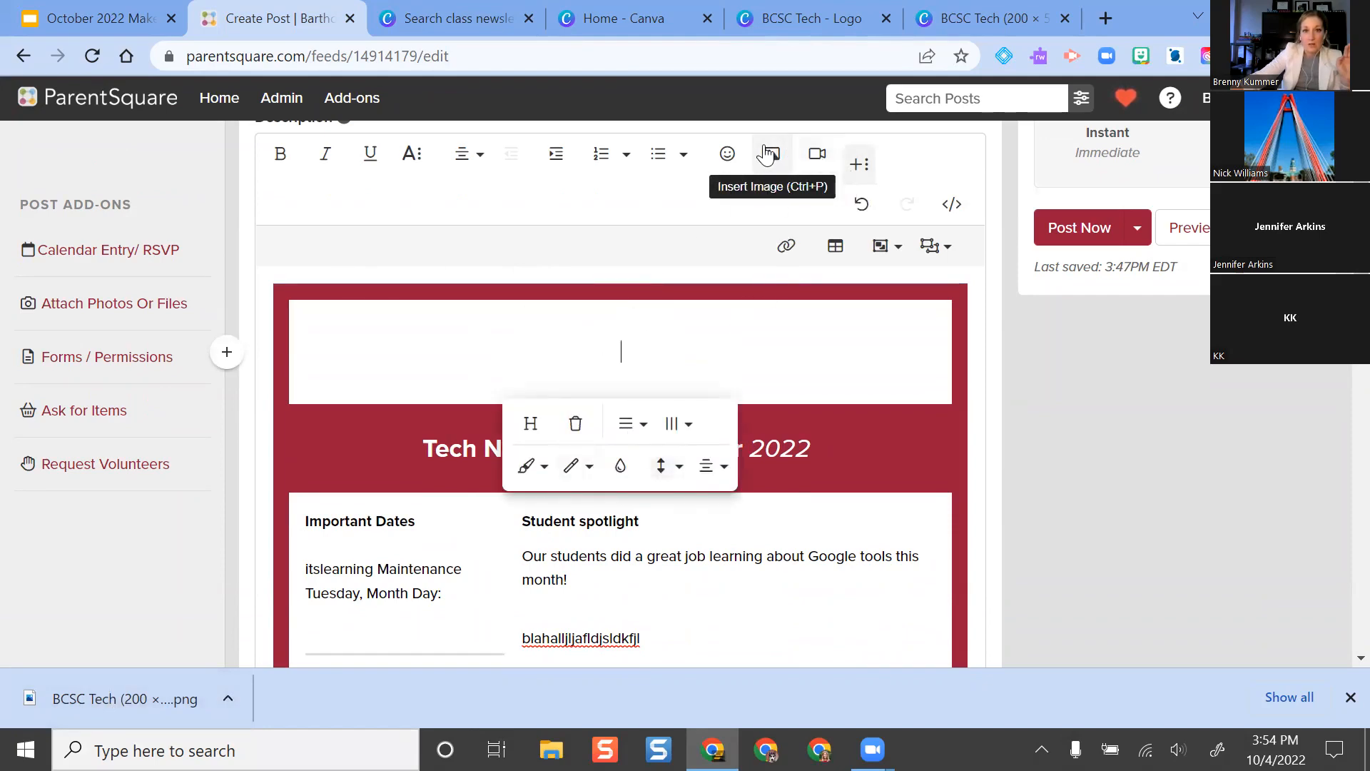
click(772, 154)
drag(110, 721, 917, 298)
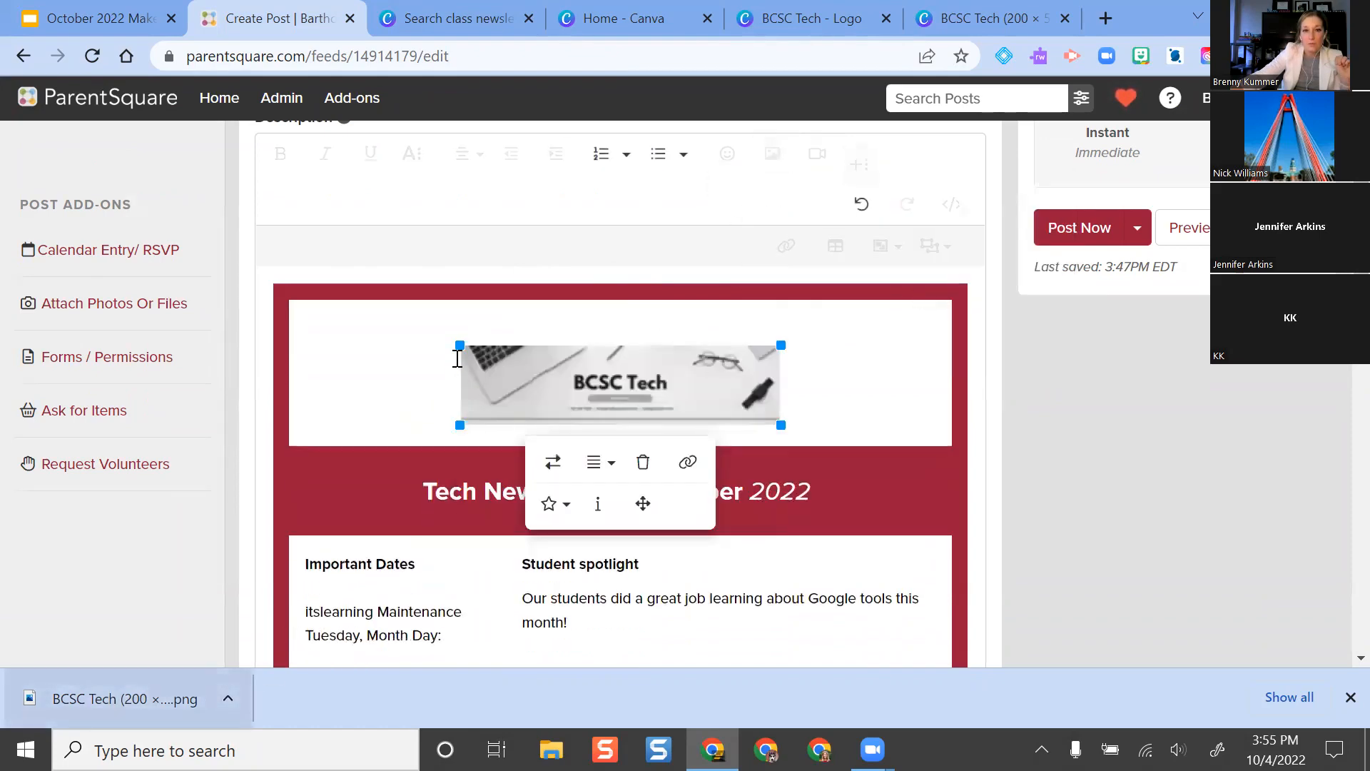
- Enlarge the inserted banner to the full width of the header, then delete it
drag(459, 343, 141, 366)
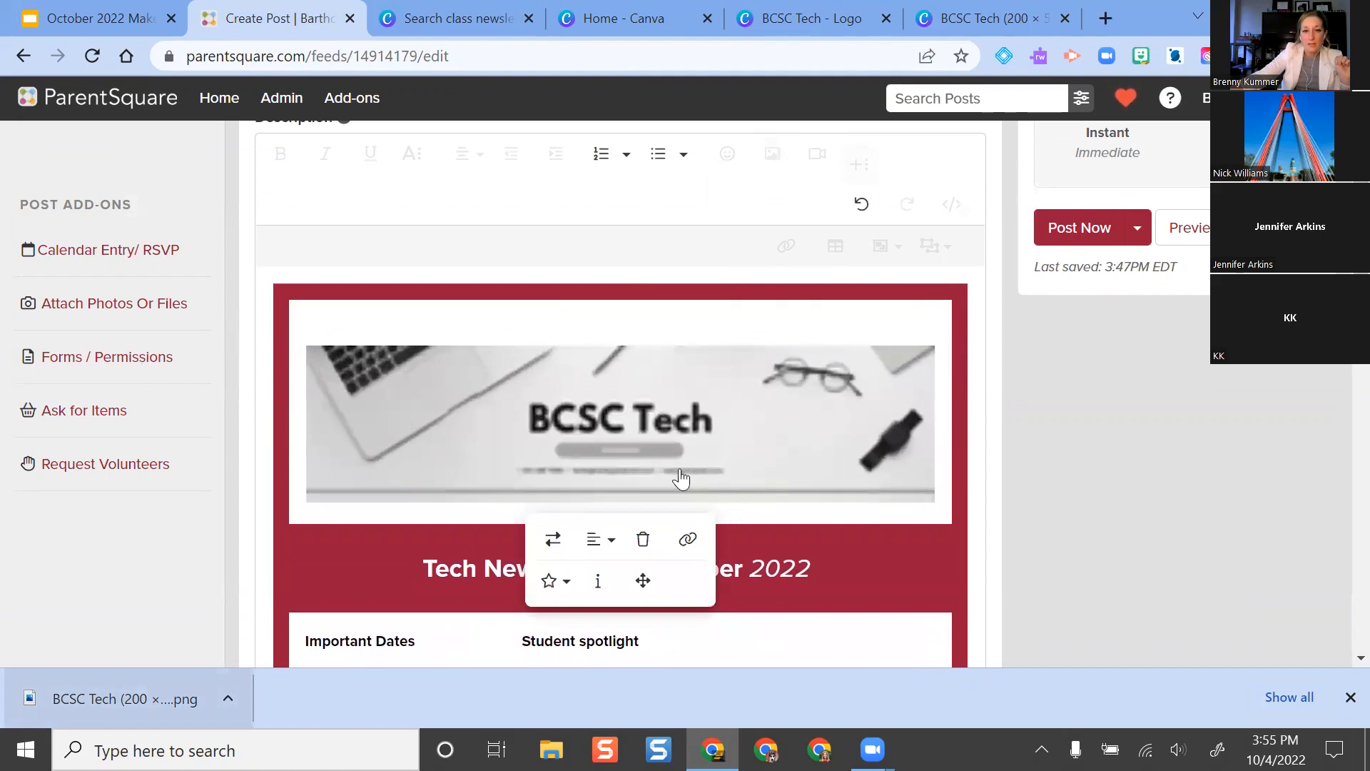
click(671, 435)
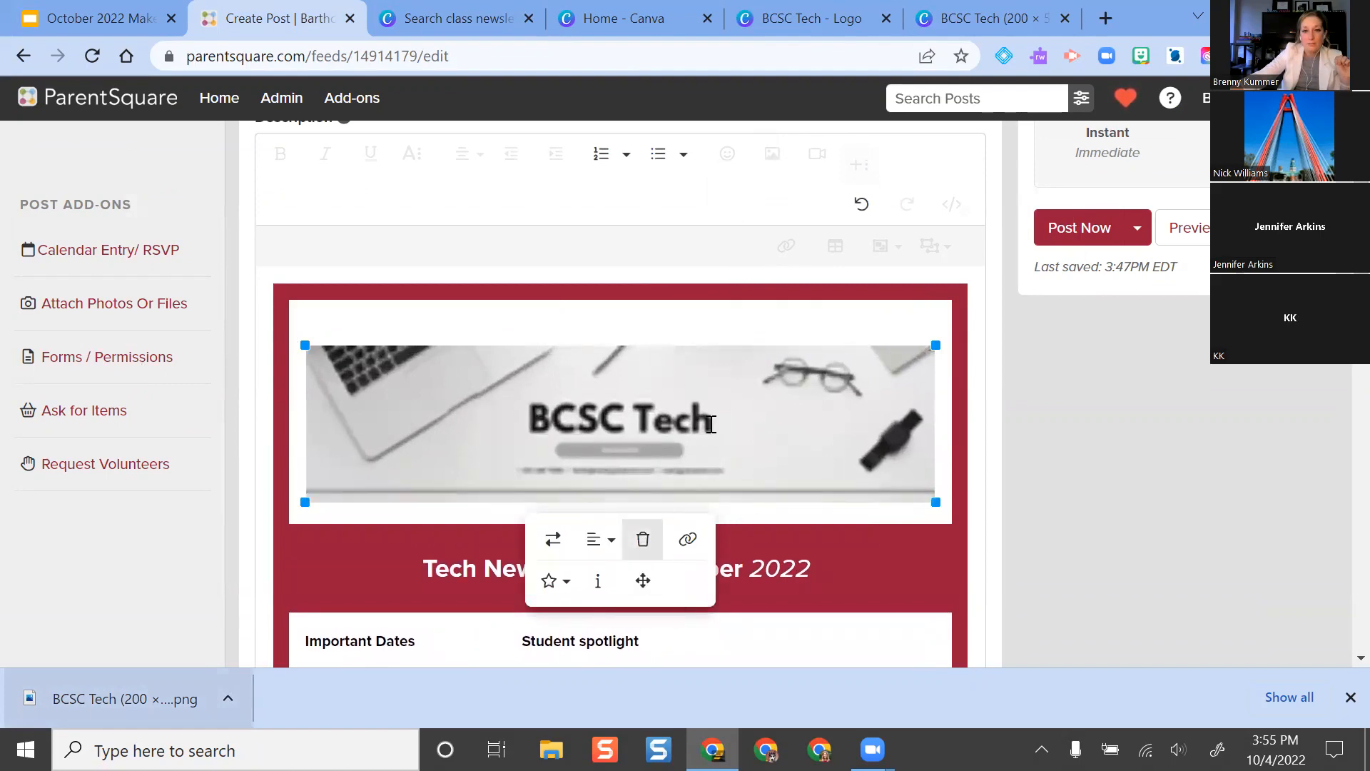
click(642, 538)
- Upload the "BCSC Tech (200 × 50 px)" image from the Downloads folder into the newsletter's empty header row
click(631, 323)
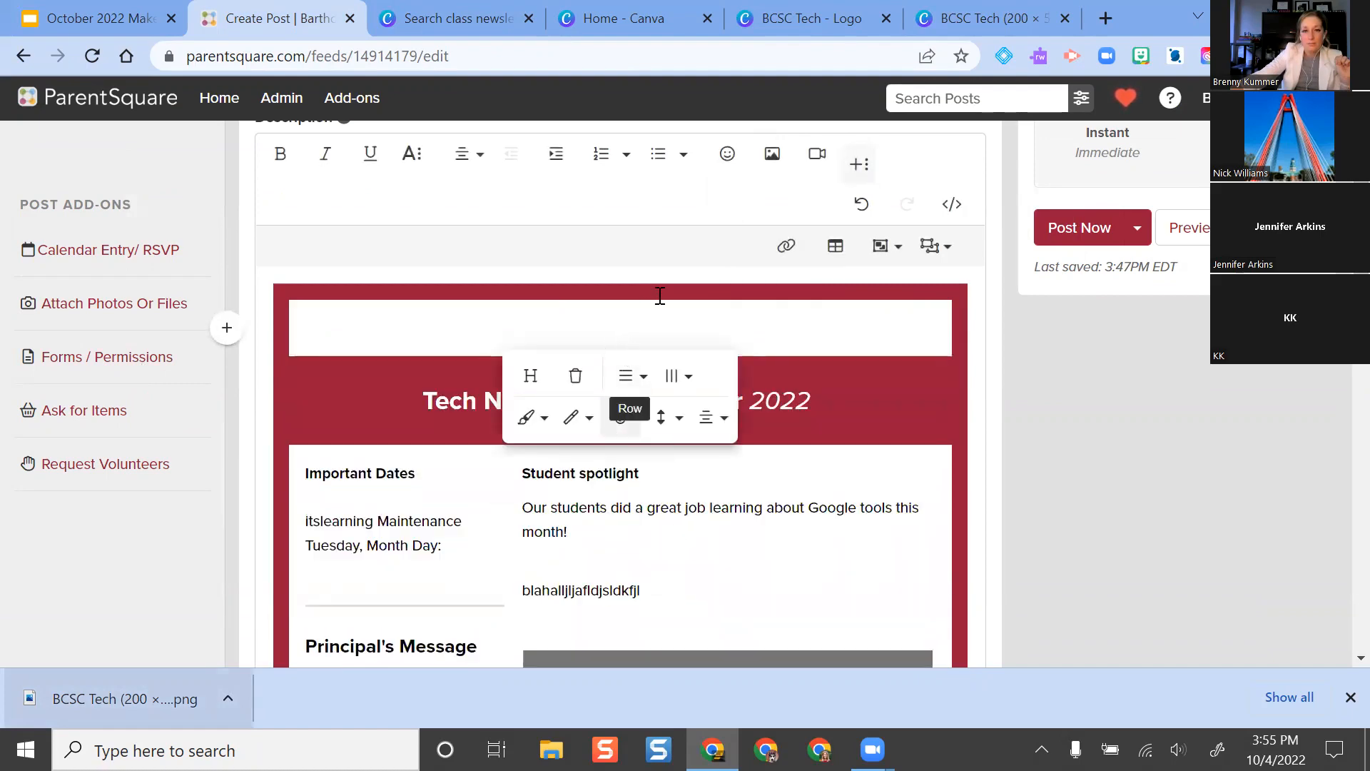
click(633, 315)
click(673, 318)
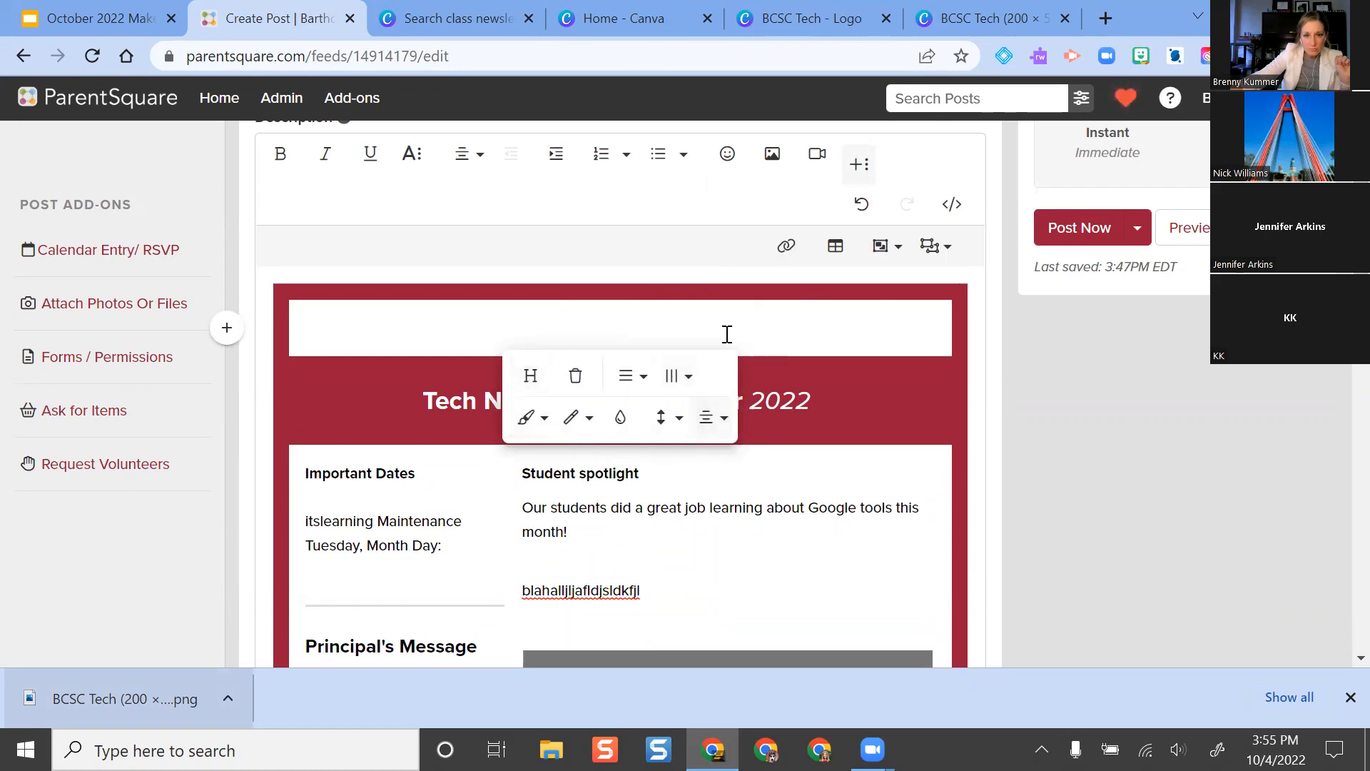
click(772, 157)
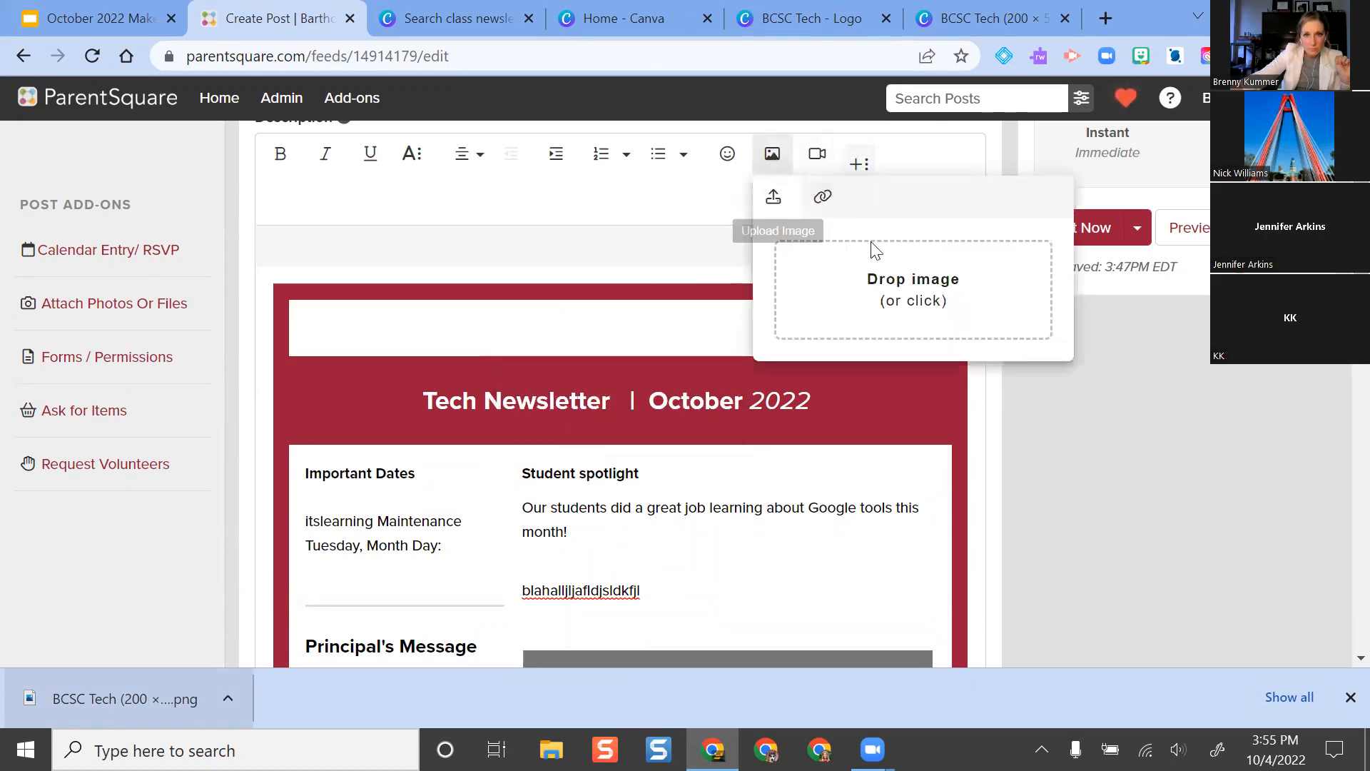
click(965, 293)
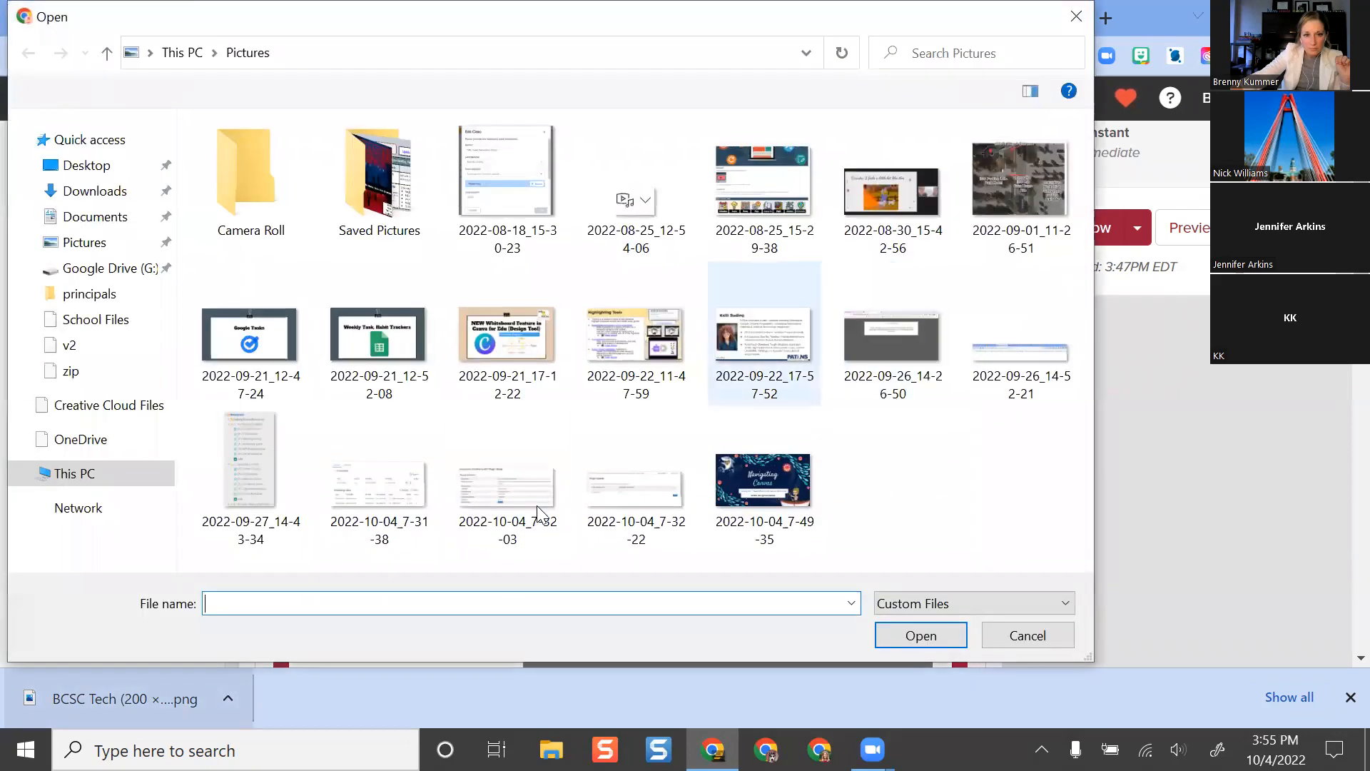
click(95, 191)
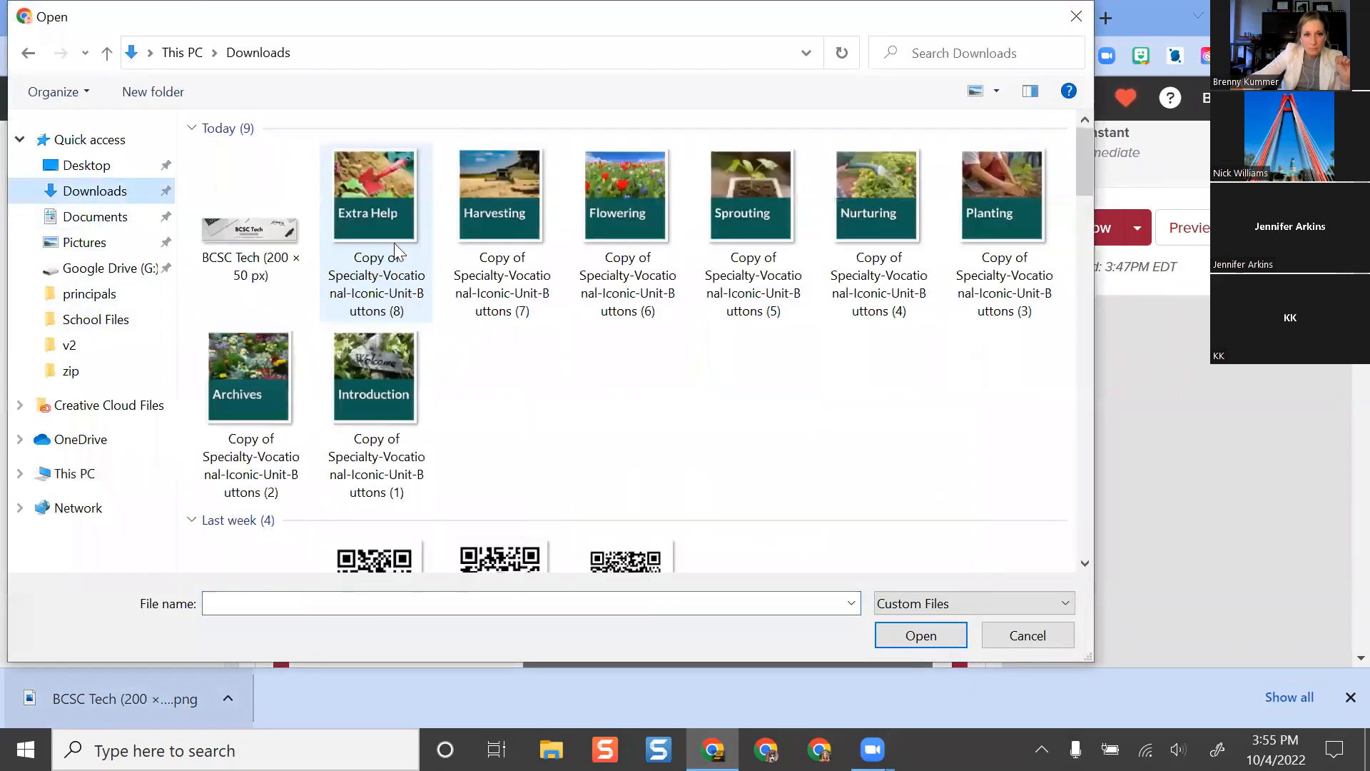
click(250, 214)
click(920, 635)
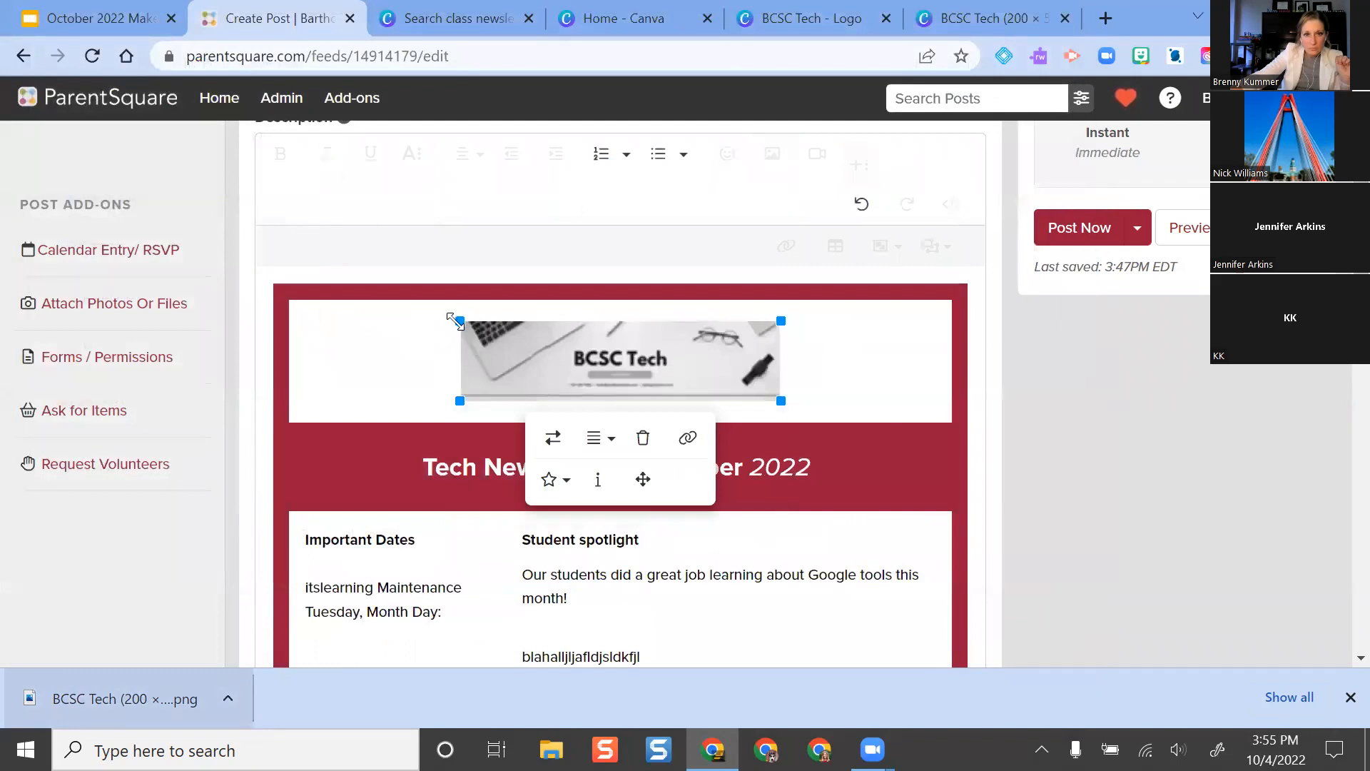
- Enlarge the header banner slightly, keeping its proportions and white space around it
mouse_move(581, 362)
mouse_down()
mouse_move(588, 374)
mouse_move(589, 359)
mouse_up()
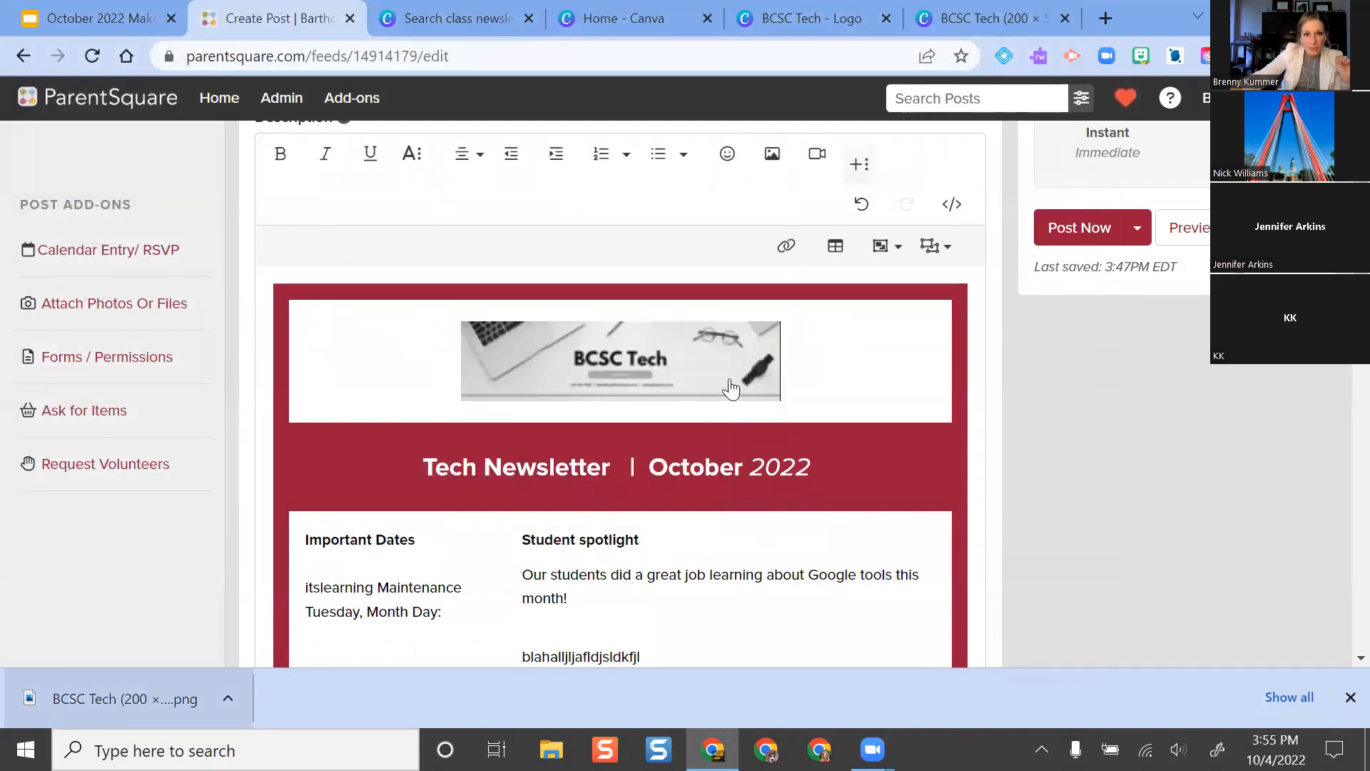
click(669, 355)
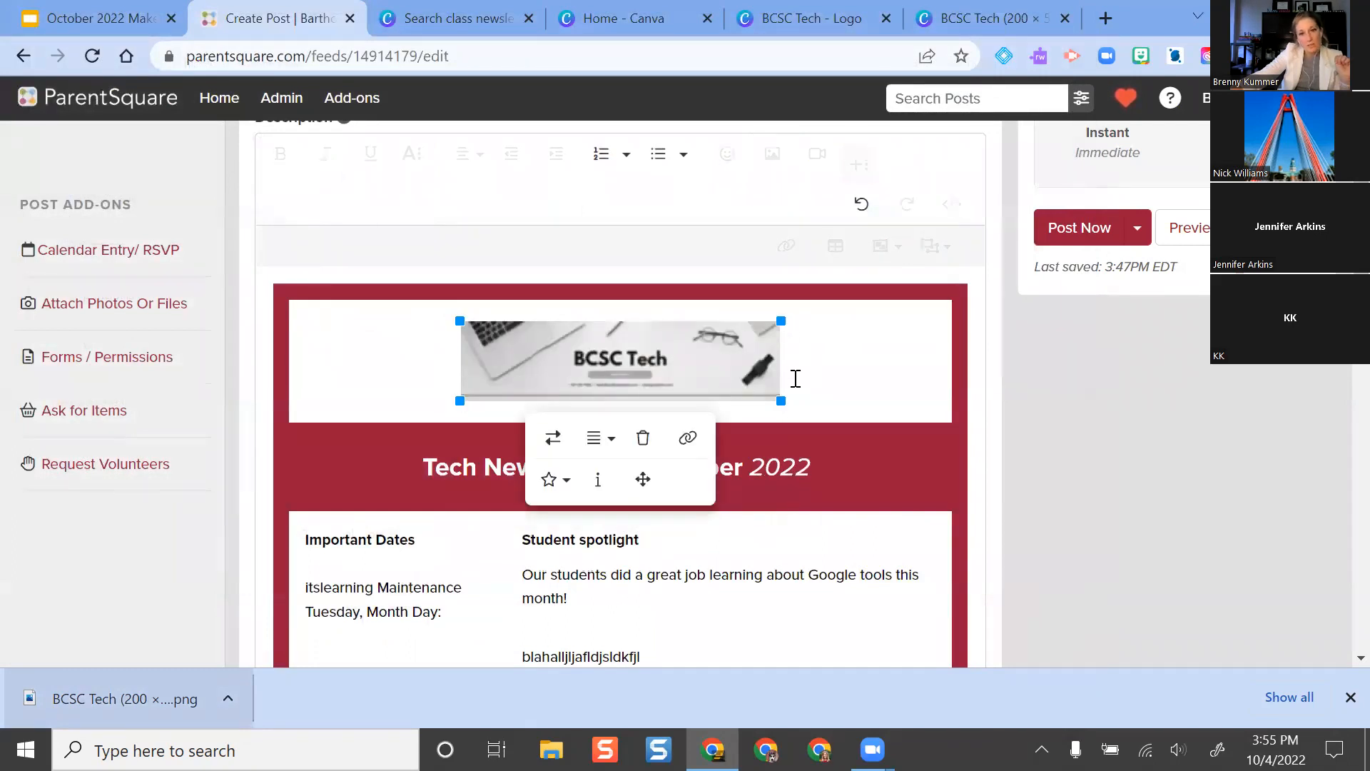
drag(781, 402, 822, 412)
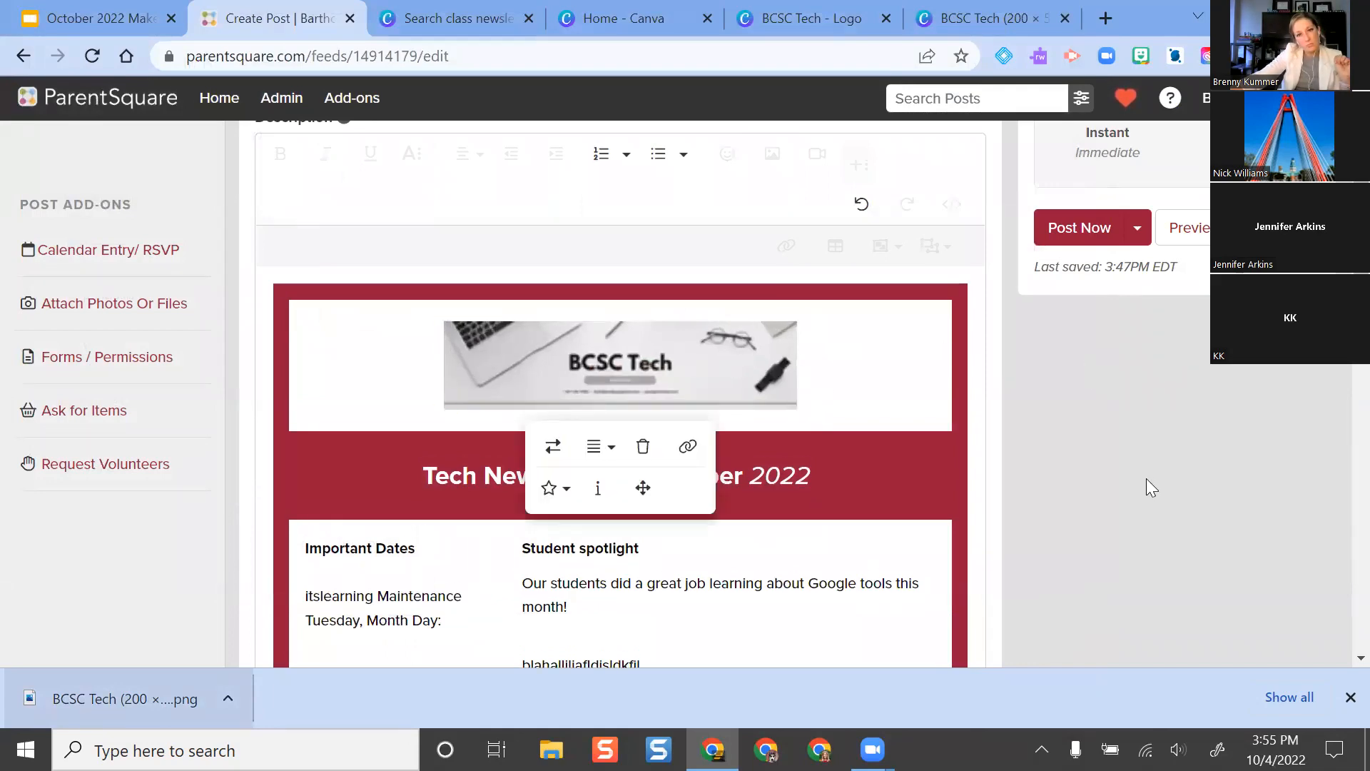
click(818, 441)
- Look through the newsletter draft's header, text sections and remaining image placeholders
scroll(684, 342, down, 1)
scroll(683, 342, up, 2)
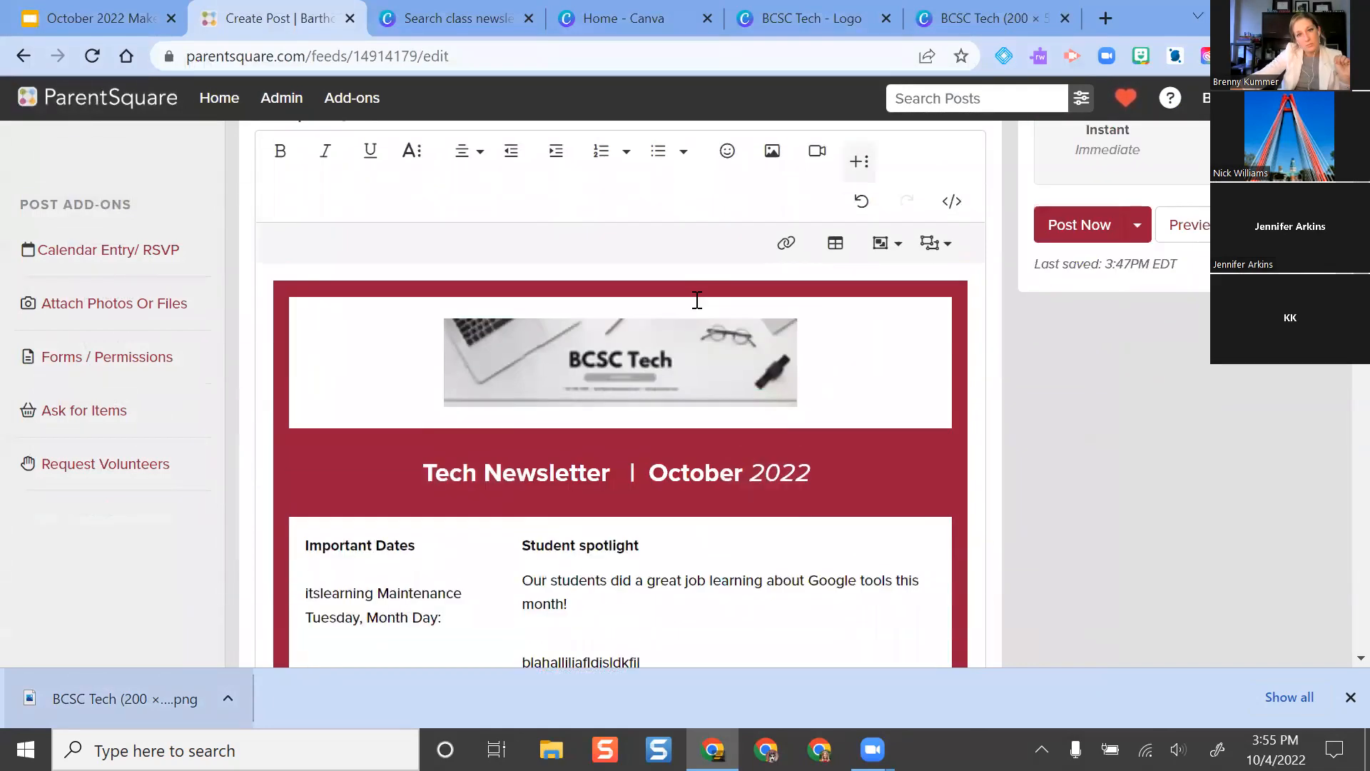
scroll(682, 335, down, 6)
scroll(684, 333, down, 4)
scroll(717, 333, up, 4)
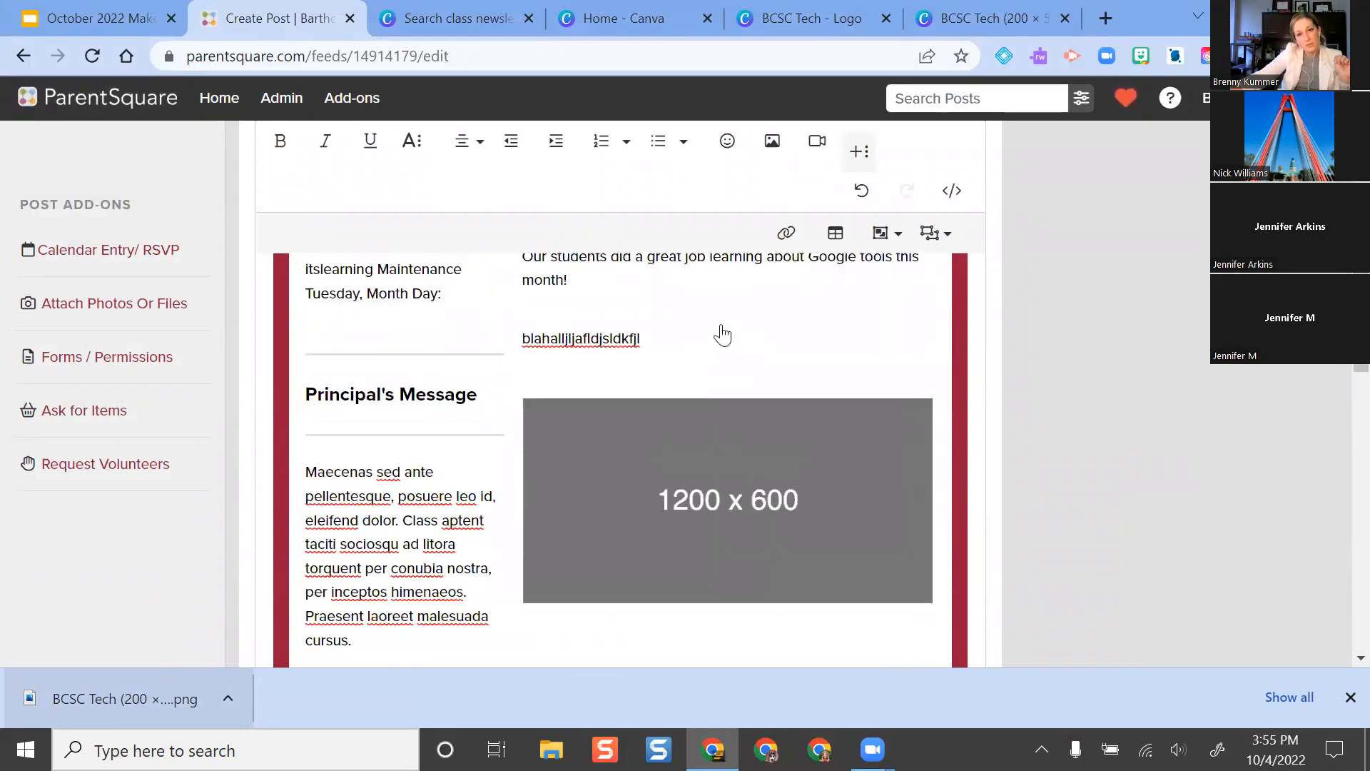
scroll(820, 389, down, 3)
scroll(731, 390, down, 2)
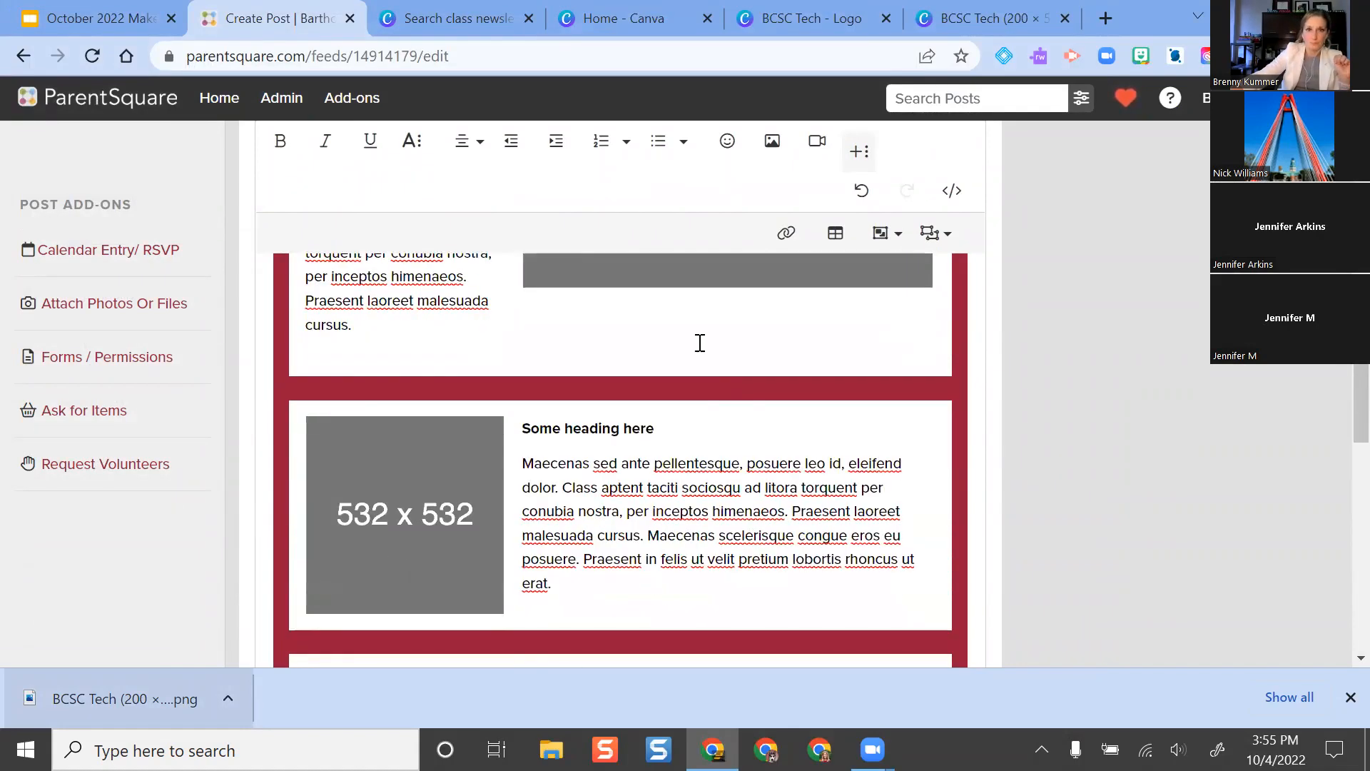
scroll(770, 400, up, 15)
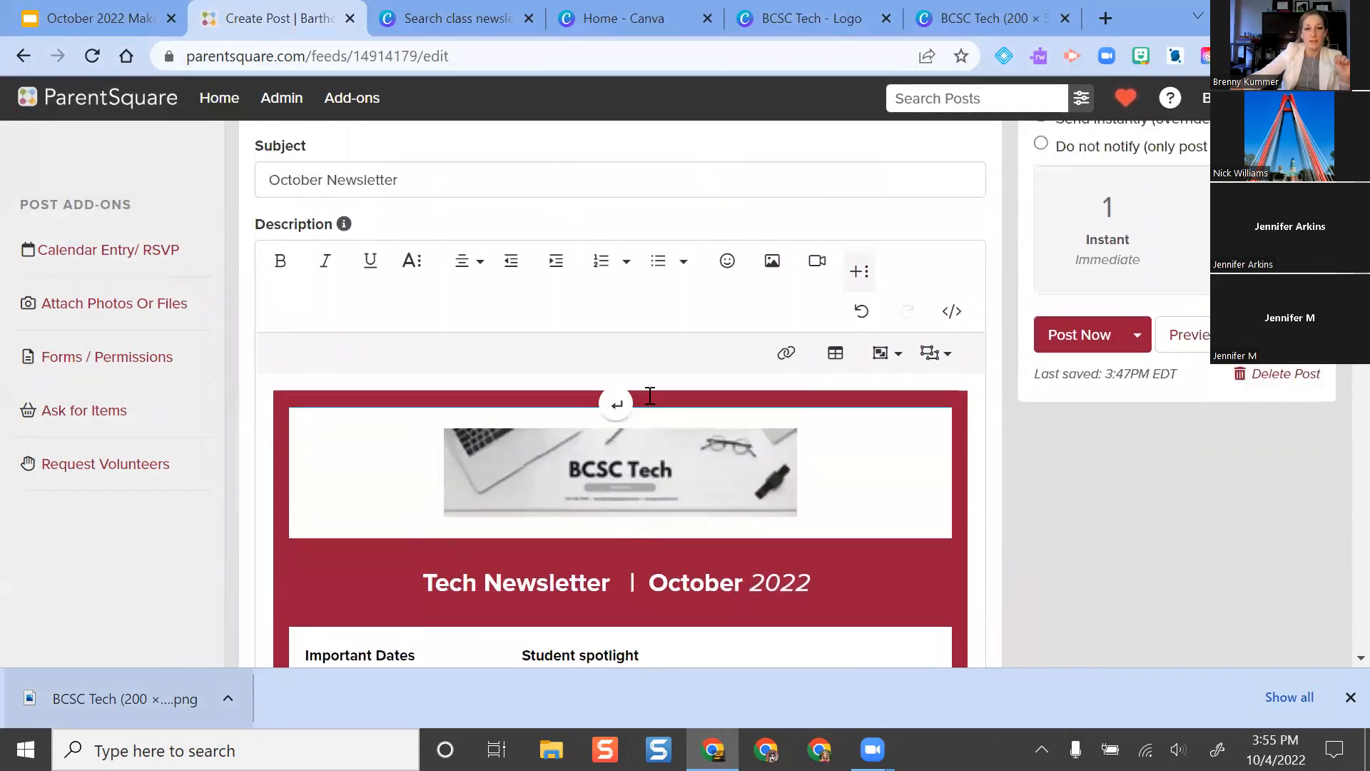
scroll(716, 380, down, 1)
scroll(716, 380, down, 1)
- Compare the banner in the ParentSquare post with its original design in Canva
click(706, 339)
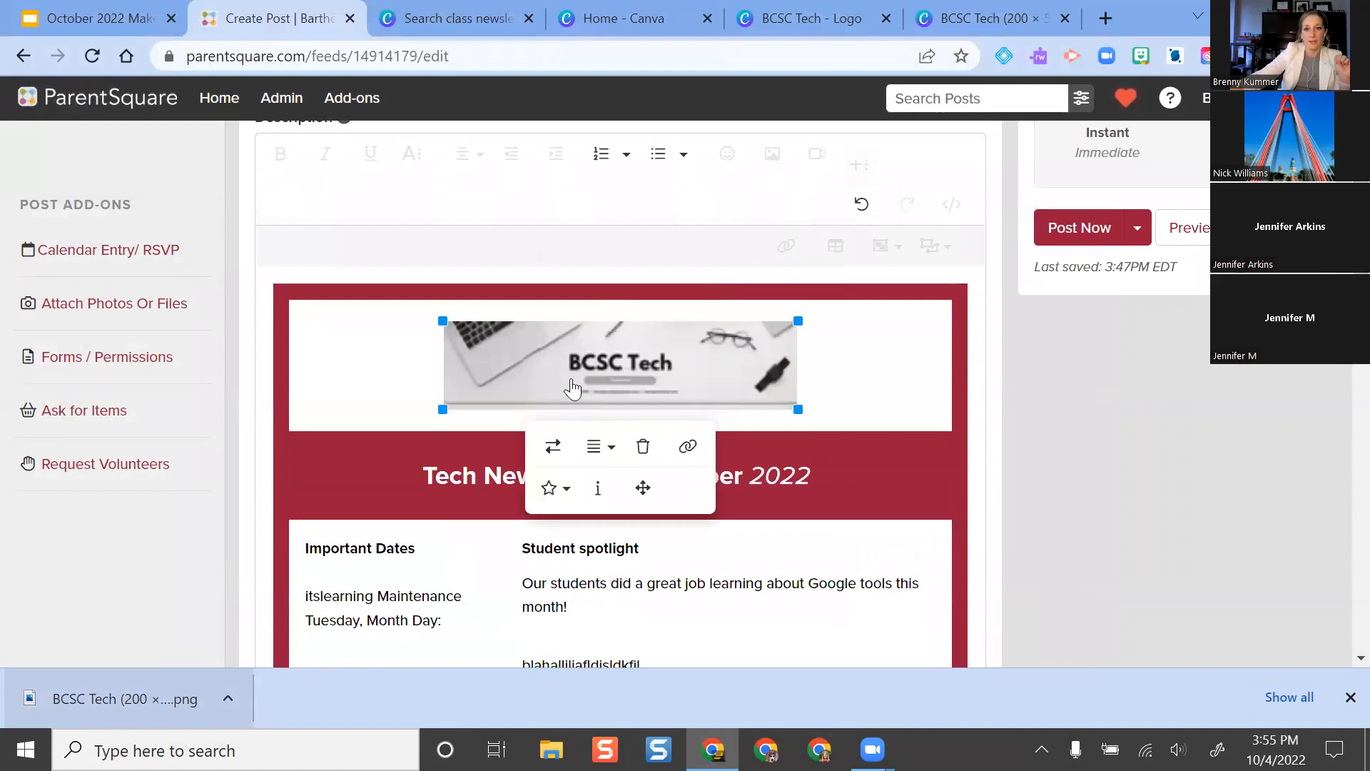
scroll(719, 391, up, 5)
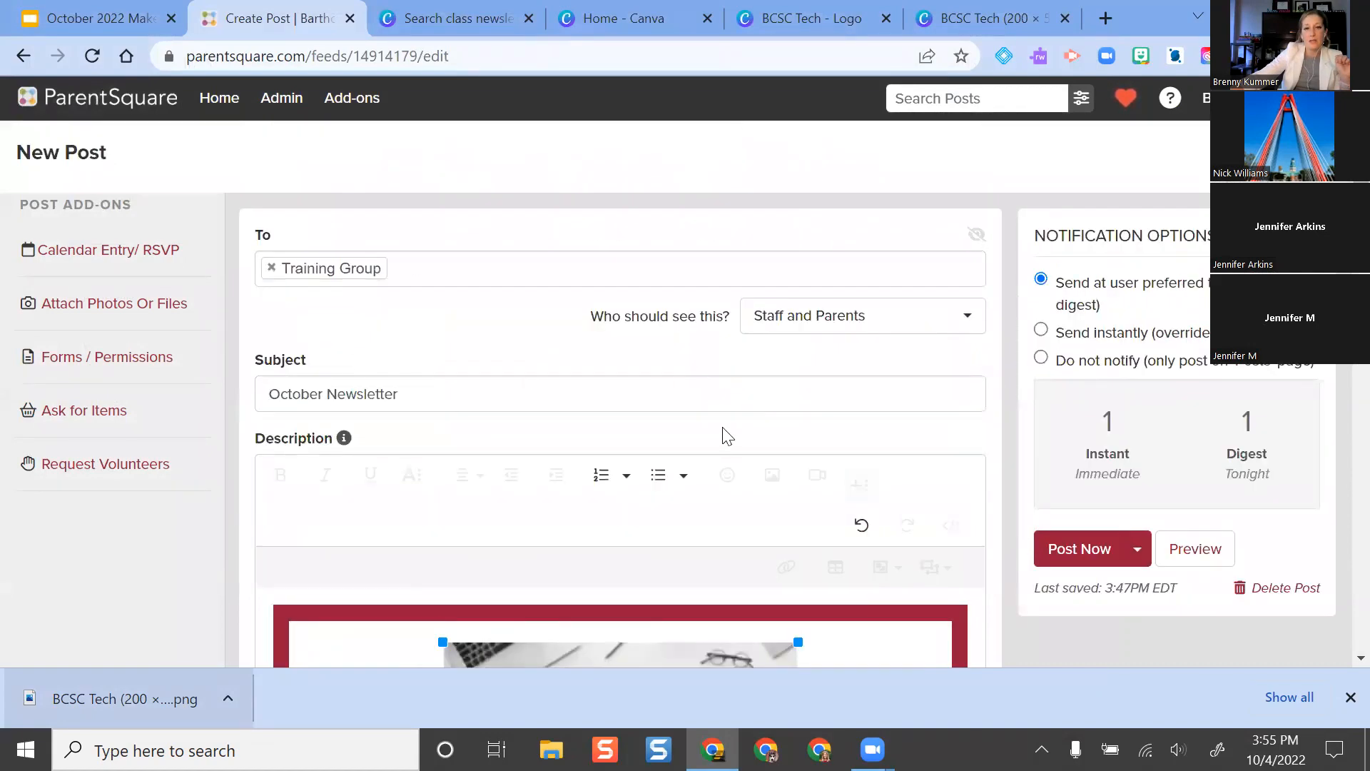
scroll(727, 436, down, 2)
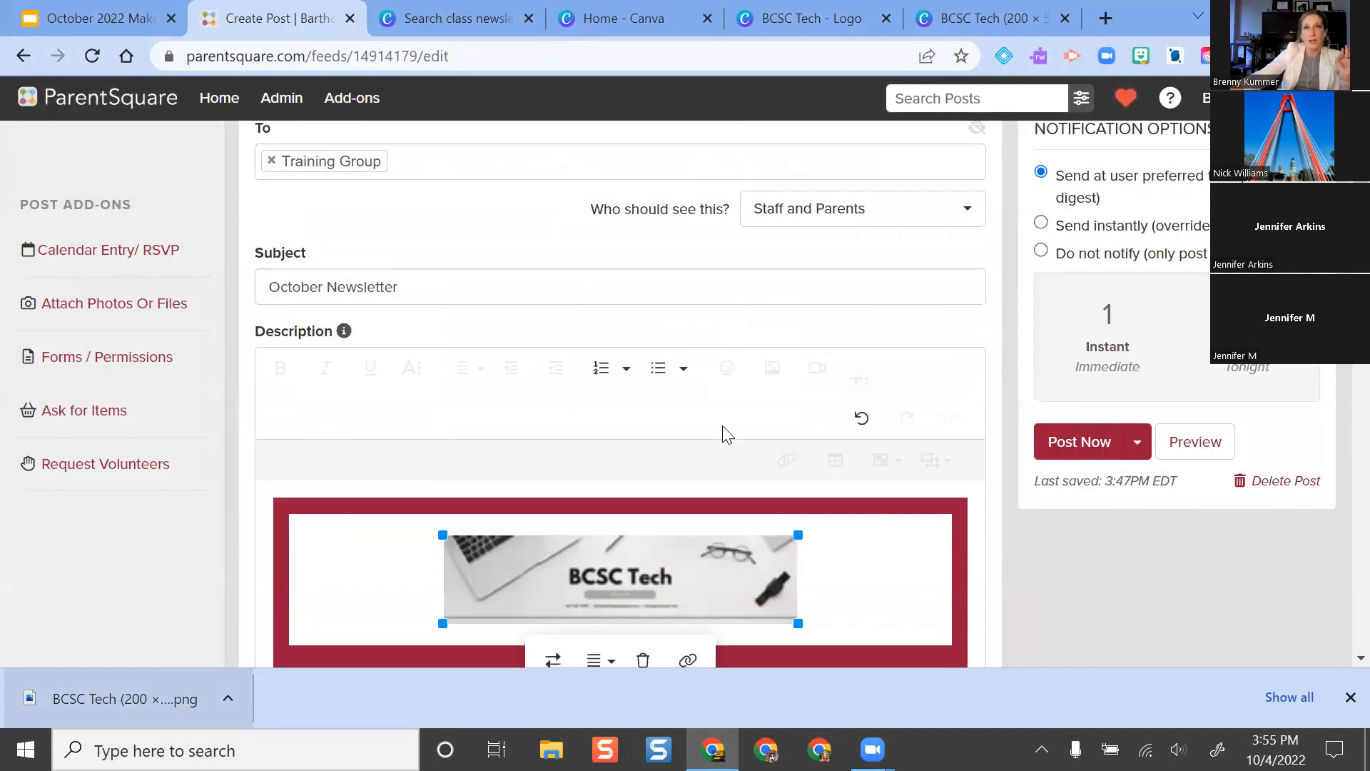
click(985, 18)
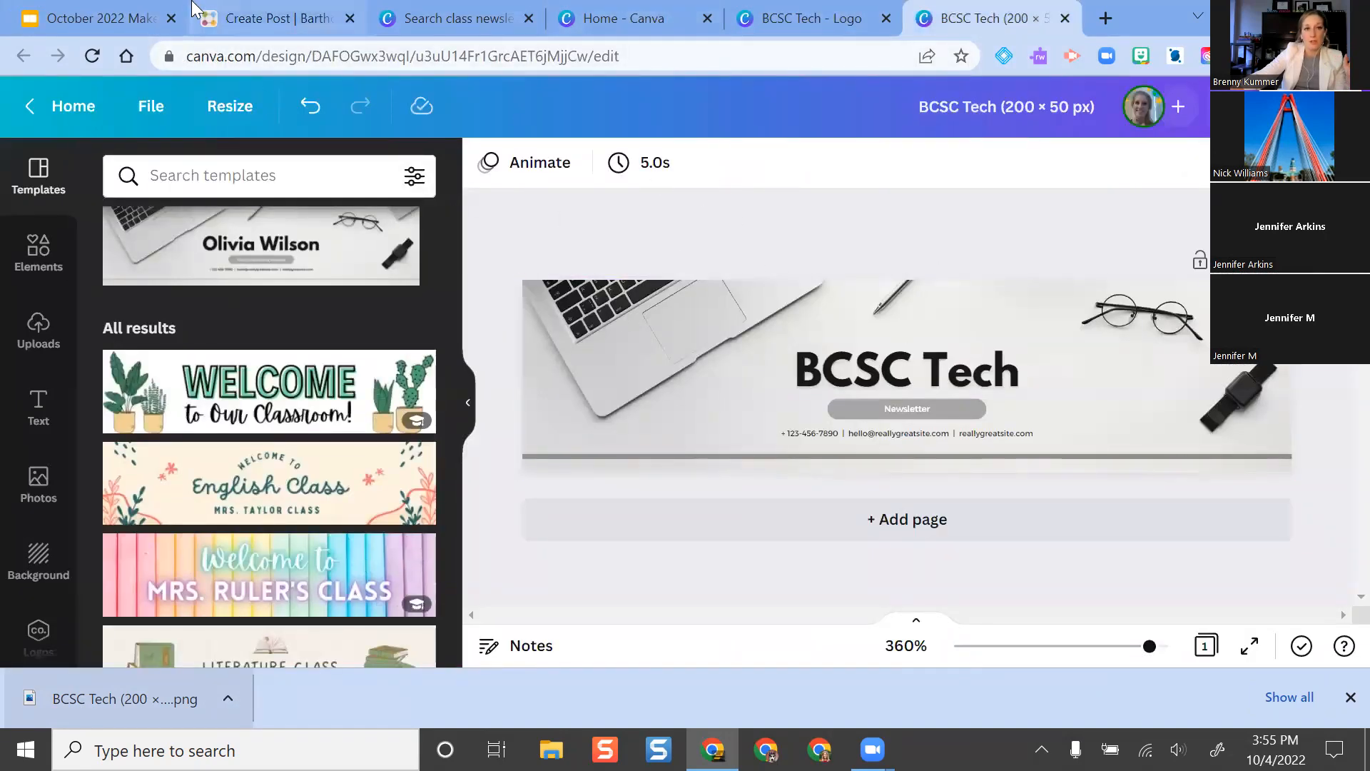
click(230, 15)
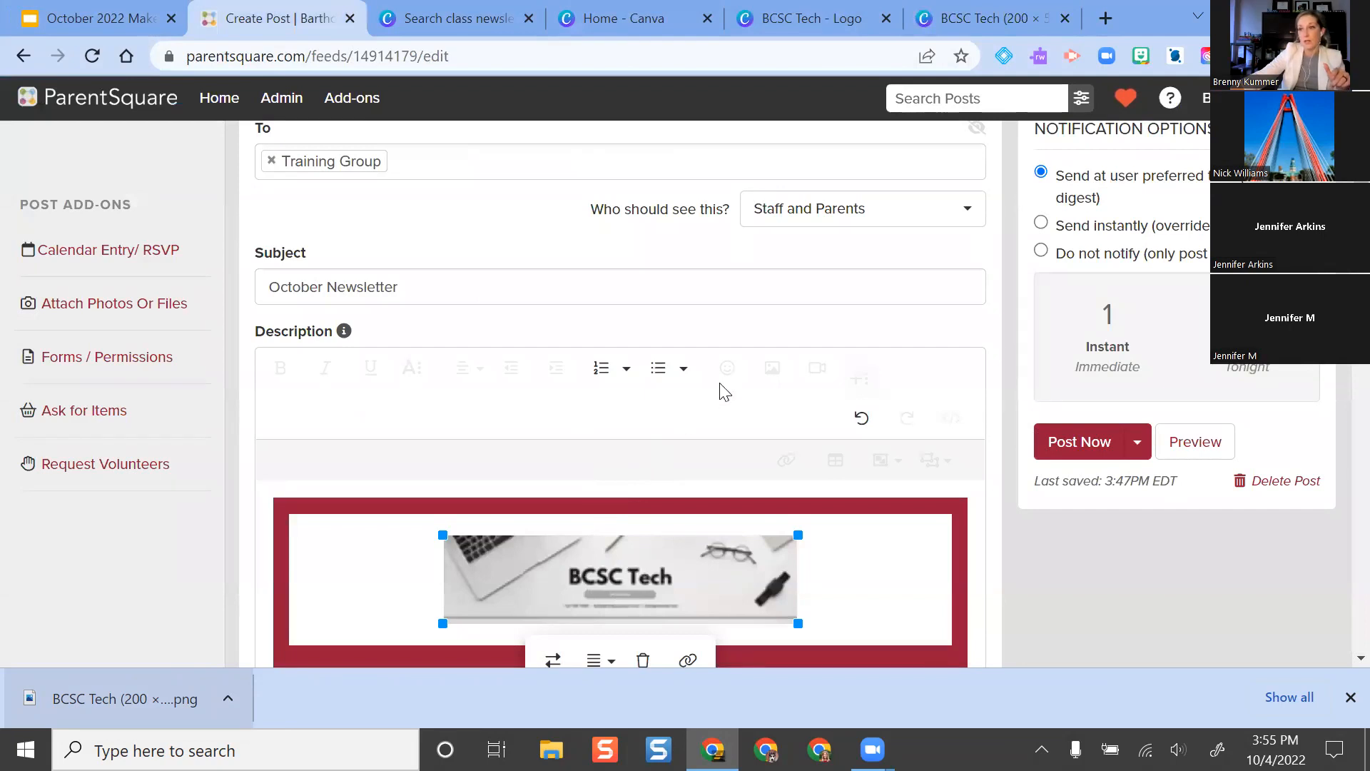
scroll(721, 386, down, 1)
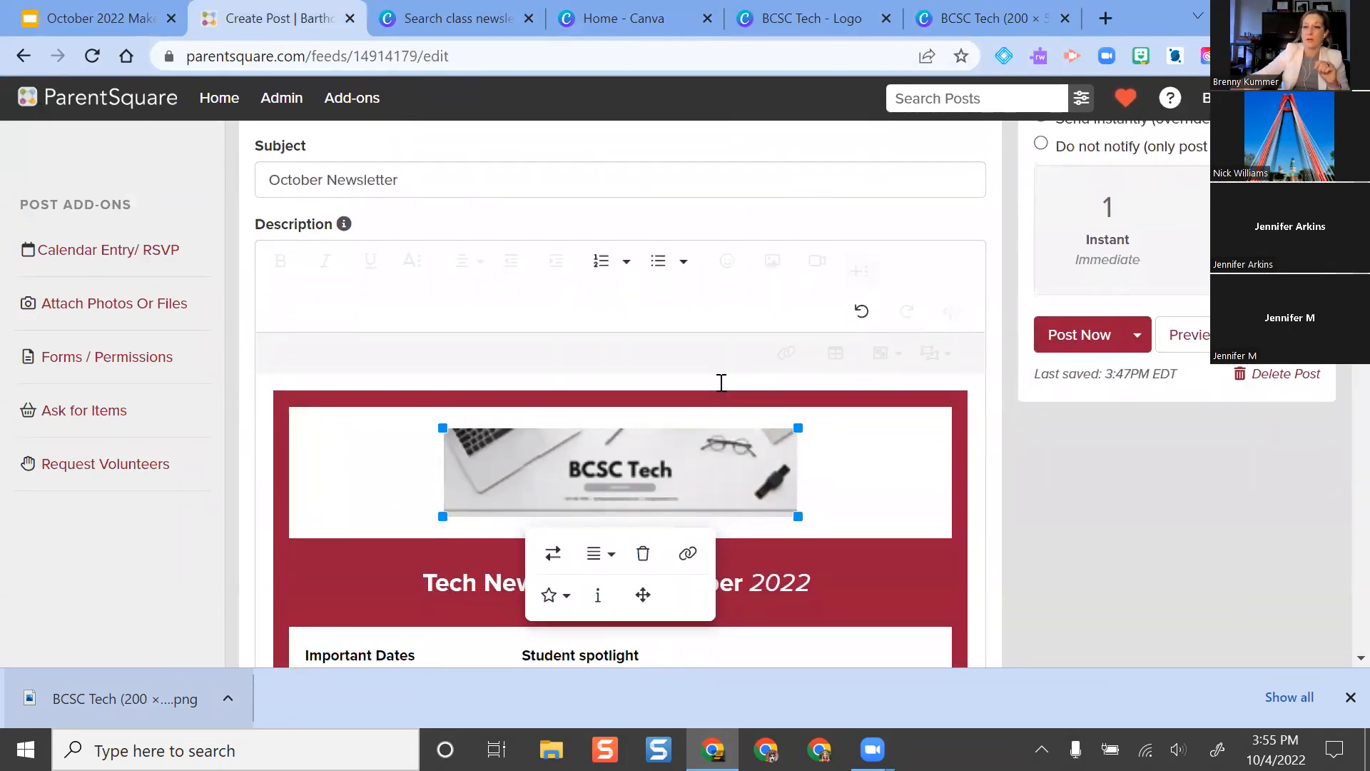
scroll(785, 368, down, 2)
- Switch to Canva, open the pet shop poster from the recent designs, and close the leftover Canva home page
click(985, 18)
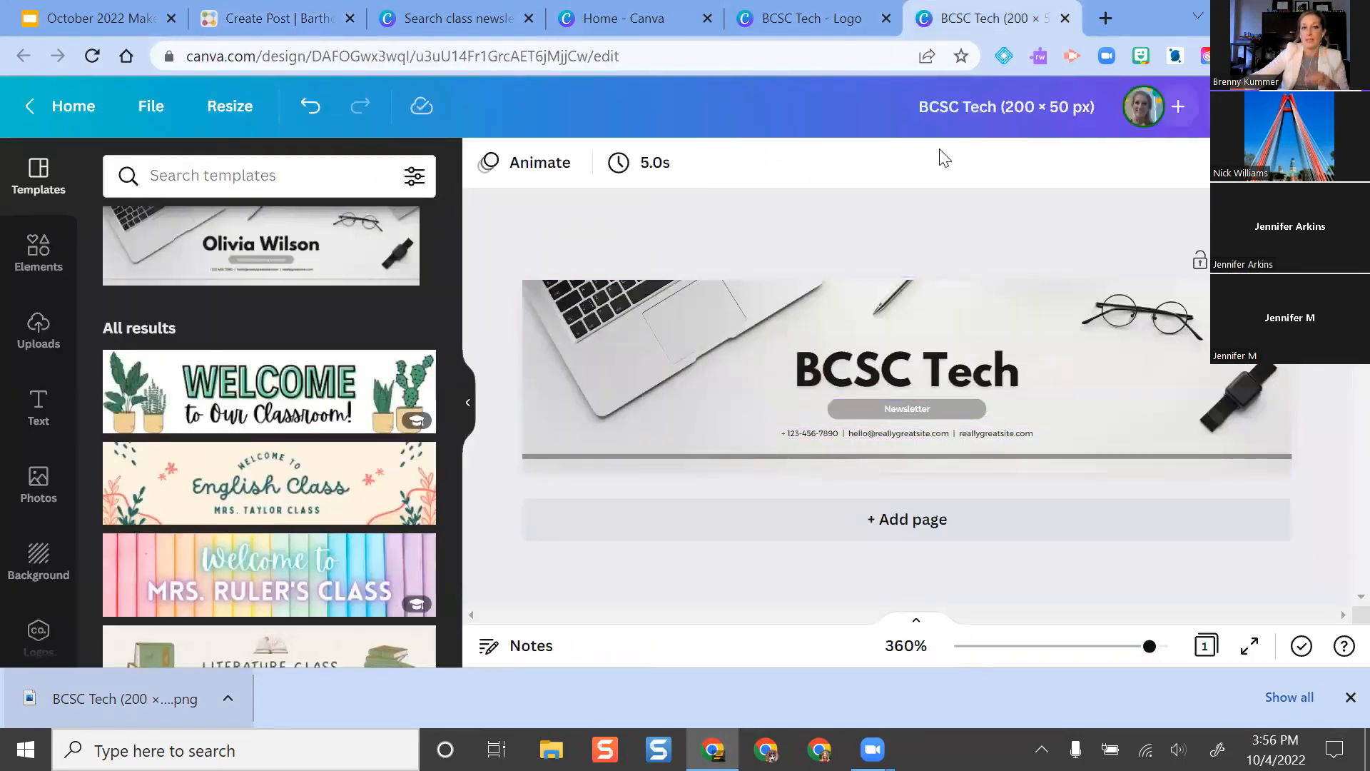
click(73, 107)
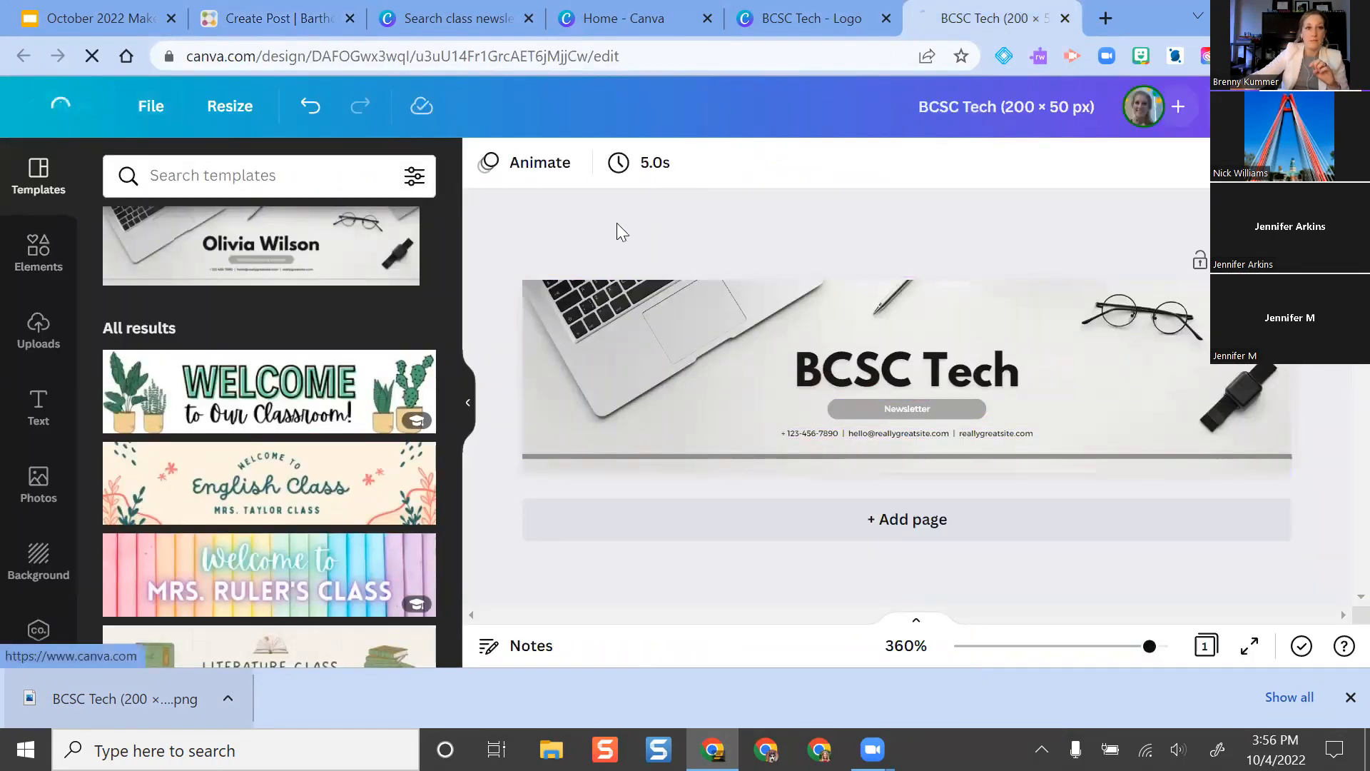
scroll(907, 342, down, 3)
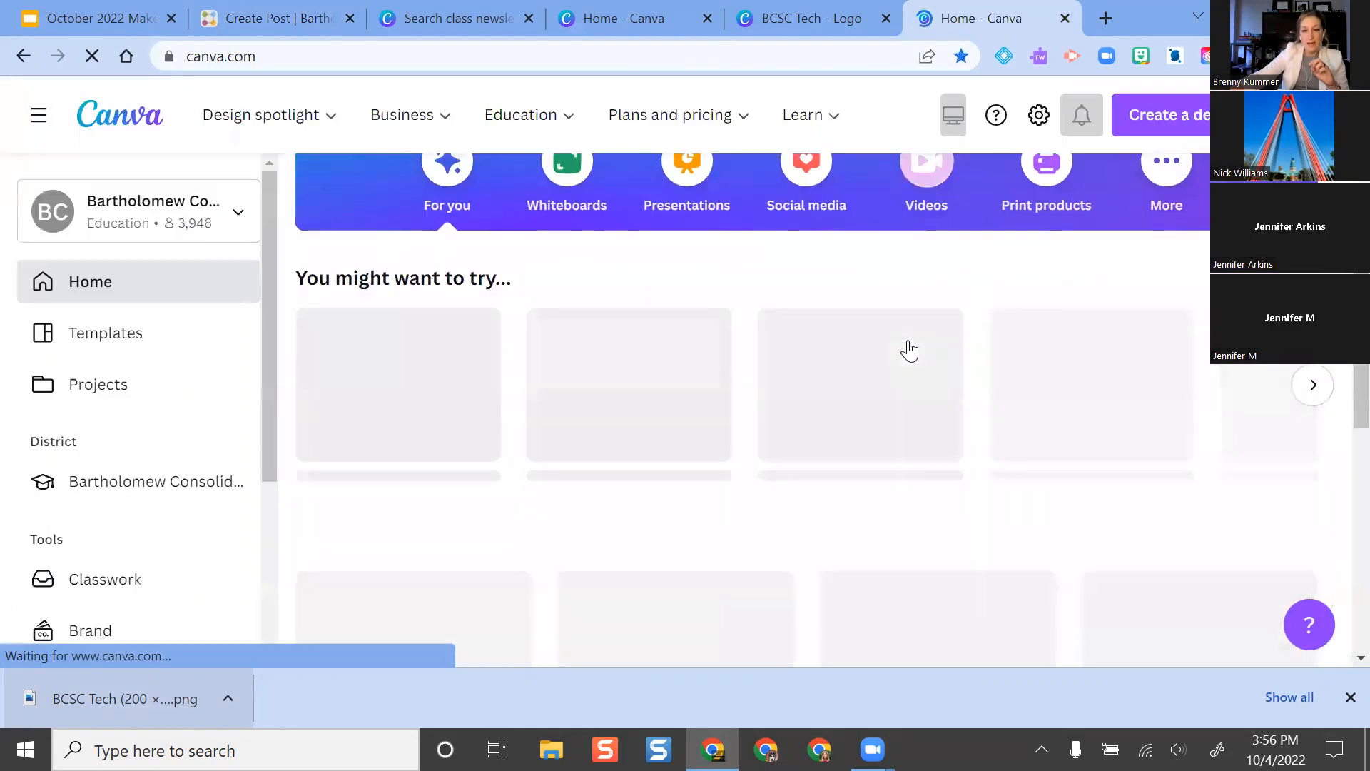
scroll(949, 398, down, 5)
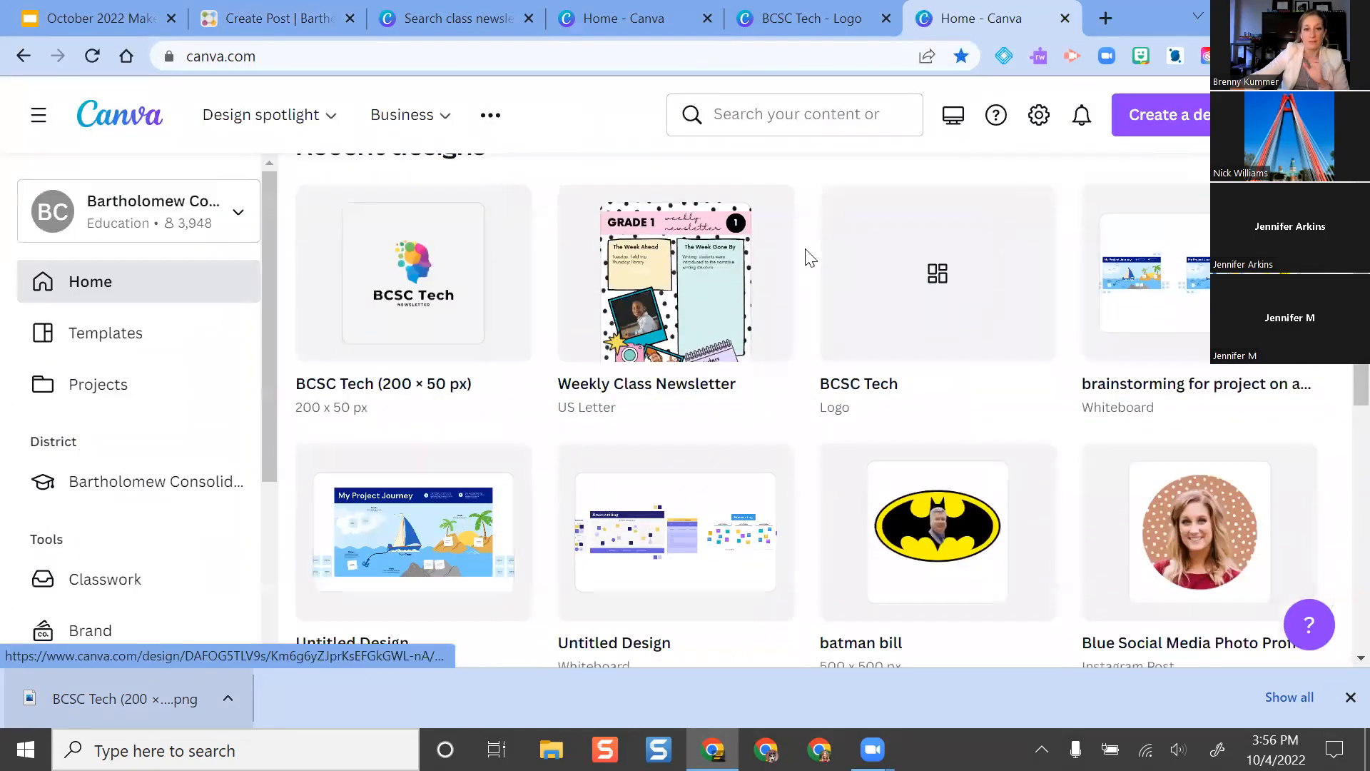
scroll(984, 260, down, 7)
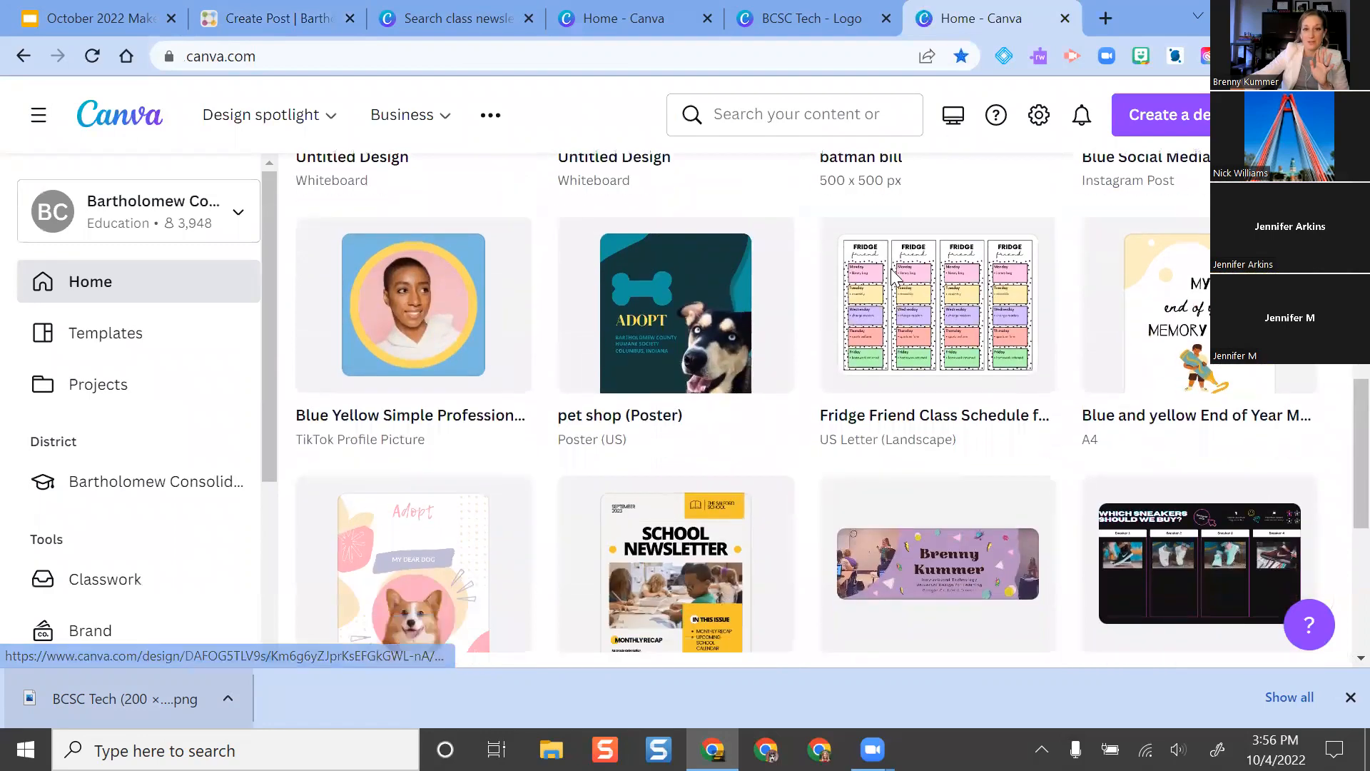
click(658, 255)
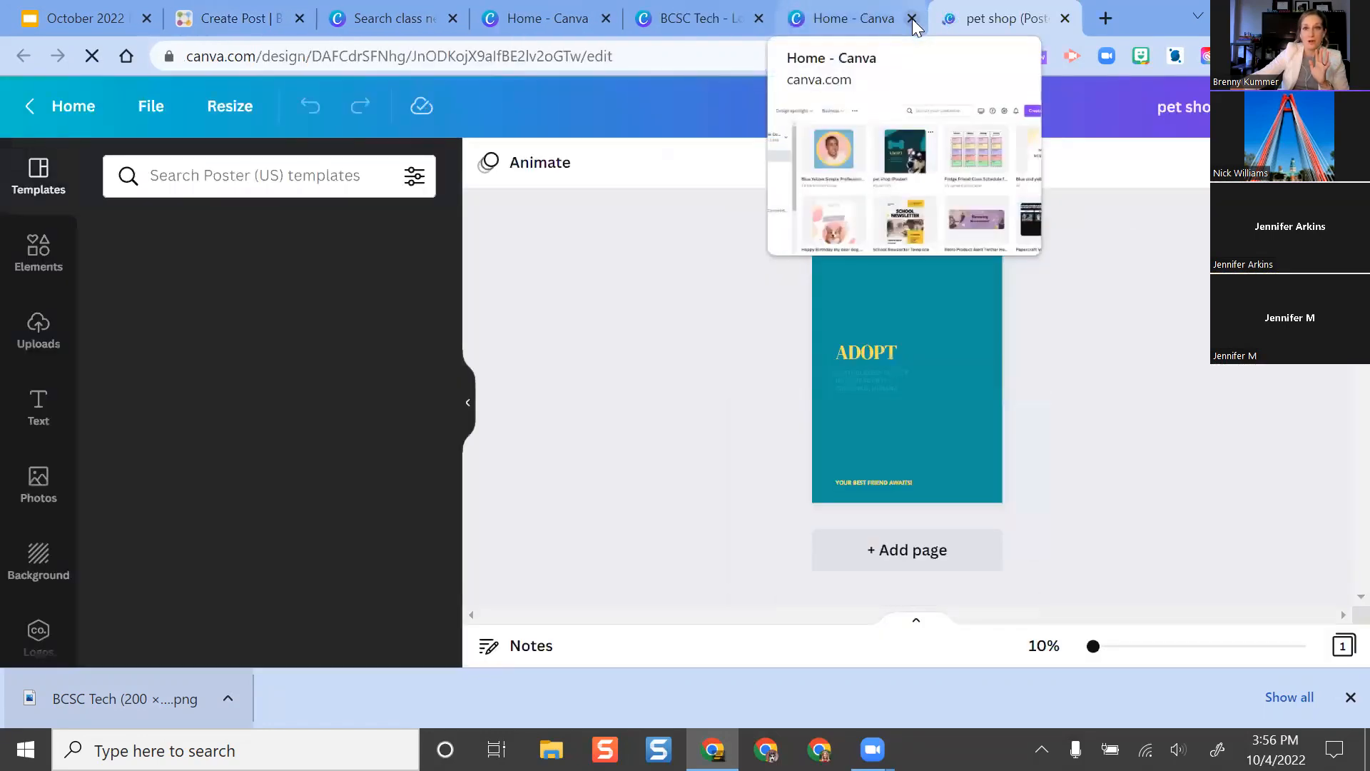
click(912, 18)
- Download the pet shop poster as a JPG file
click(1311, 107)
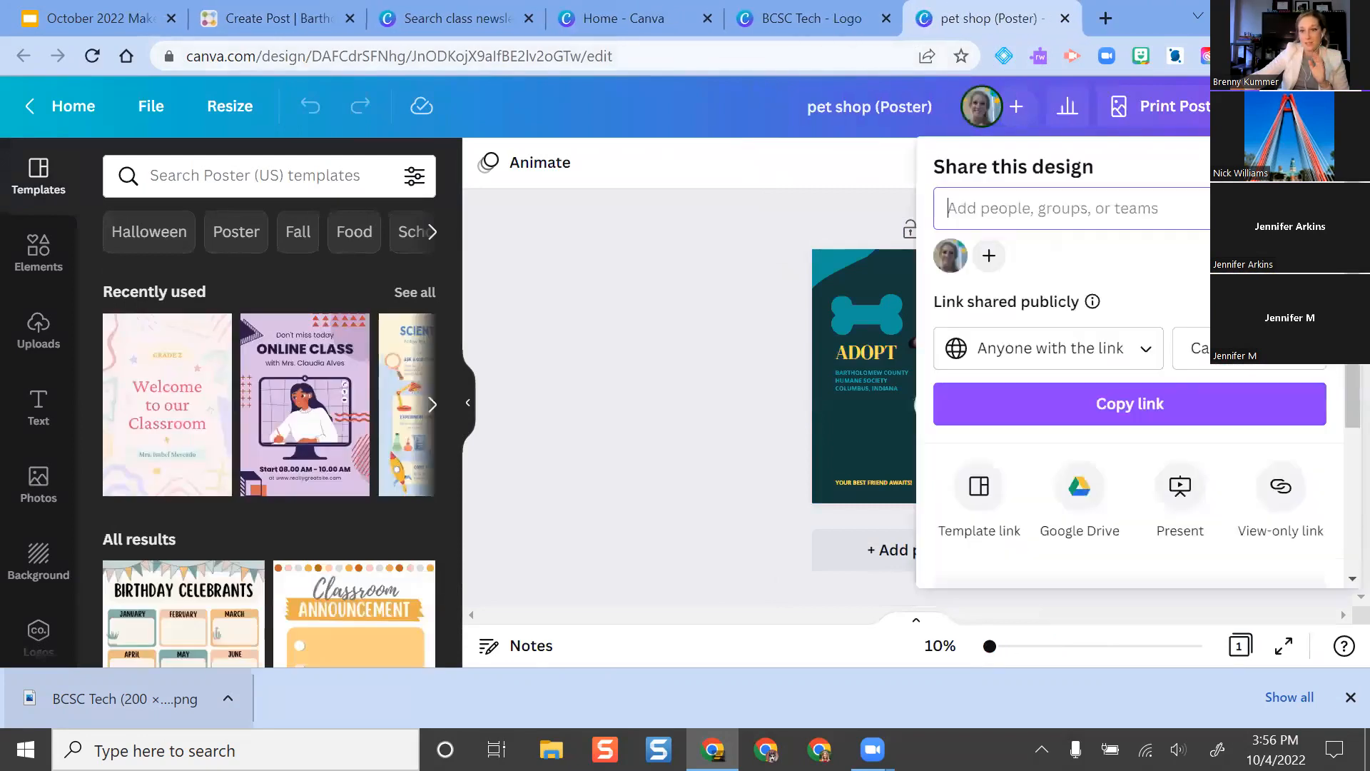
scroll(1067, 199, down, 3)
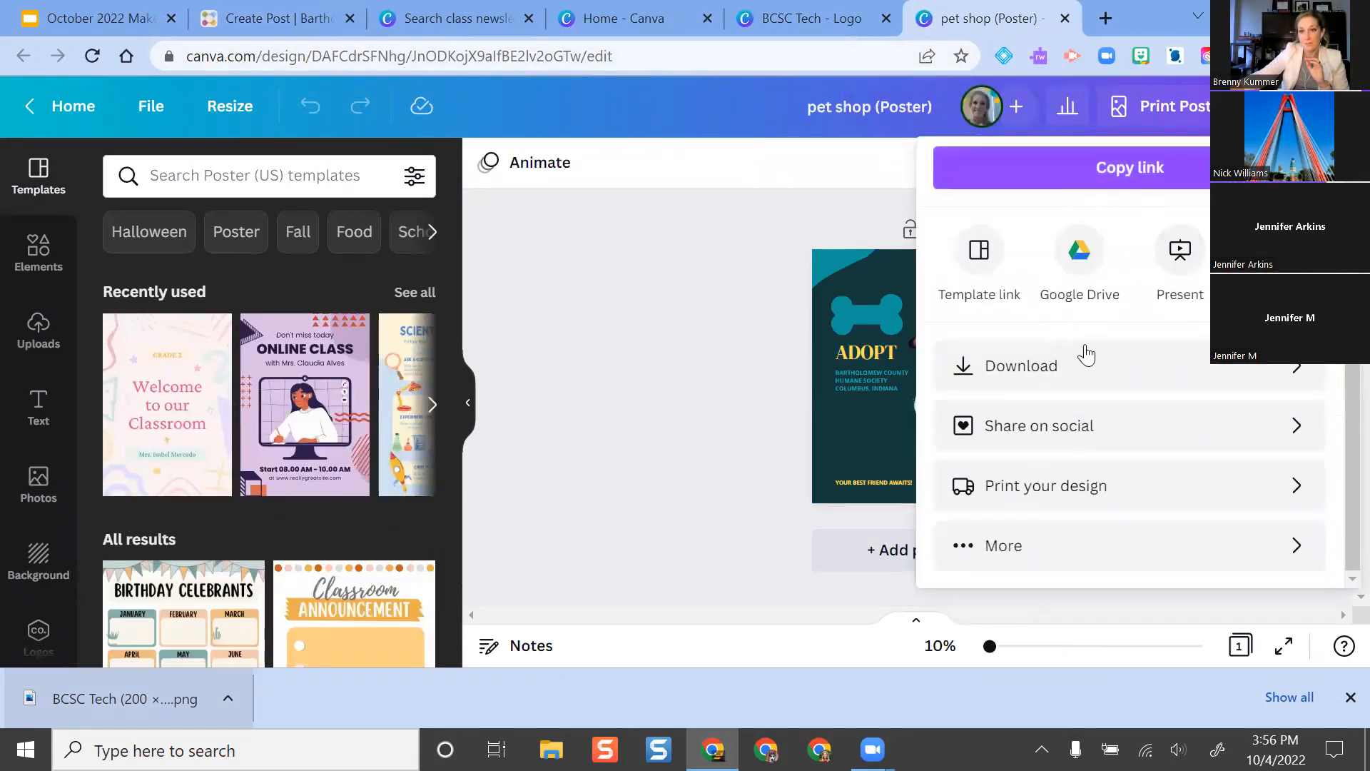
click(1118, 374)
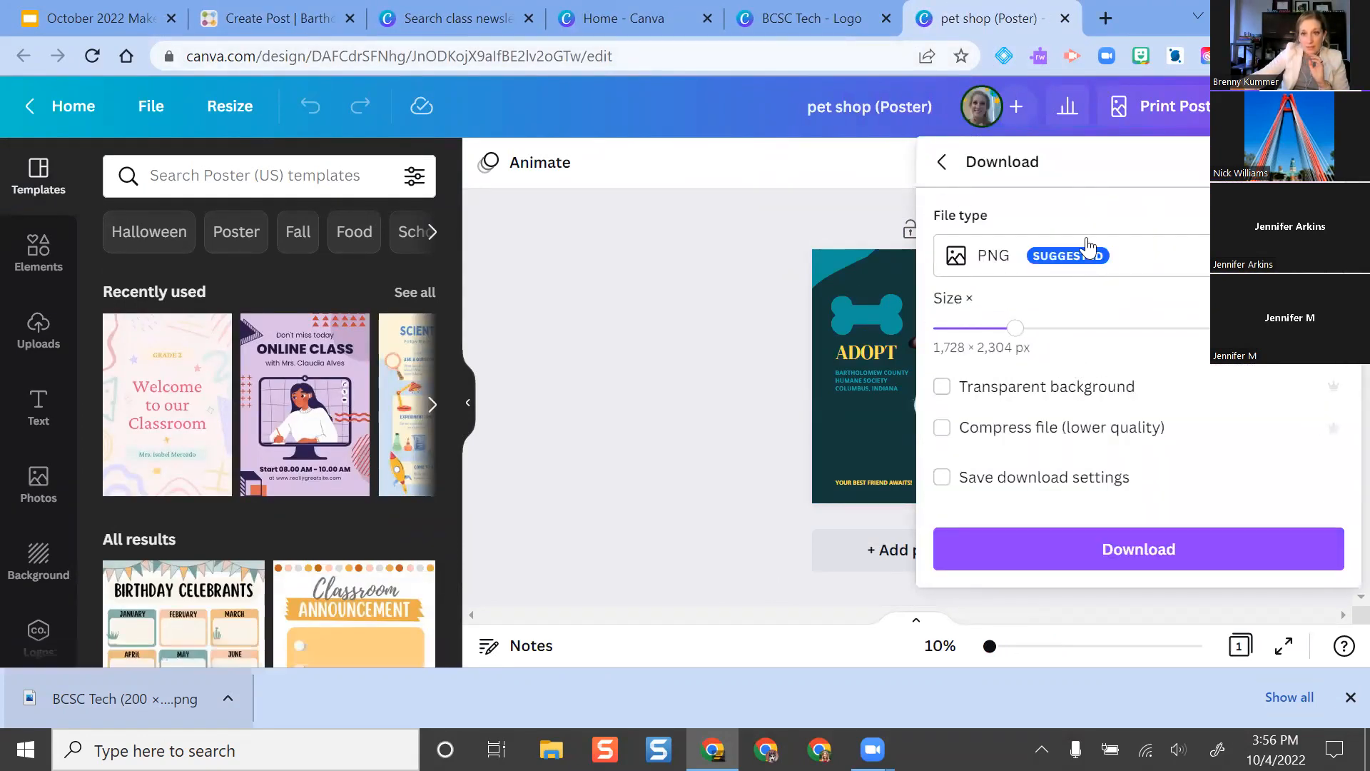
click(1156, 264)
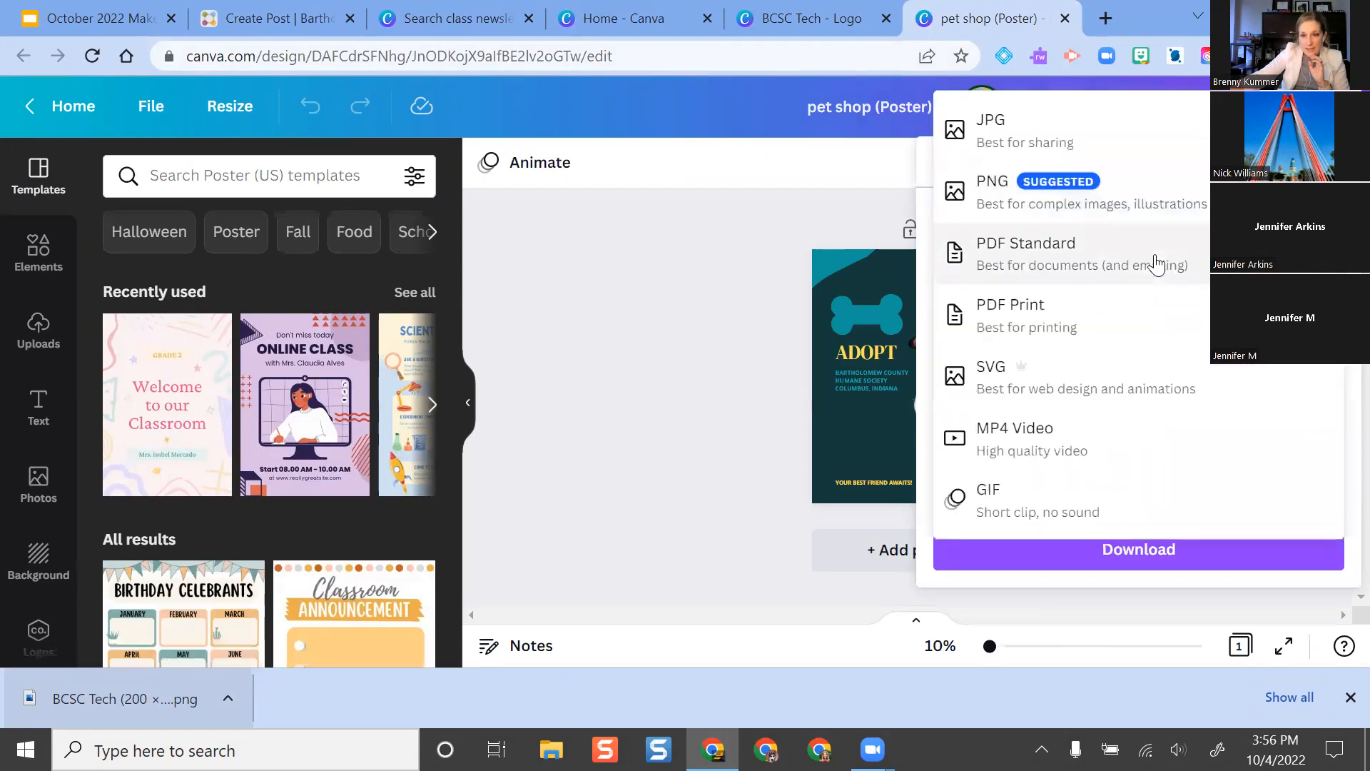
click(1041, 137)
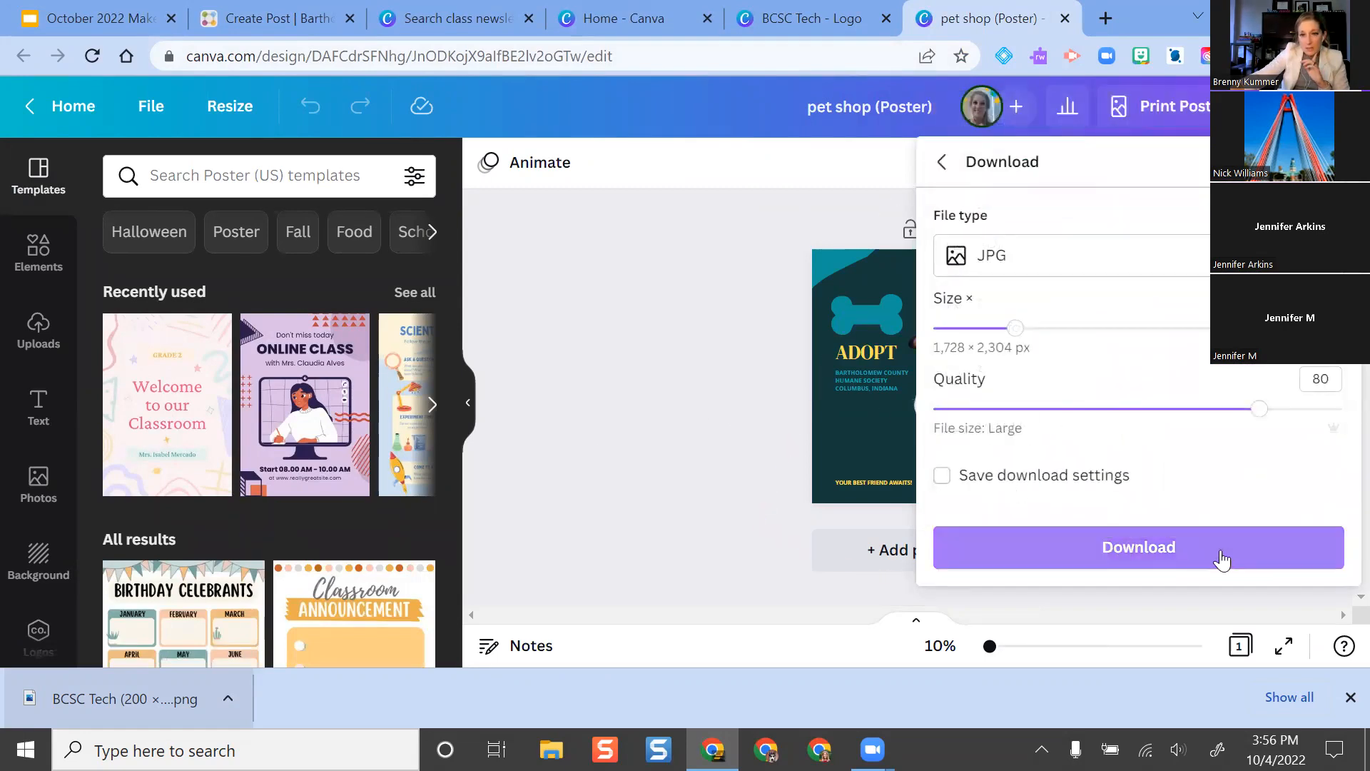
click(1183, 553)
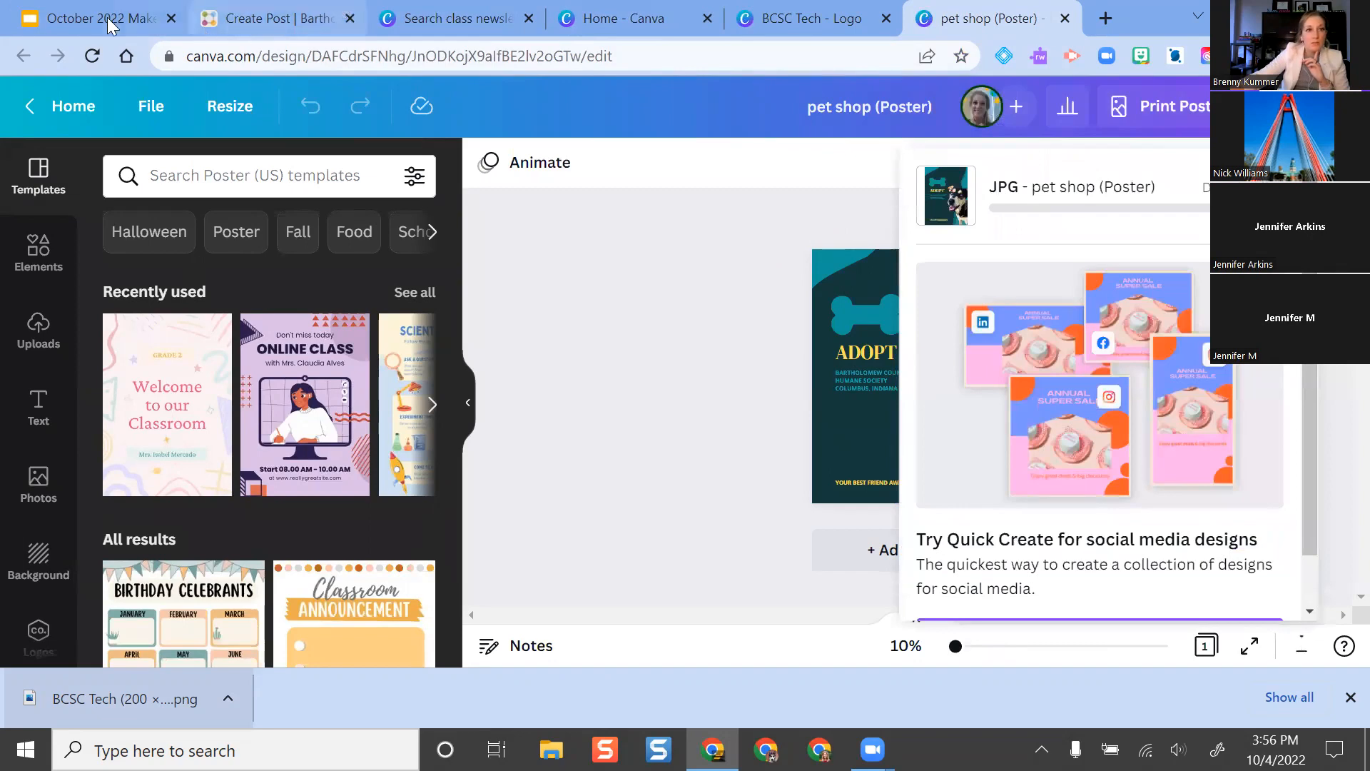
- Return to the ParentSquare post and insert "pet shop (Poster).jpg" above the 1200 x 600 placeholder in the Student spotlight section
click(288, 14)
scroll(760, 444, down, 7)
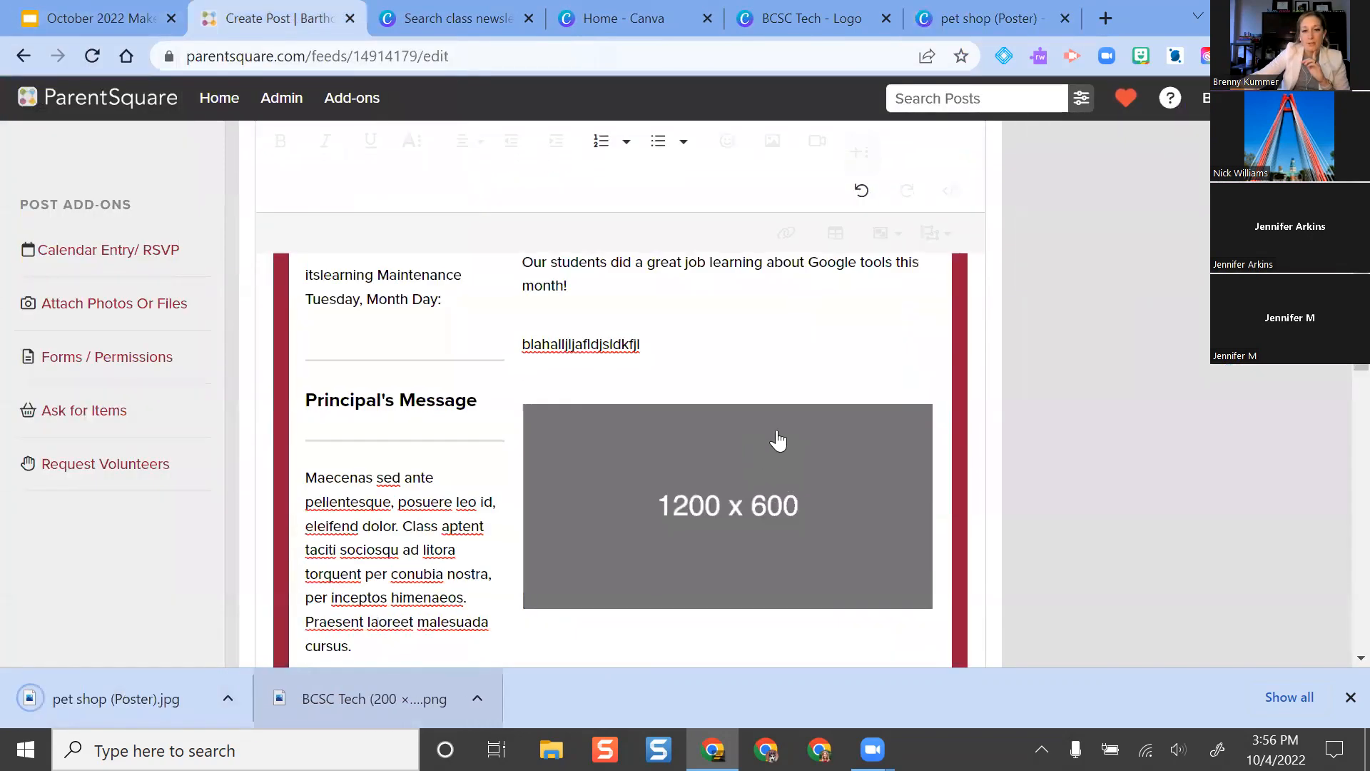
scroll(685, 379, up, 1)
scroll(703, 285, down, 1)
scroll(696, 367, down, 3)
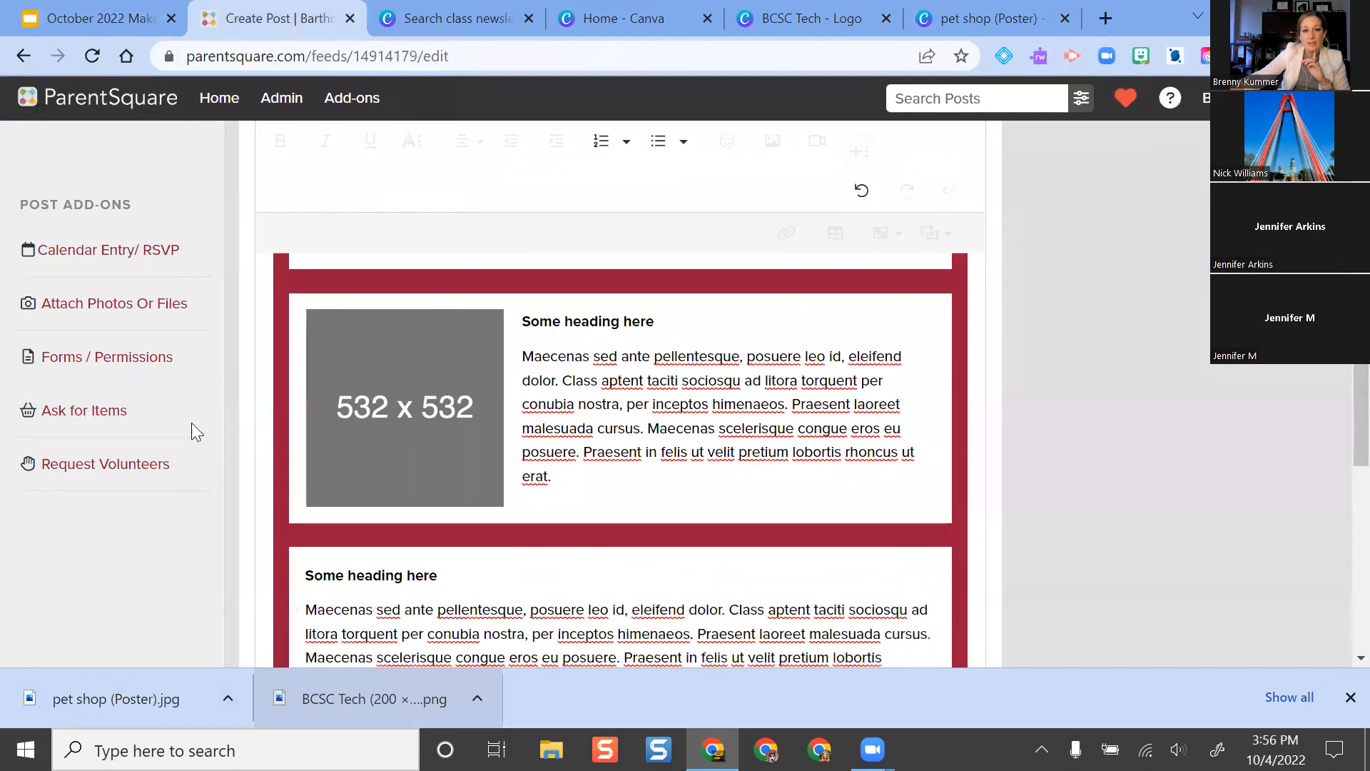
scroll(726, 326, up, 15)
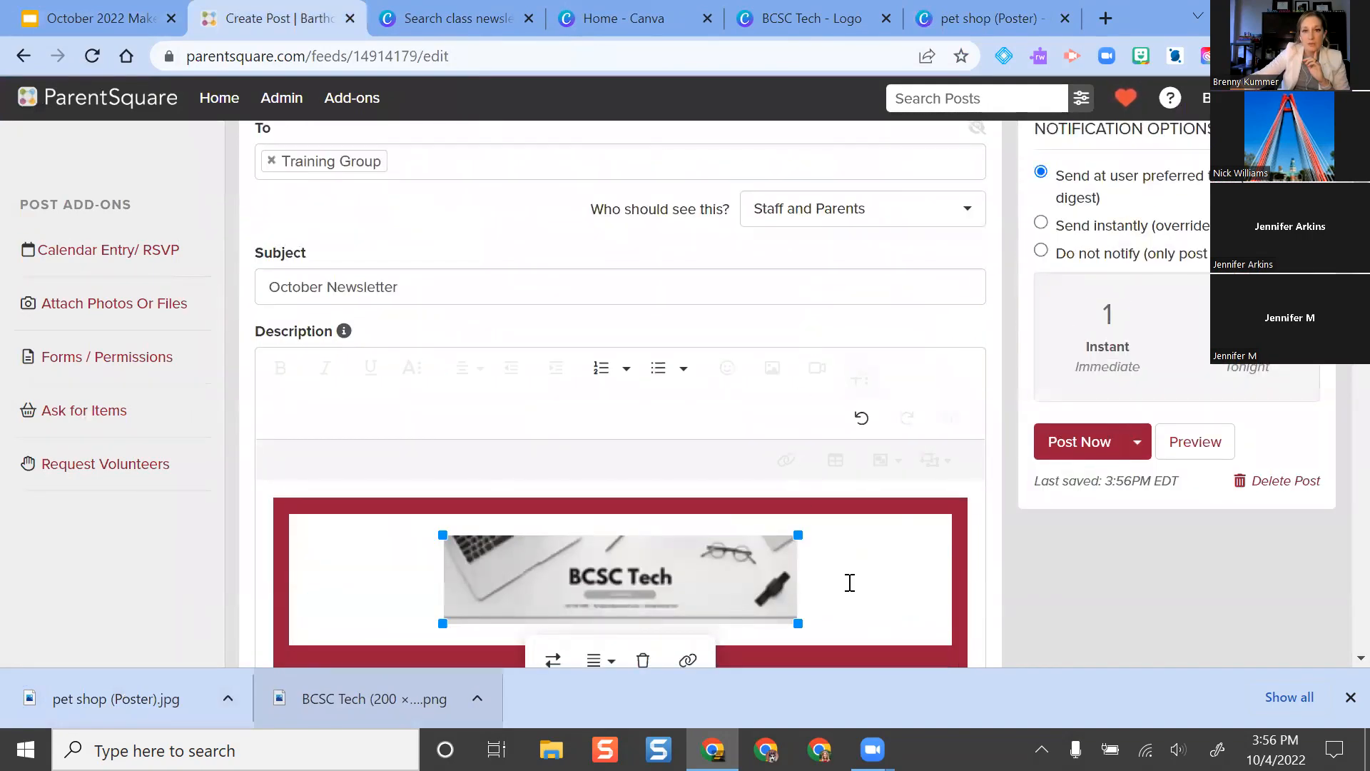
scroll(850, 582, down, 6)
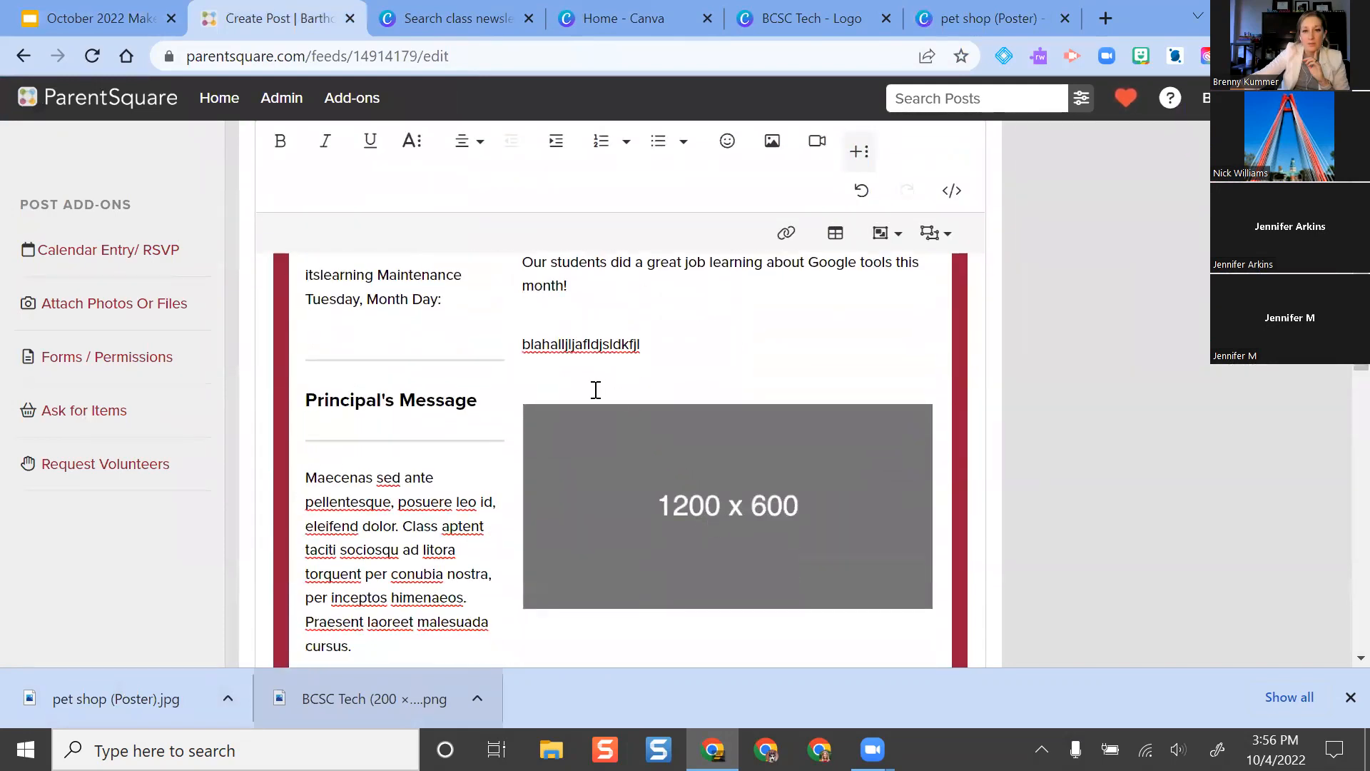
click(596, 389)
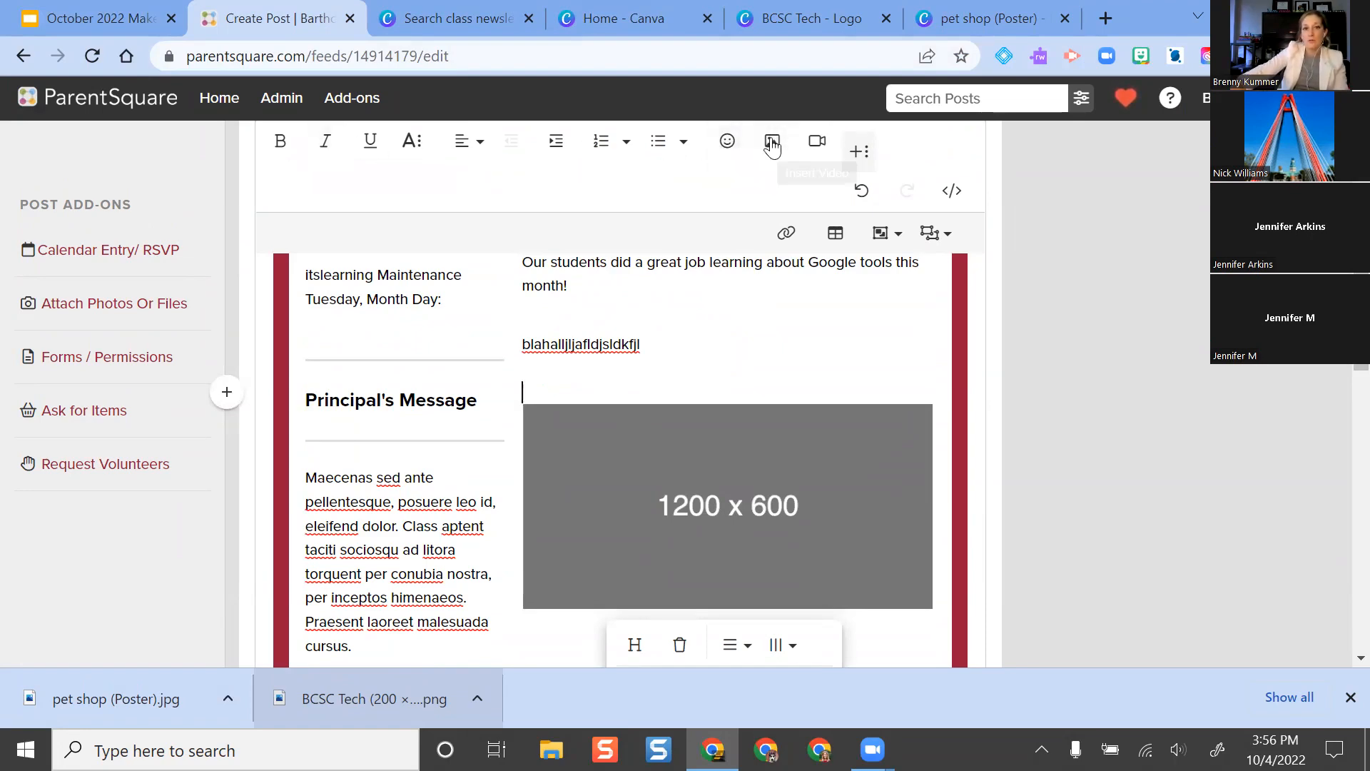
click(774, 142)
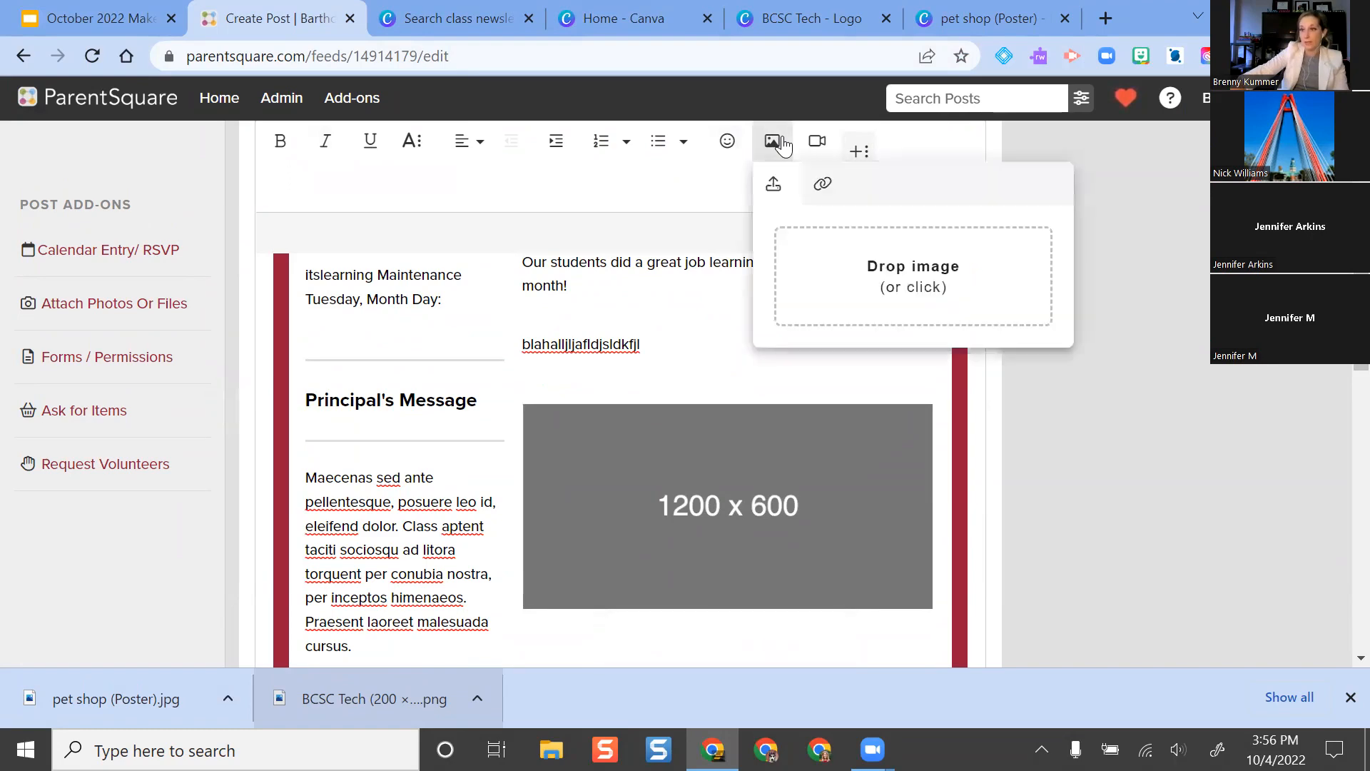
drag(103, 691, 932, 280)
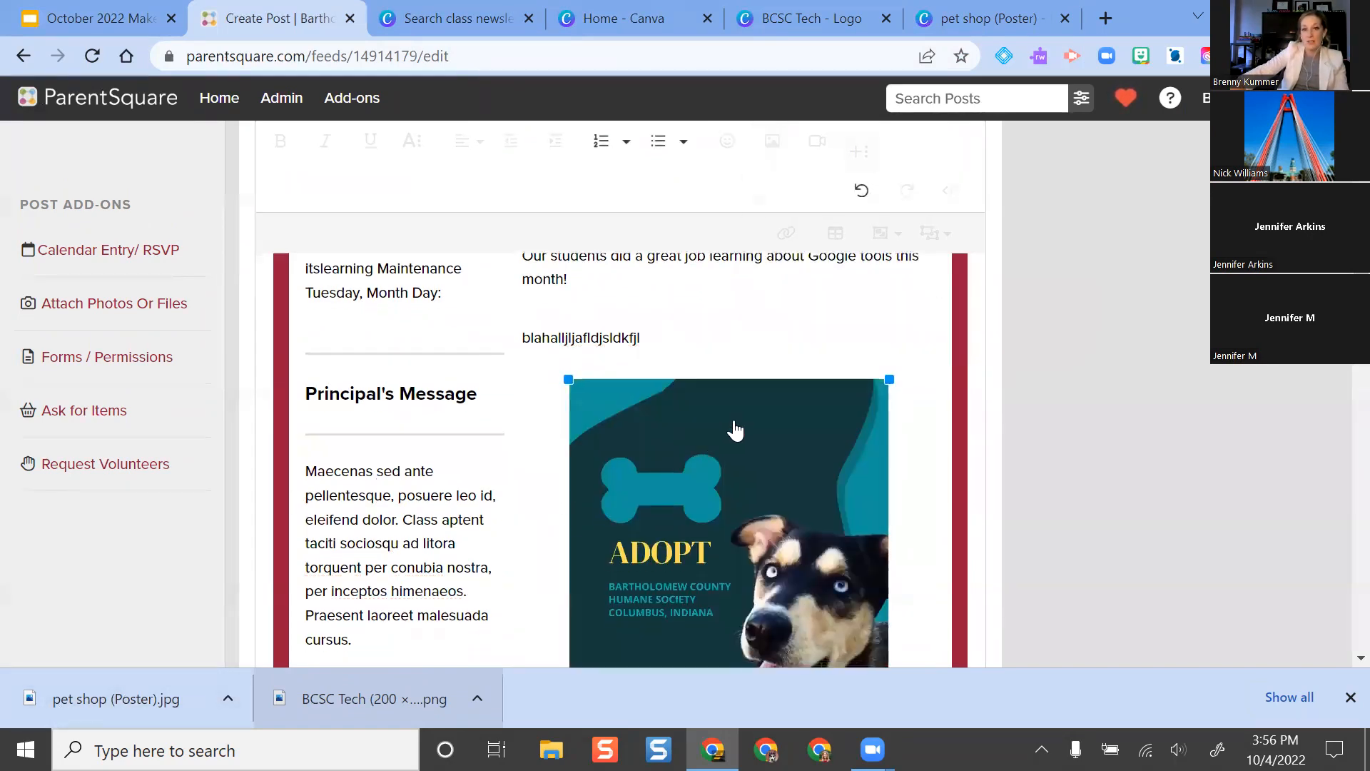
- Enlarge the adoption poster proportionally to fill the width of the Student spotlight column
scroll(833, 404, down, 3)
scroll(914, 421, up, 2)
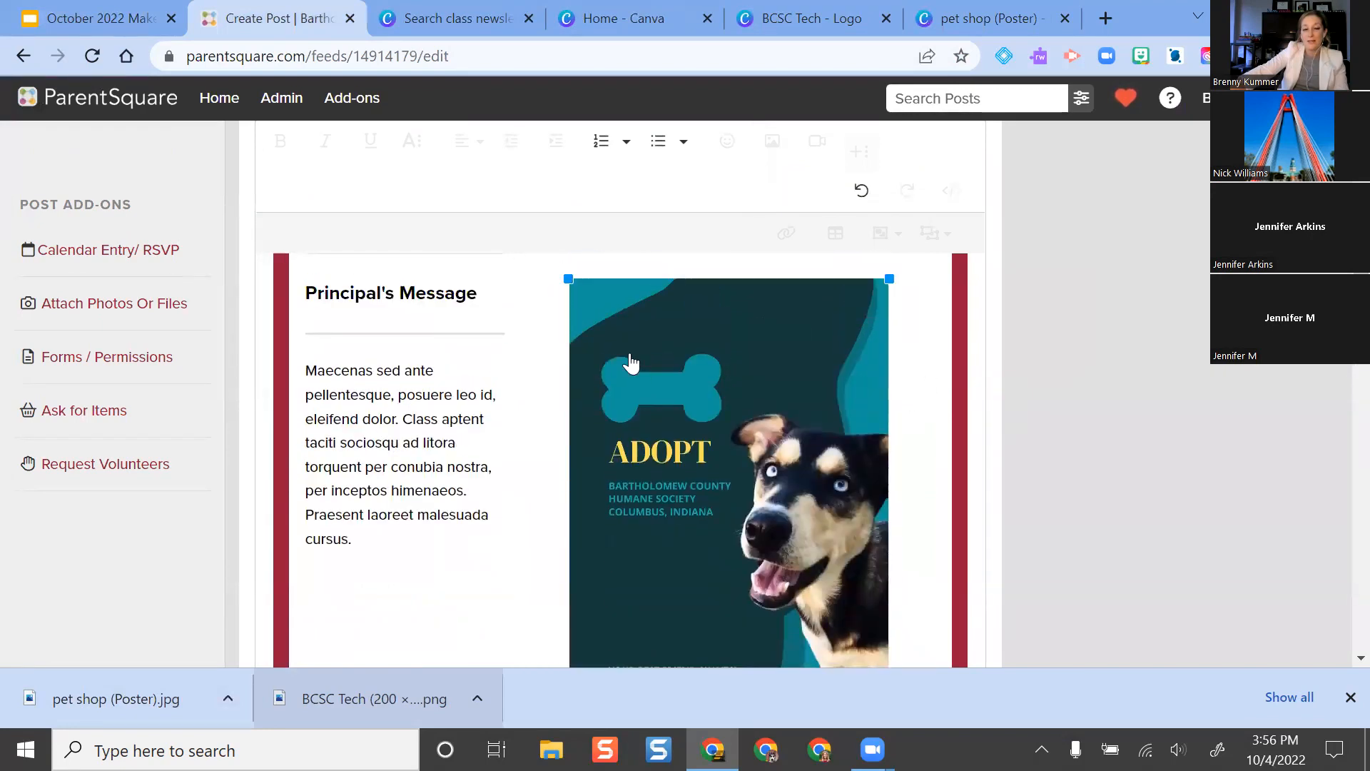
scroll(558, 528, up, 3)
drag(564, 491, 475, 466)
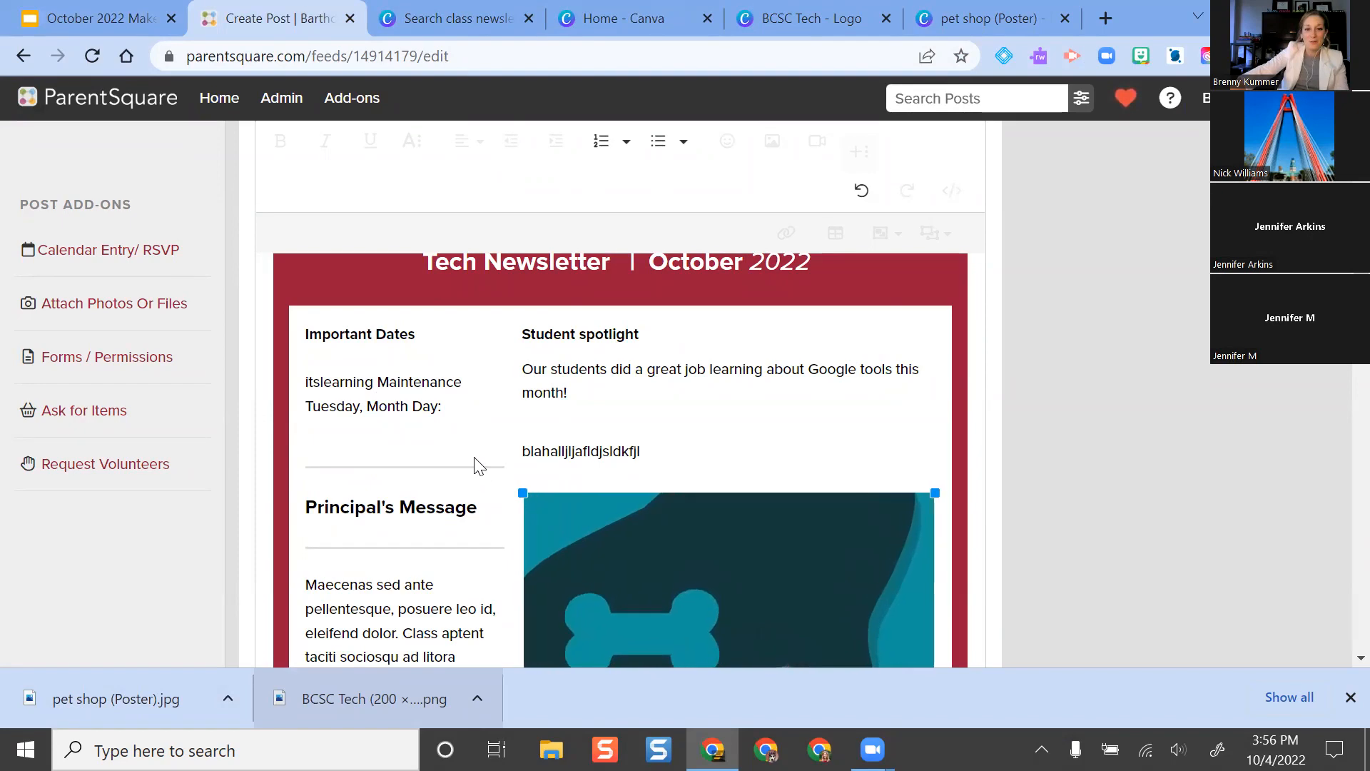
scroll(861, 412, down, 5)
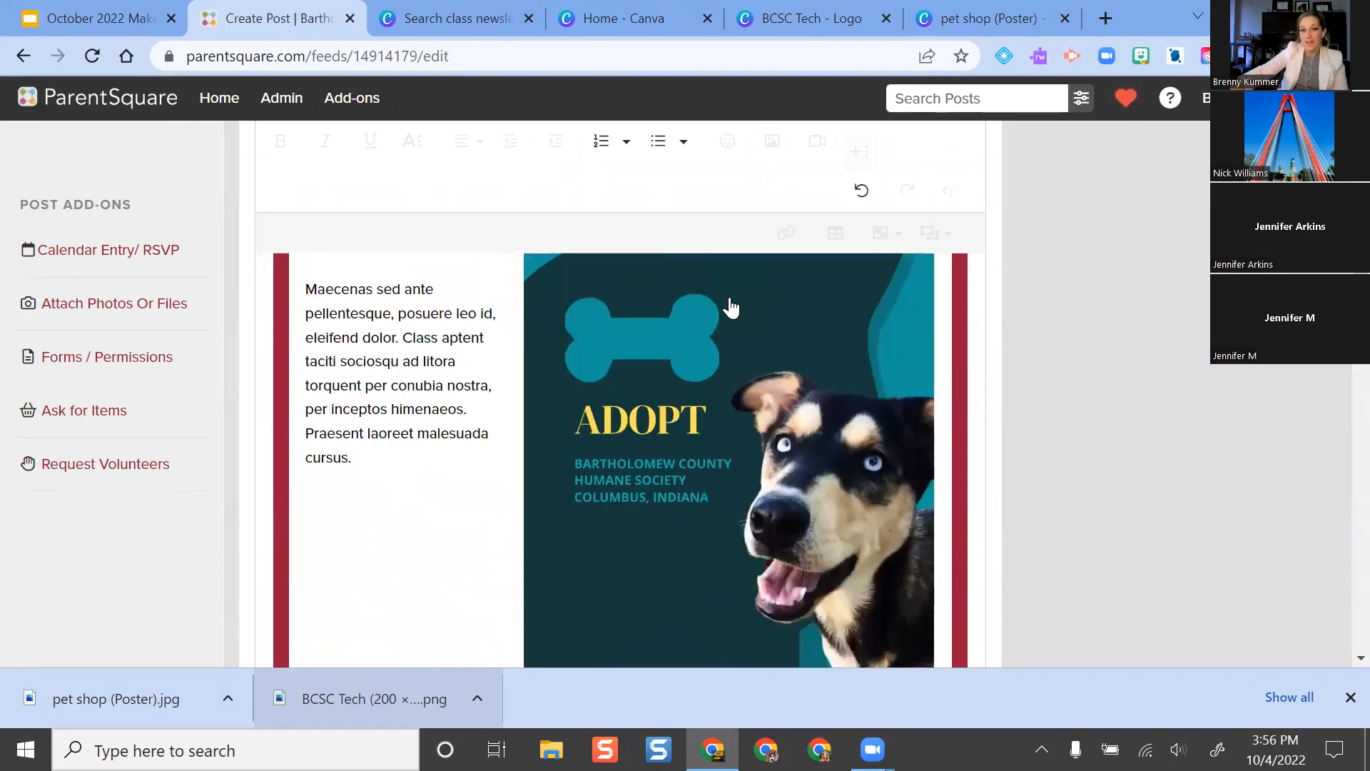
scroll(1036, 388, up, 1)
scroll(1025, 427, up, 2)
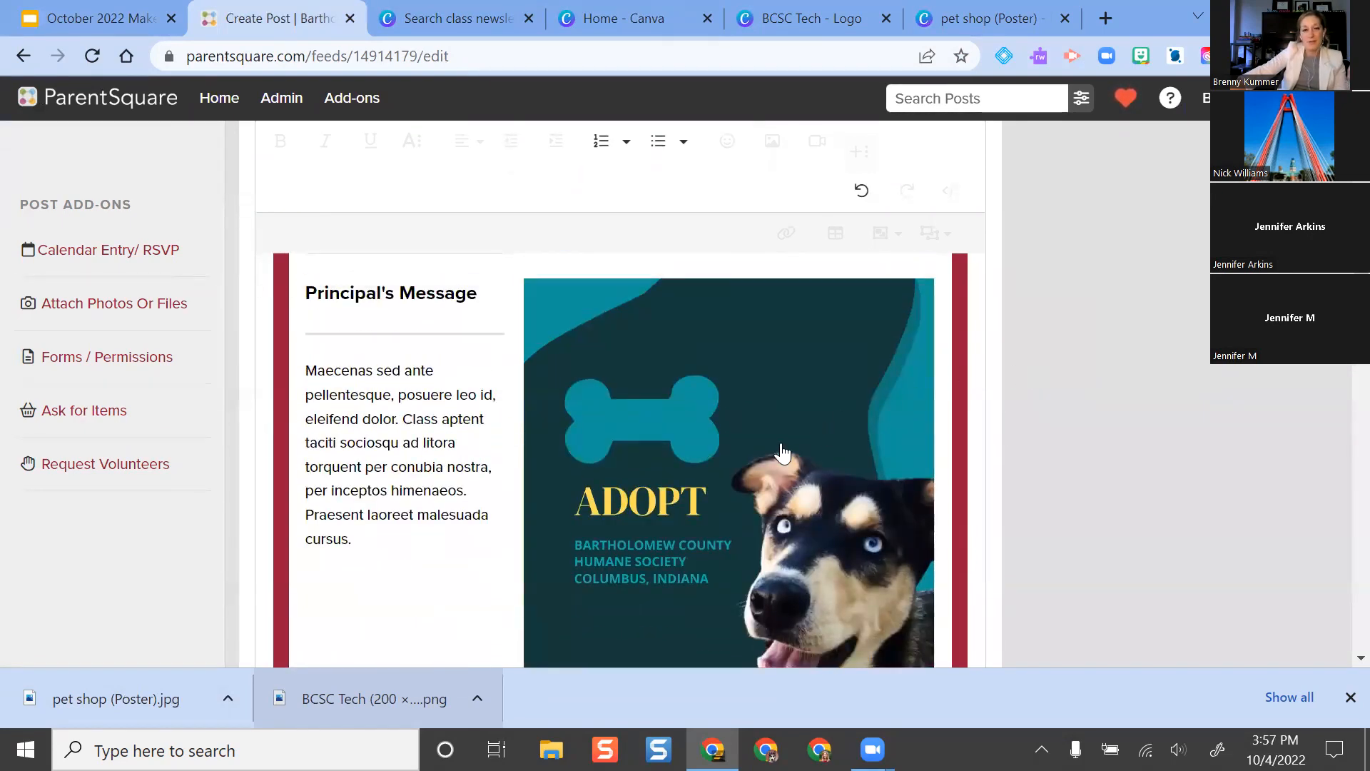
- Delete the 1200 x 600 placeholder image below the adoption poster
scroll(782, 453, down, 6)
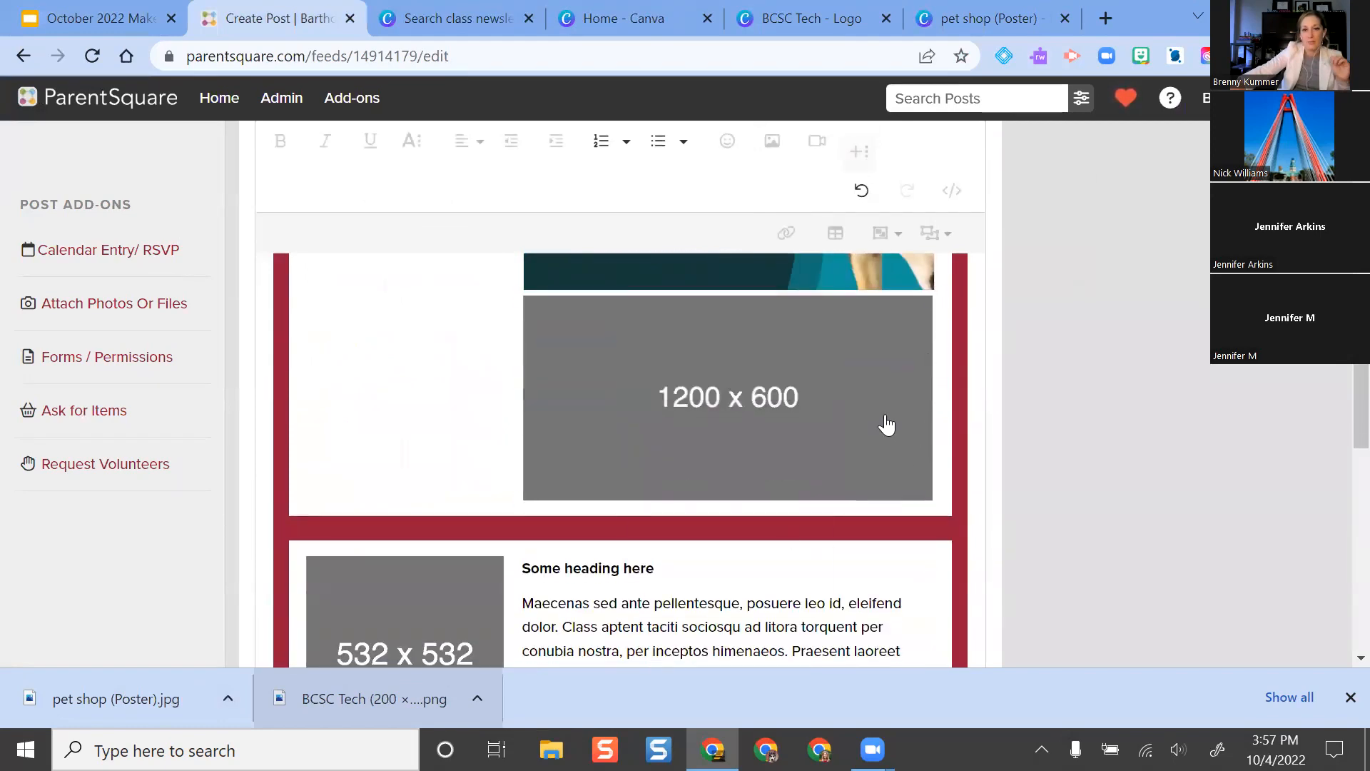
click(885, 424)
key(Delete)
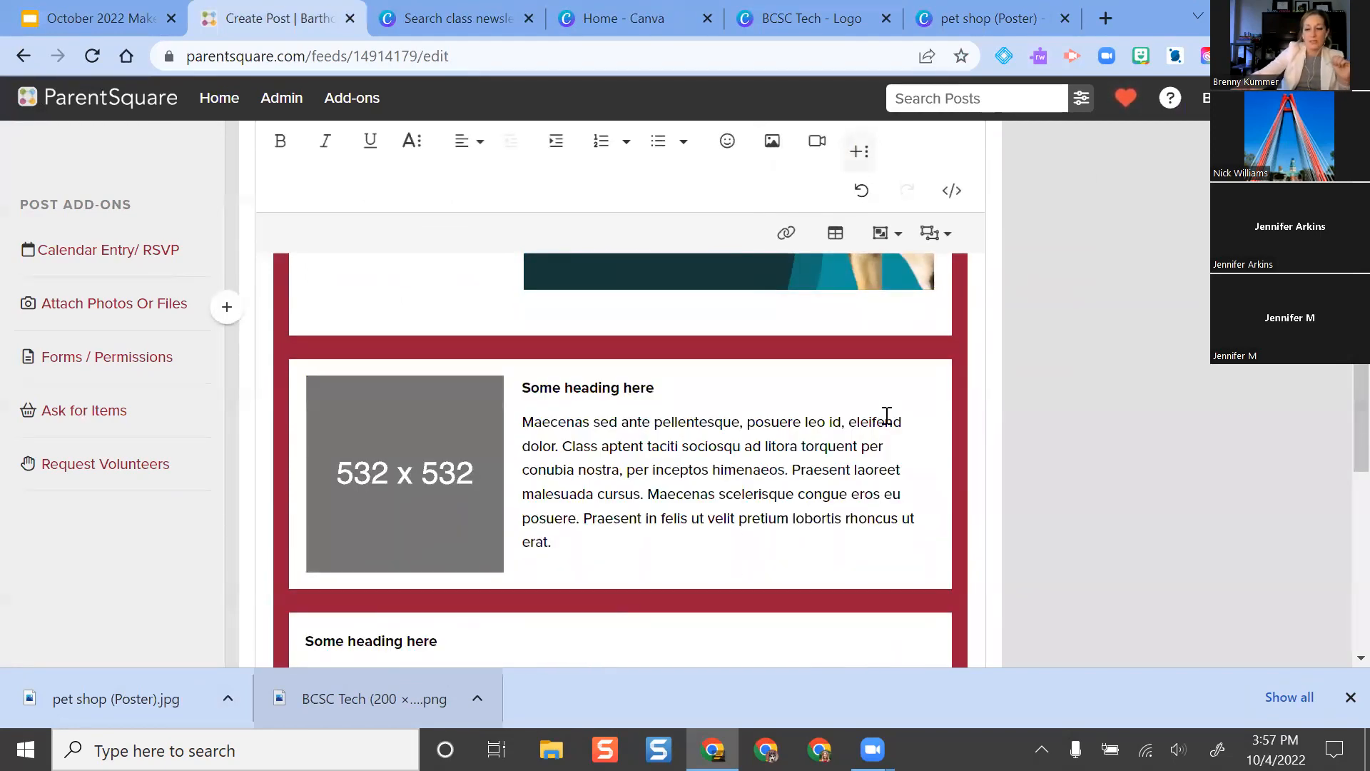
- Dismiss the finished downloads and review the newsletter draft from banner to footer, including the confidential post option beside the recipients
scroll(887, 416, up, 8)
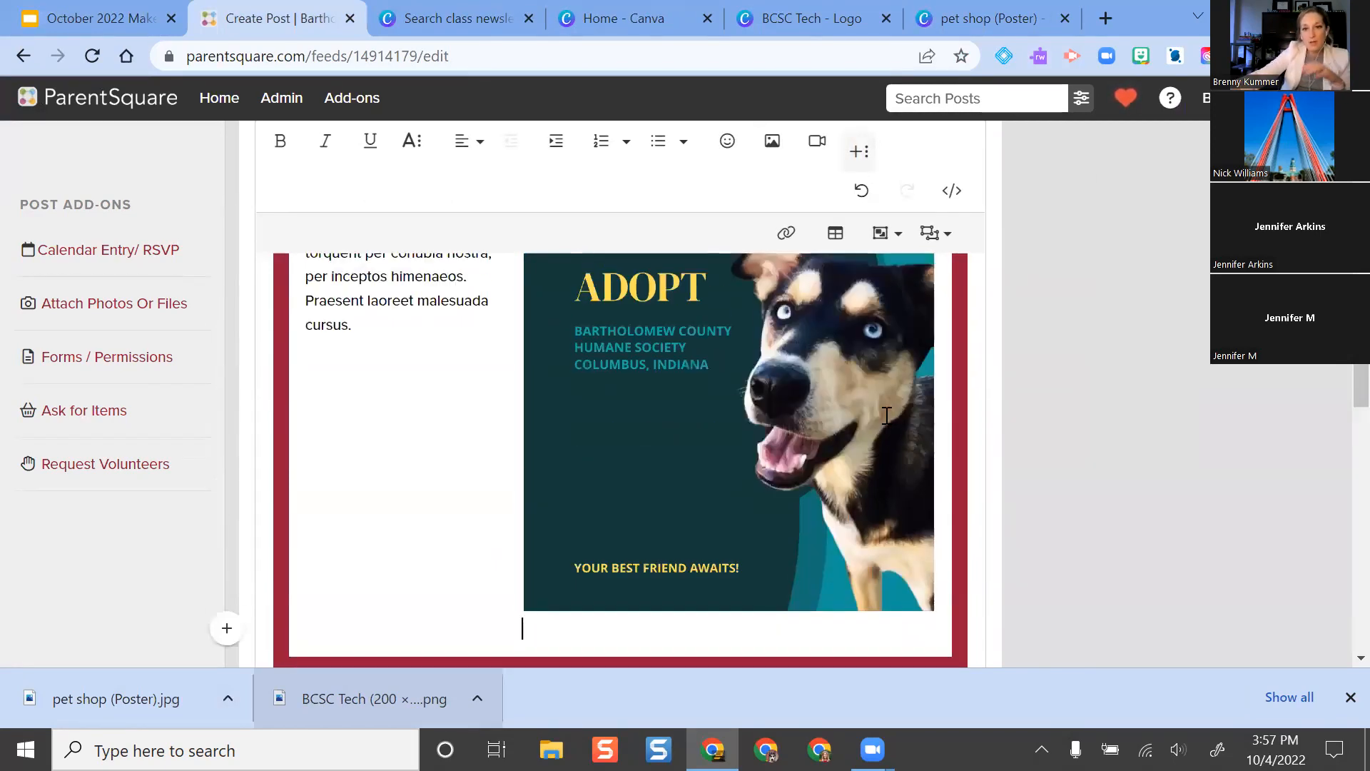
scroll(886, 425, up, 7)
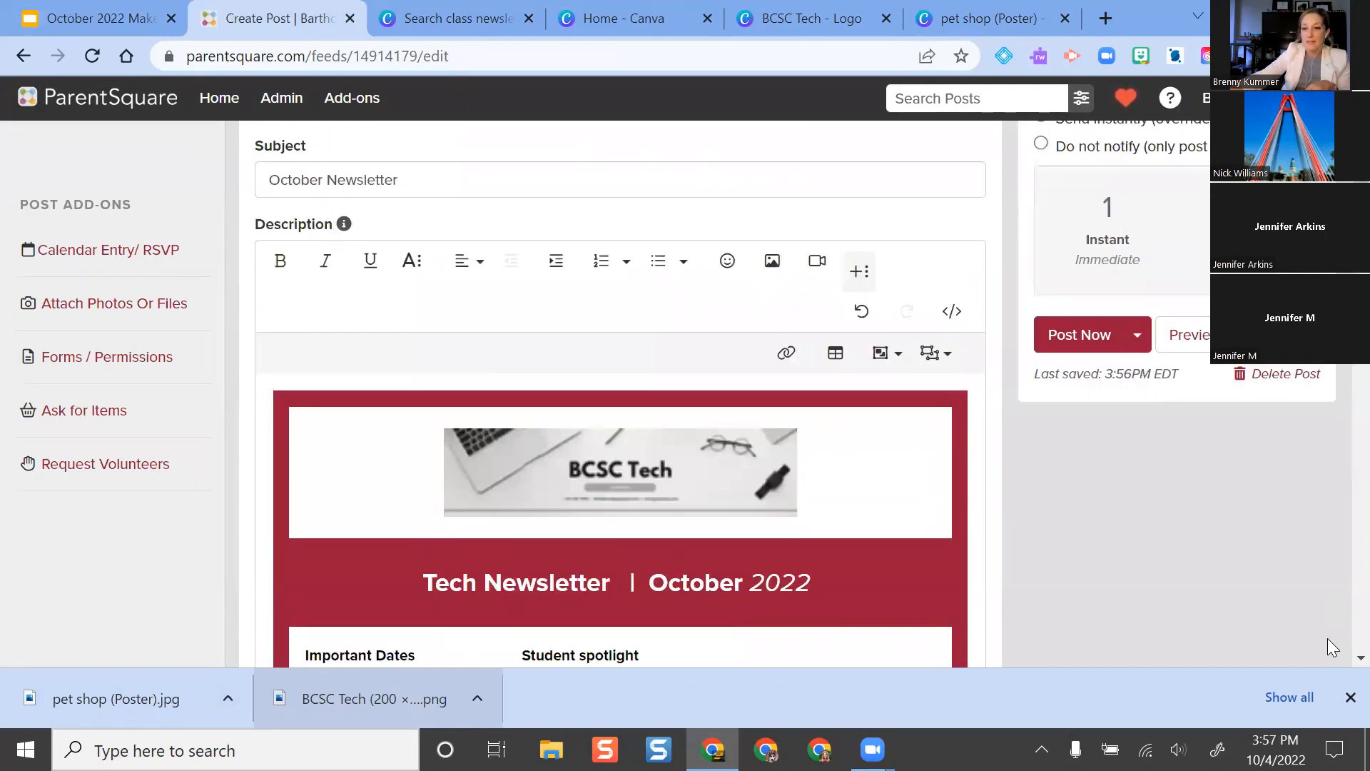
click(1349, 697)
scroll(614, 467, down, 10)
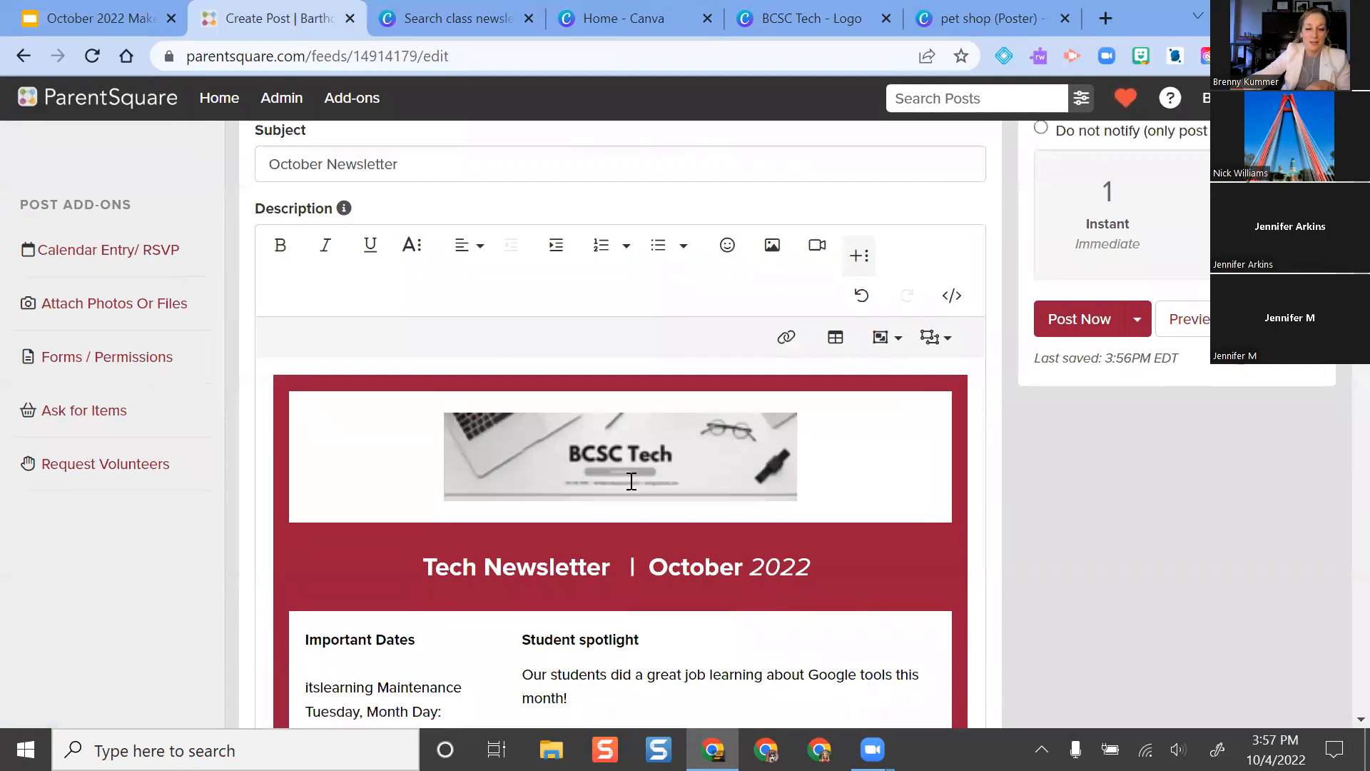
scroll(614, 464, up, 8)
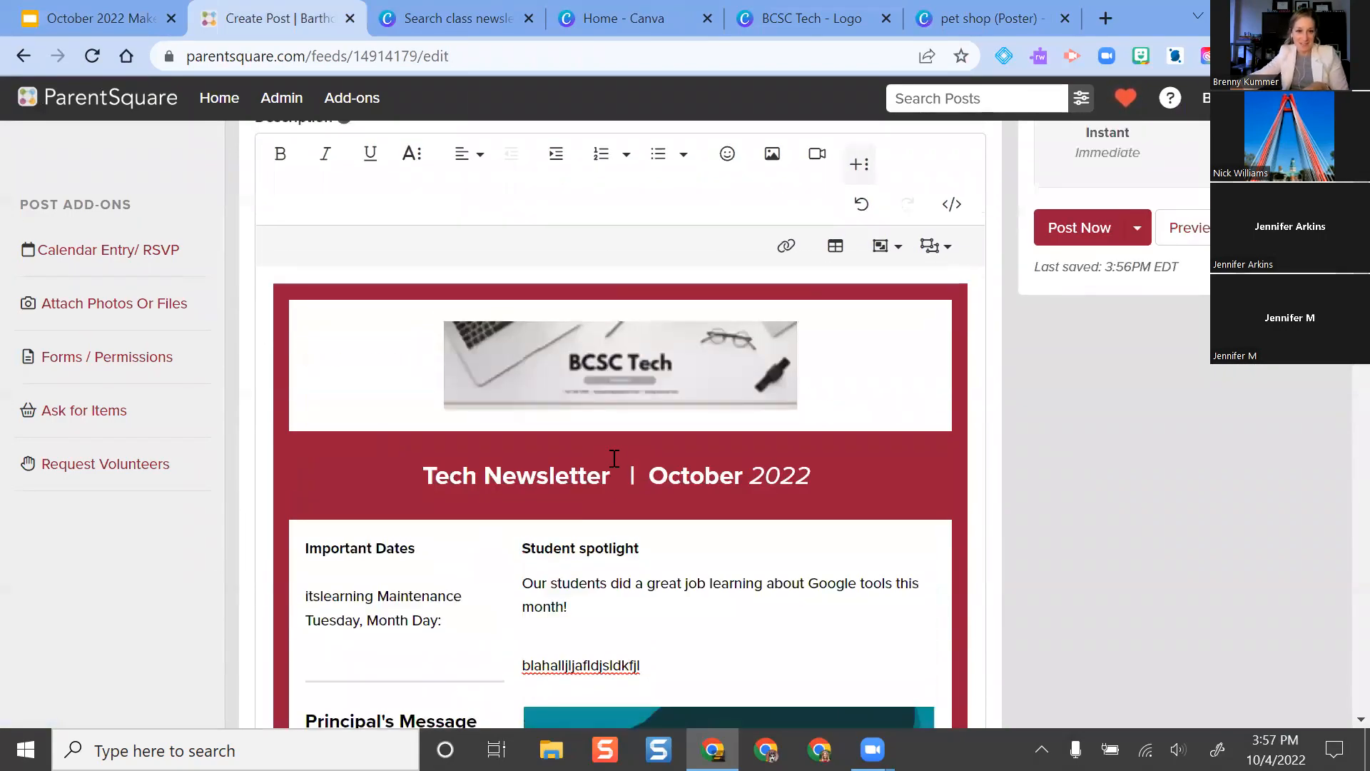
scroll(428, 437, down, 6)
scroll(794, 332, down, 4)
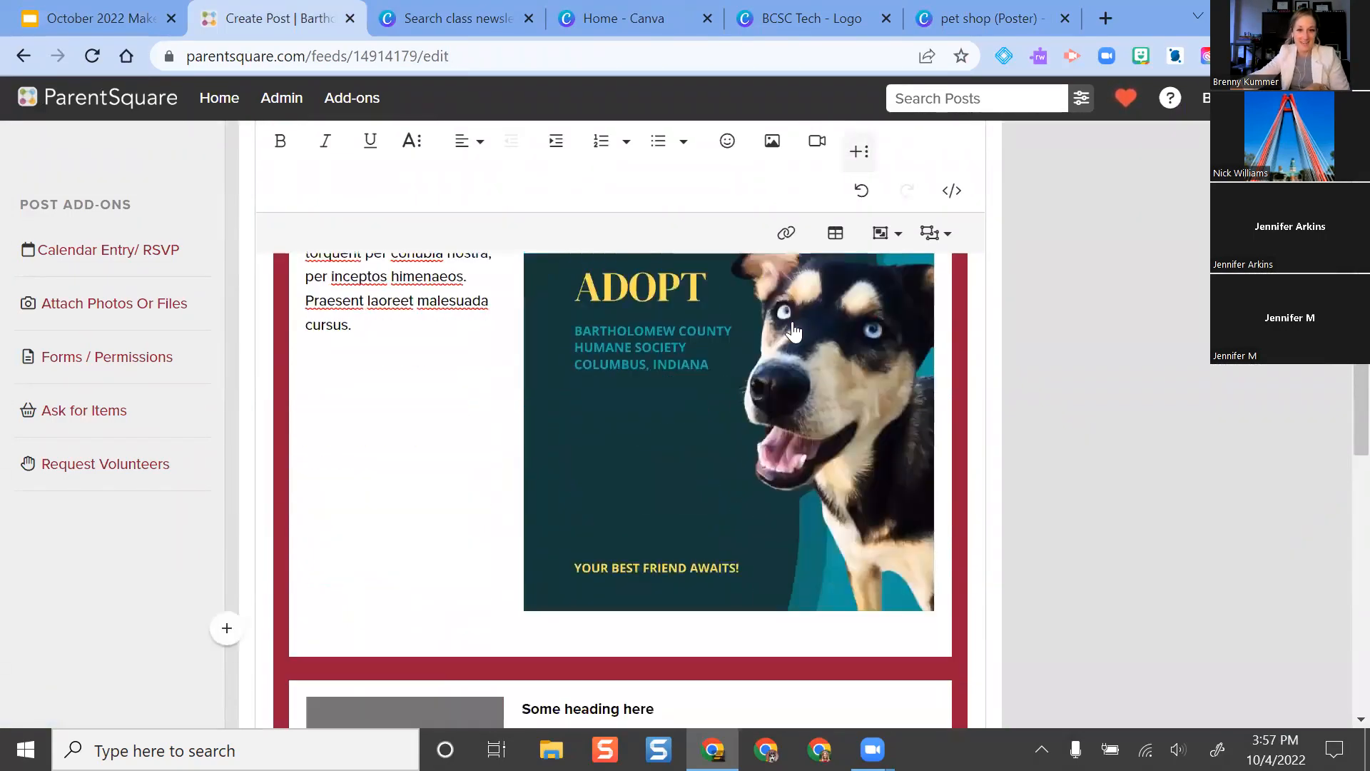
scroll(714, 473, down, 8)
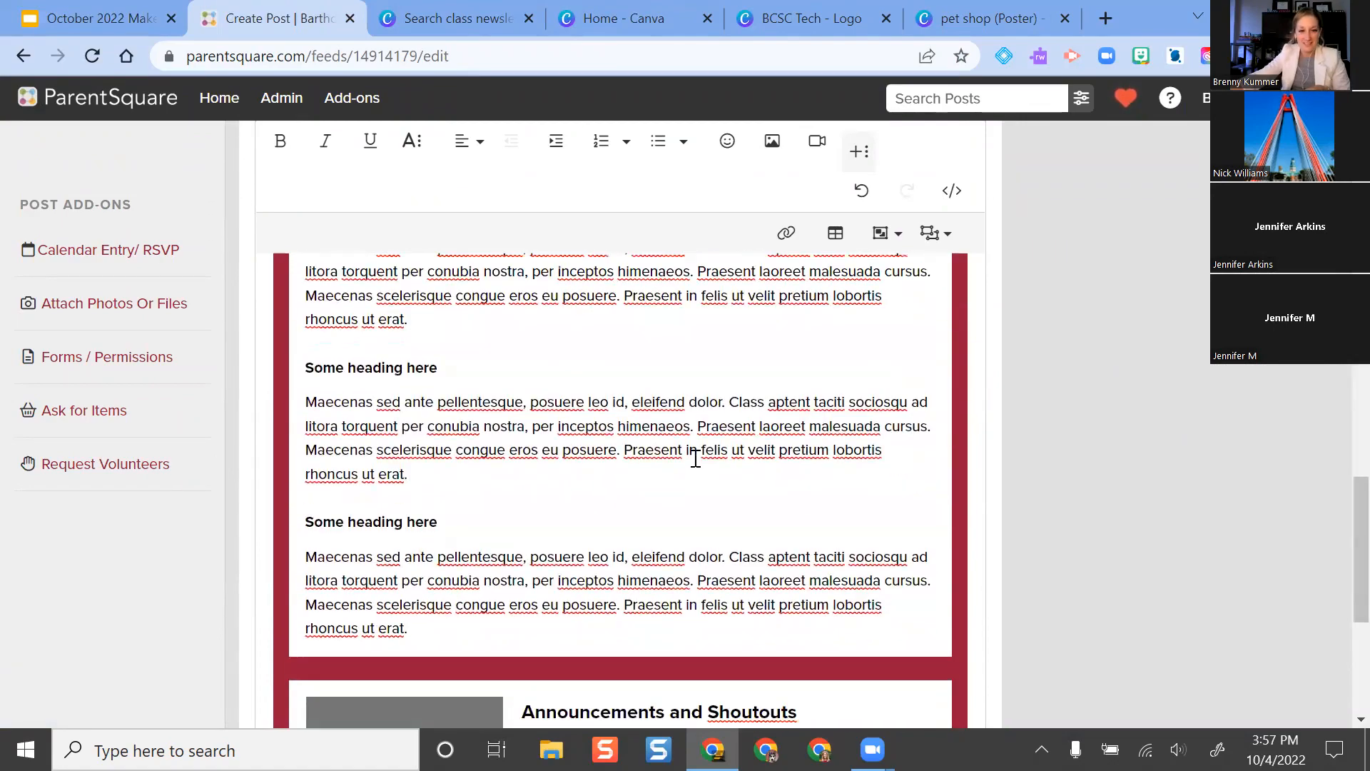
scroll(784, 485, down, 4)
scroll(753, 481, up, 3)
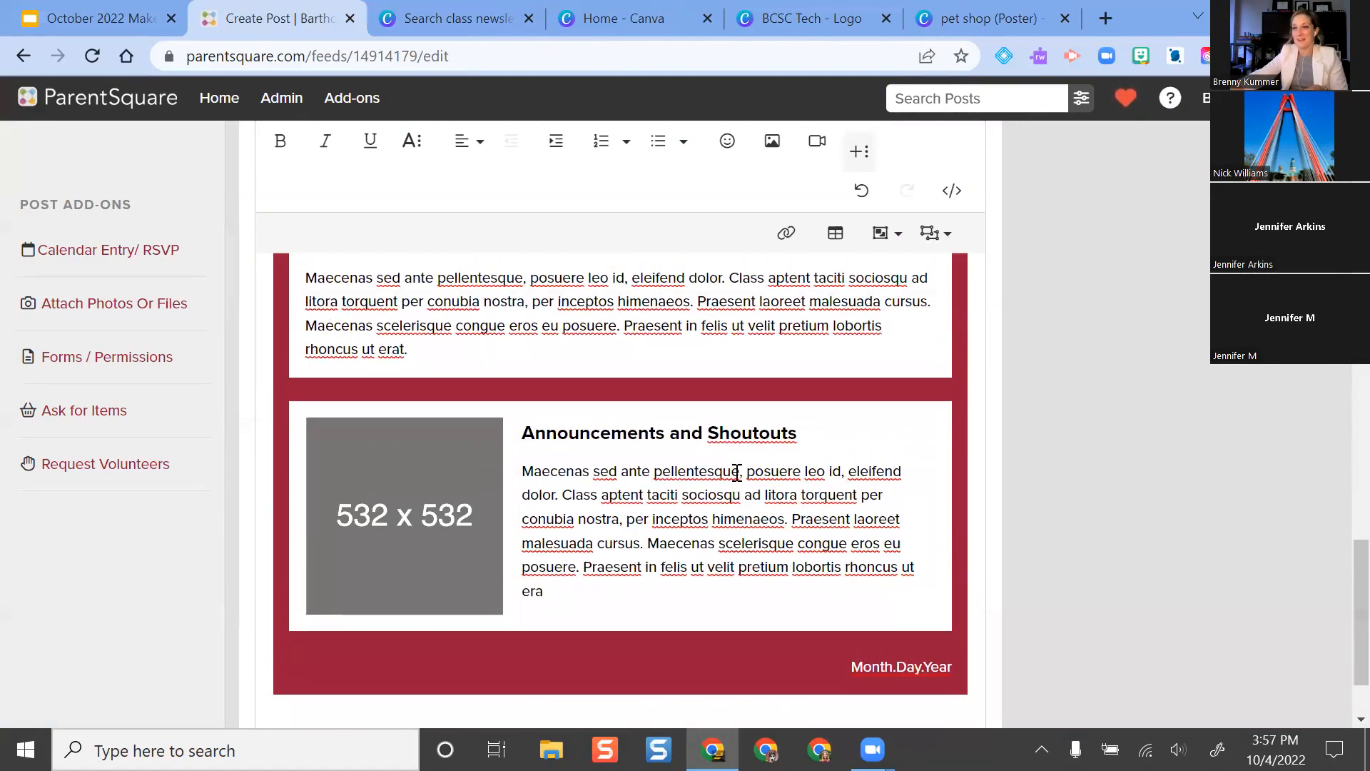
scroll(567, 464, up, 10)
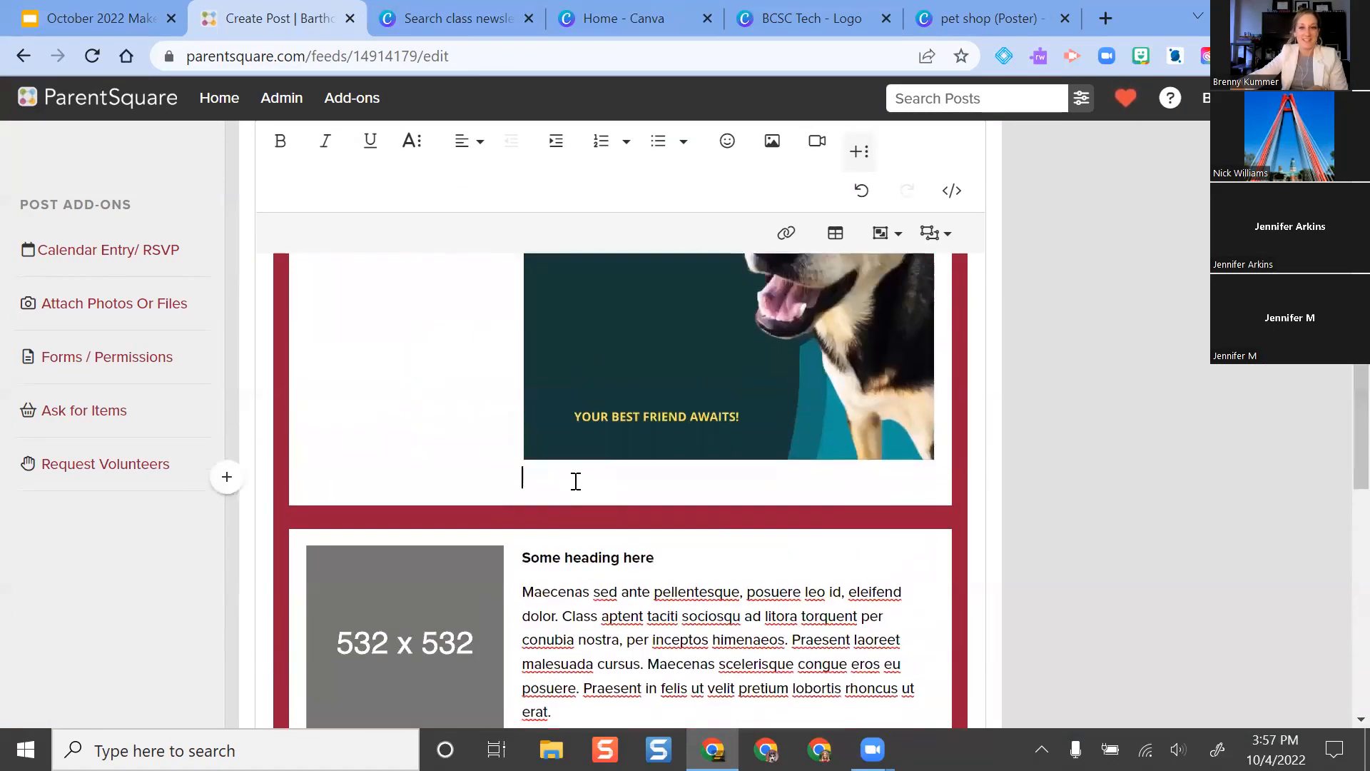
scroll(591, 476, up, 8)
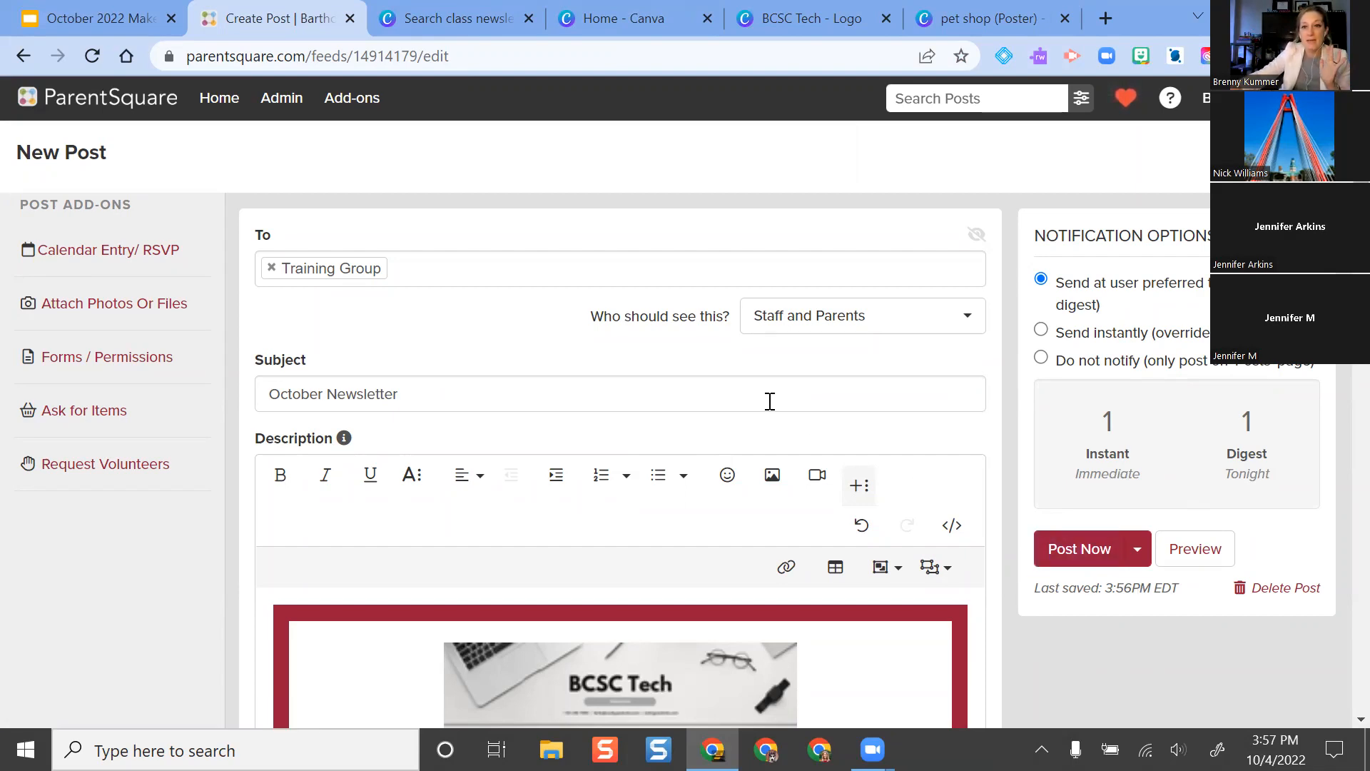
mouse_move(977, 234)
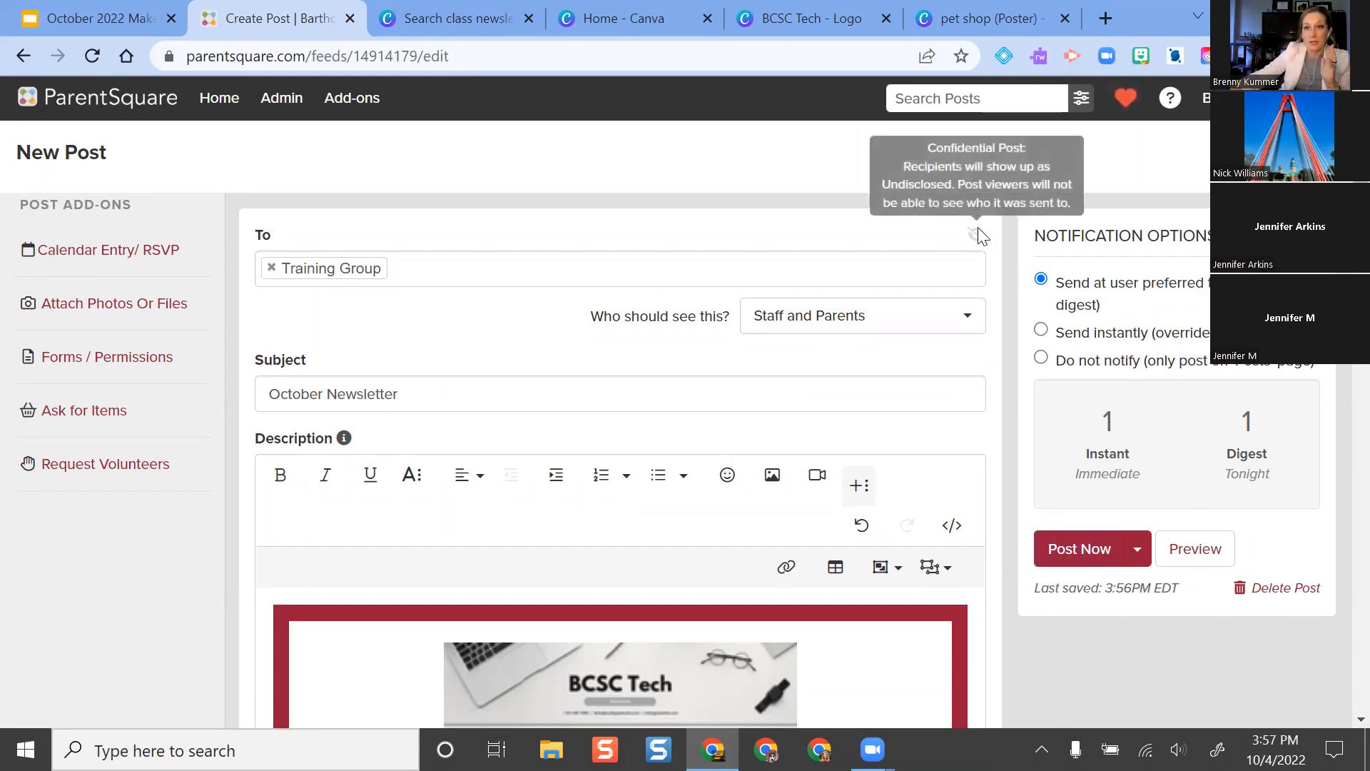
- Preview the October Newsletter post, review it from the banner to the Announcements and Shoutouts section, and return to editing
scroll(1278, 387, down, 1)
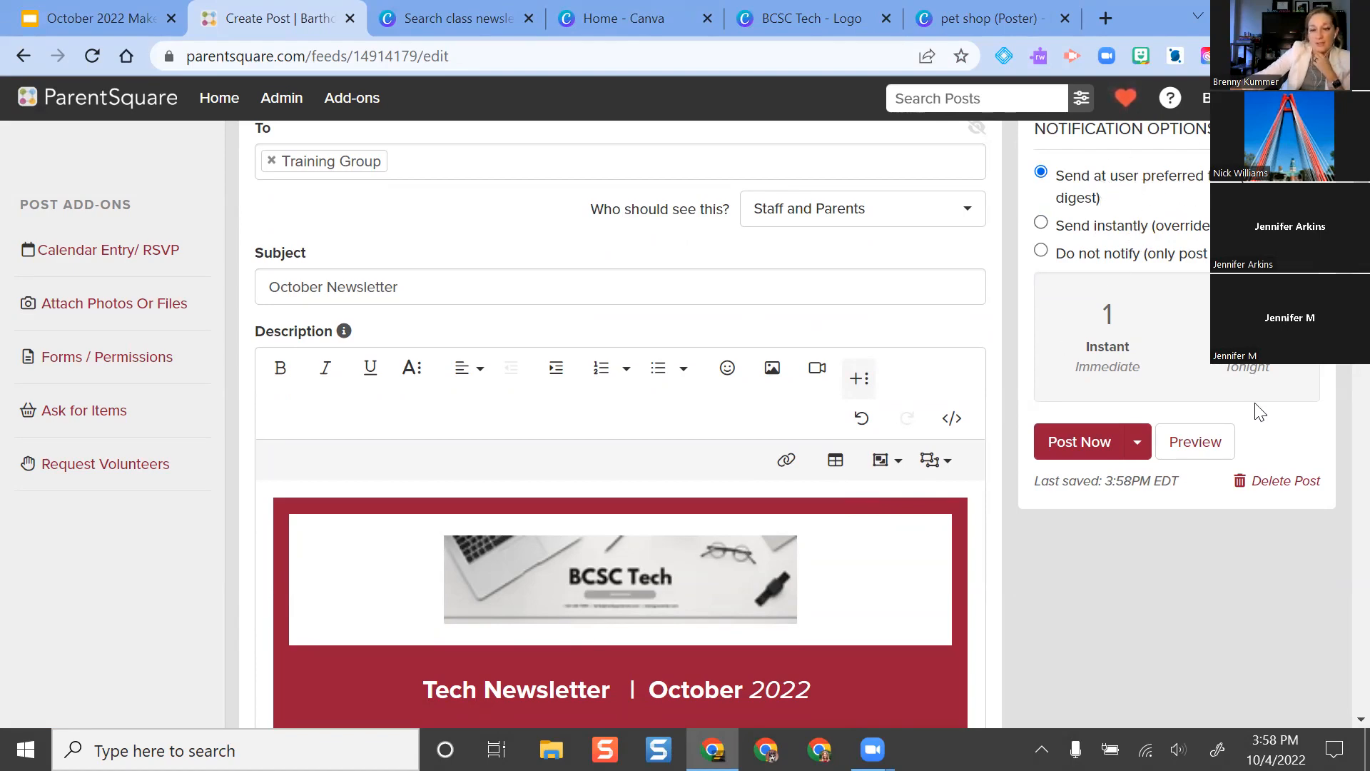
click(1138, 443)
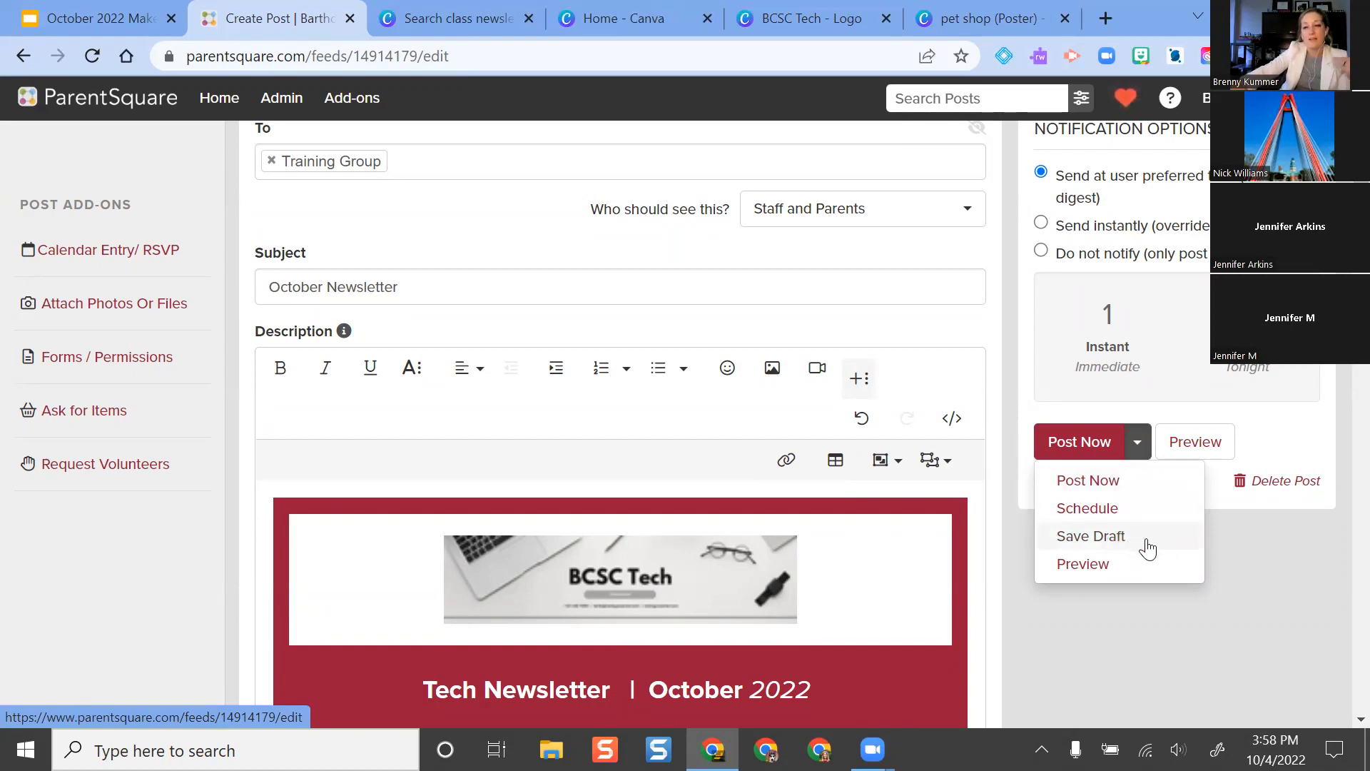
click(1106, 569)
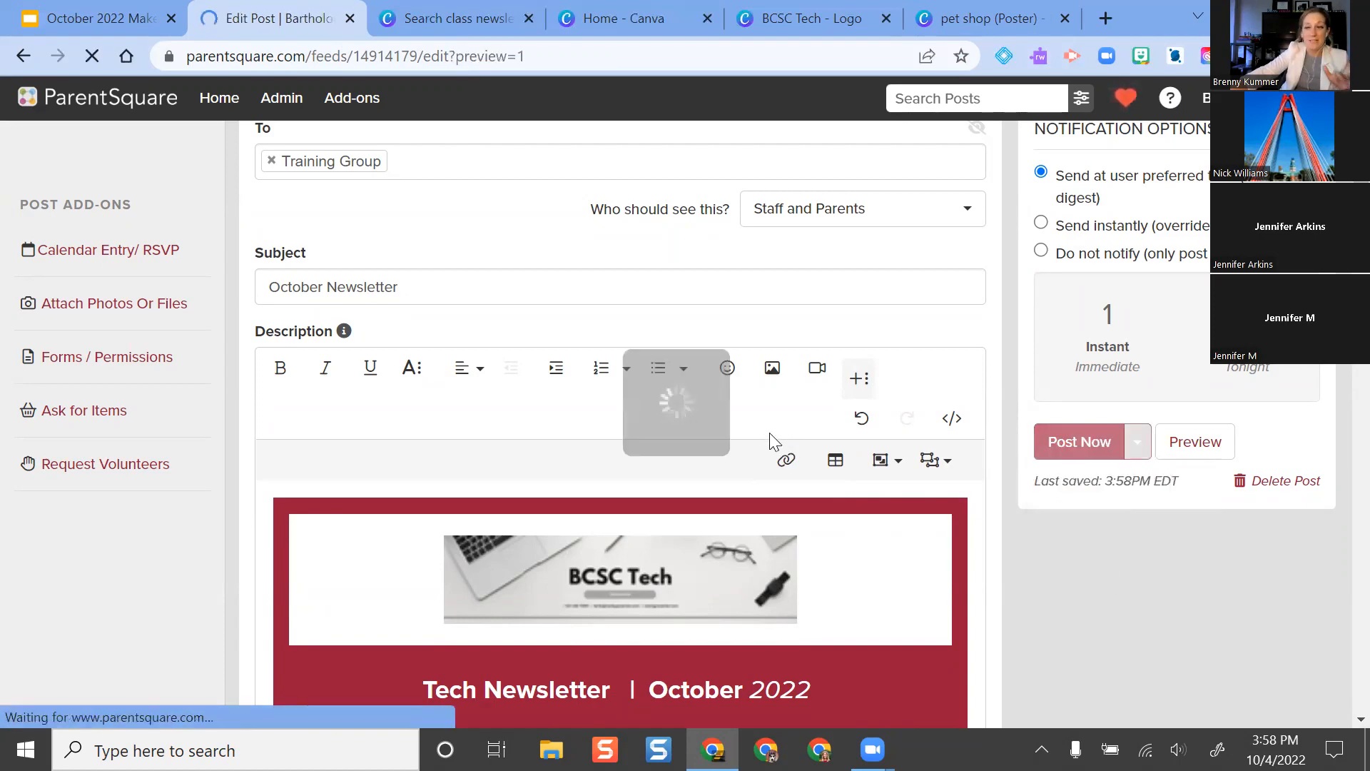
scroll(755, 374, down, 1)
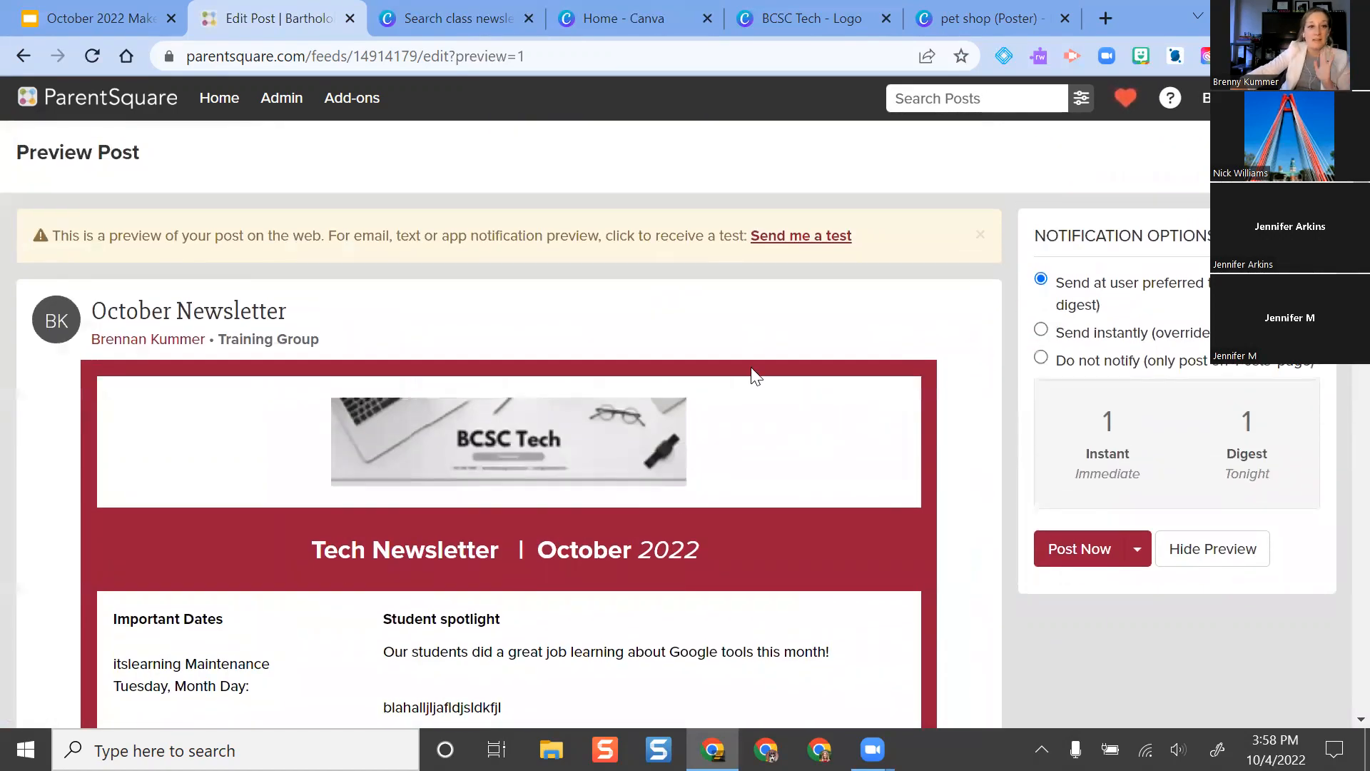
scroll(755, 374, down, 4)
scroll(751, 366, down, 4)
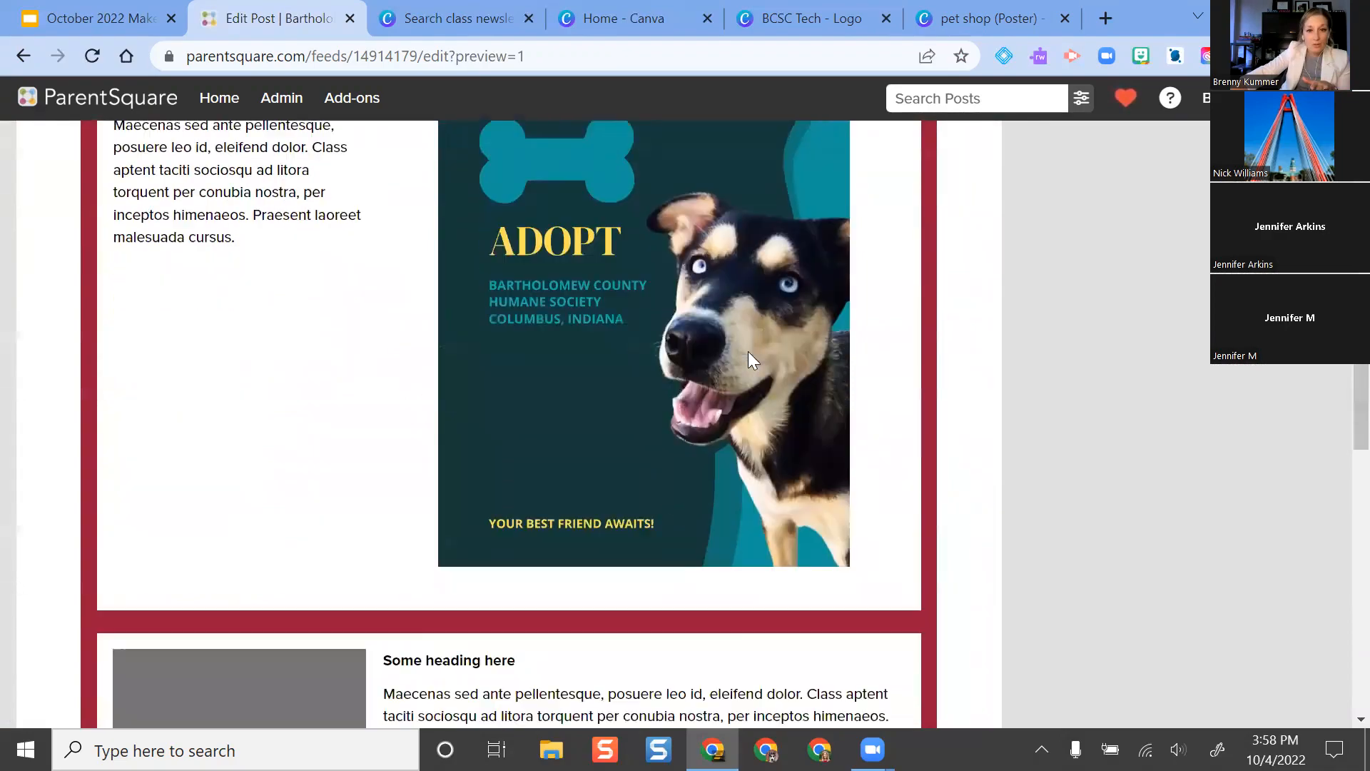
scroll(572, 352, down, 3)
scroll(609, 327, down, 12)
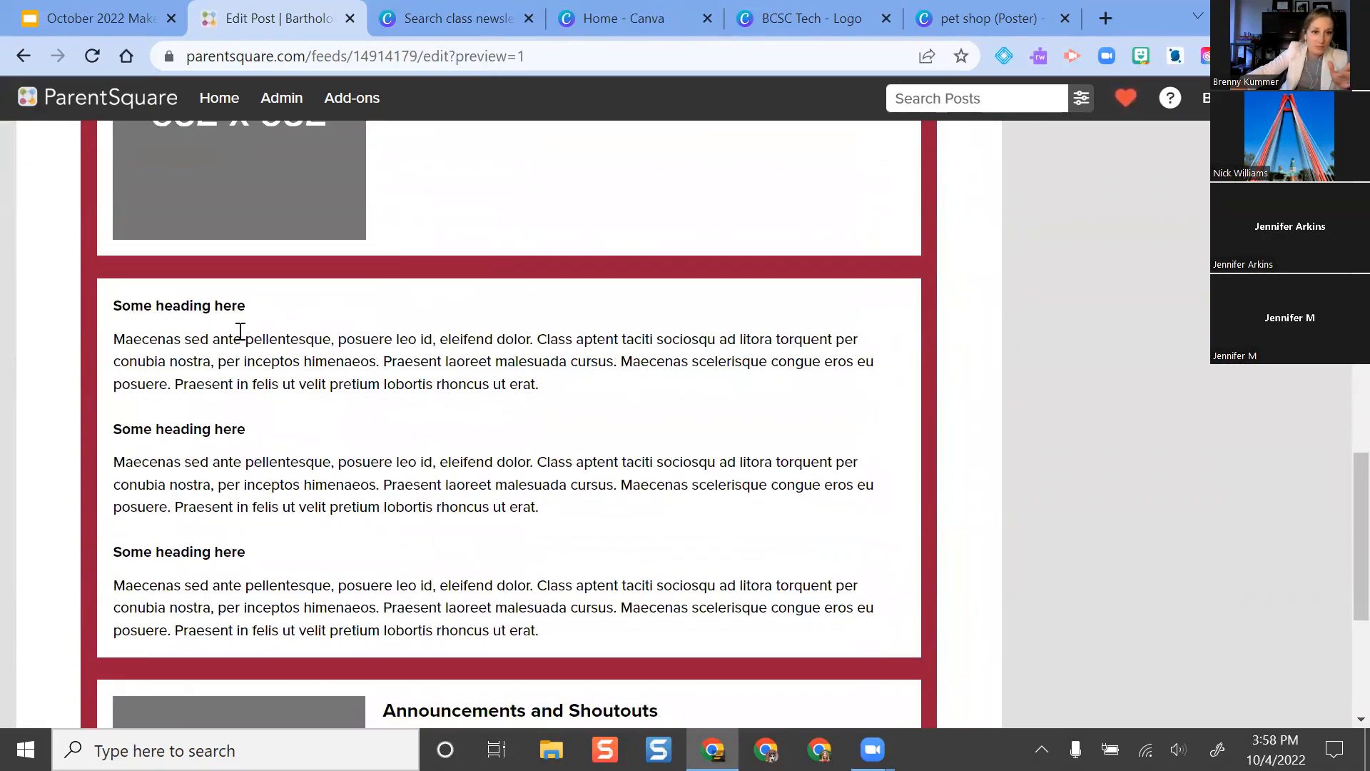
scroll(707, 460, up, 20)
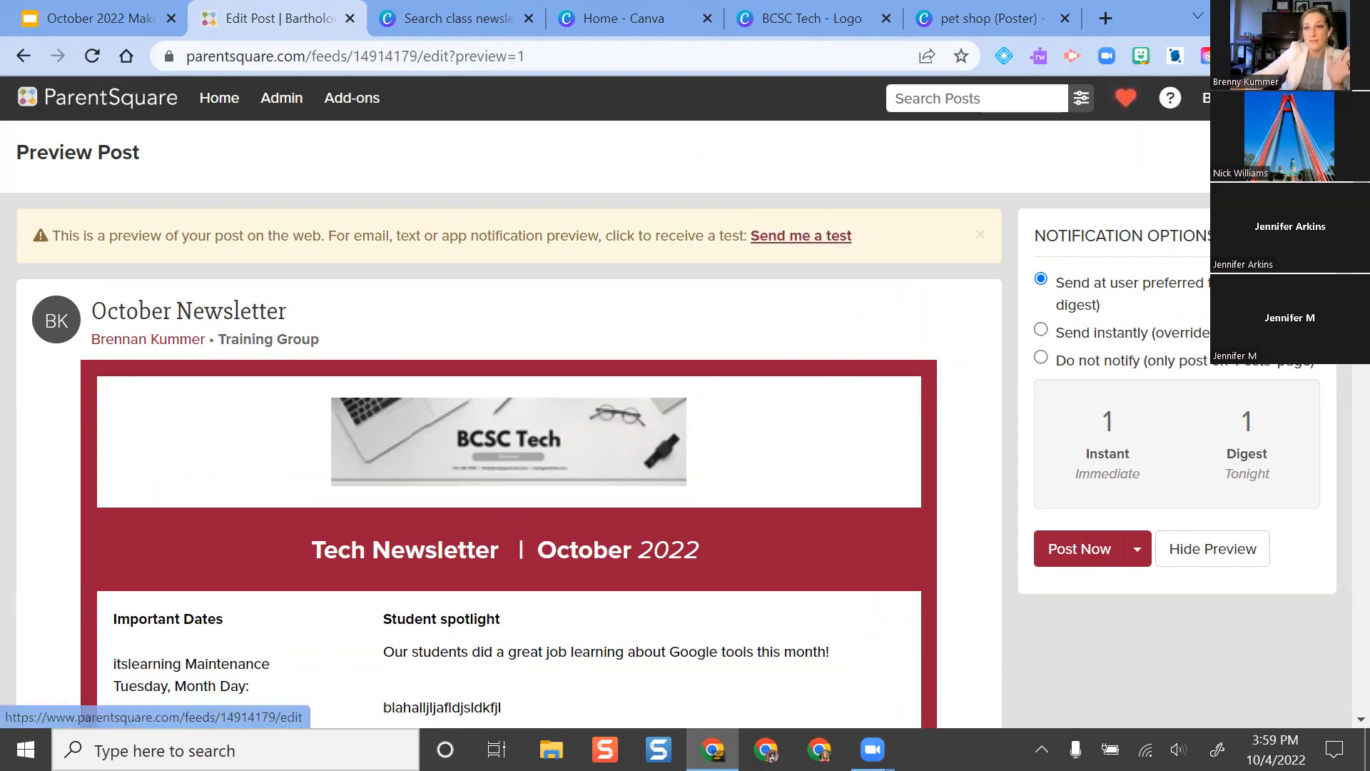
click(1213, 548)
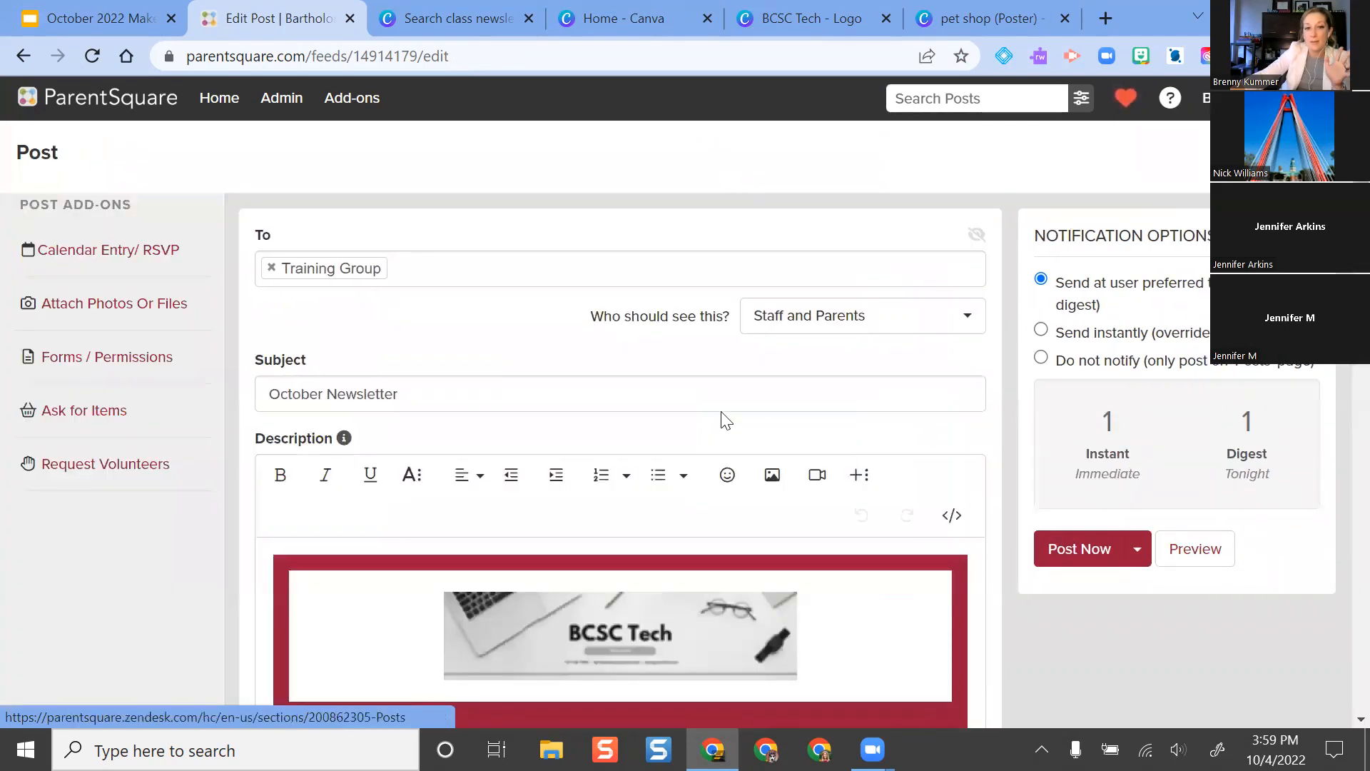
- Change the post from immediate sending to scheduled sending and view the schedule date calendar without choosing a date
scroll(722, 415, down, 5)
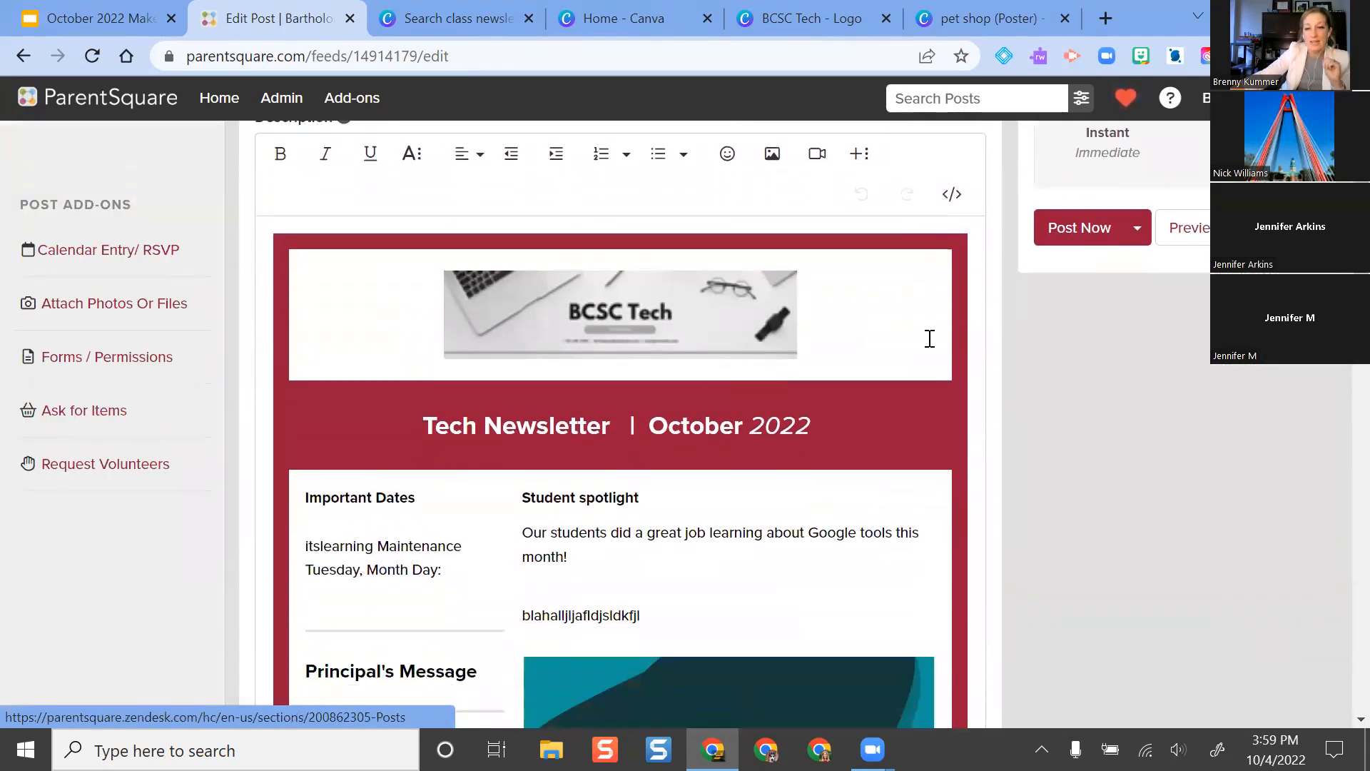
scroll(1147, 326, up, 2)
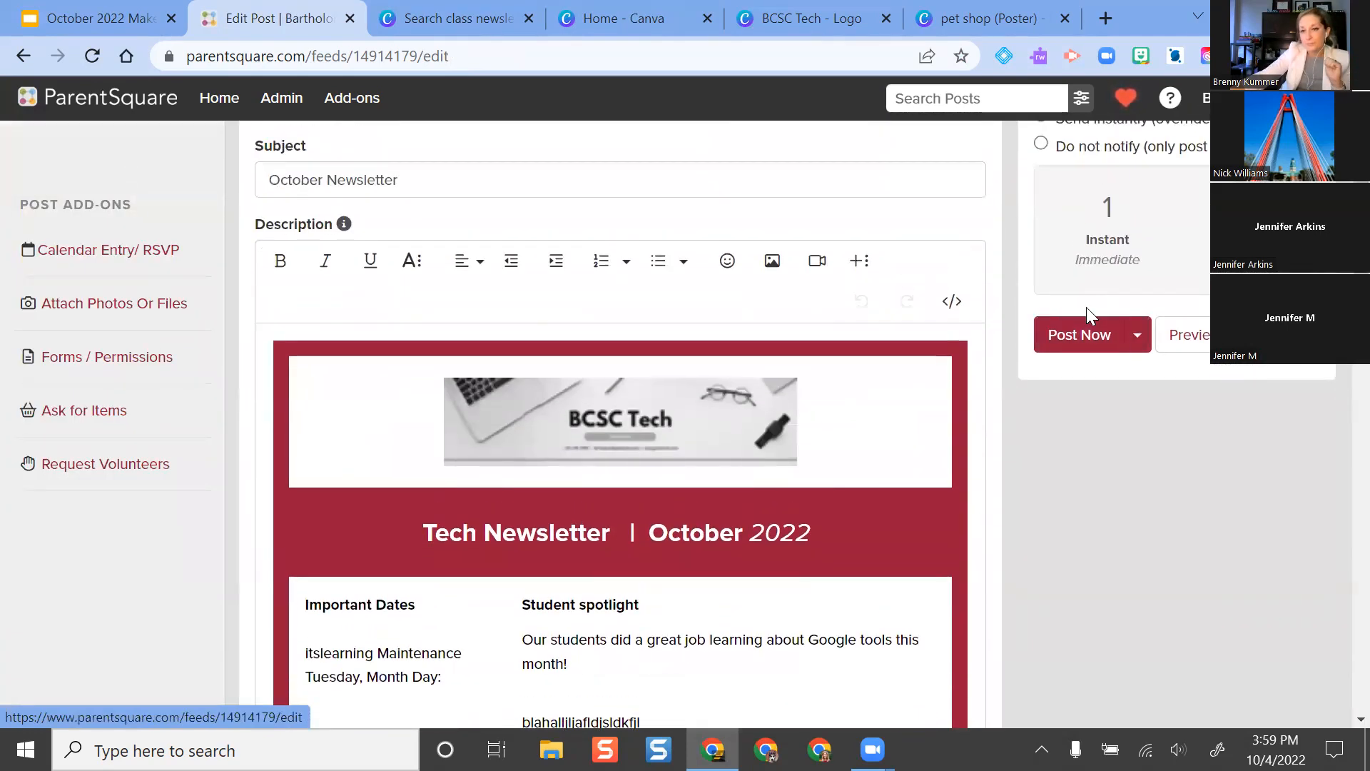
click(1138, 338)
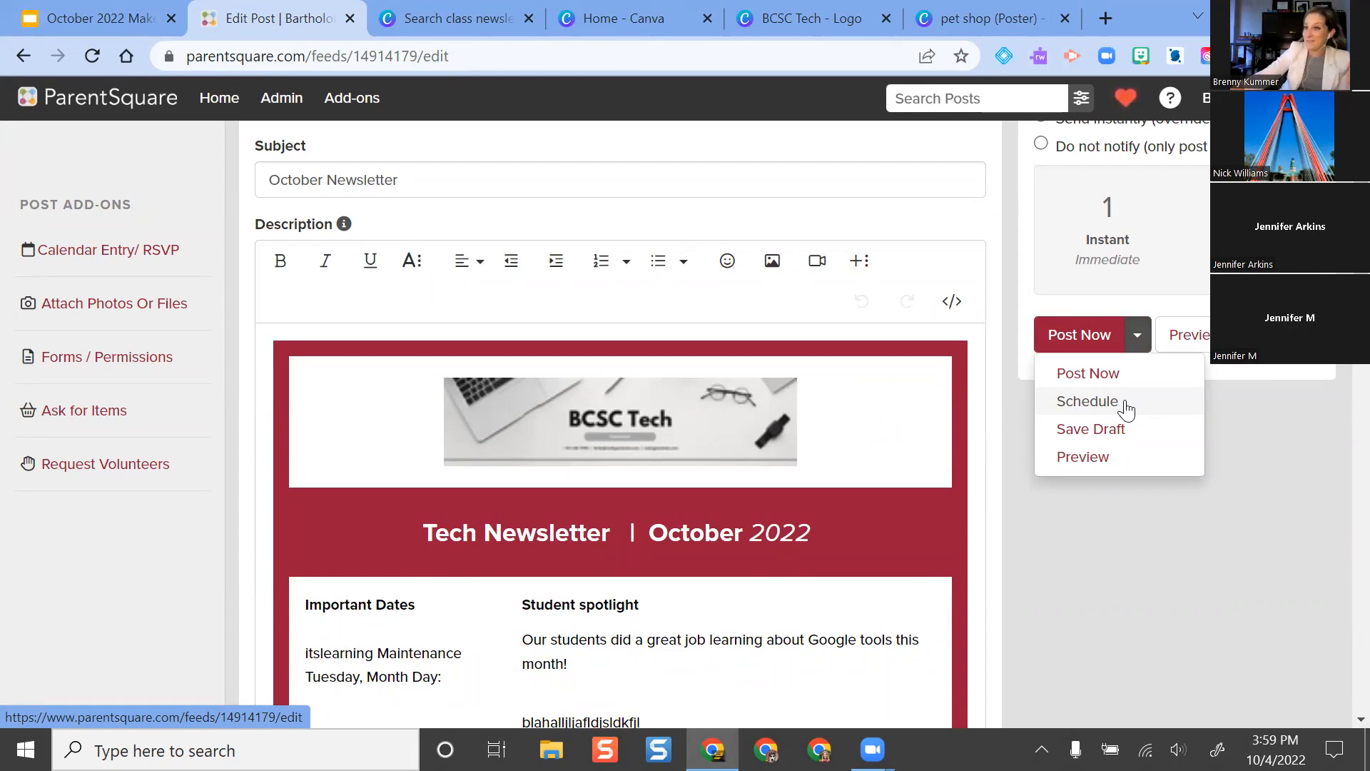
click(1126, 404)
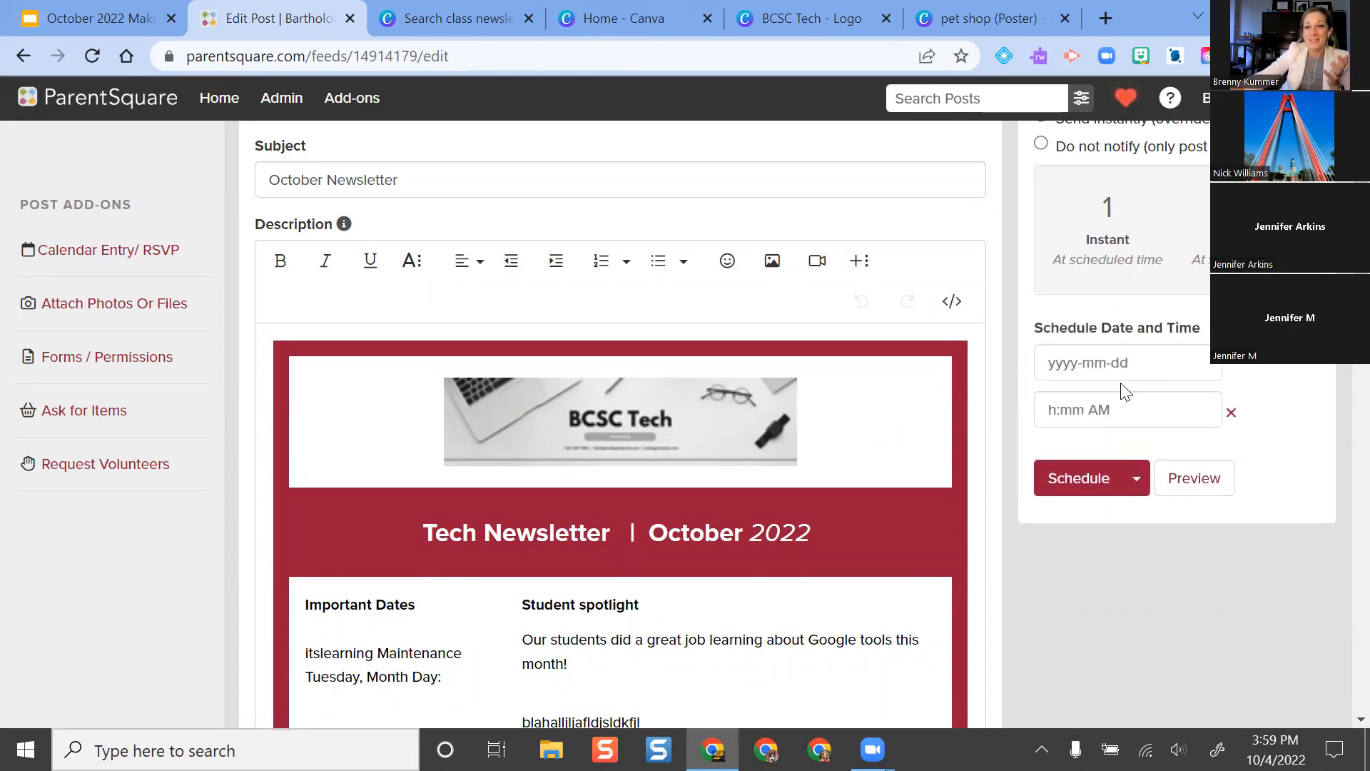
click(1138, 363)
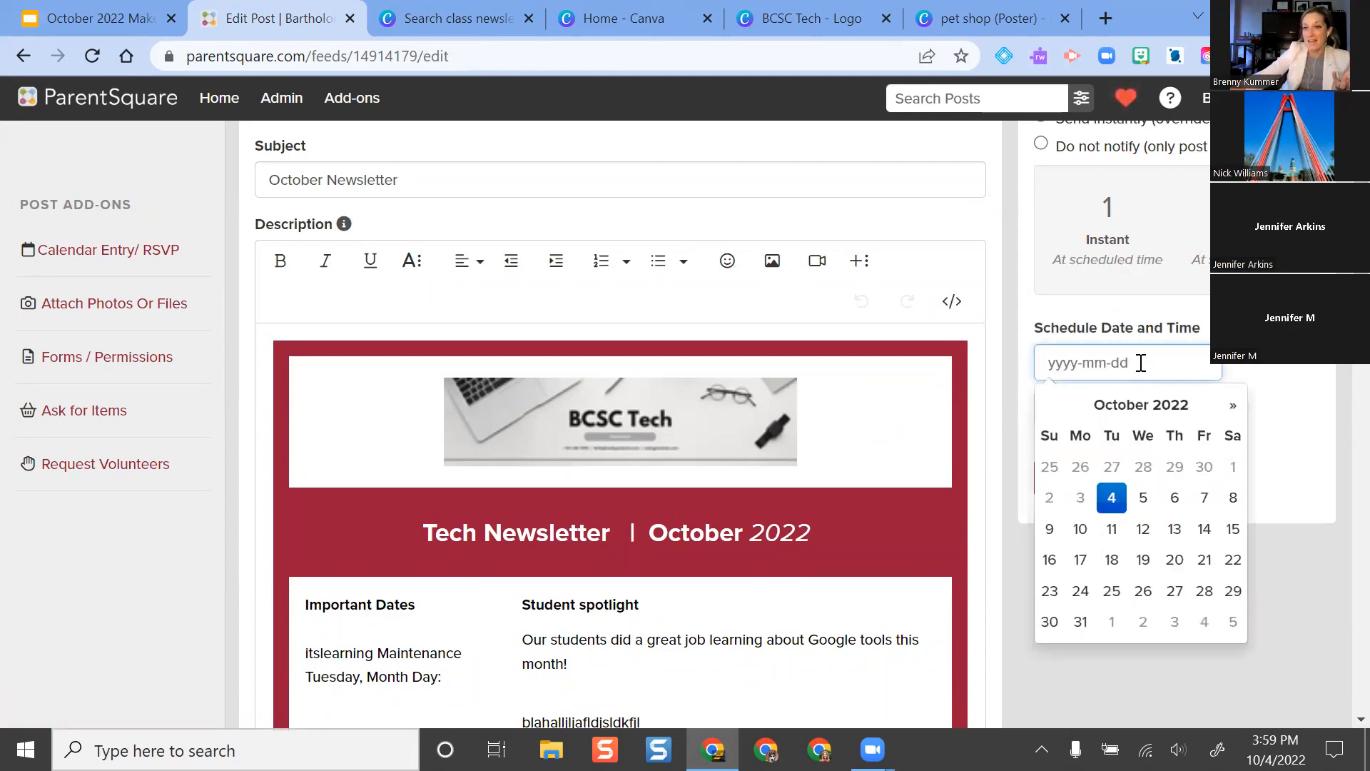
click(1277, 335)
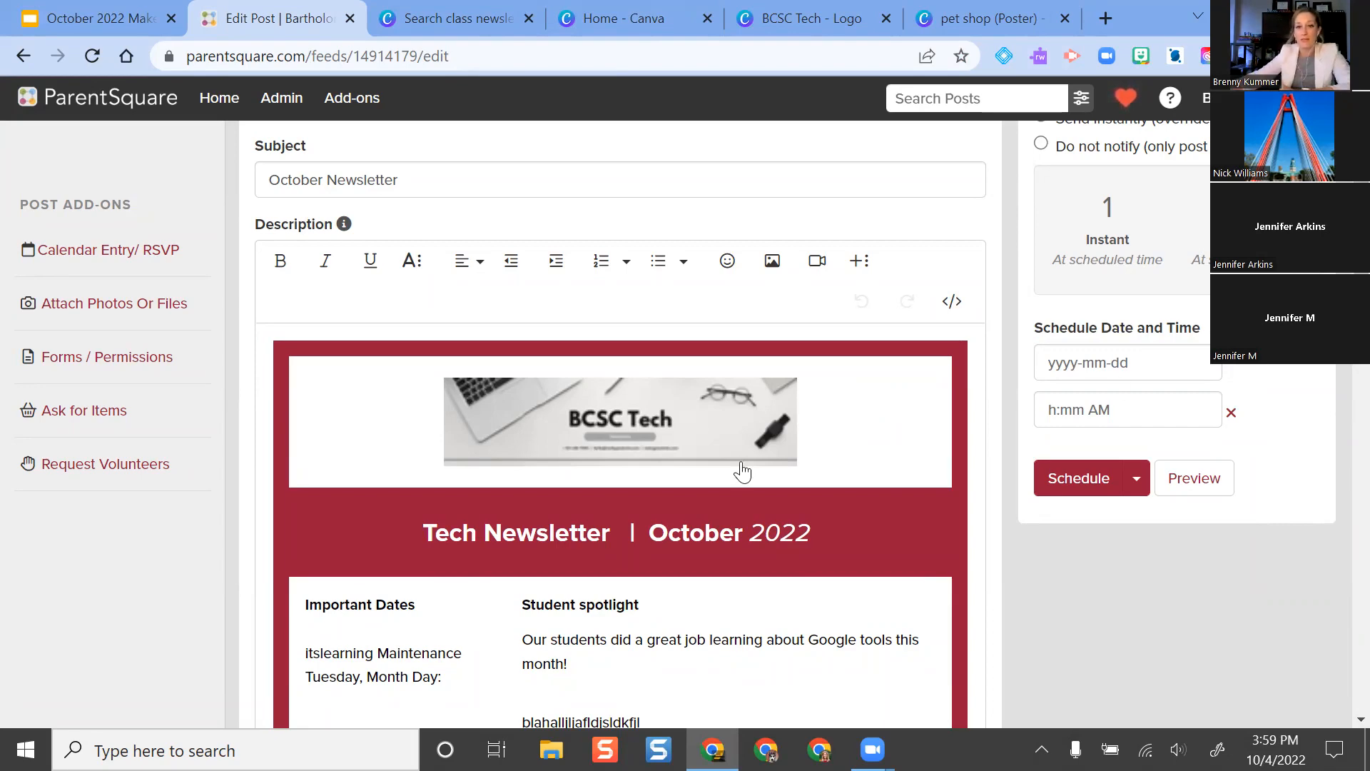
- Show the description editor's extra tools and look over the available newsletter templates without applying one
scroll(830, 399, down, 2)
scroll(830, 400, up, 2)
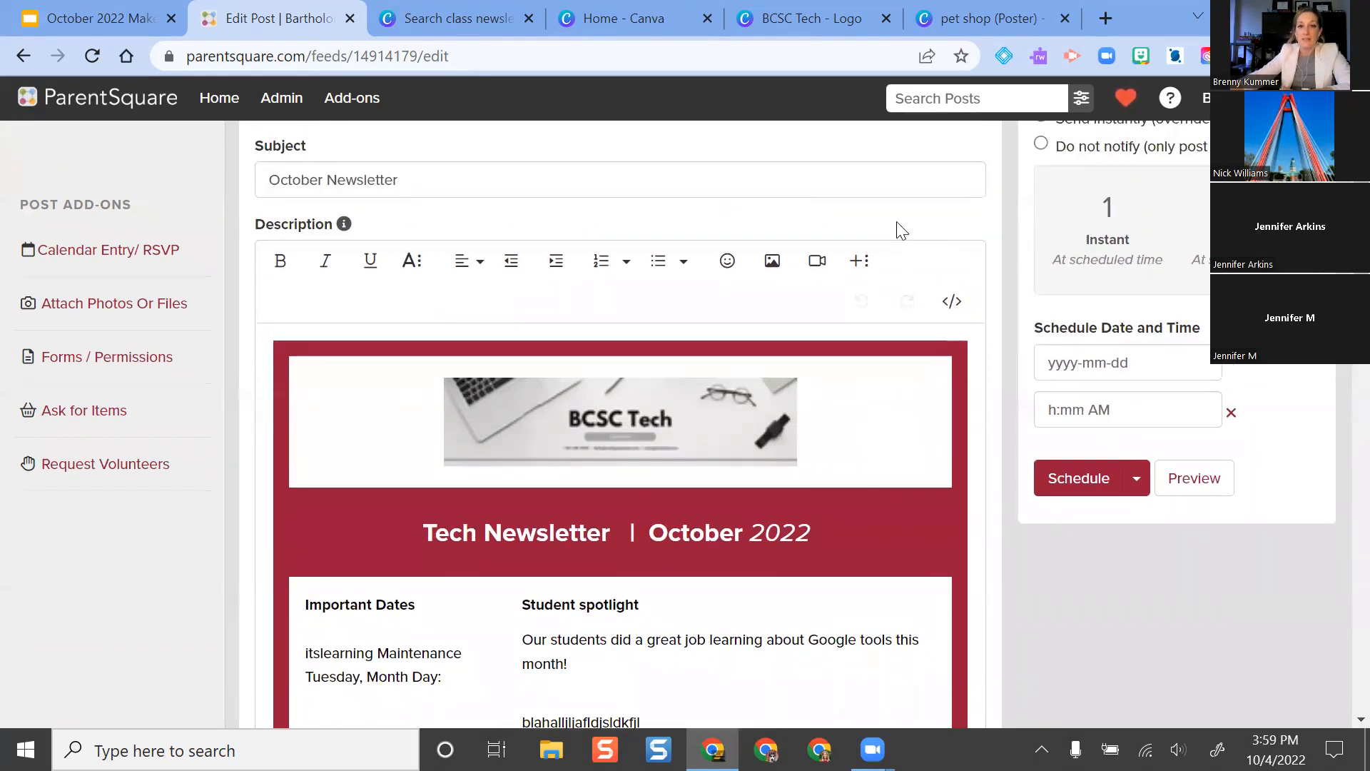
click(859, 262)
scroll(862, 270, down, 5)
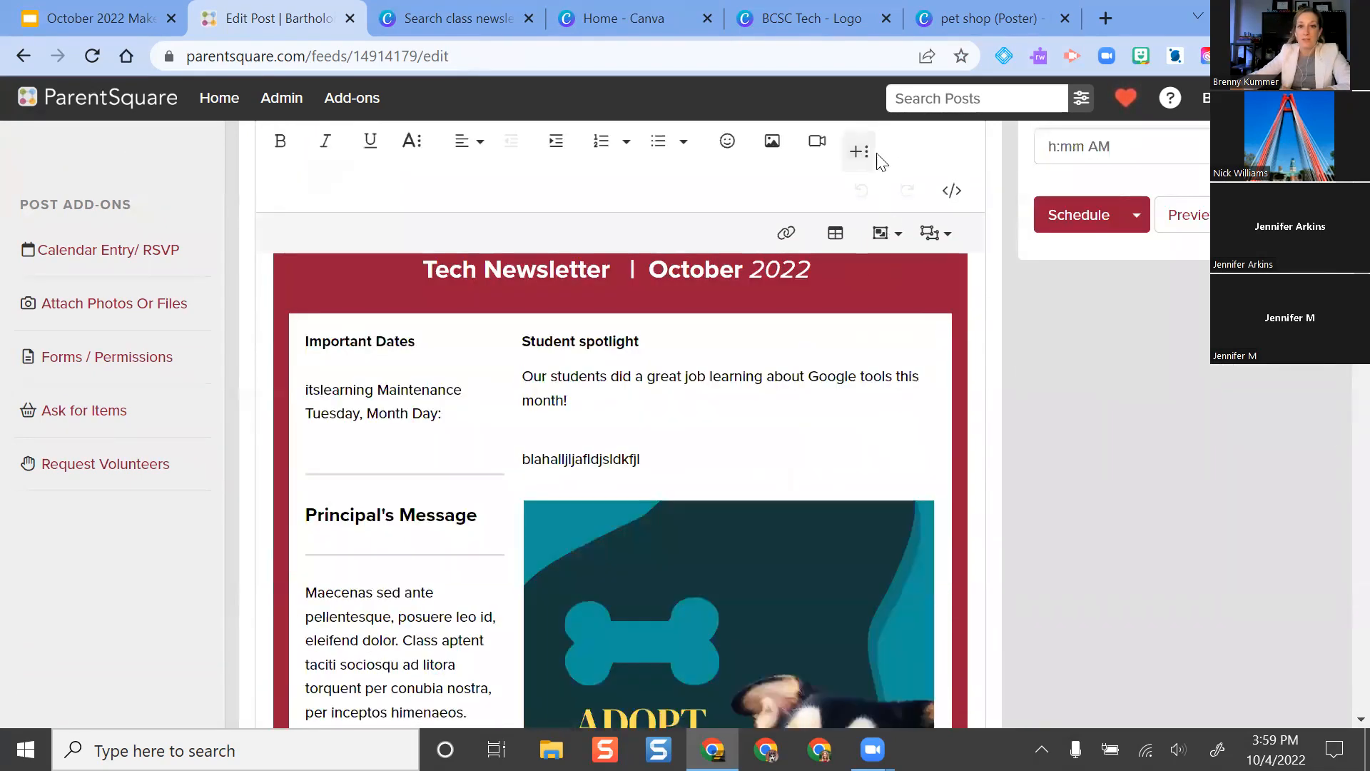
click(879, 236)
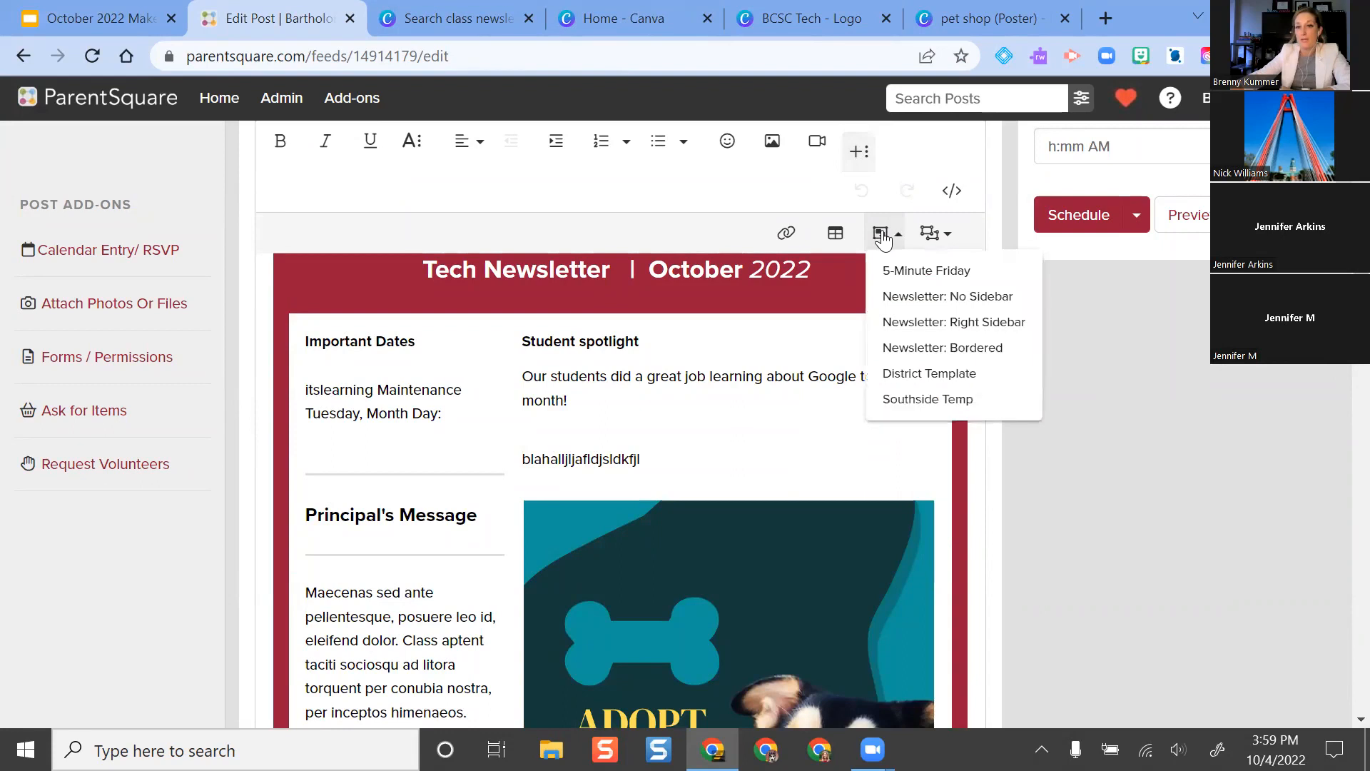
click(974, 388)
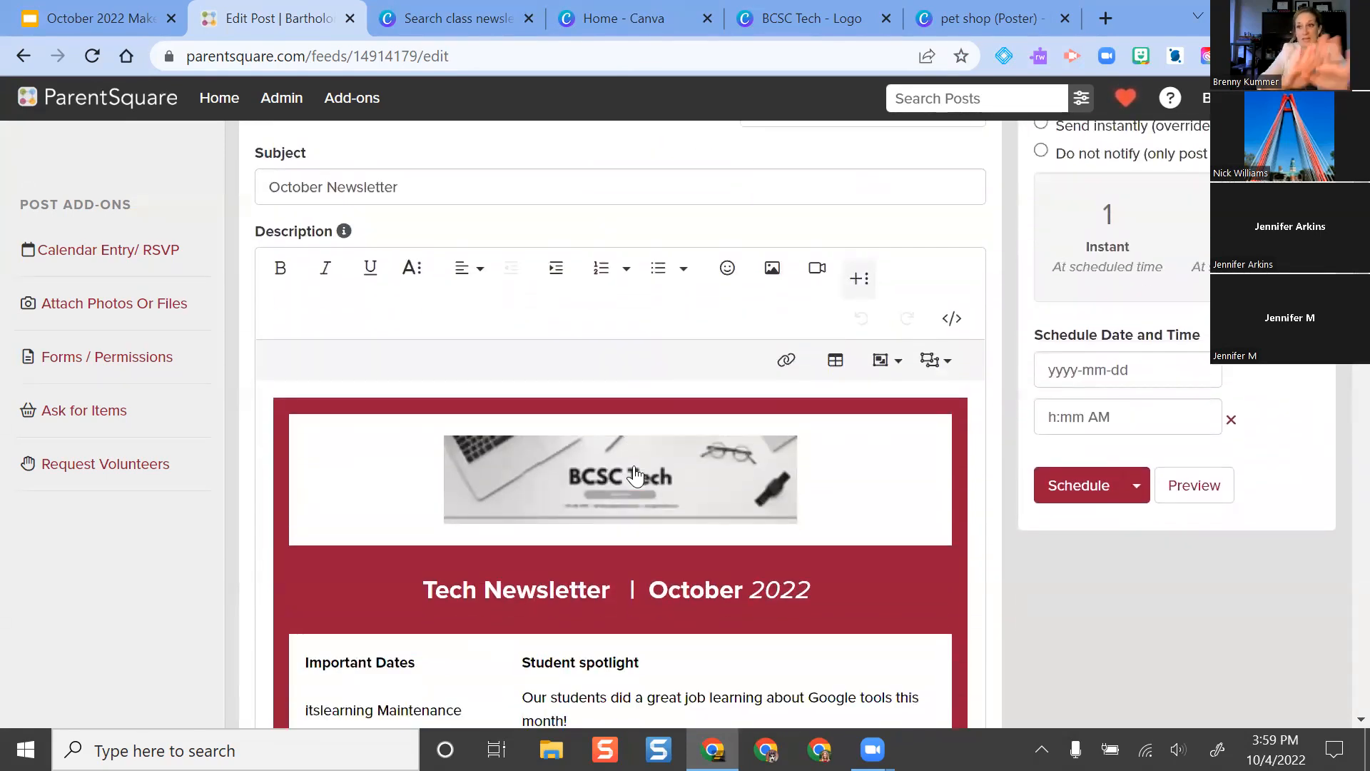
scroll(637, 467, down, 3)
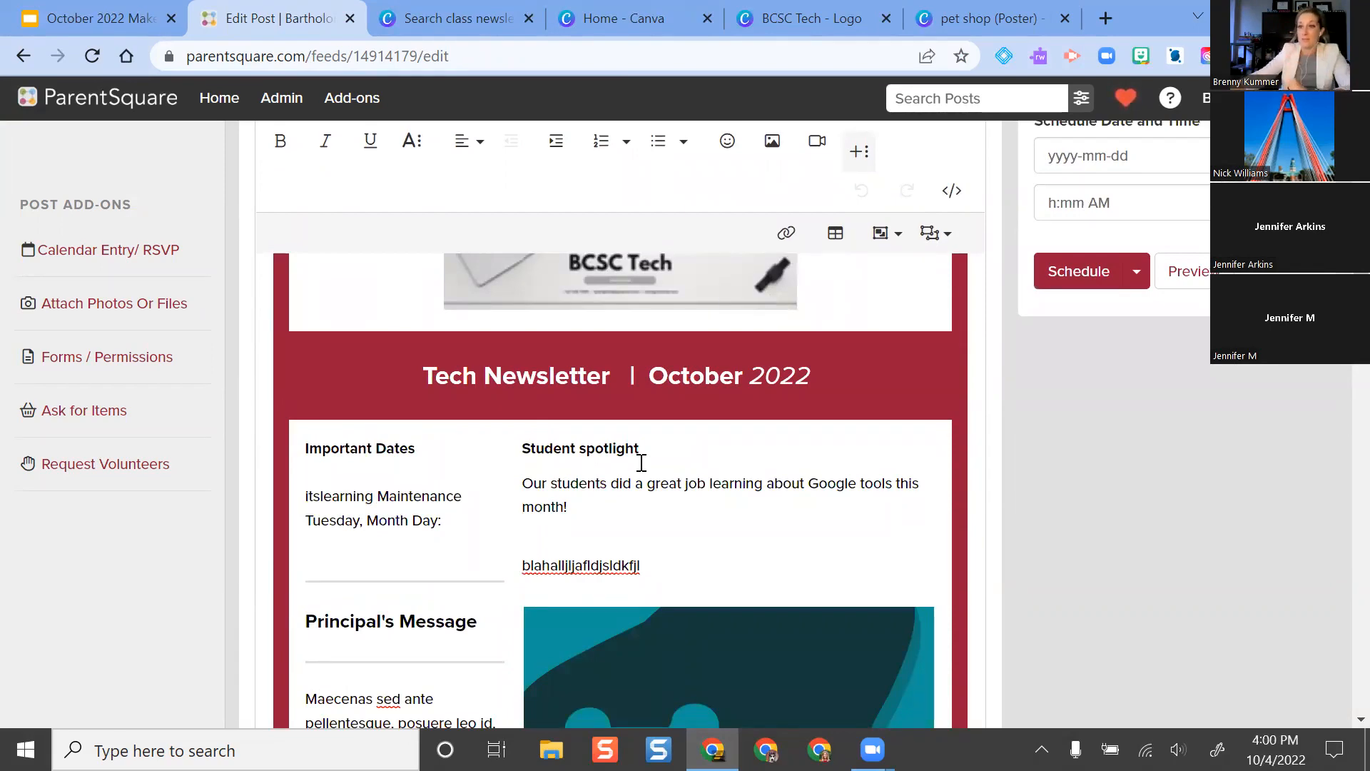
scroll(671, 495, down, 5)
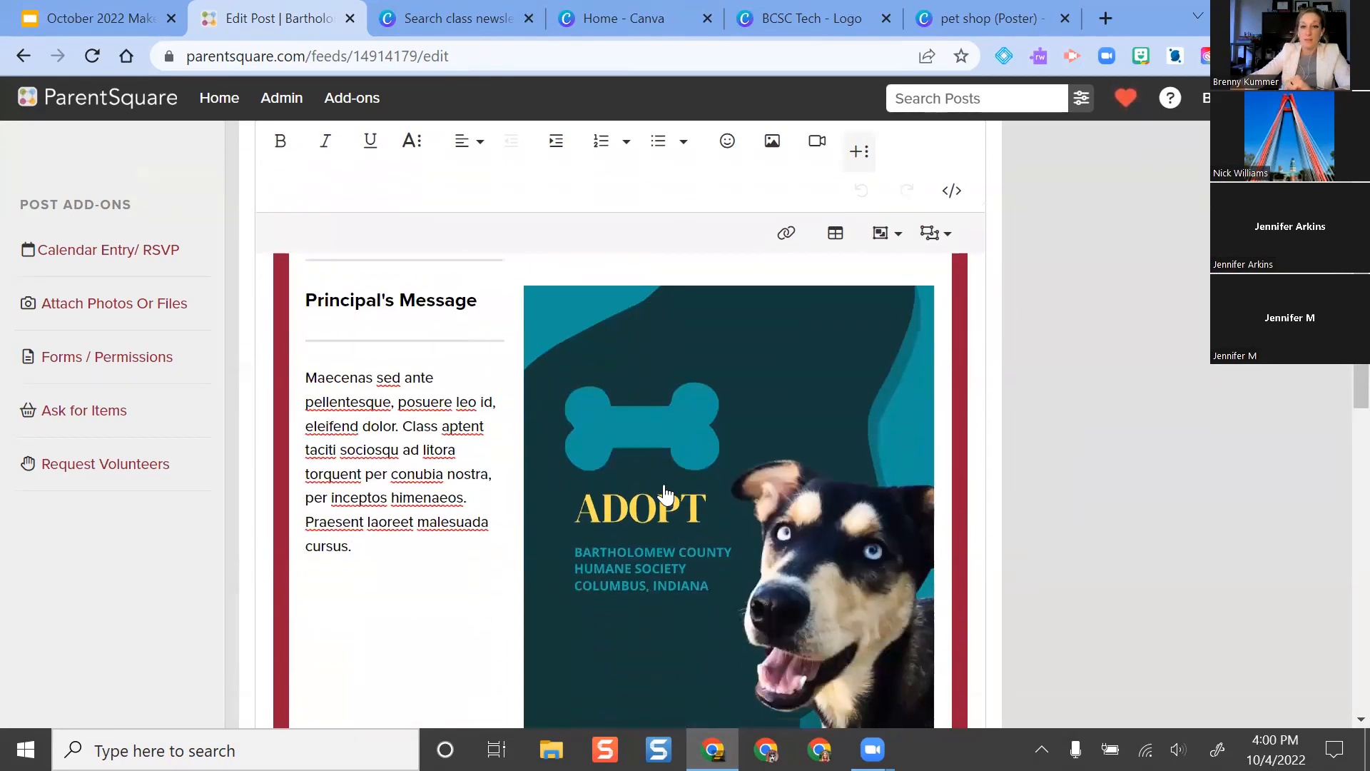
scroll(664, 494, down, 2)
click(656, 451)
scroll(683, 428, down, 3)
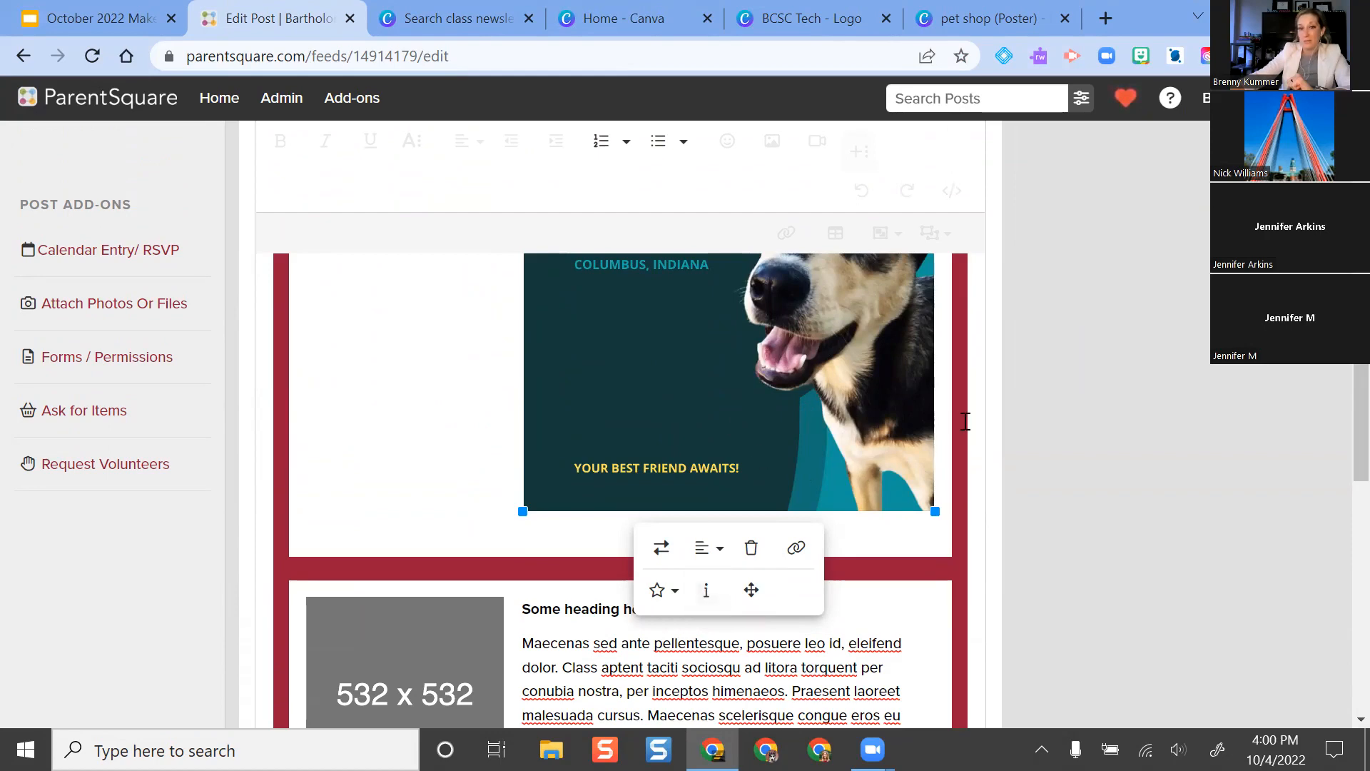
scroll(707, 495, up, 2)
scroll(740, 443, down, 1)
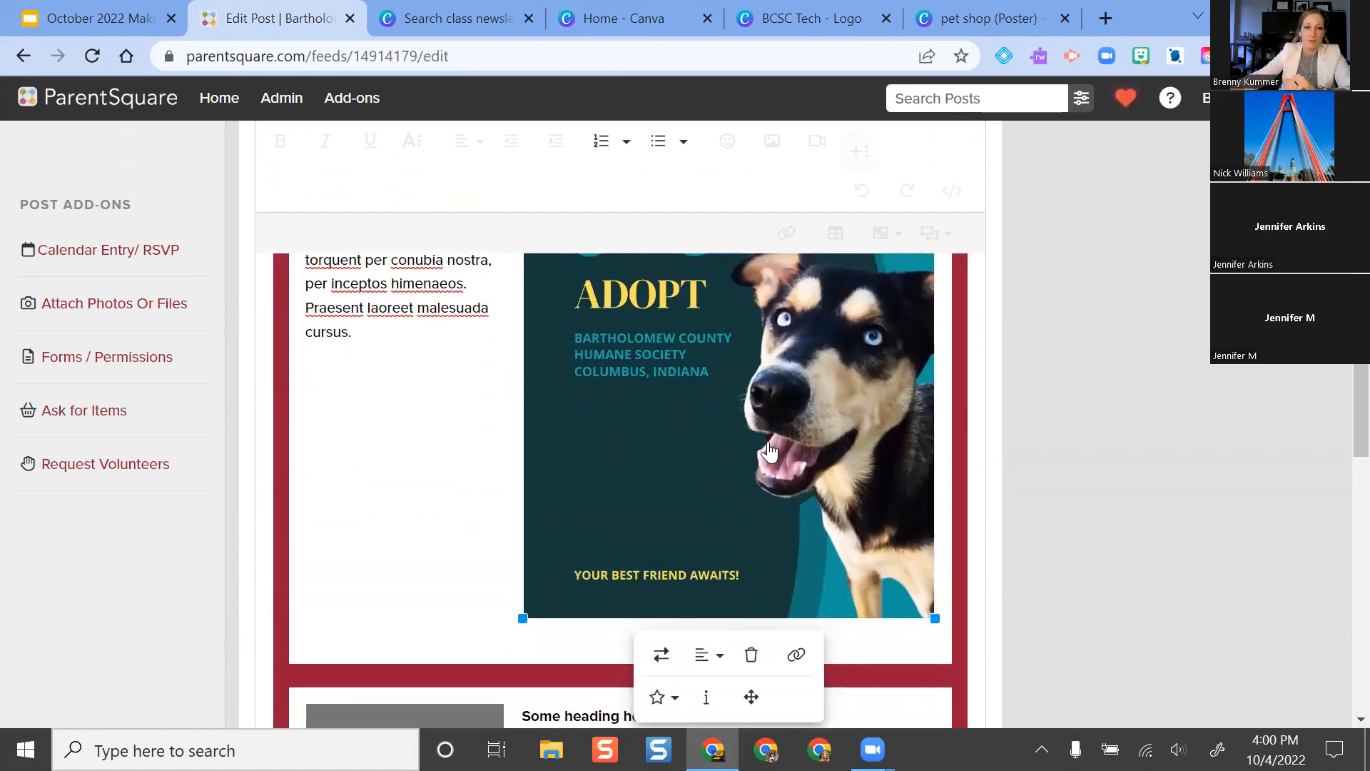
scroll(777, 354, down, 1)
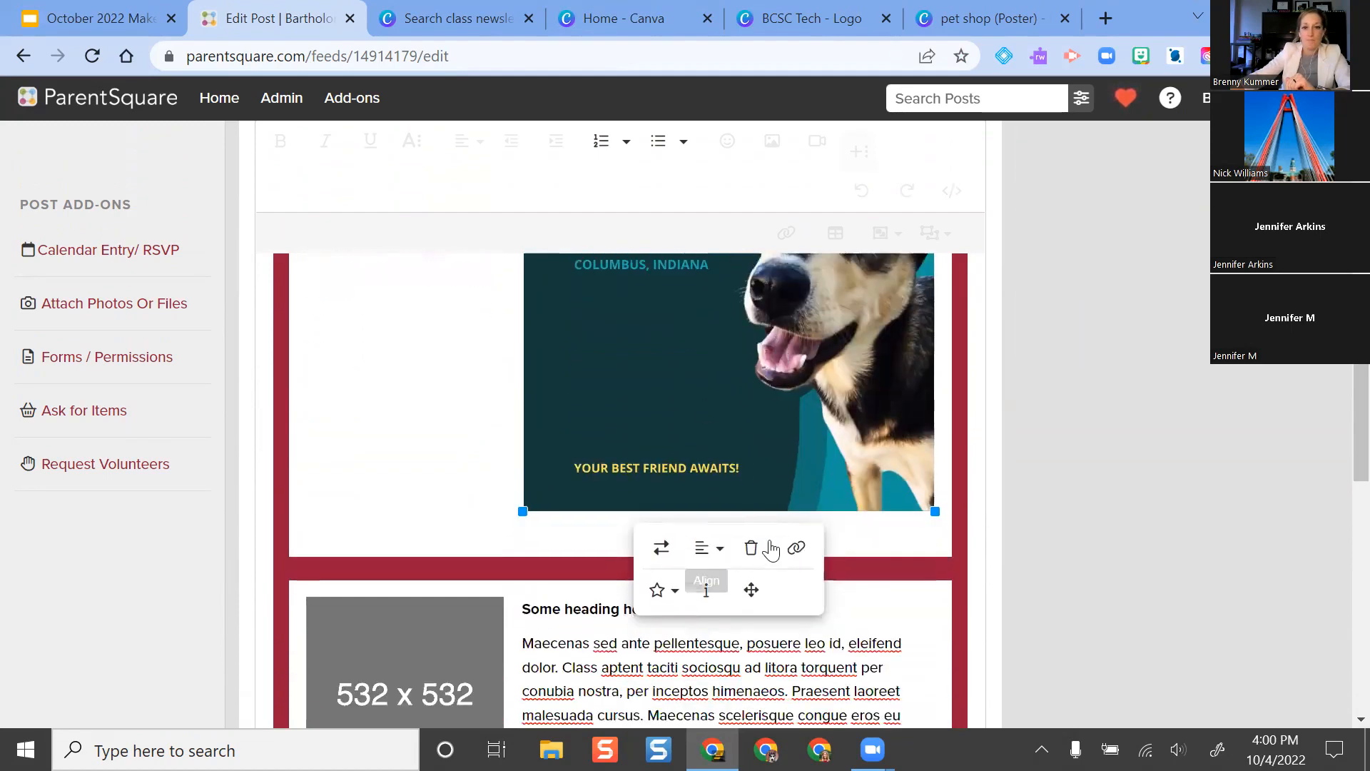
click(706, 591)
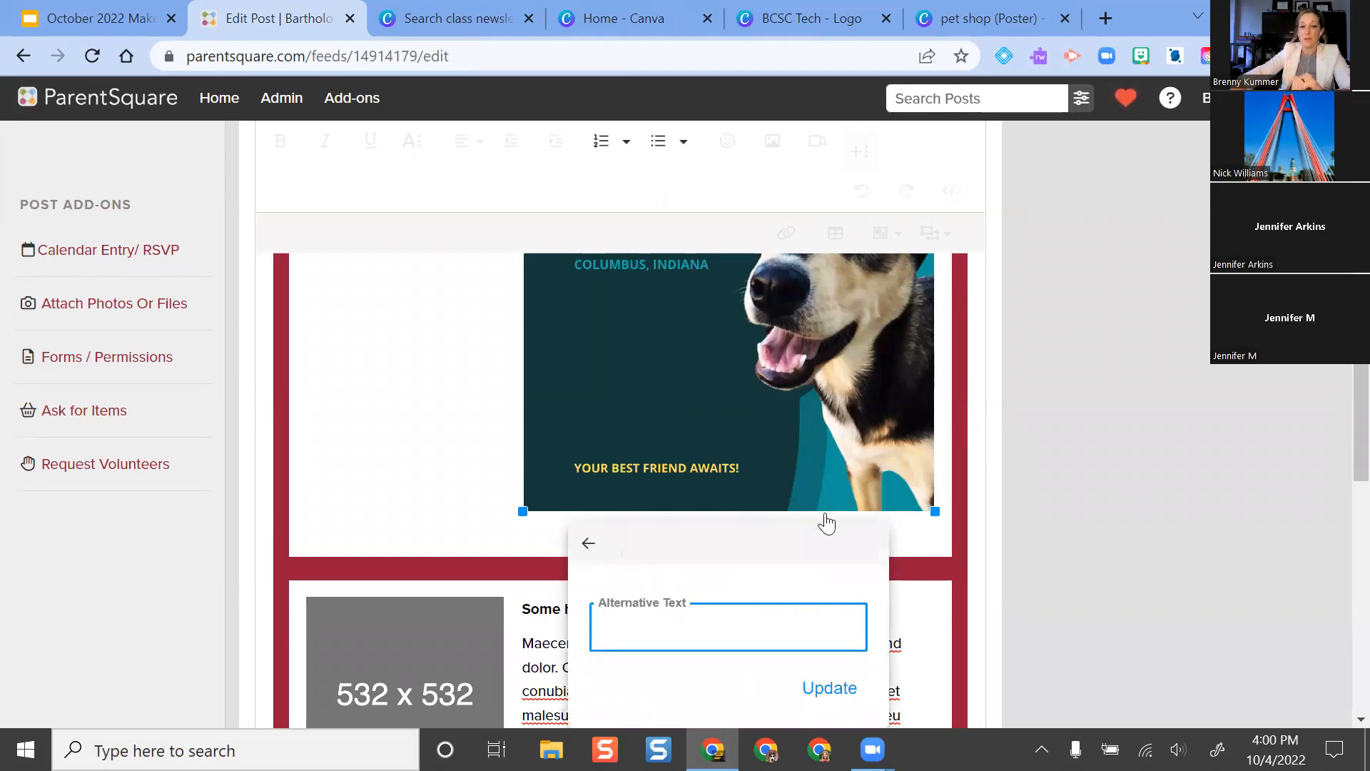
scroll(713, 521, down, 3)
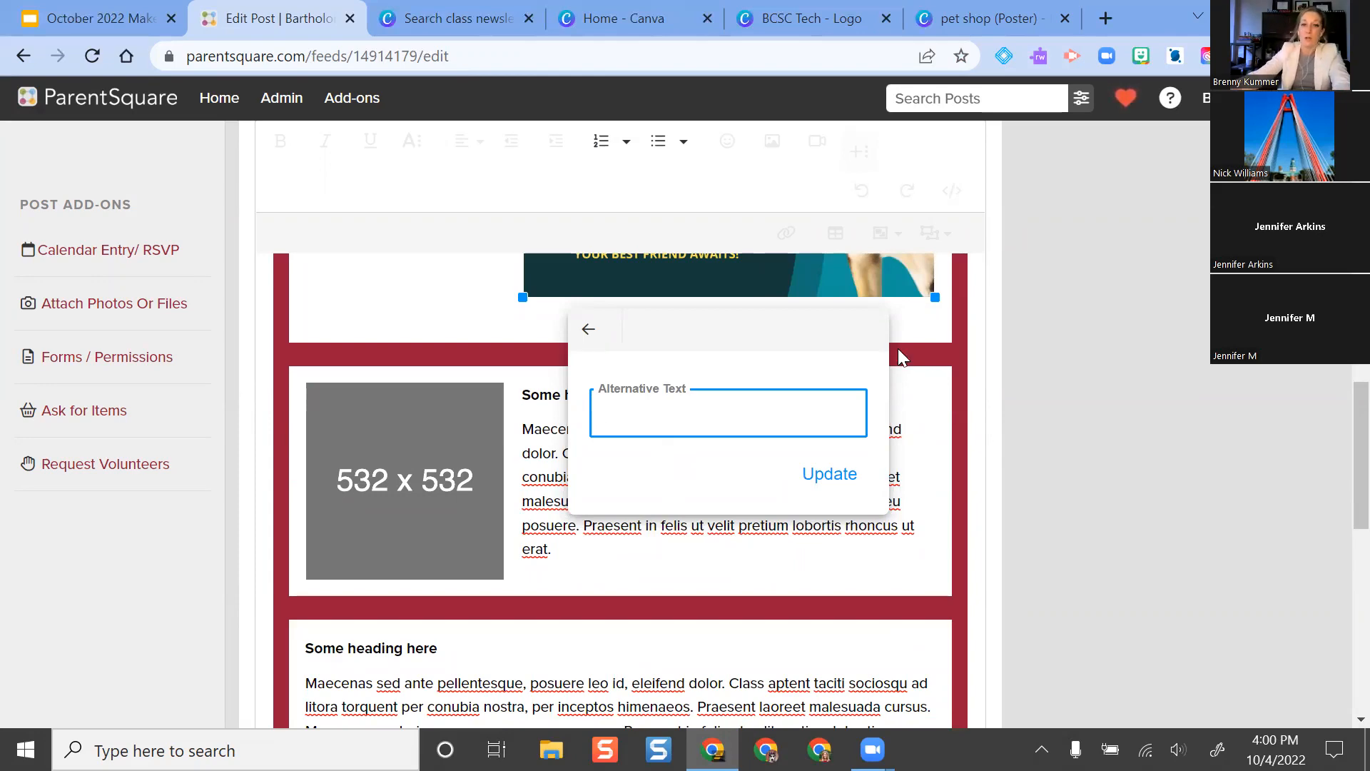
click(1122, 364)
scroll(828, 326, up, 5)
scroll(827, 327, up, 3)
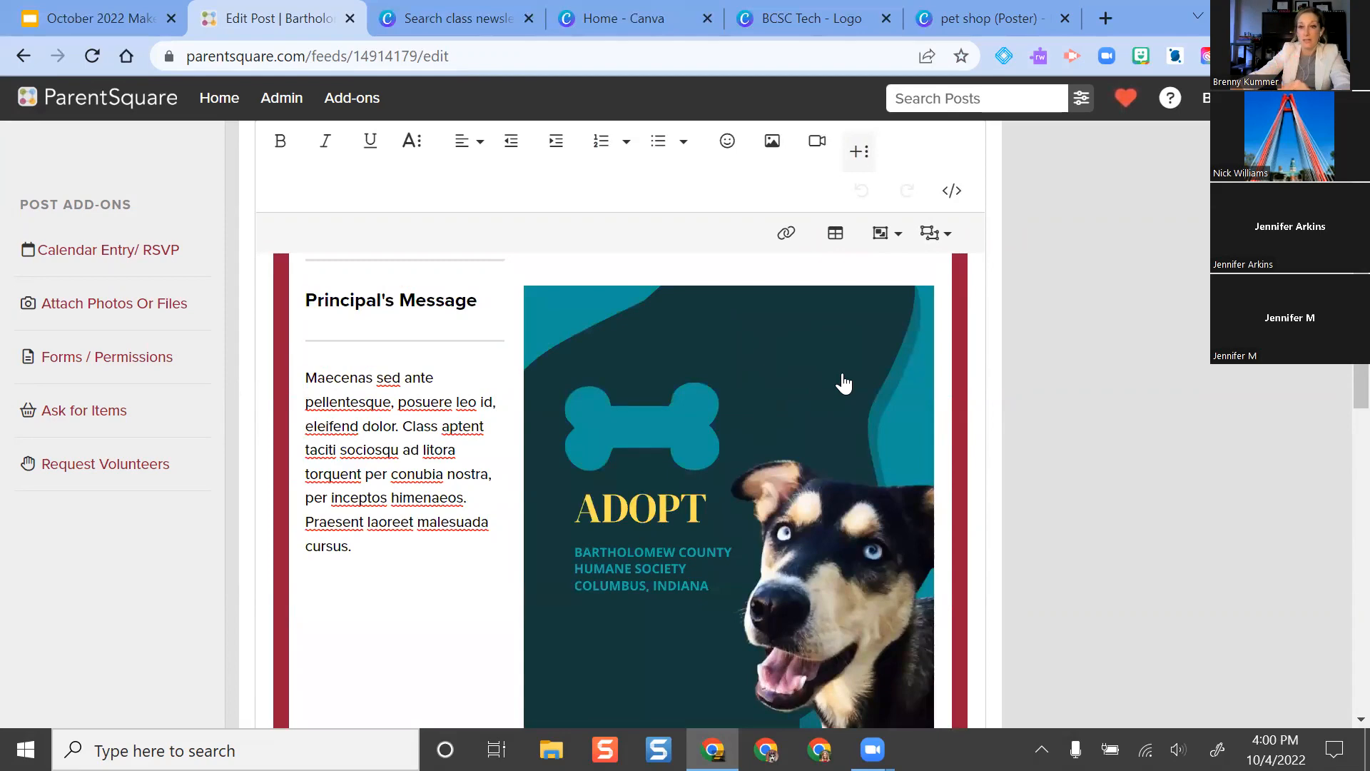
- Set the adoption poster's alternative text to 'Smiling dog Winnie with the text "adopt don't shop"' and deselect the image
scroll(841, 383, down, 5)
click(709, 389)
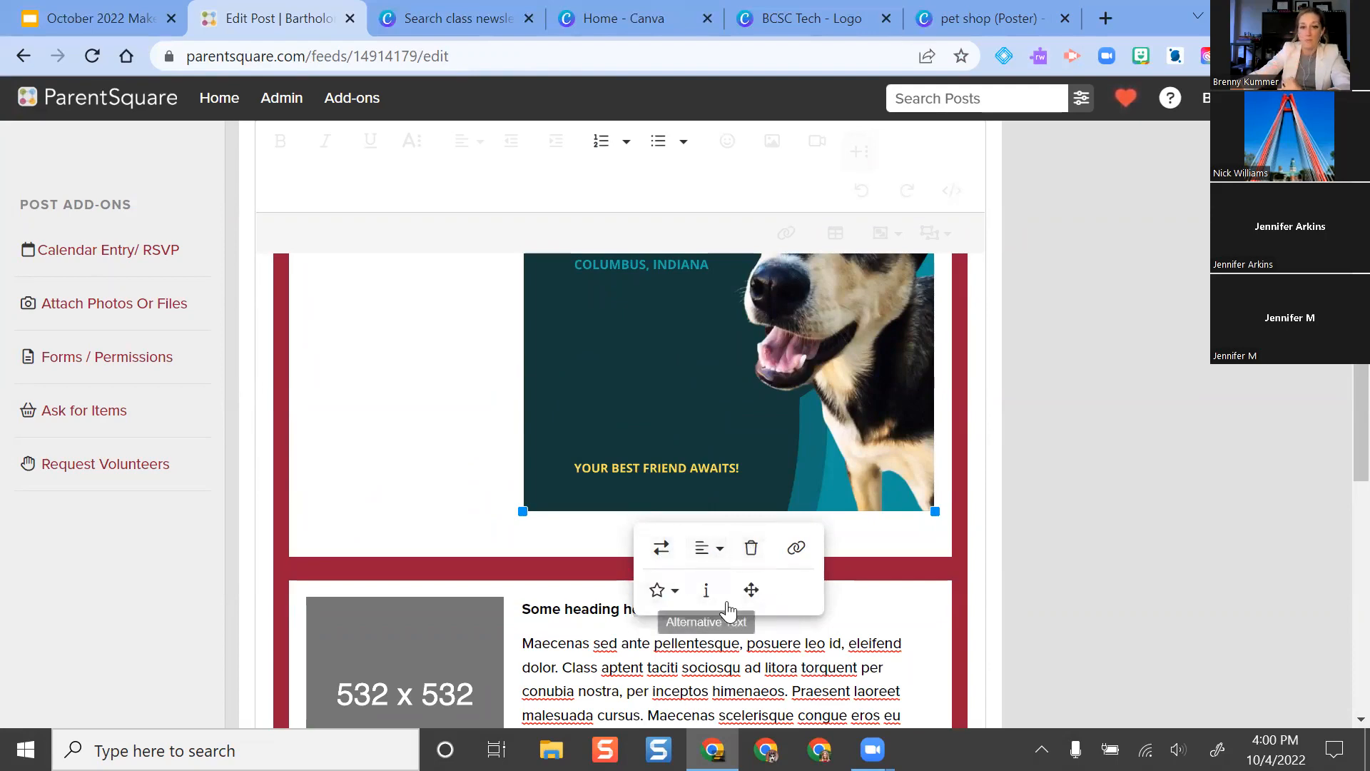
click(708, 594)
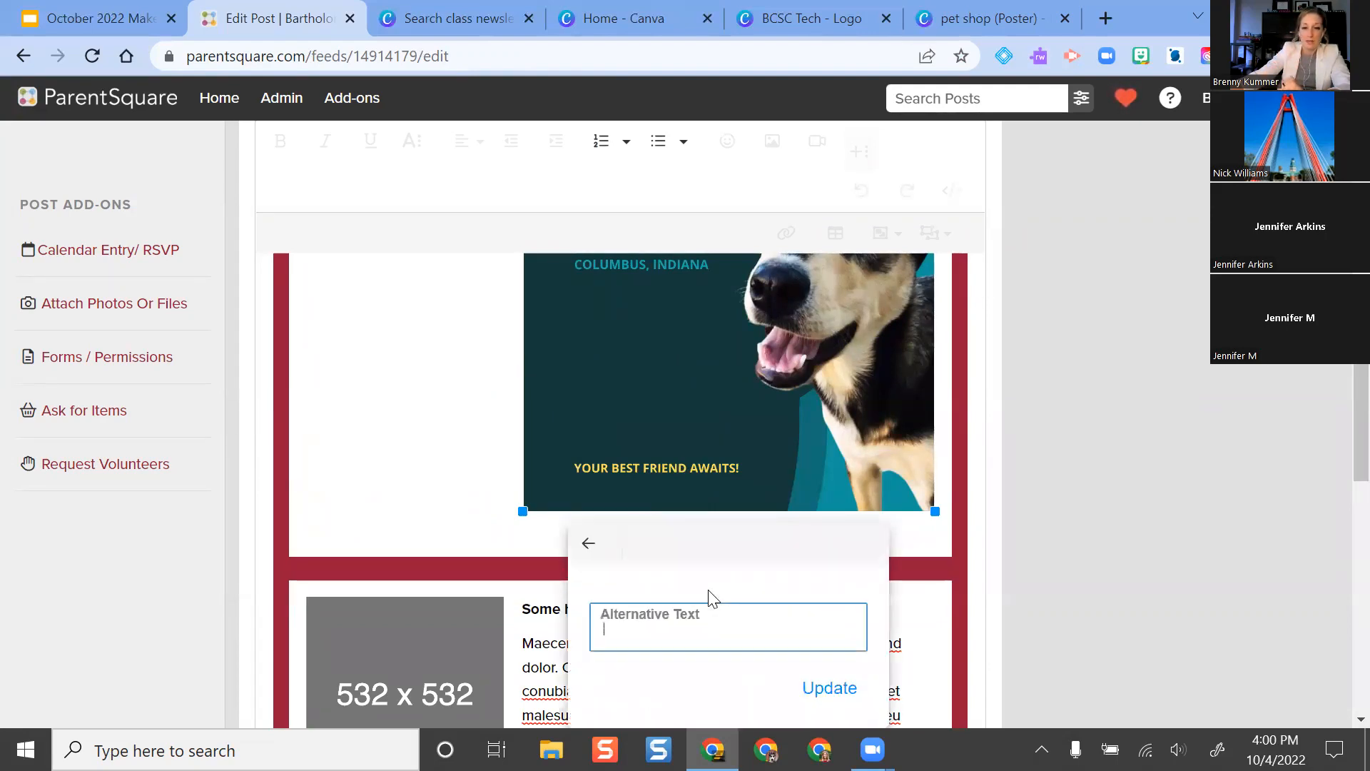
scroll(703, 592, down, 1)
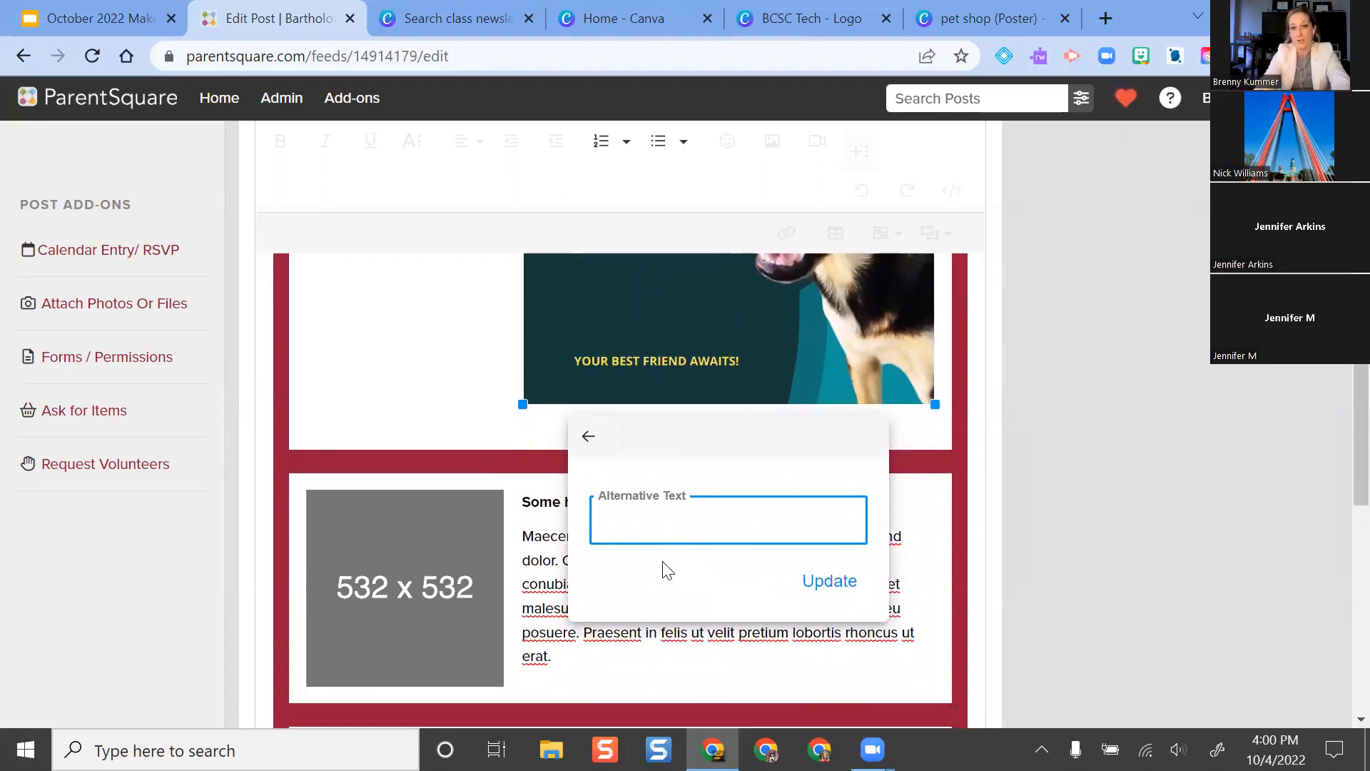
text(Smi)
text(ling )
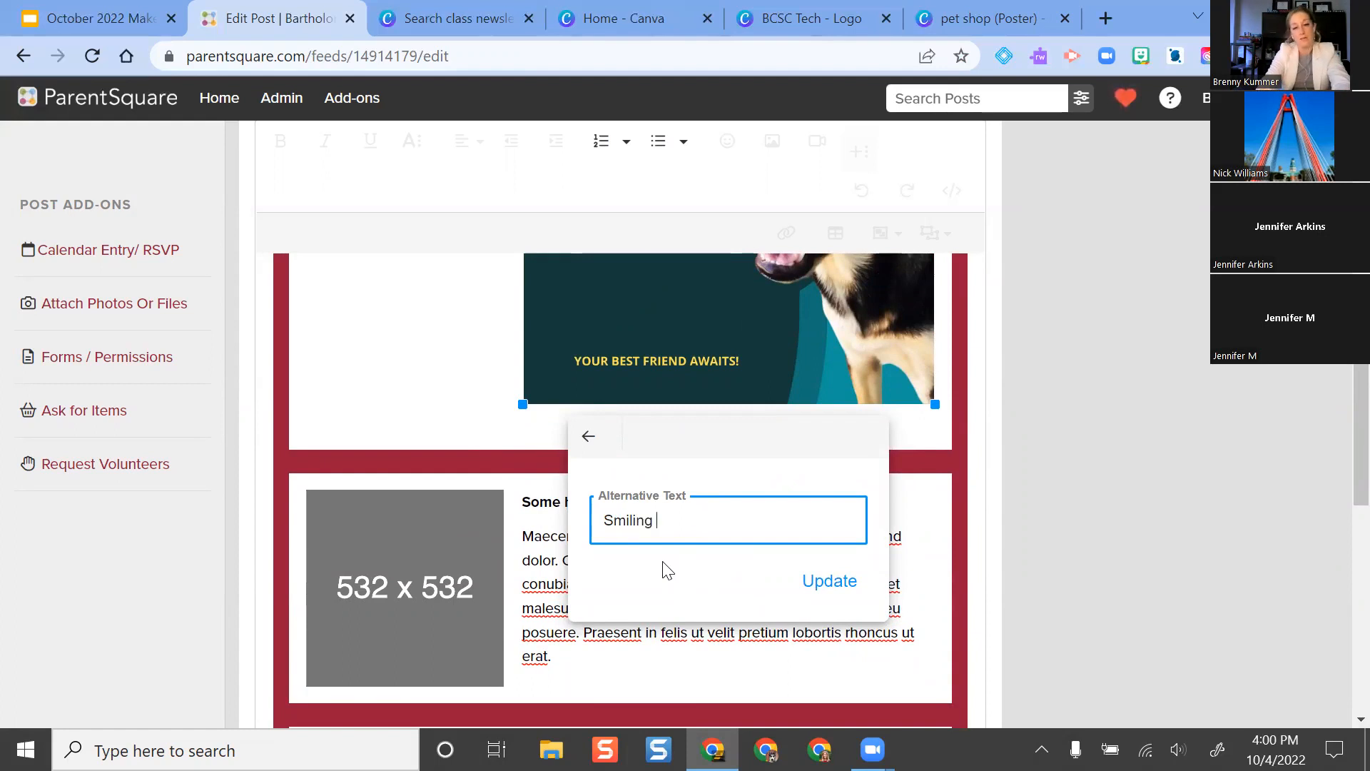
text(dog )
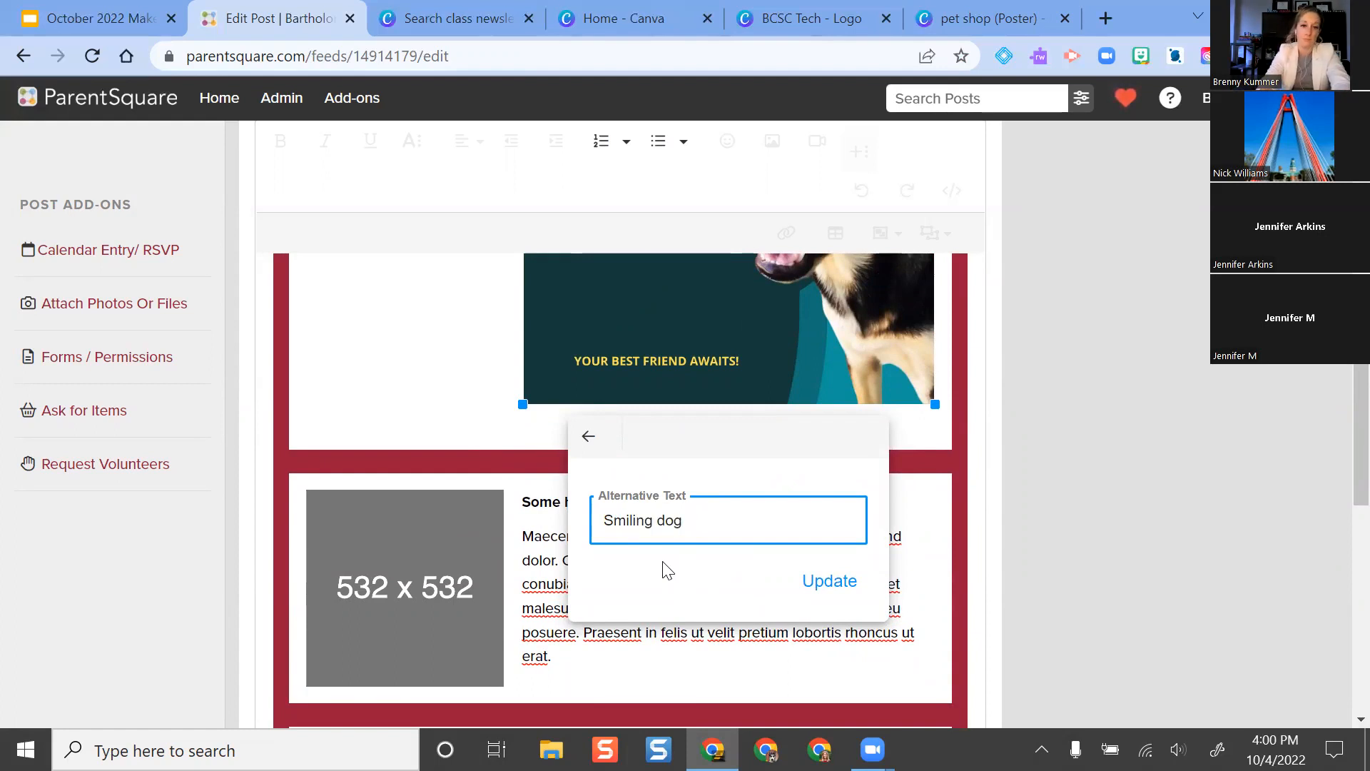
text(Winnie with the etx)
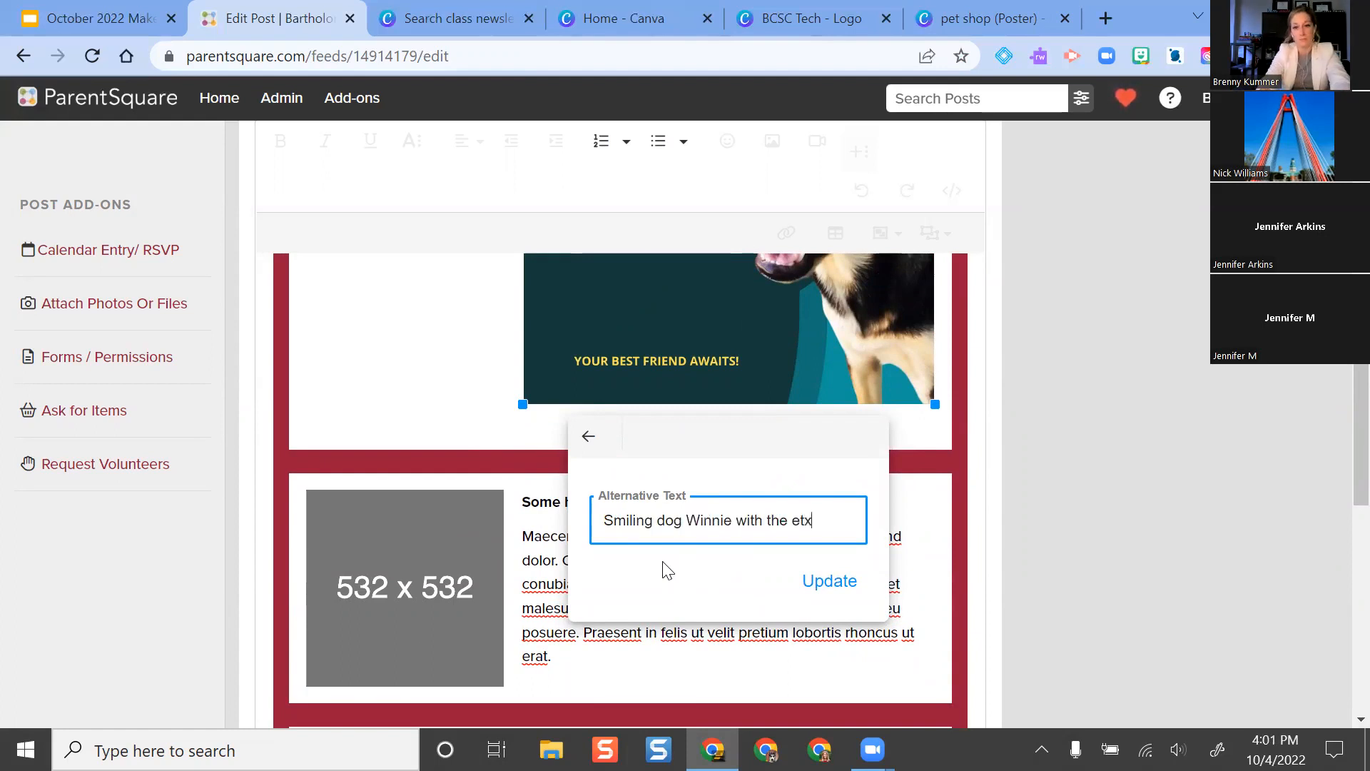
text(adopt don't shop")
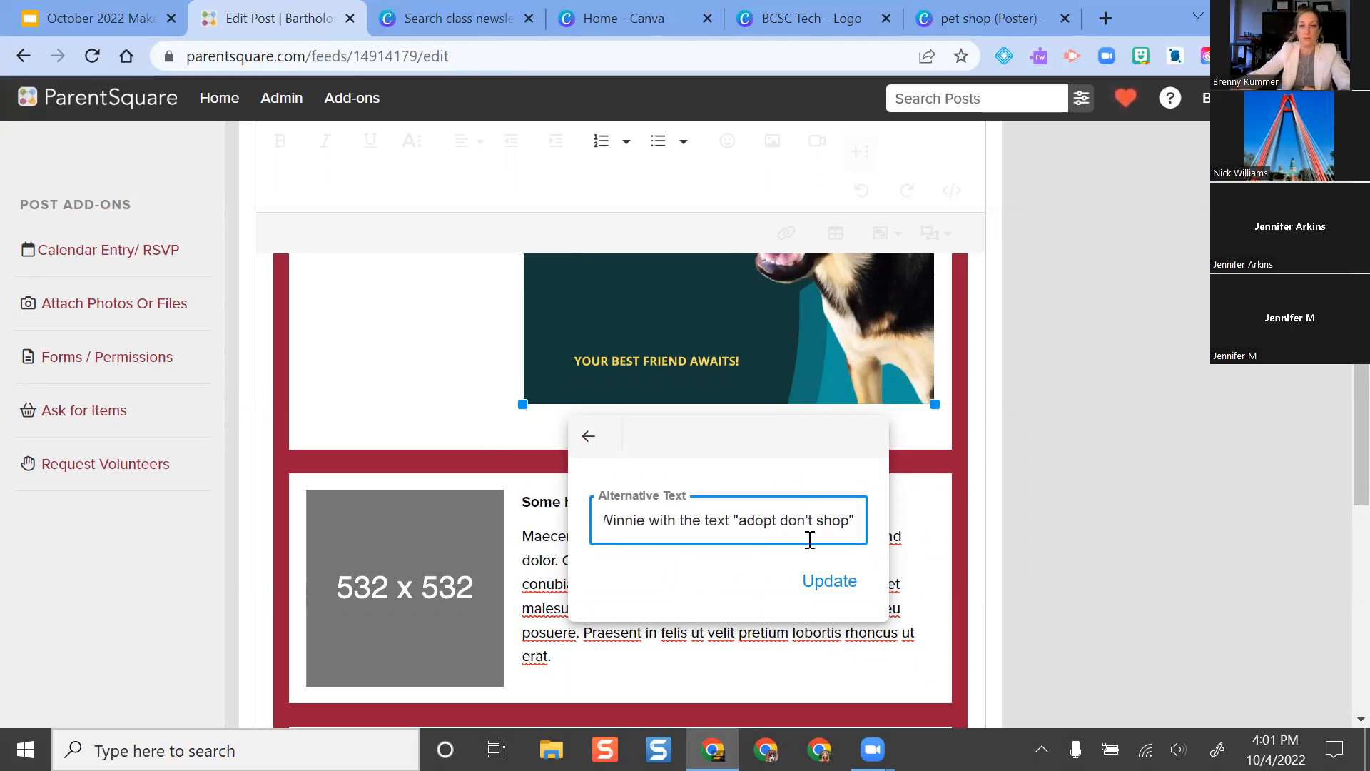
click(817, 579)
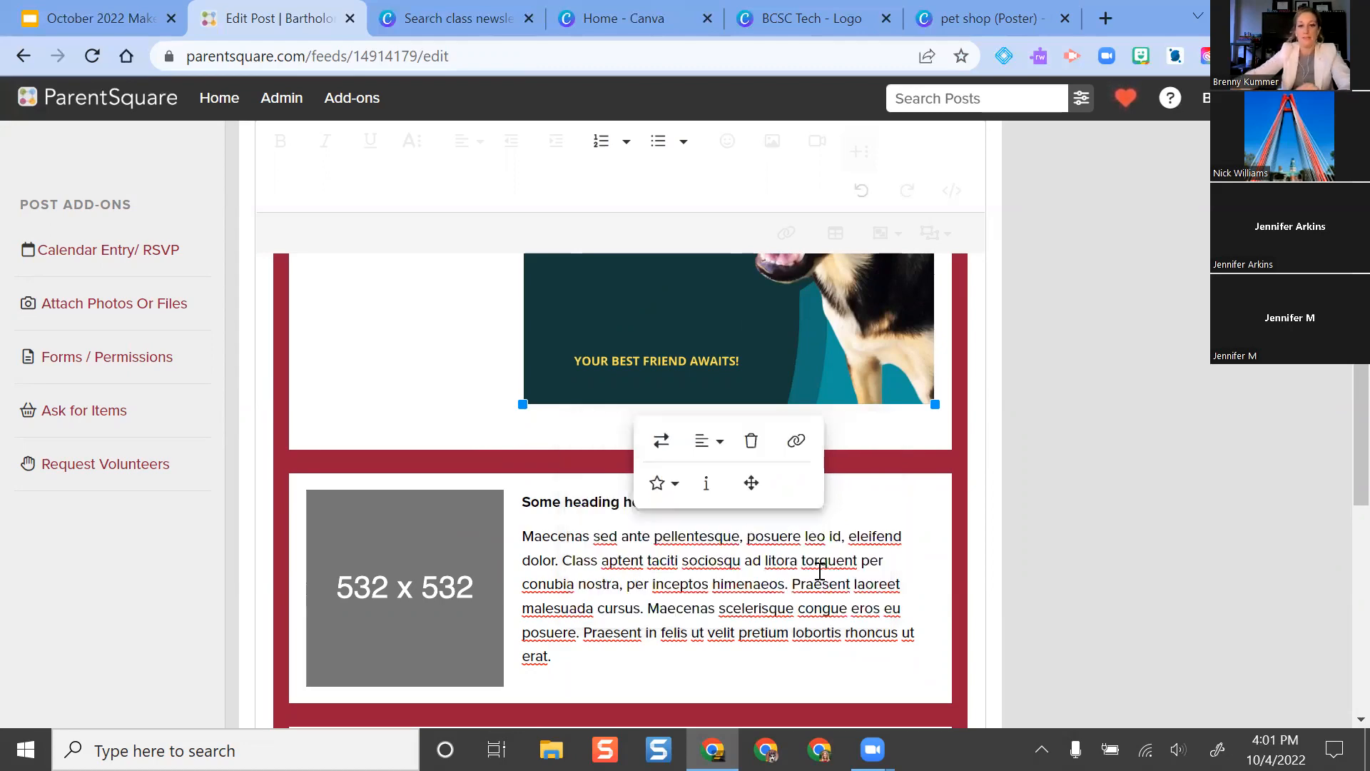
click(1096, 481)
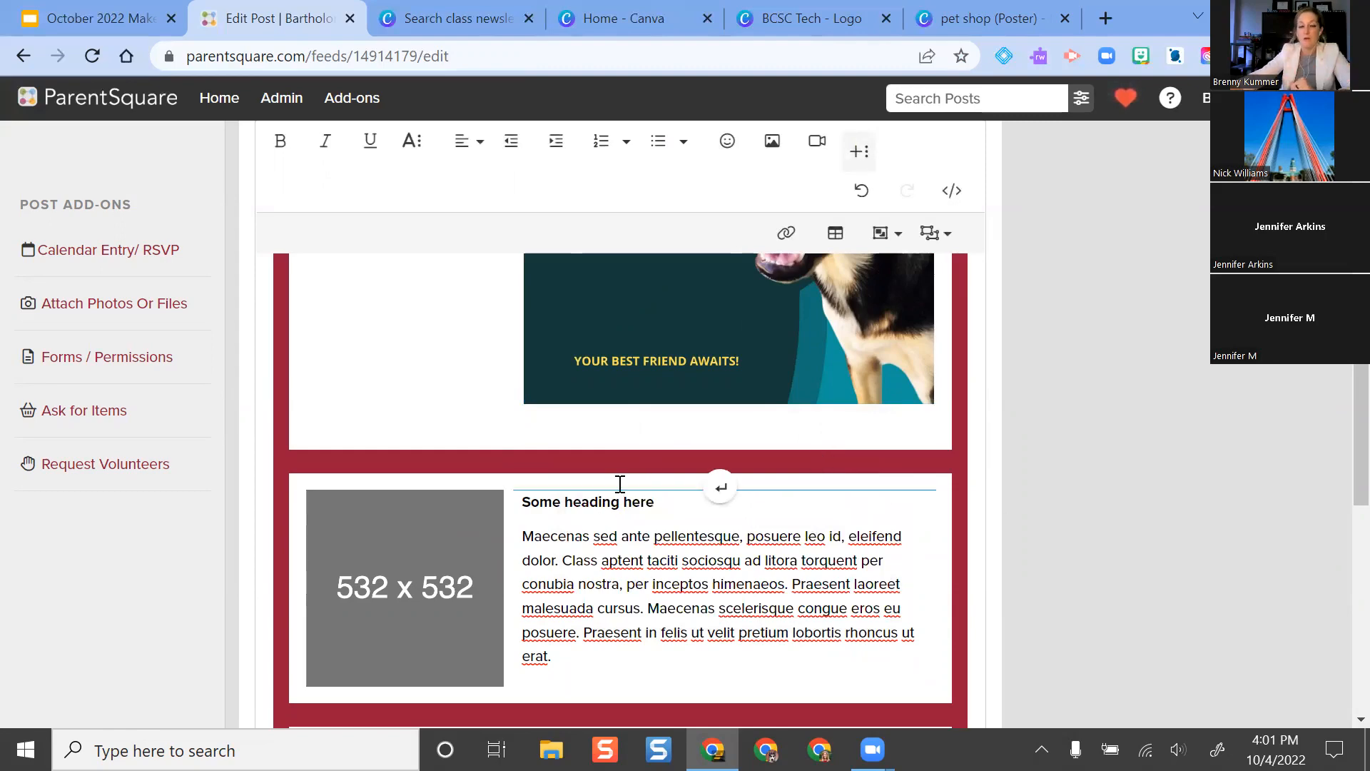
- Set the BCSC Tech banner's alternative text to "BCSC Tech computer glasses and notebook" and deselect the image
scroll(626, 486, up, 5)
scroll(628, 488, down, 1)
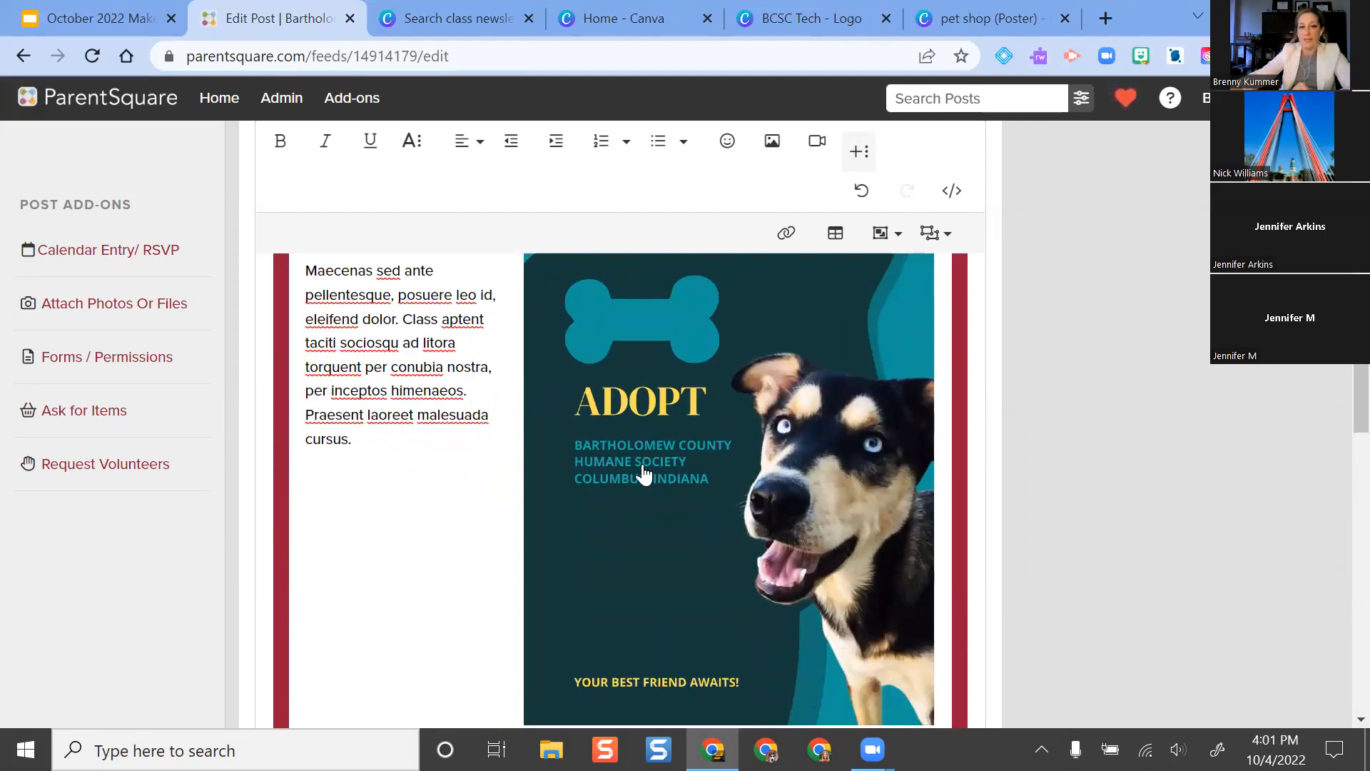
scroll(642, 473, up, 8)
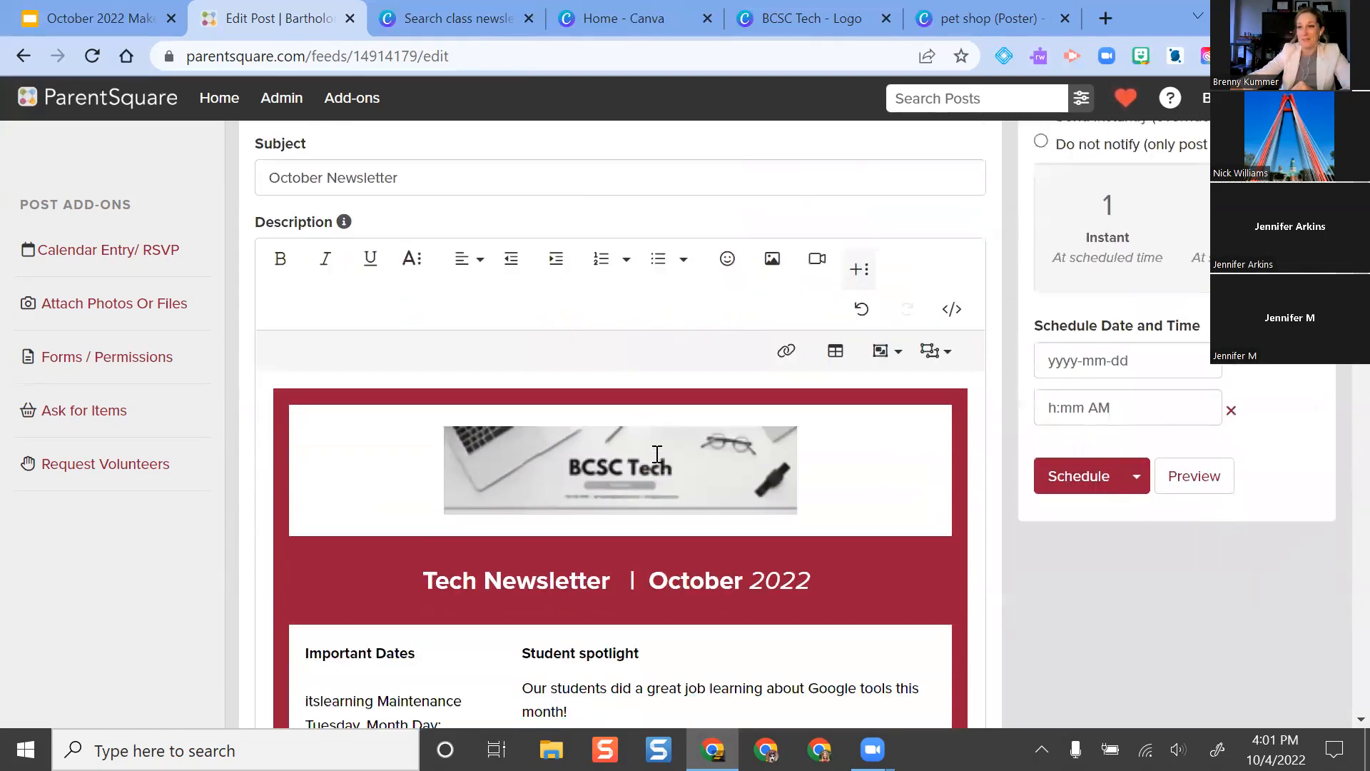
scroll(656, 454, down, 1)
click(595, 346)
click(617, 501)
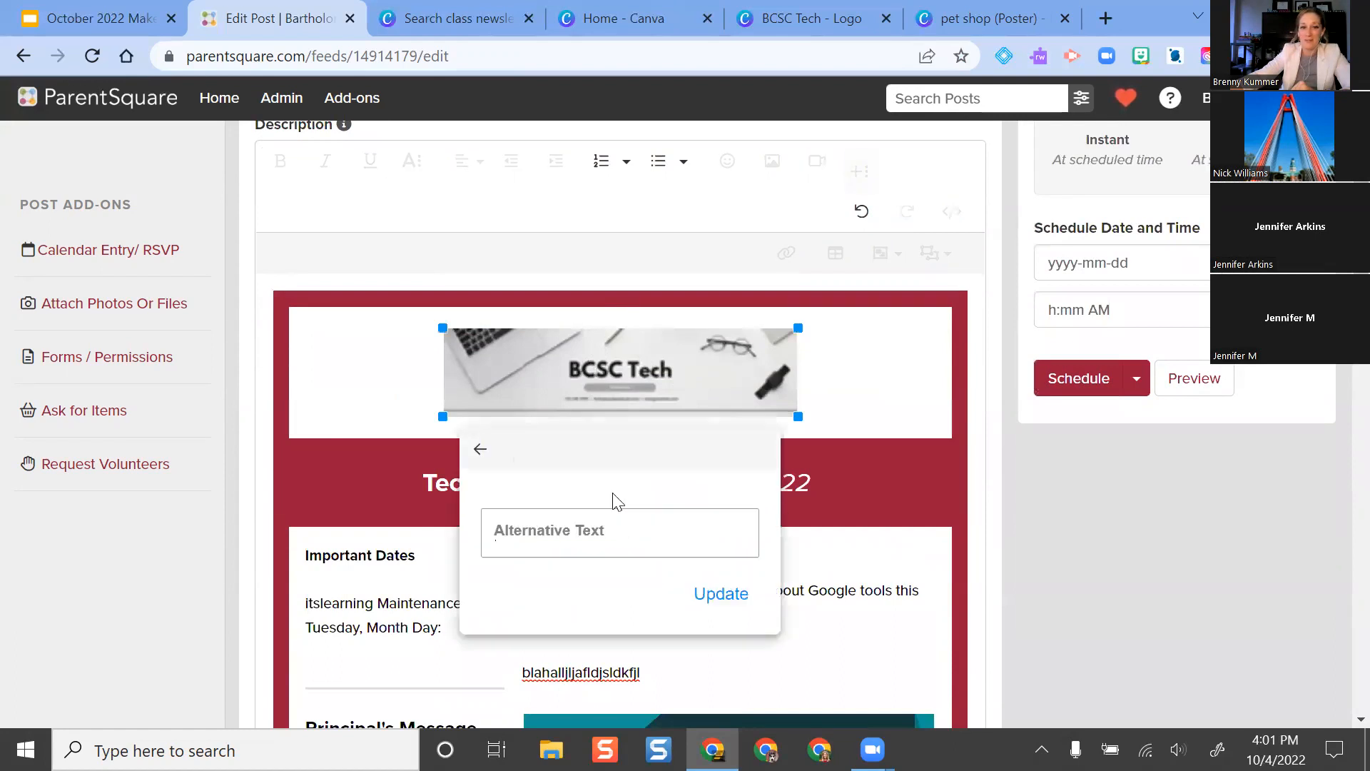
click(597, 532)
text(B)
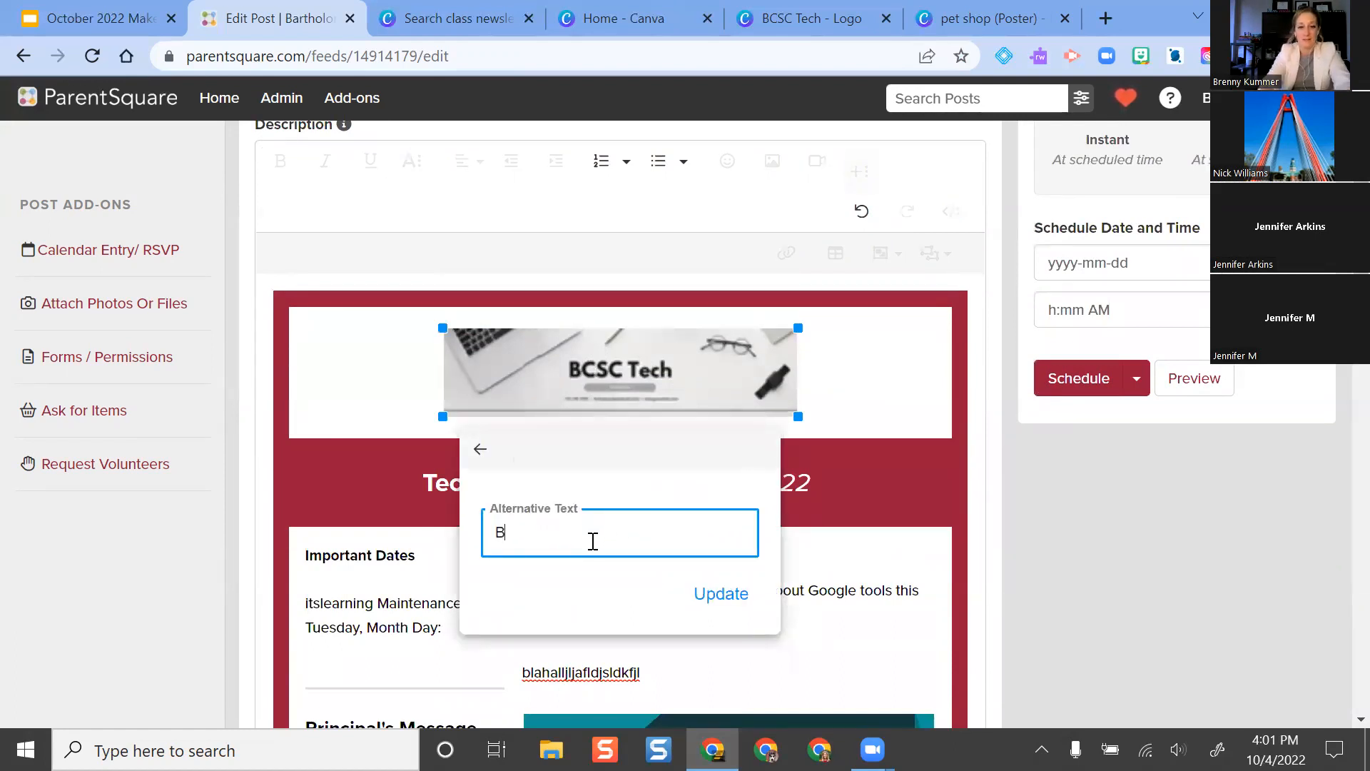
text(CSC Tech co)
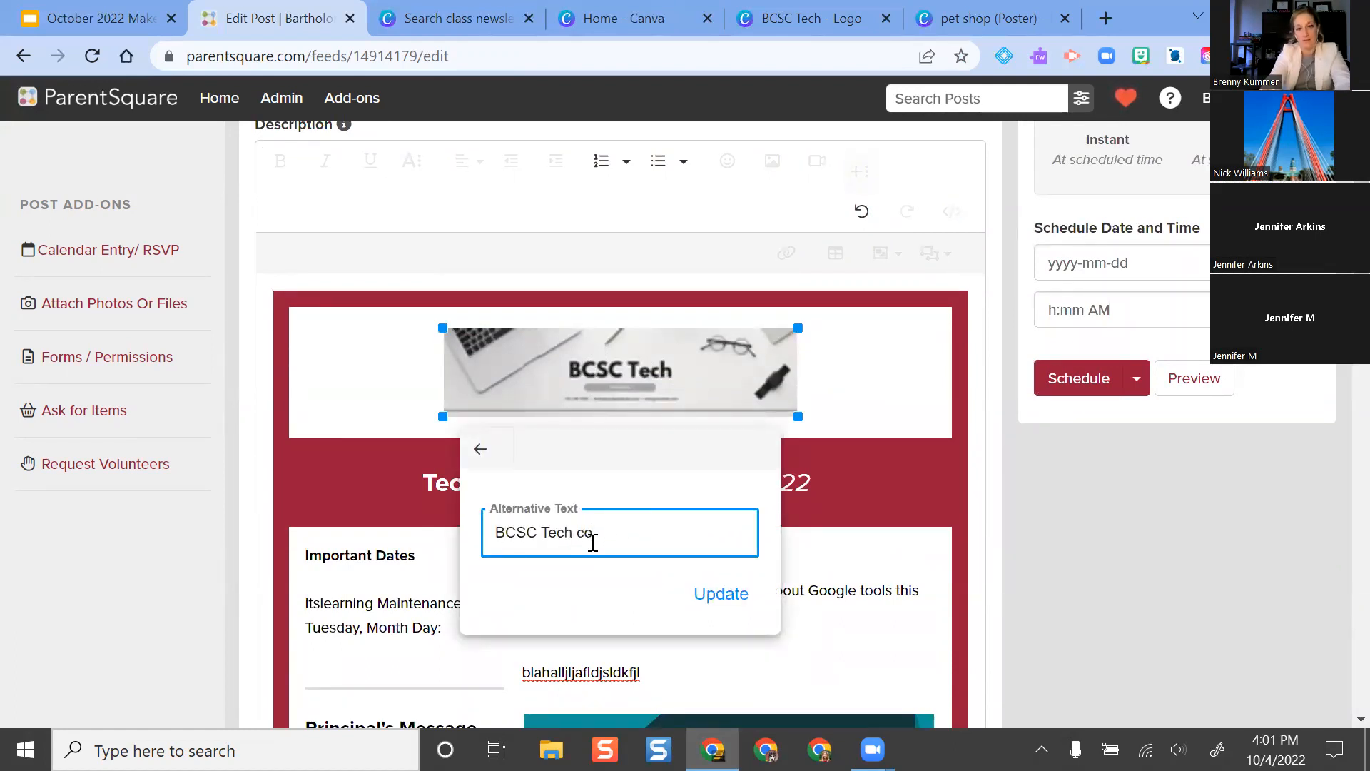
text(mputer glasse)
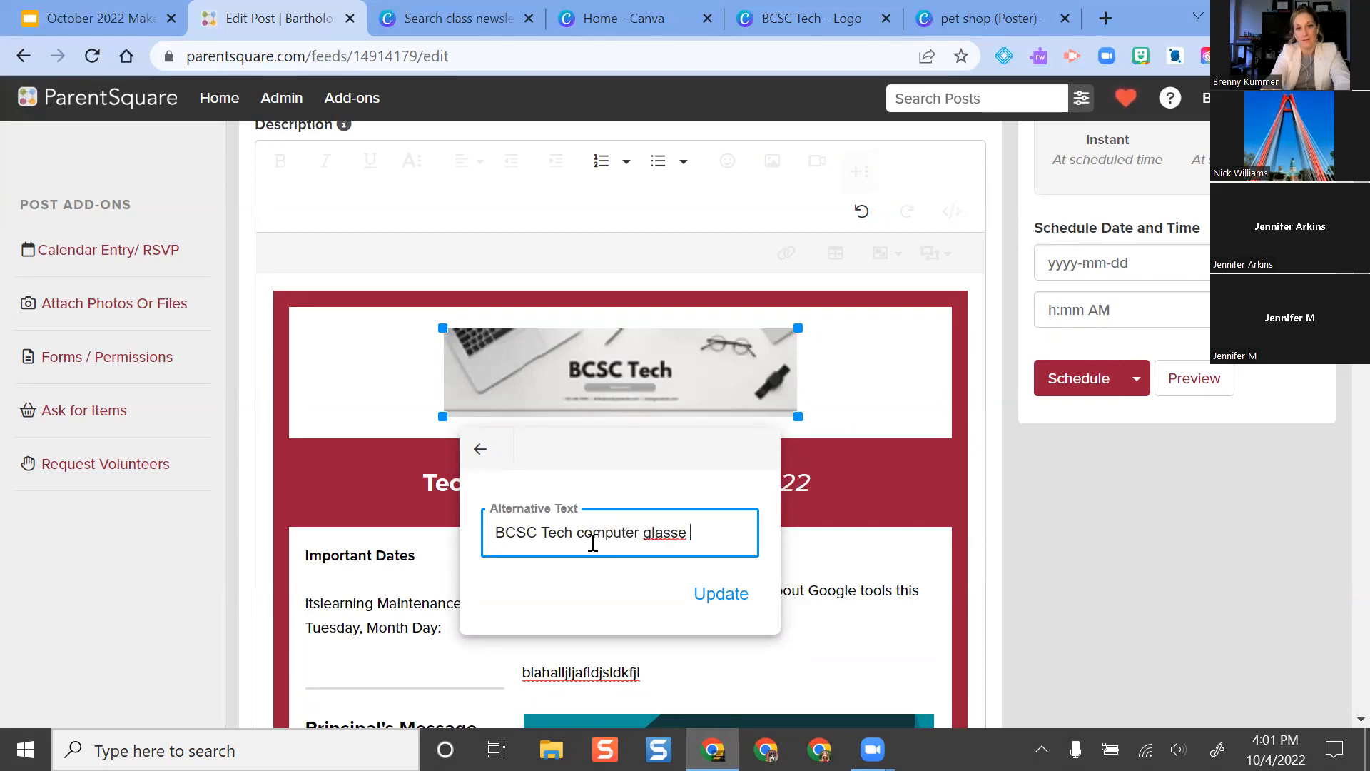
text(s and notebook)
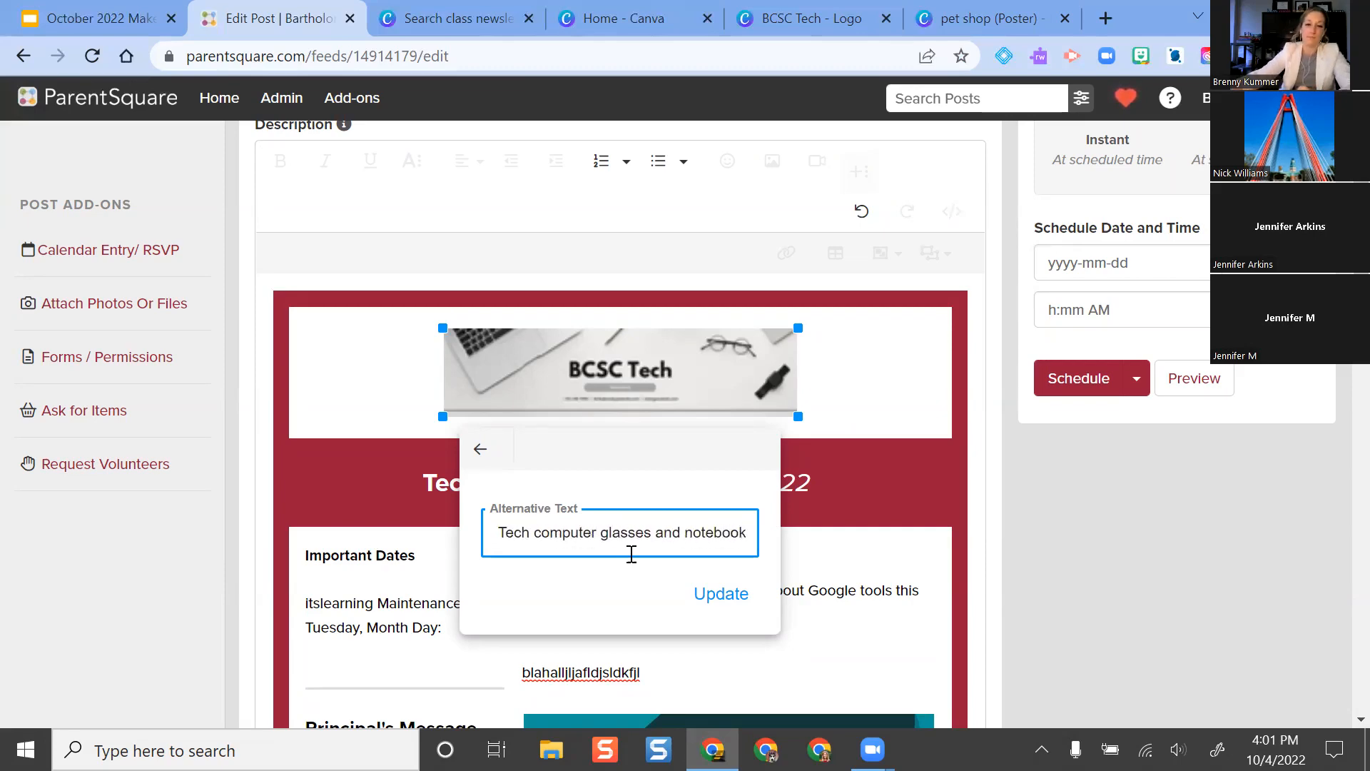
click(708, 595)
click(734, 411)
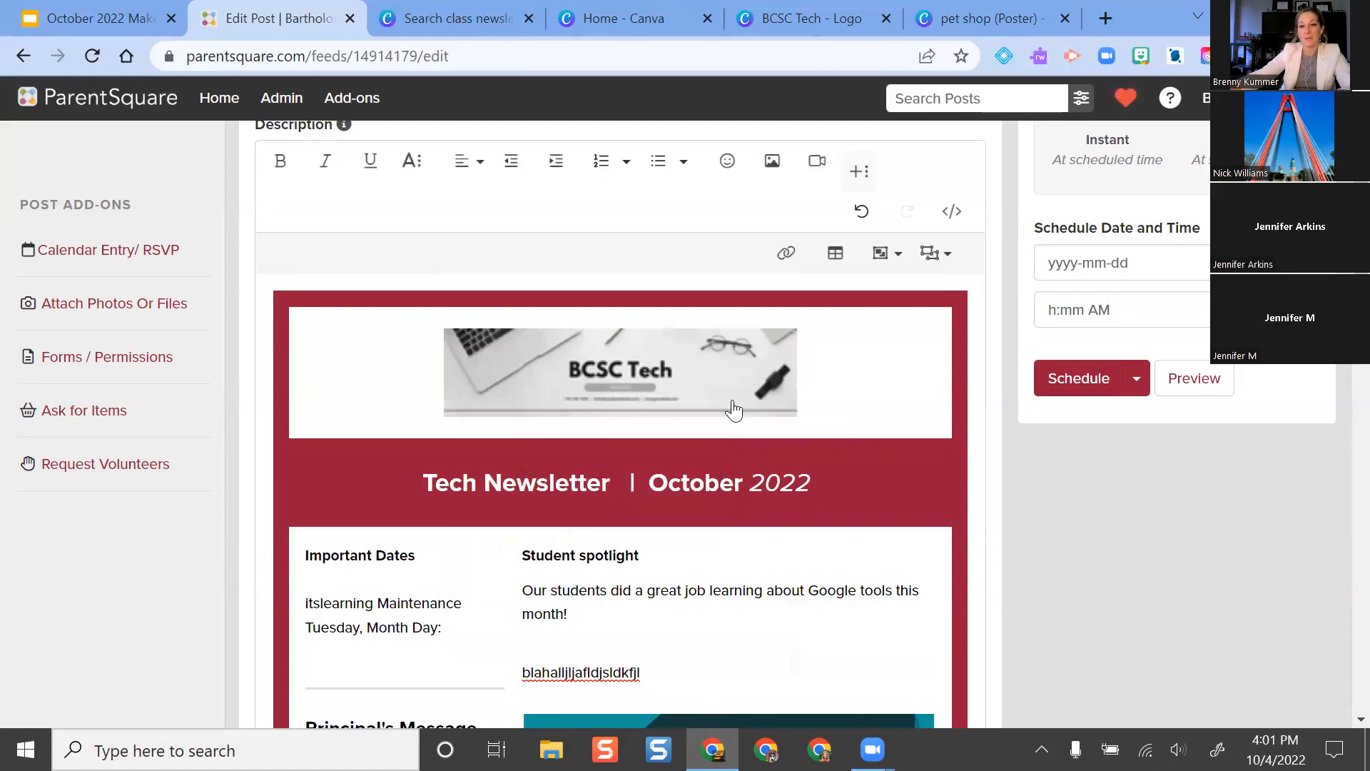
- Set the October Newsletter post's schedule to 2022-10-05 at 09:00 AM
scroll(735, 401, down, 3)
scroll(734, 400, down, 10)
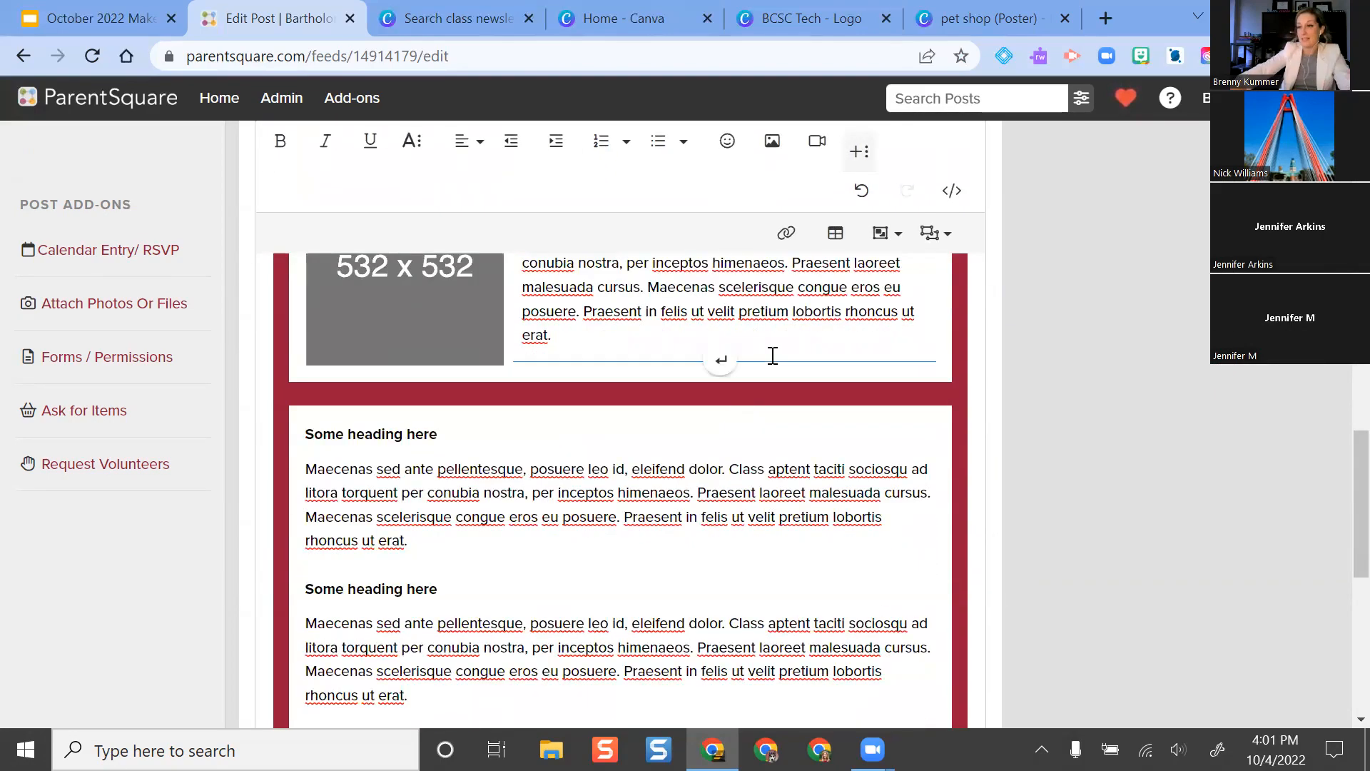
scroll(771, 355, up, 1)
scroll(1119, 207, up, 15)
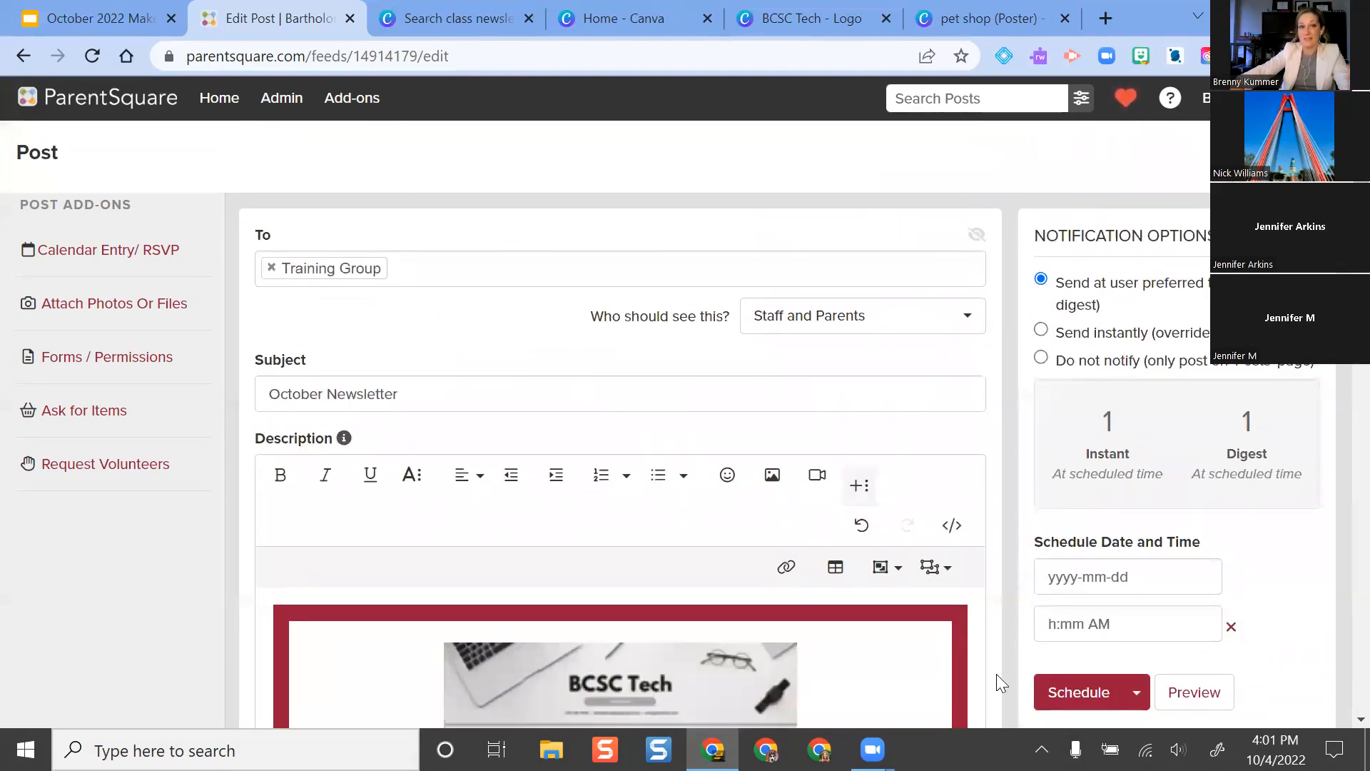
scroll(1129, 563, down, 1)
click(1143, 469)
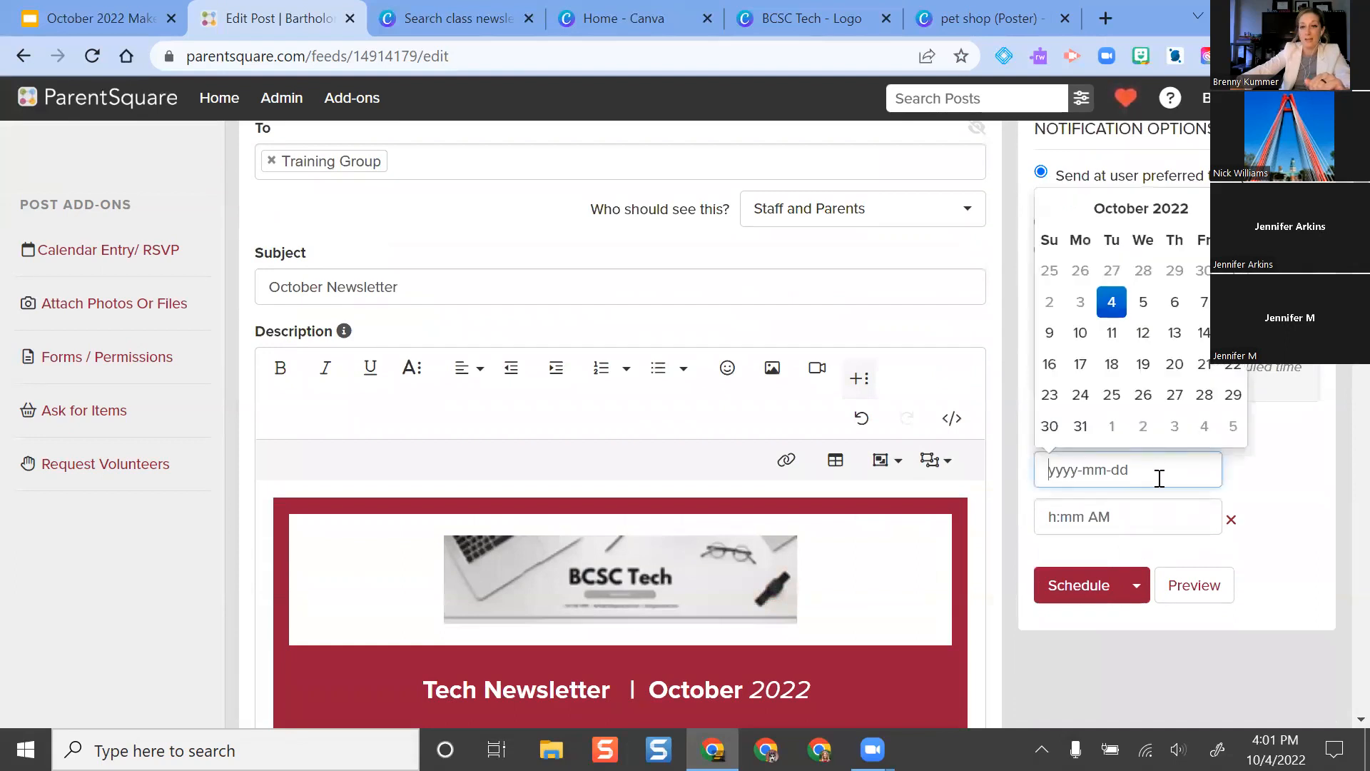
click(1144, 302)
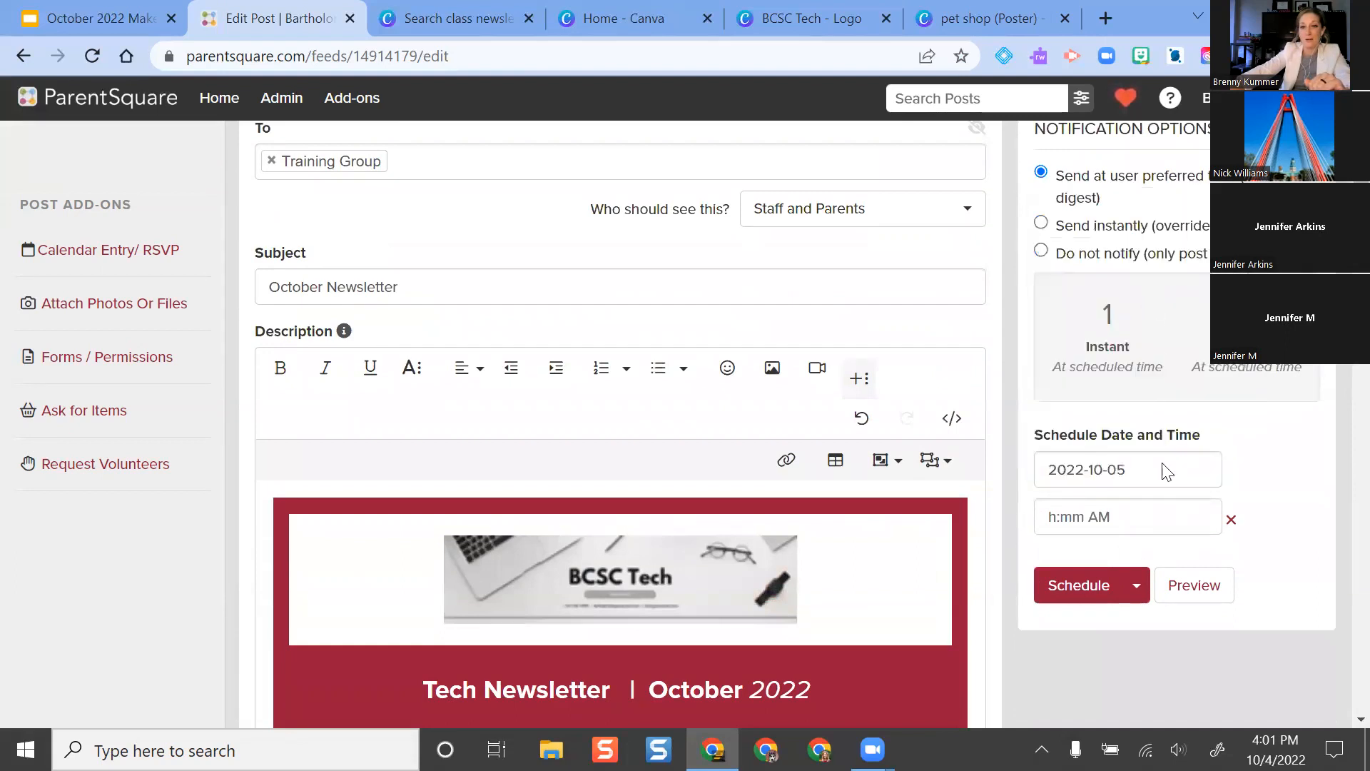
click(1142, 511)
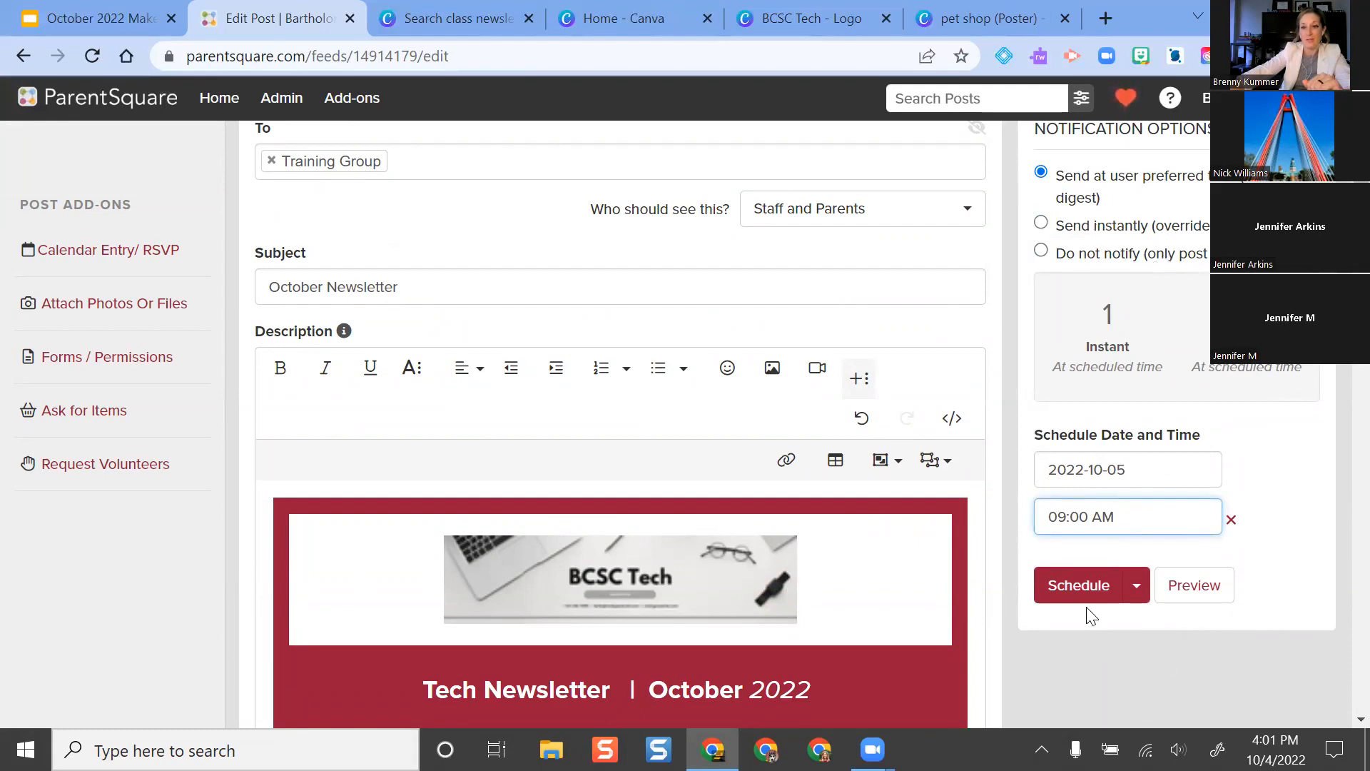
- Schedule the October Newsletter post, confirming the low notification counts with "OK"
click(1080, 585)
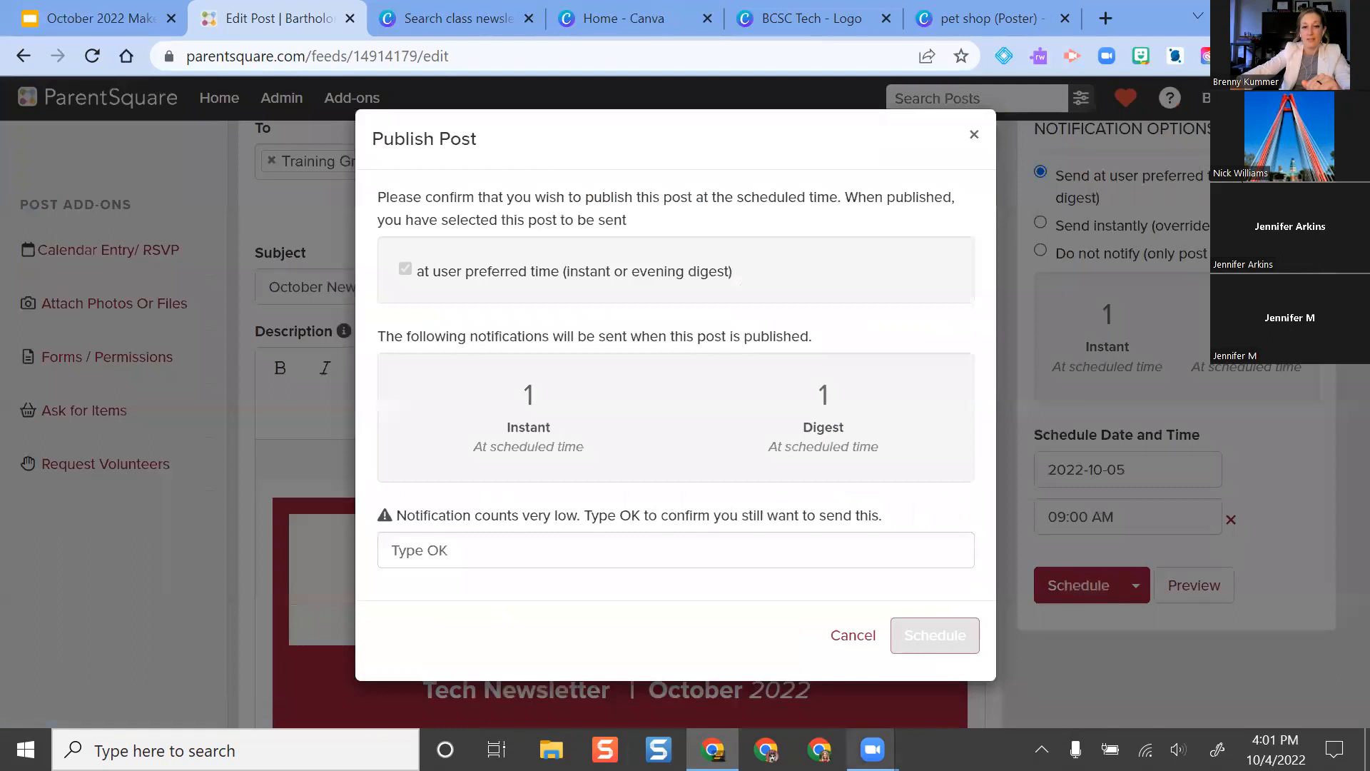
click(521, 550)
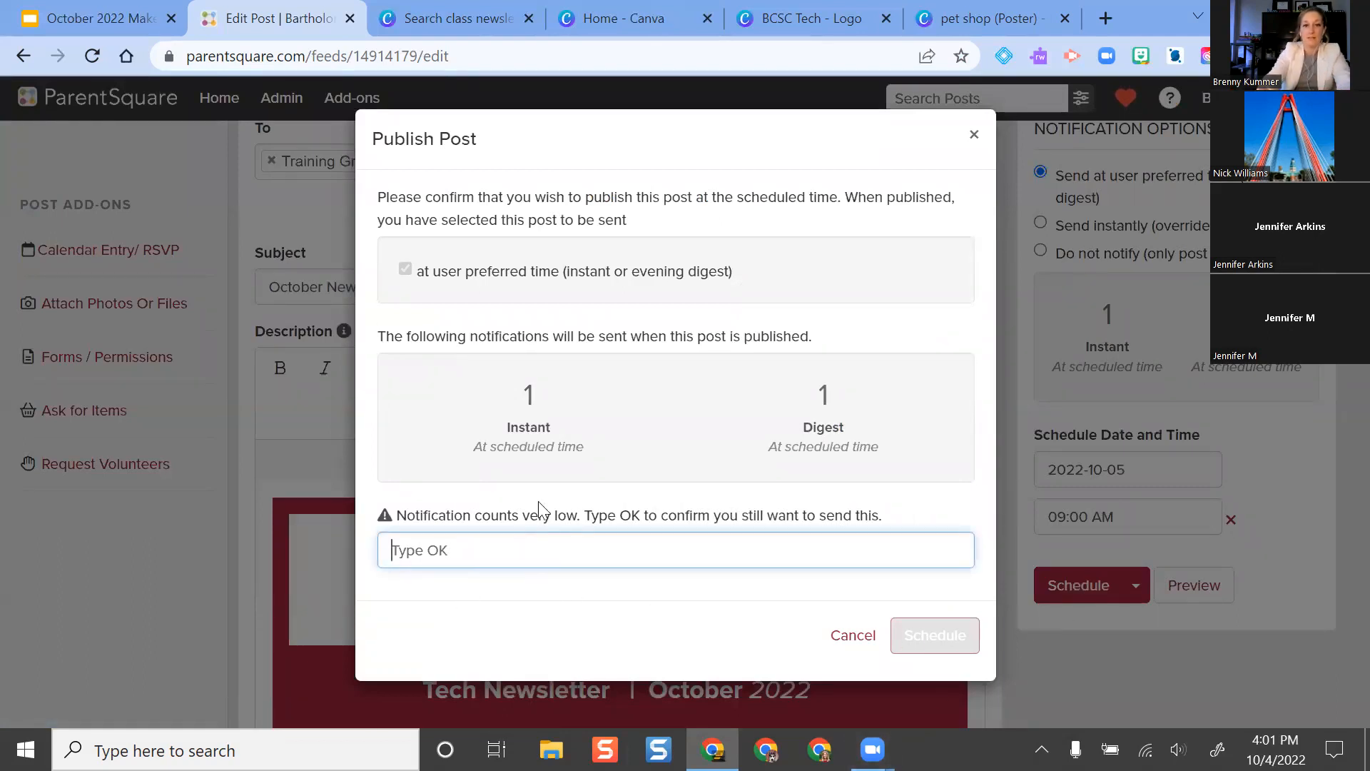
text(OK)
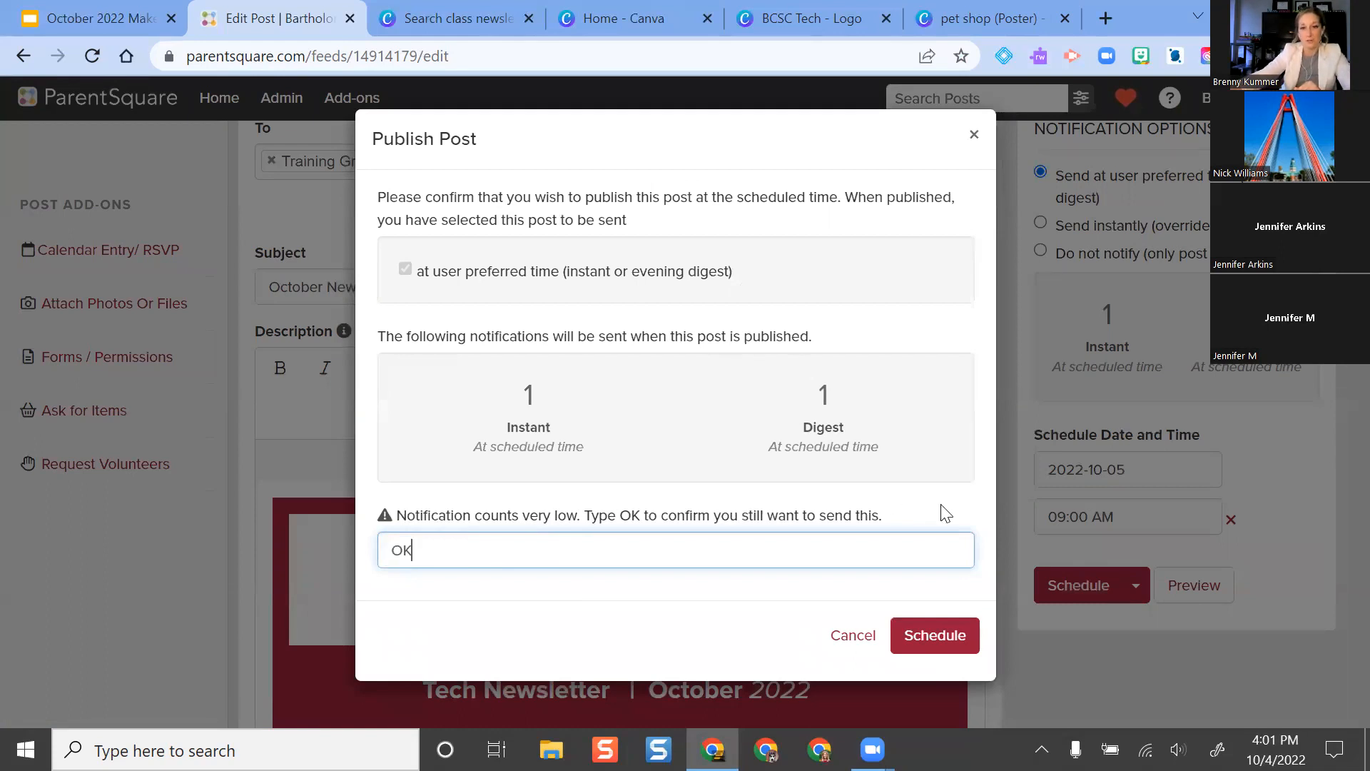
click(949, 634)
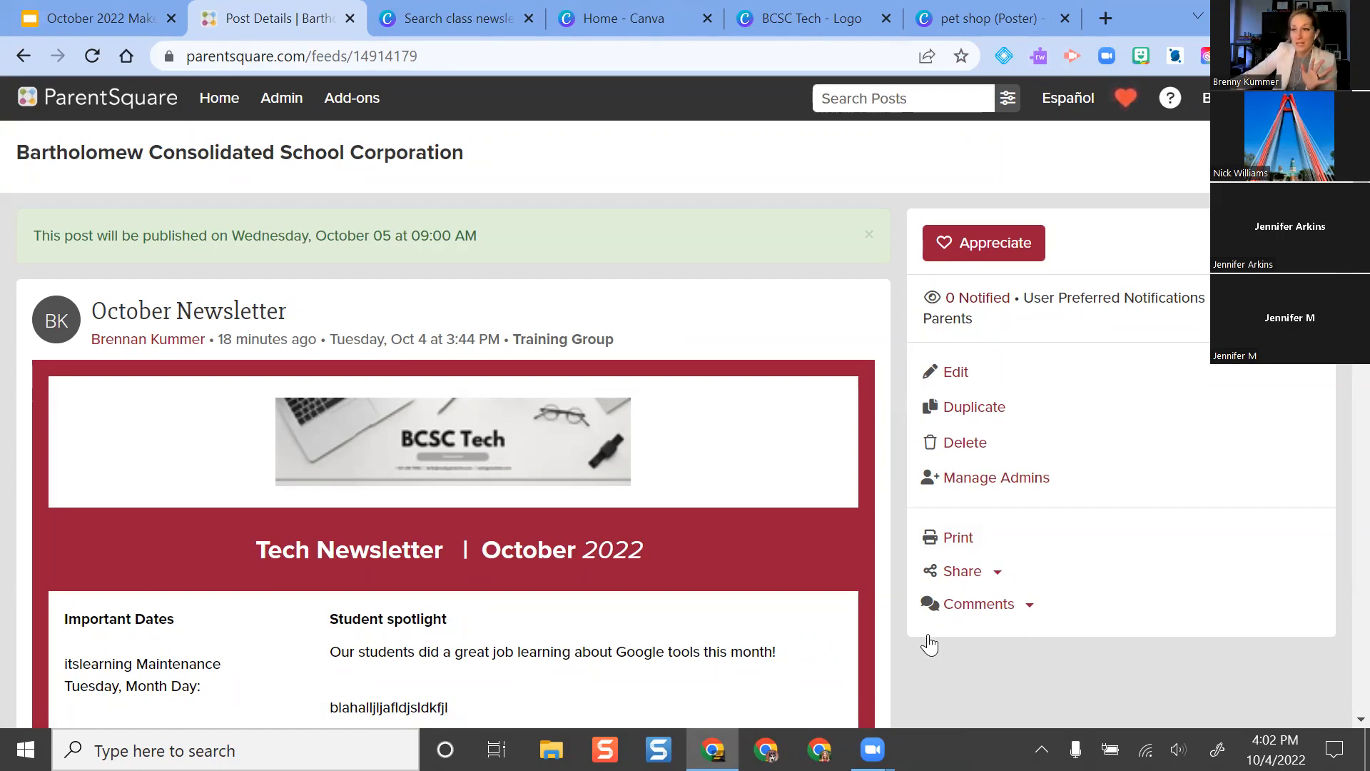
- Switch to the October 2022 Make and Take presentation in Google Slides and open the sharing deck linked from "add screenshot"
click(95, 12)
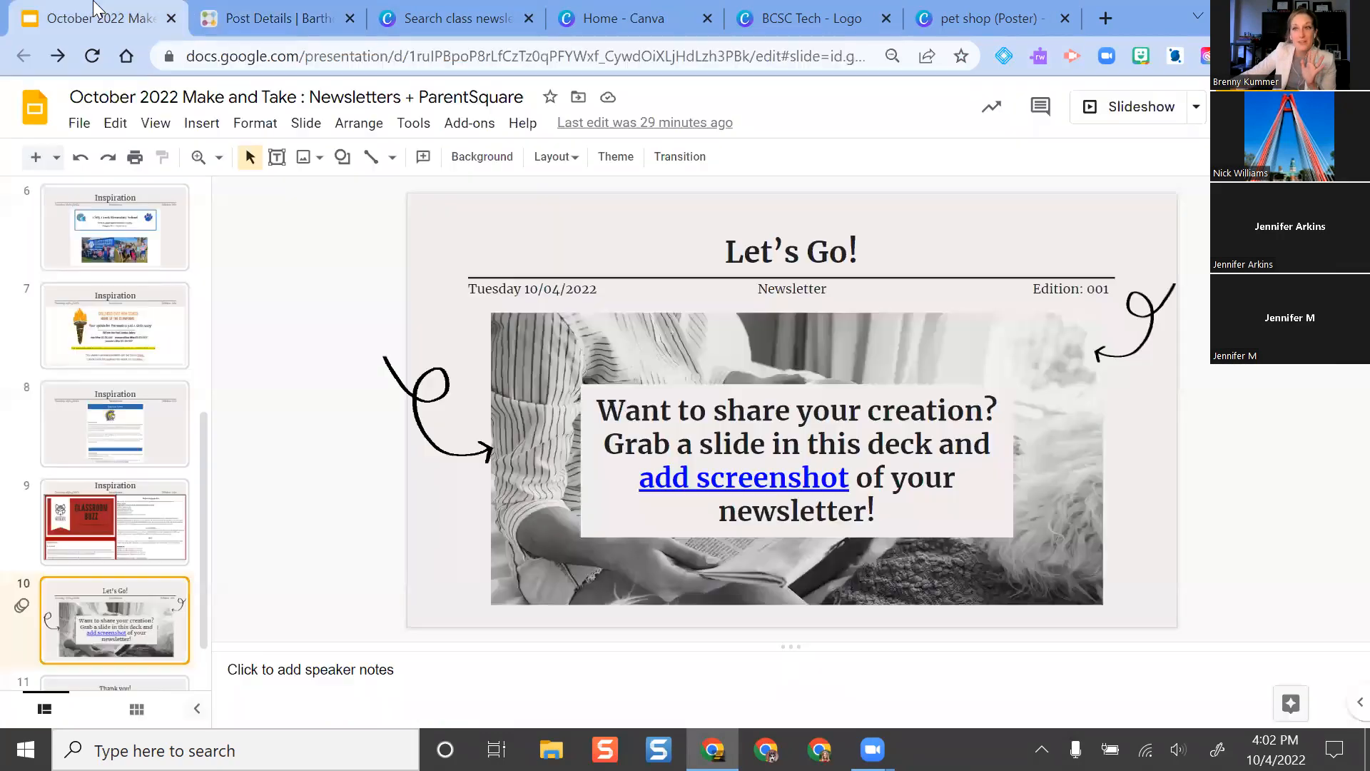
click(754, 483)
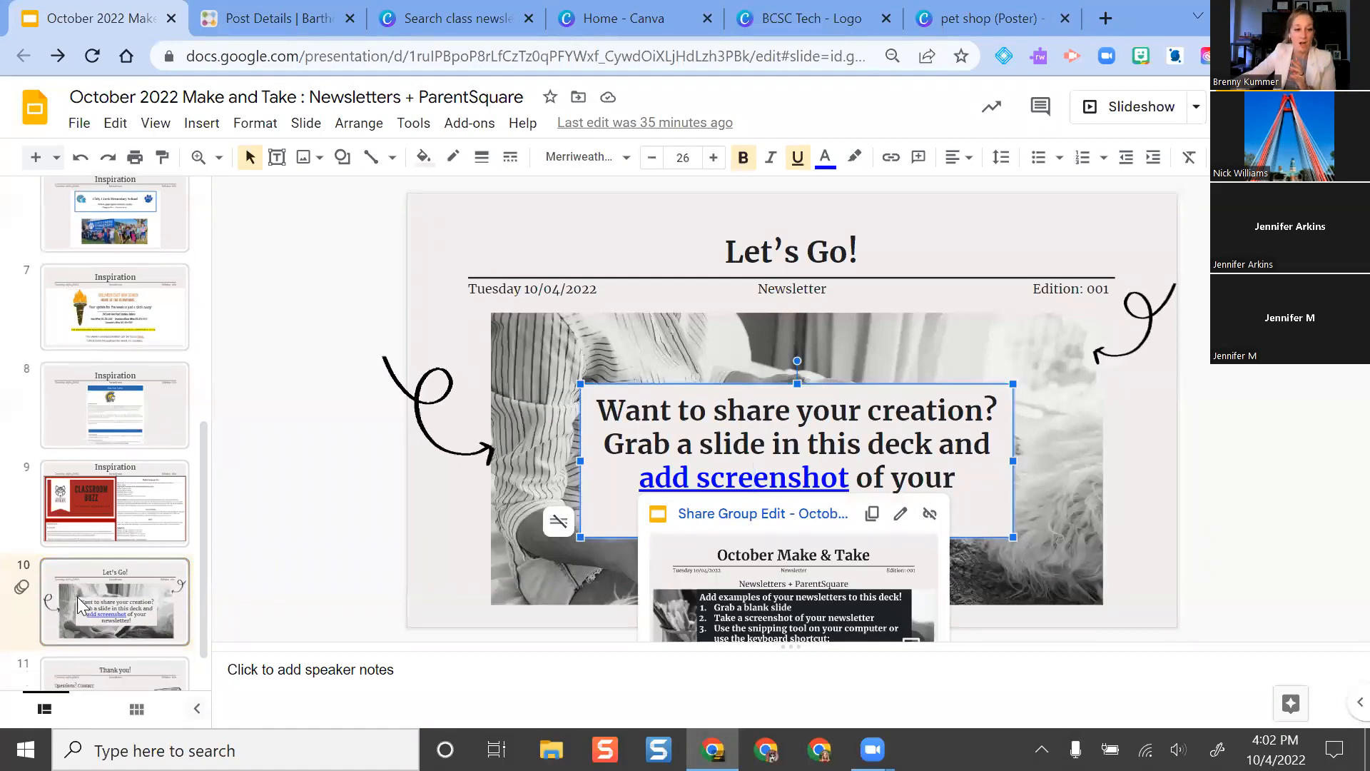
click(725, 513)
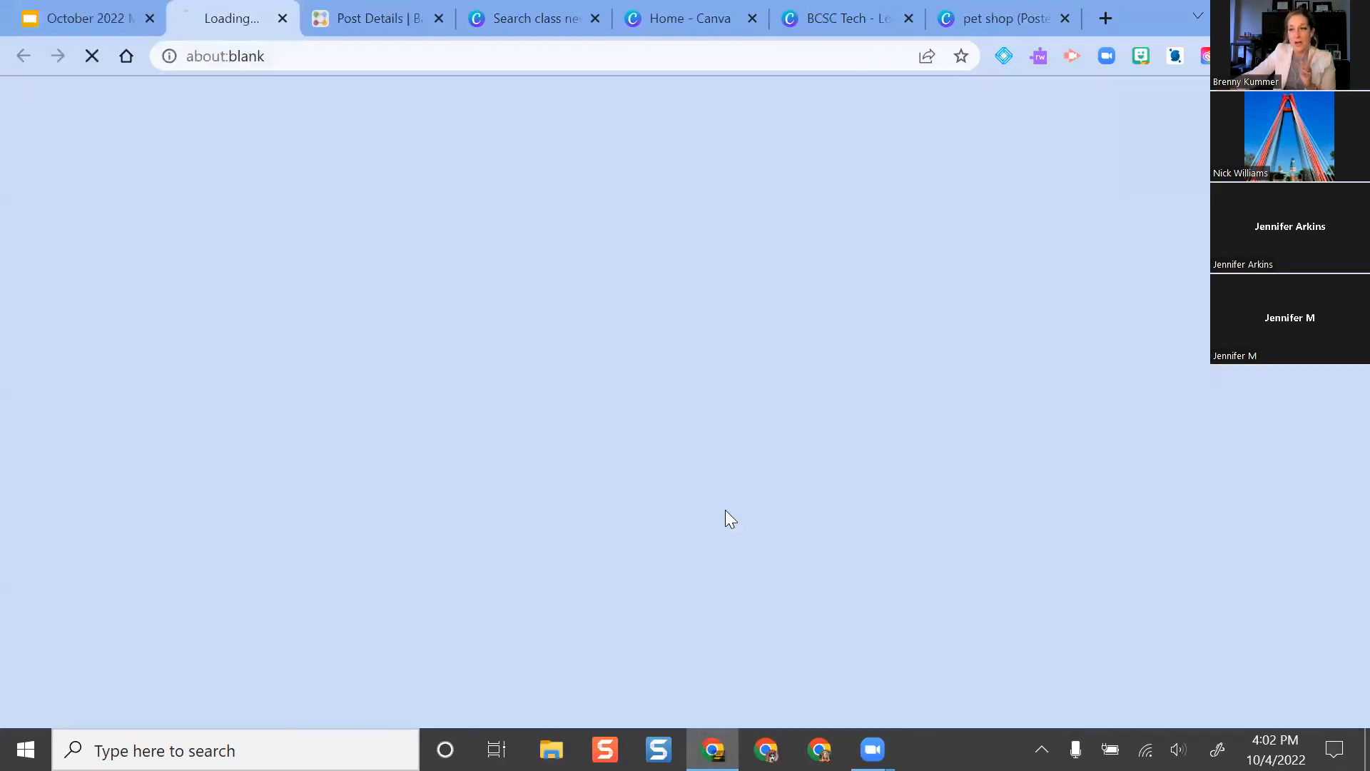